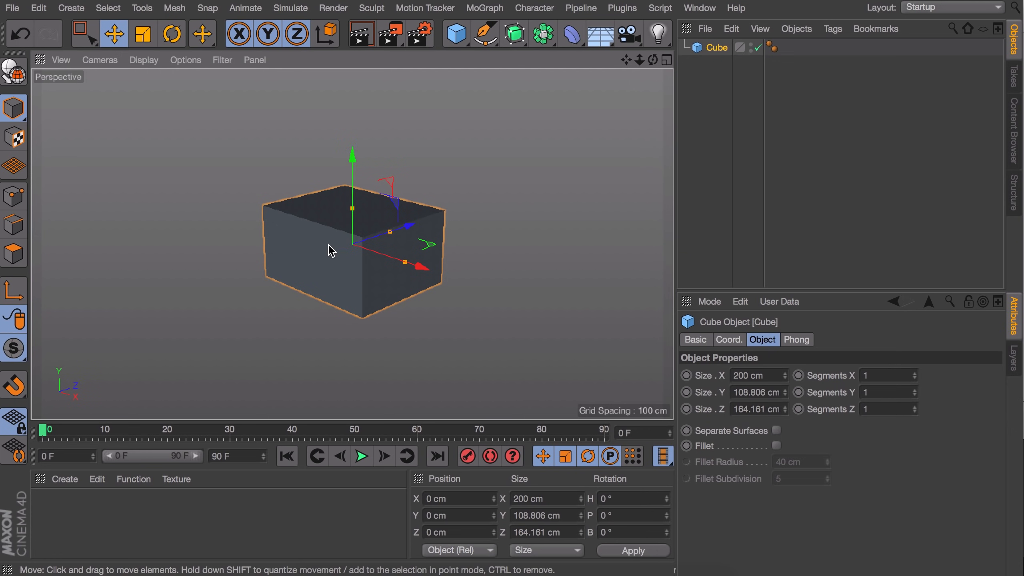
# Step: Duplicate the cube along the X axis, placing the copy at about X -272 cm
pyautogui.keyDown('alt'); pyautogui.moveTo(321, 241); pyautogui.dragTo(339, 219); pyautogui.keyUp('alt')
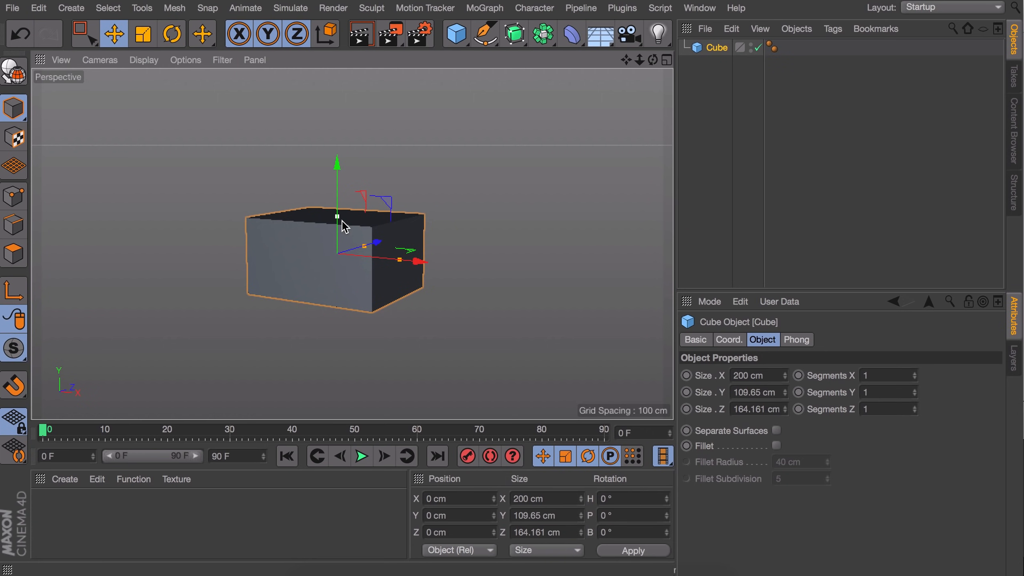
pyautogui.keyDown('alt'); pyautogui.moveTo(304, 240); pyautogui.dragTo(330, 253); pyautogui.keyUp('alt')
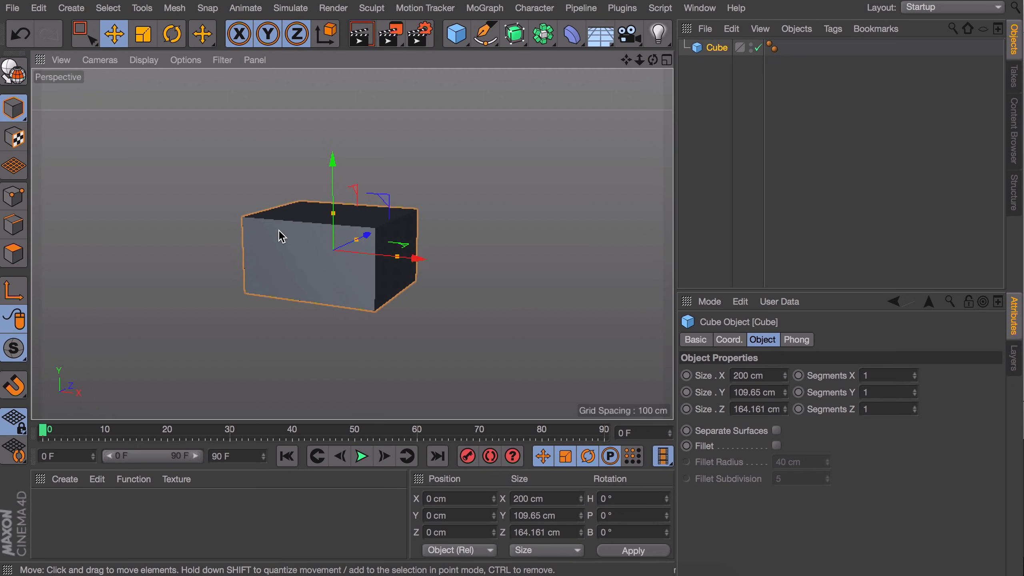
pyautogui.keyDown('alt'); pyautogui.moveTo(281, 236); pyautogui.dragTo(376, 249, button='middle'); pyautogui.keyUp('alt')
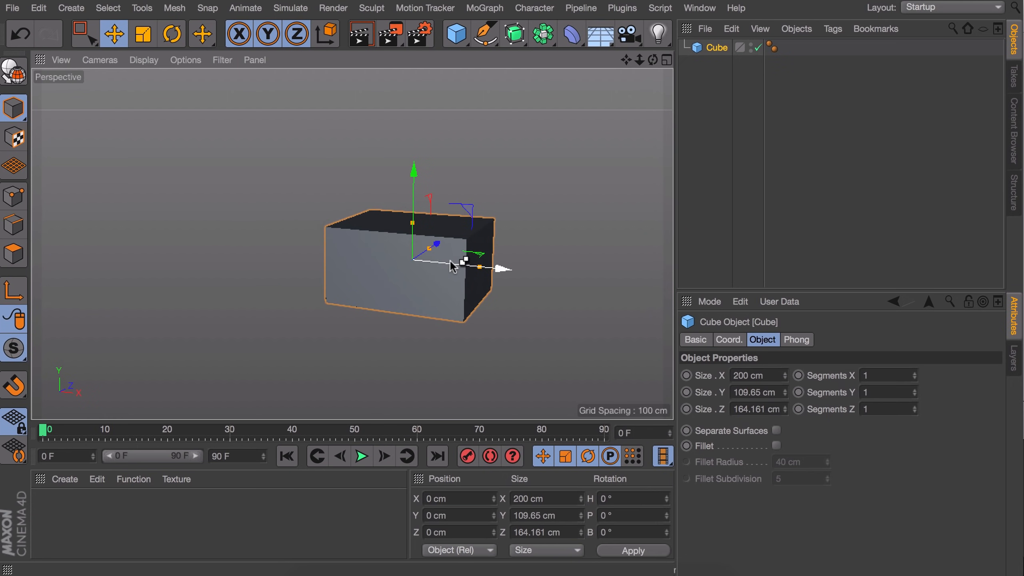
pyautogui.keyDown('ctrl'); pyautogui.moveTo(456, 264); pyautogui.dragTo(295, 243); pyautogui.keyUp('ctrl')
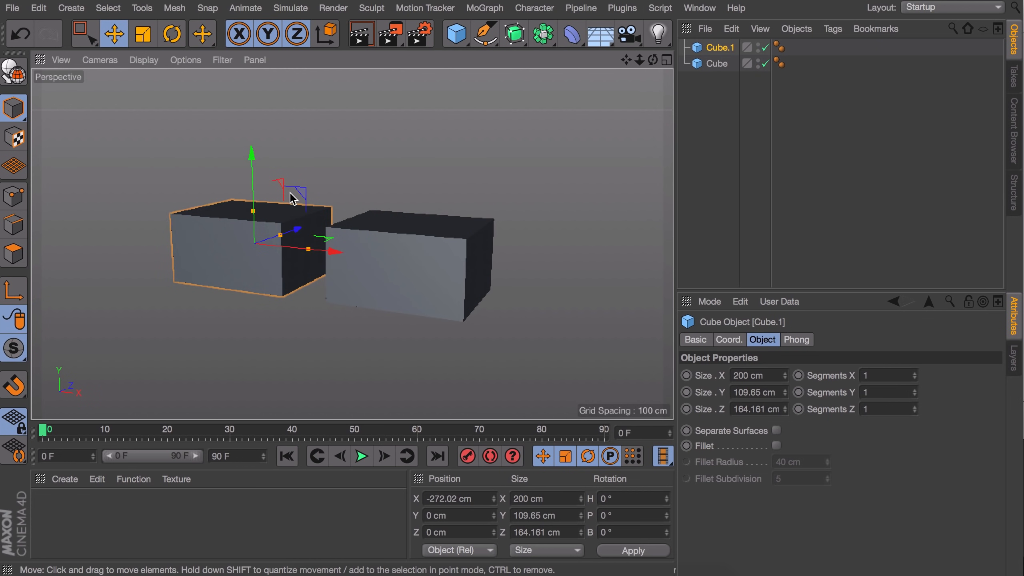
pyautogui.keyDown('alt'); pyautogui.moveTo(293, 197); pyautogui.dragTo(293, 267); pyautogui.keyUp('alt')
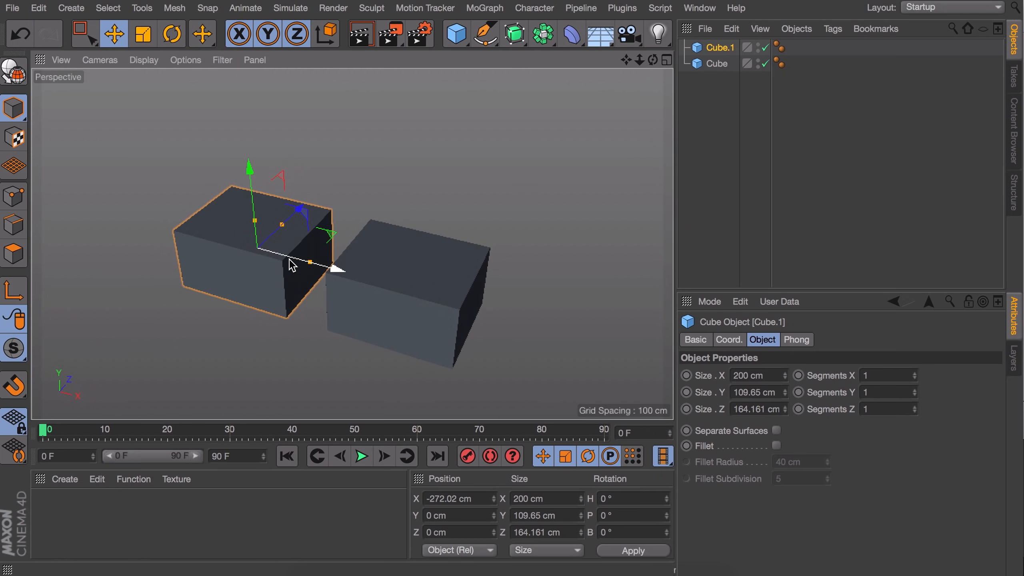
# Step: Make the original cube editable and select its top edge on the side facing the copy
pyautogui.click(397, 250)
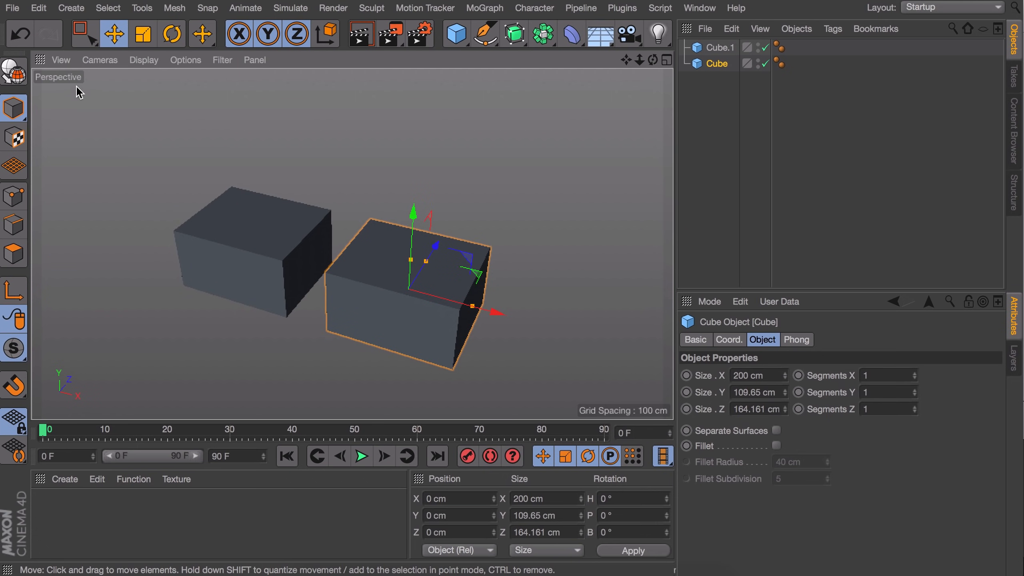
pyautogui.click(20, 77)
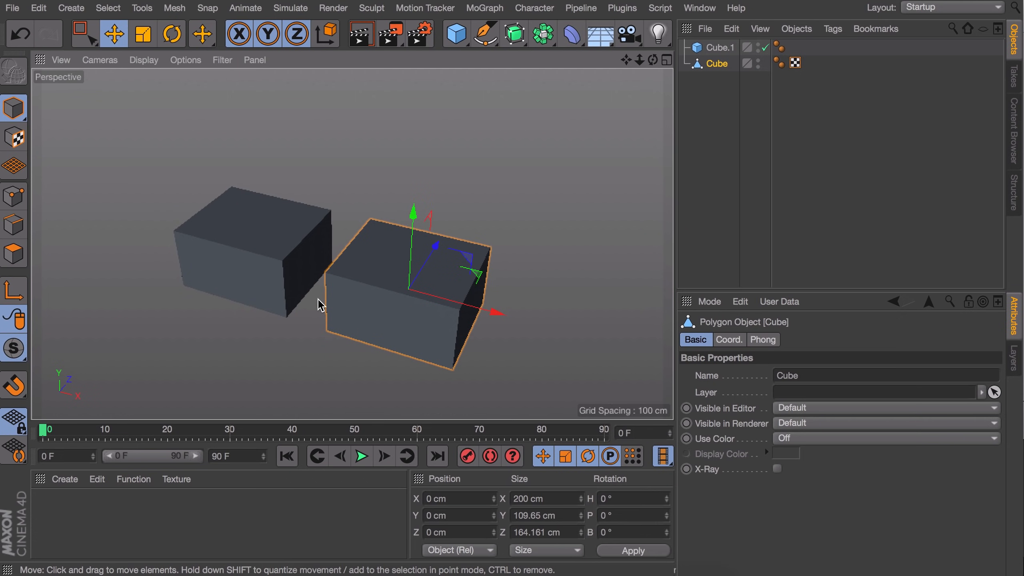
pyautogui.click(9, 231)
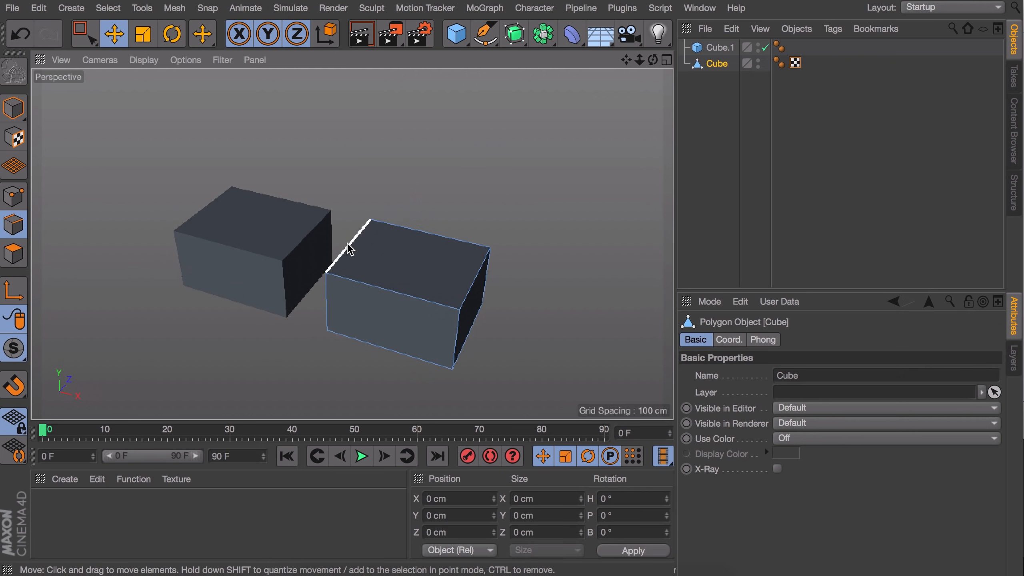
pyautogui.click(356, 250)
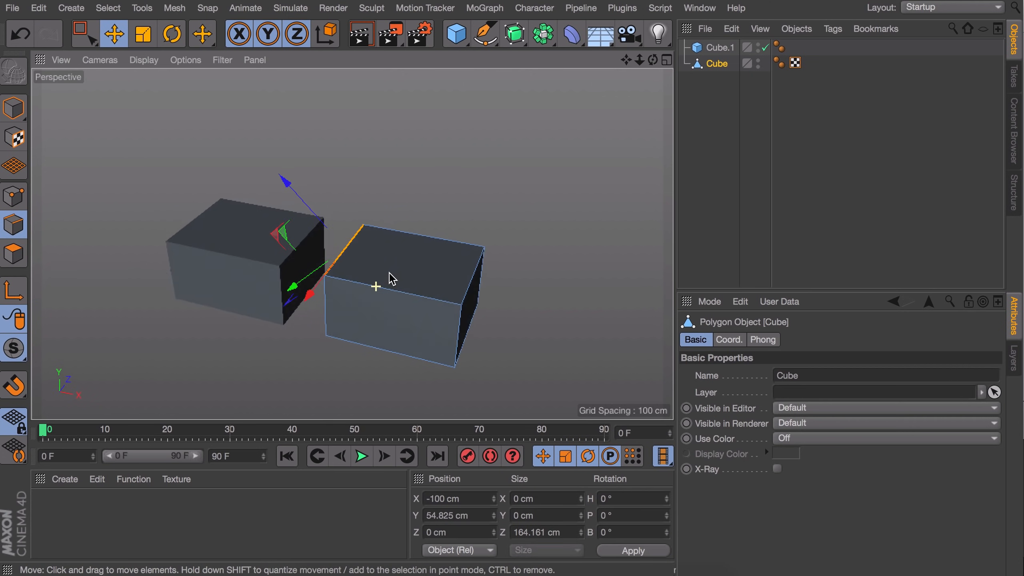
# Step: Straighten the axis of the original cube's selected edge by setting its H, P and B rotation to 0°
pyautogui.keyDown('alt'); pyautogui.moveTo(389, 279); pyautogui.dragTo(439, 184); pyautogui.keyUp('alt')
pyautogui.keyDown('alt'); pyautogui.moveTo(331, 315); pyautogui.dragTo(345, 275, button='right'); pyautogui.keyUp('alt')
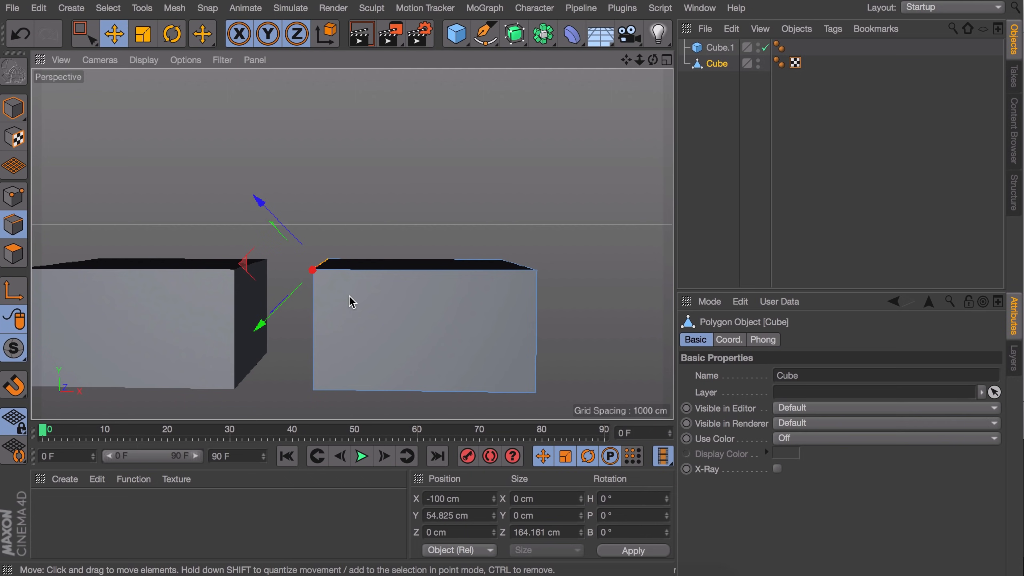
pyautogui.click(15, 297)
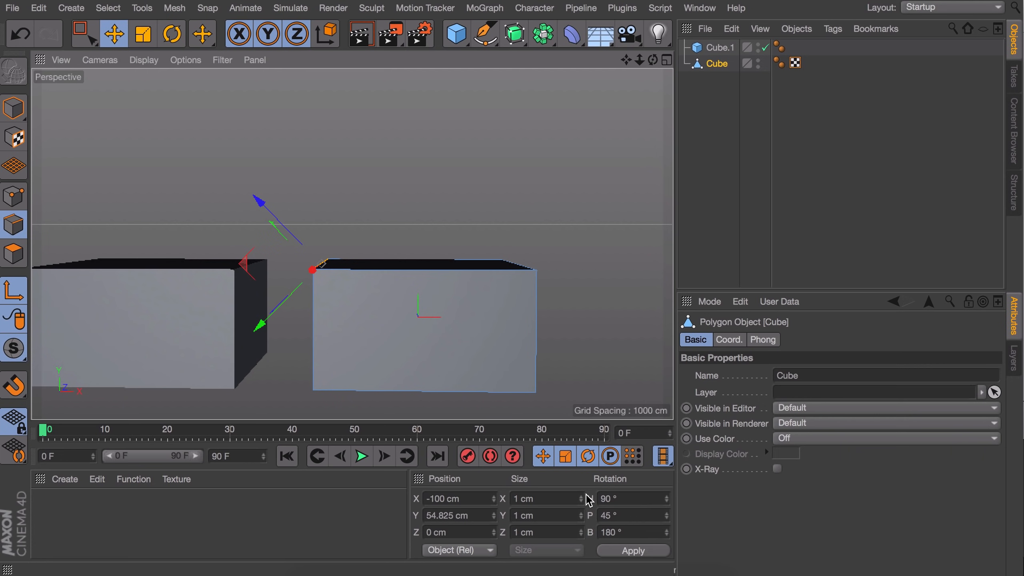
pyautogui.doubleClick(611, 498)
pyautogui.write('0')
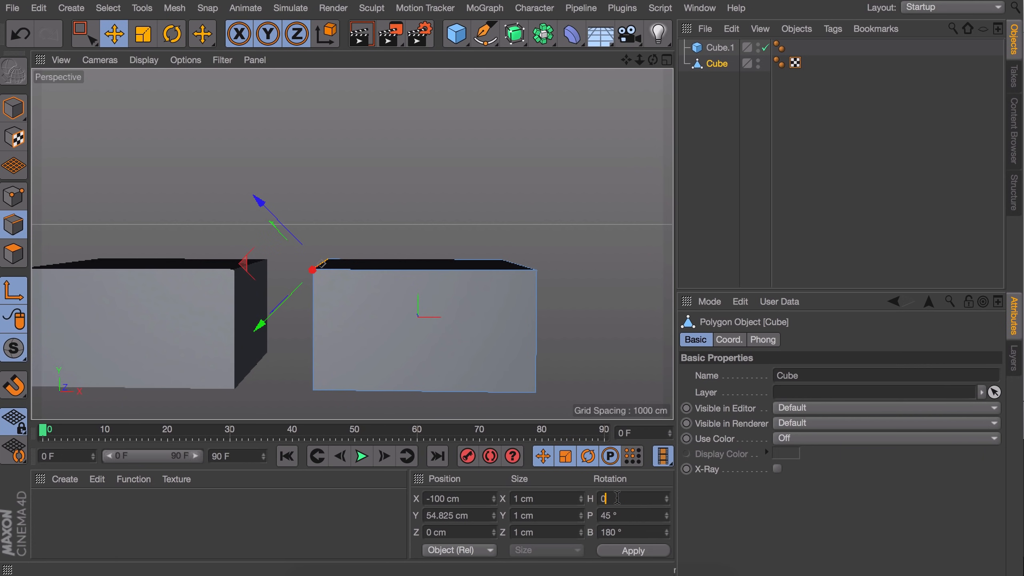
pyautogui.press('Tab')
pyautogui.write('0')
pyautogui.press('Tab')
pyautogui.write('0')
pyautogui.press('Return')
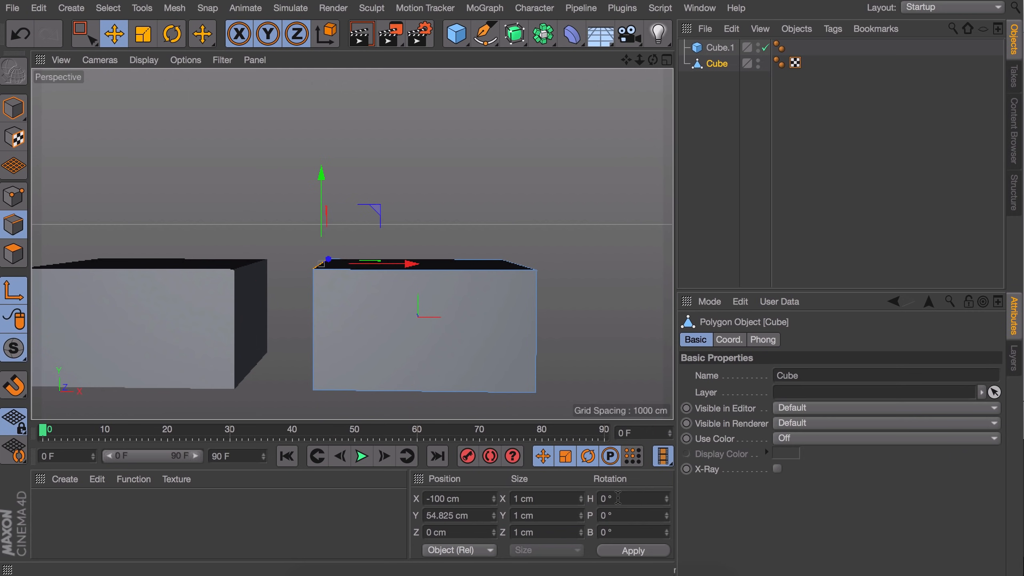
# Step: Leave axis editing and raise the selected edge to about Y 95 cm to slope the original cube's top
pyautogui.click(16, 291)
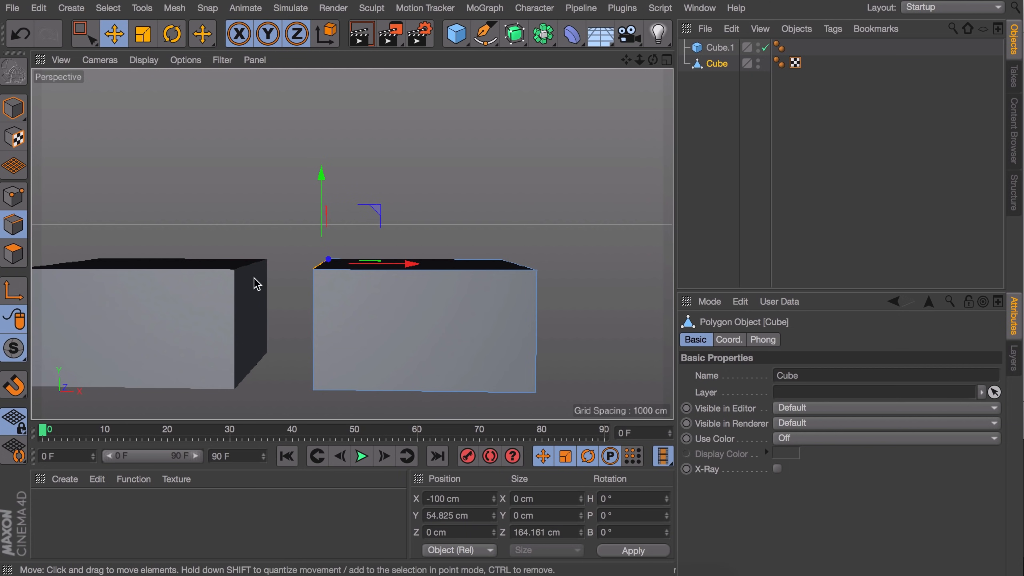
pyautogui.moveTo(322, 222); pyautogui.dragTo(320, 178)
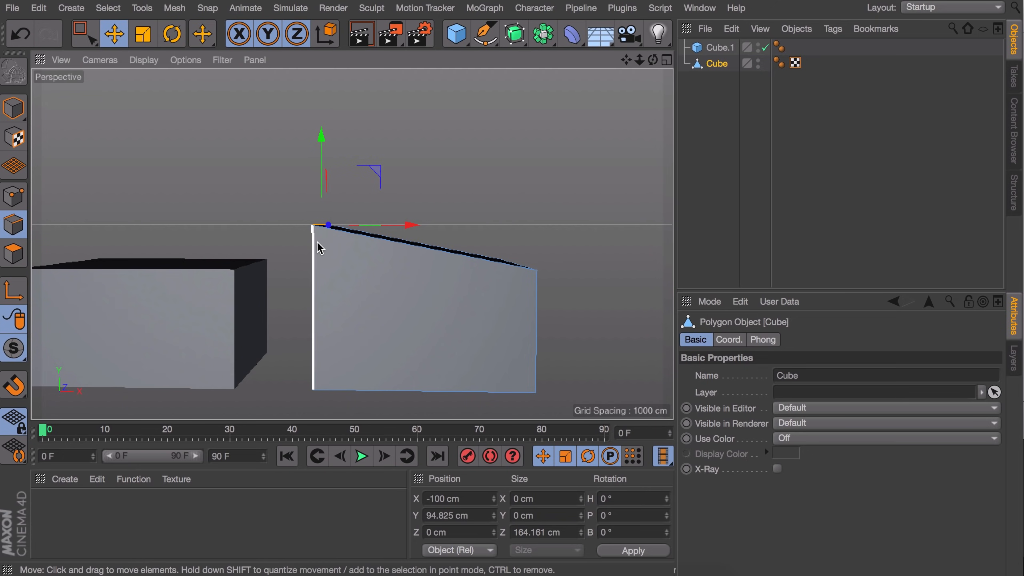
# Step: Place the duplicate cube against the taller block at about X -168 cm, resized to about 141 cm in X and 144 cm in Z
pyautogui.keyDown('alt'); pyautogui.moveTo(337, 280); pyautogui.dragTo(361, 235); pyautogui.keyUp('alt')
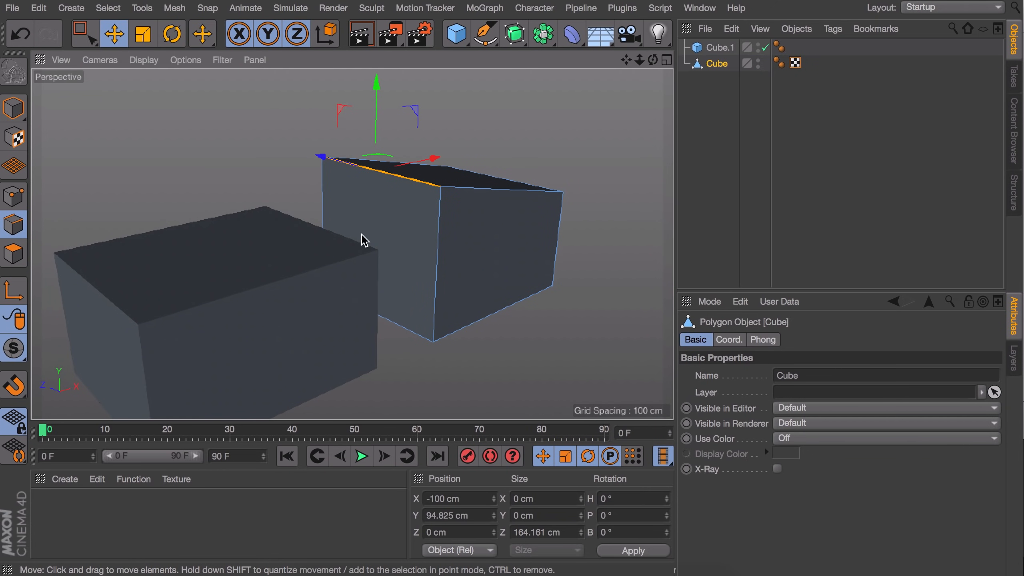
pyautogui.click(14, 110)
pyautogui.click(208, 240)
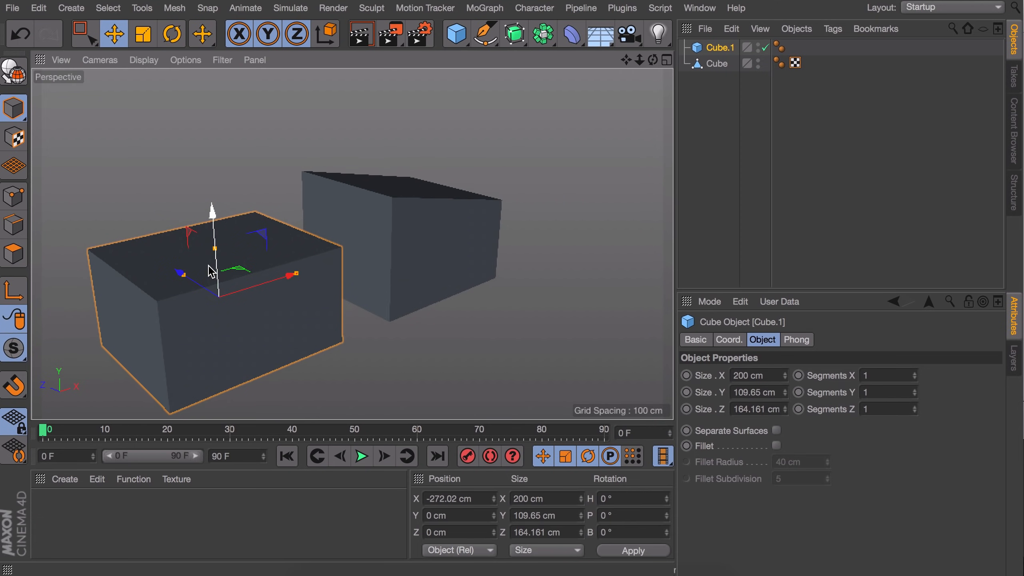
pyautogui.moveTo(268, 290); pyautogui.dragTo(342, 260)
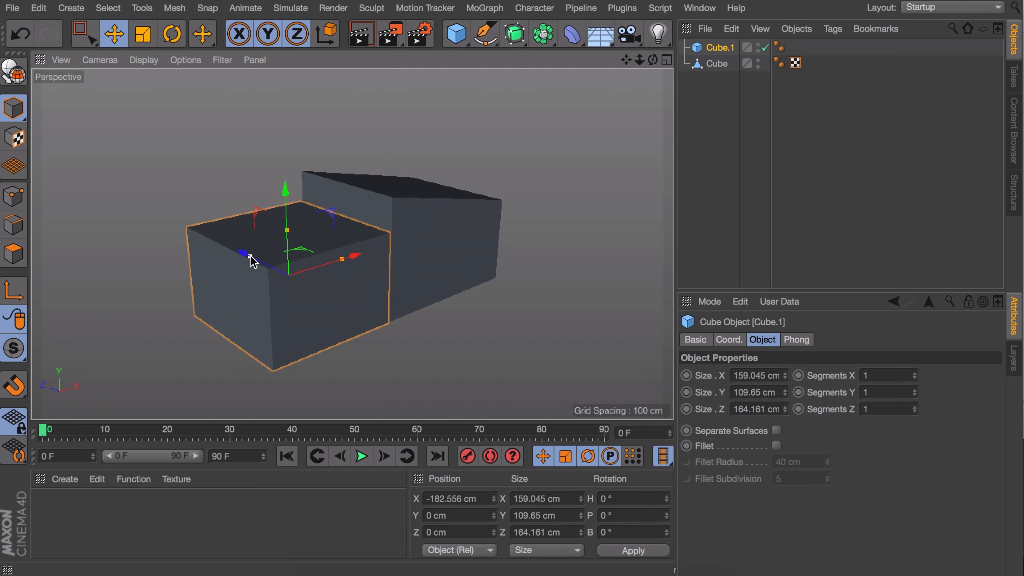
pyautogui.moveTo(250, 256); pyautogui.dragTo(254, 253)
pyautogui.moveTo(336, 253); pyautogui.dragTo(379, 295)
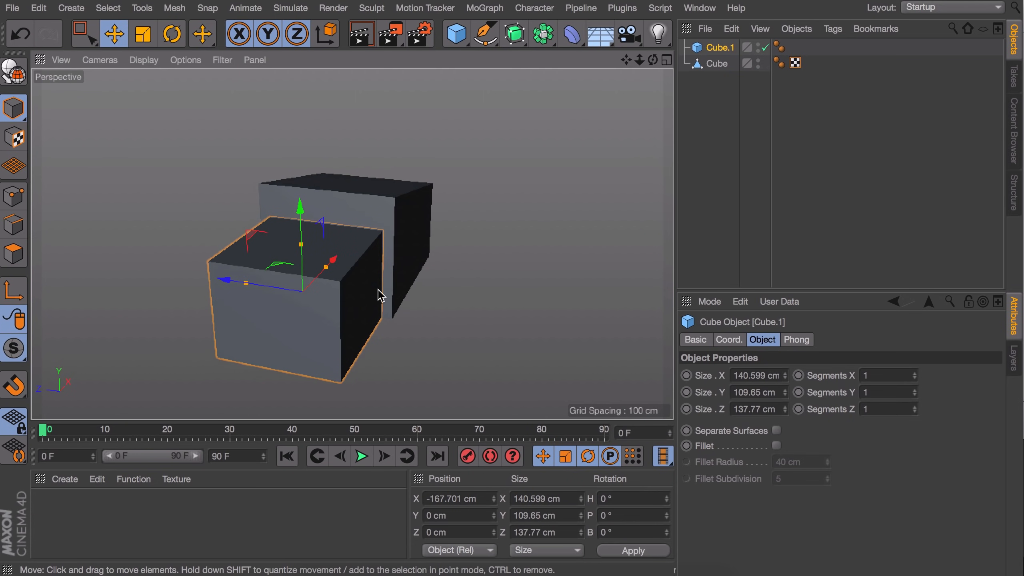
pyautogui.moveTo(246, 283); pyautogui.dragTo(238, 283)
# Step: Make the smaller cube editable and select its top edge adjoining the taller block
pyautogui.keyDown('alt'); pyautogui.moveTo(238, 284); pyautogui.dragTo(395, 268); pyautogui.keyUp('alt')
pyautogui.click(13, 71)
pyautogui.click(14, 225)
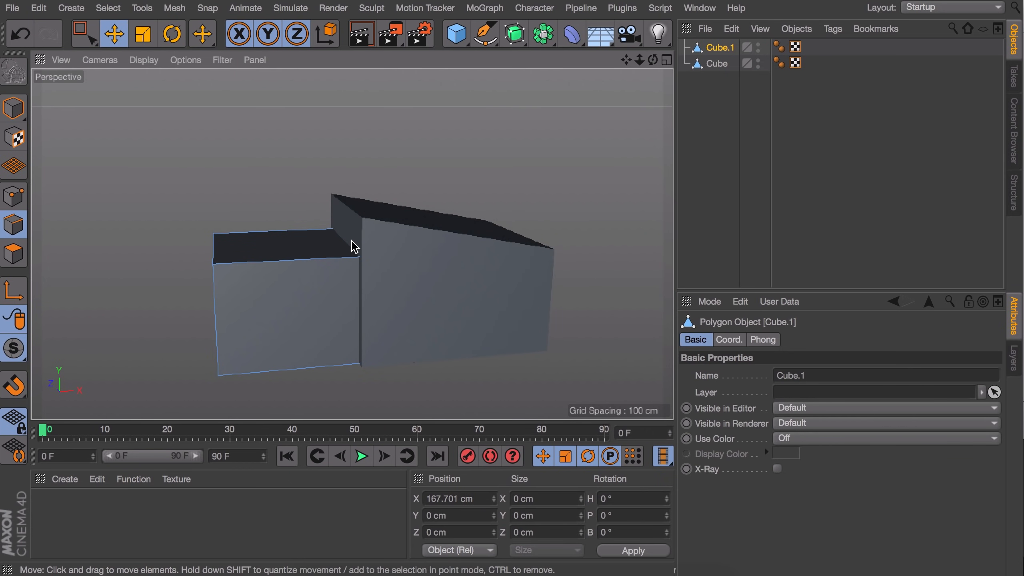
pyautogui.click(354, 247)
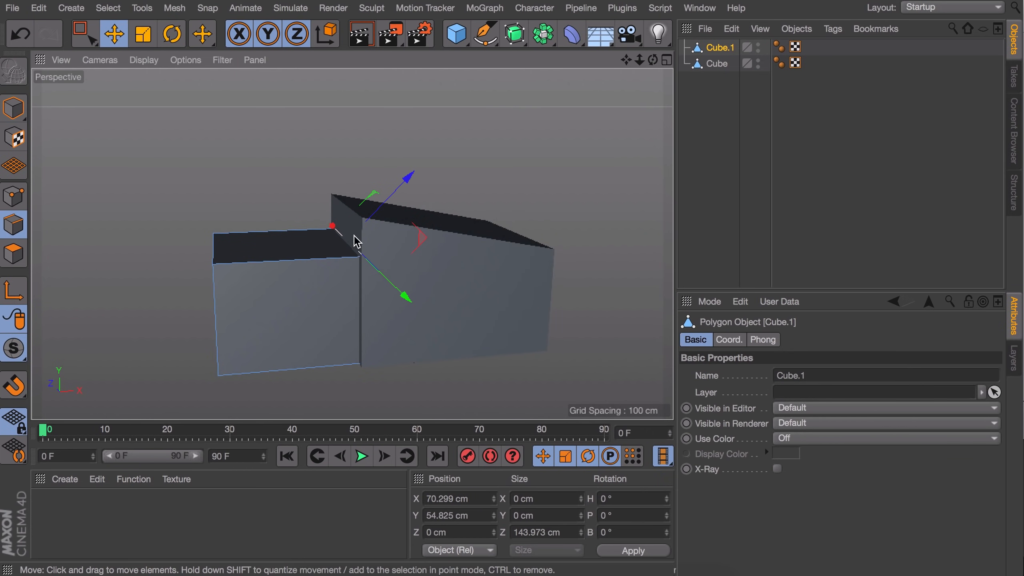
# Step: Straighten the axis of the smaller cube's selected edge by setting its rotation angles to 0°
pyautogui.click(13, 290)
pyautogui.click(610, 494)
pyautogui.press('Tab')
pyautogui.press('Tab')
pyautogui.write('0')
pyautogui.press('Return')
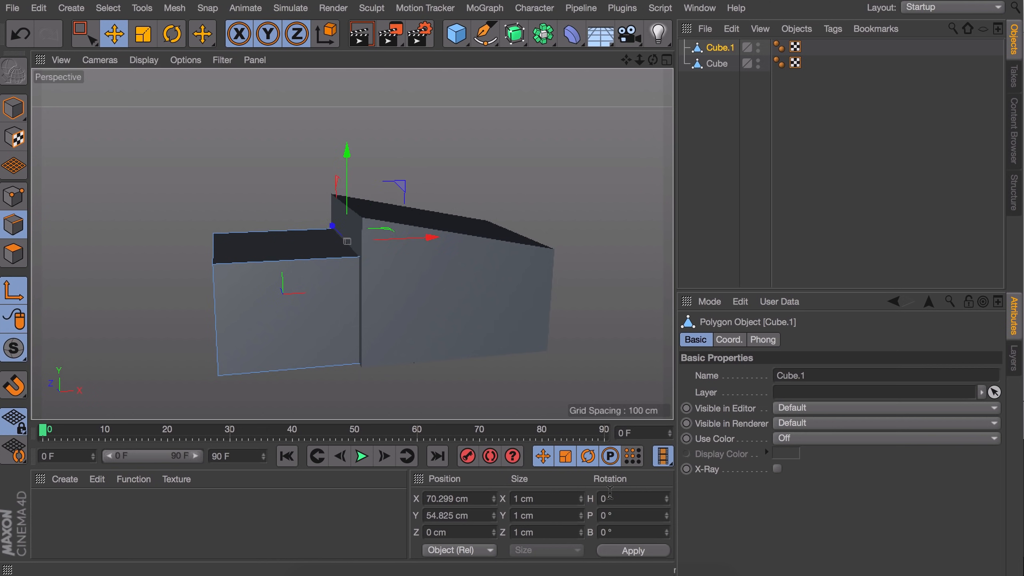
# Step: Raise the smaller cube's selected edge 20 cm along Y, return to whole-object editing and deselect everything
pyautogui.press('l')
pyautogui.keyDown('shift'); pyautogui.moveTo(350, 163); pyautogui.dragTo(350, 146); pyautogui.keyUp('shift')
pyautogui.keyDown('alt'); pyautogui.moveTo(495, 248); pyautogui.dragTo(350, 249); pyautogui.keyUp('alt')
pyautogui.click(4, 107)
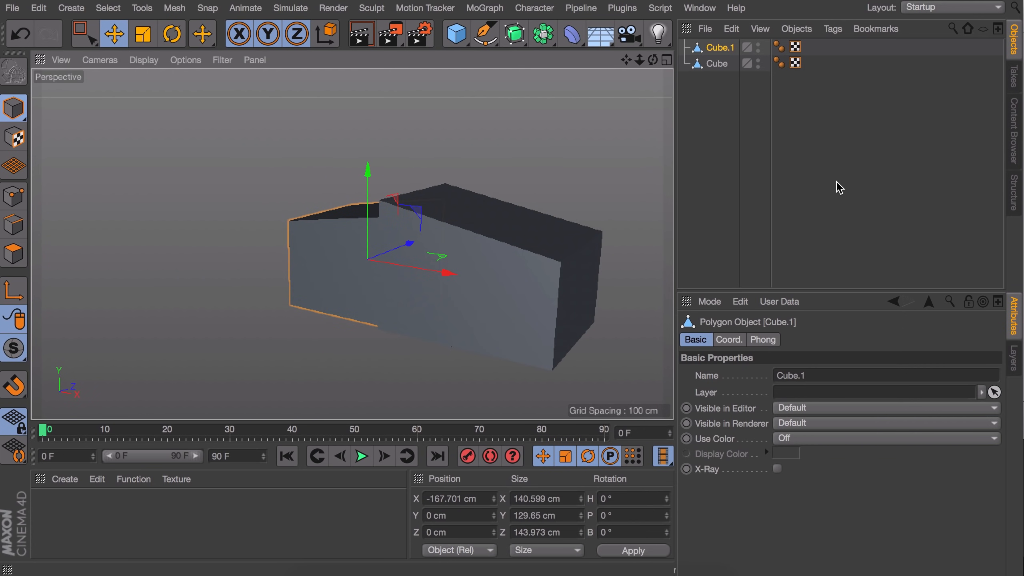
pyautogui.click(836, 181)
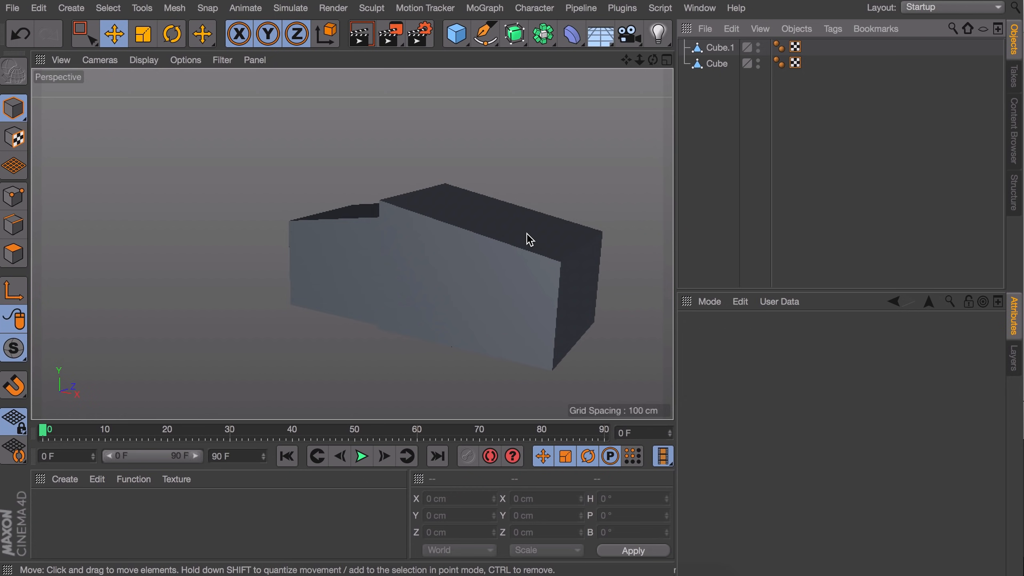
# Step: Switch the viewport display to a shaded mode with polygon edge lines
pyautogui.keyDown('alt'); pyautogui.moveTo(528, 238); pyautogui.dragTo(438, 214); pyautogui.keyUp('alt')
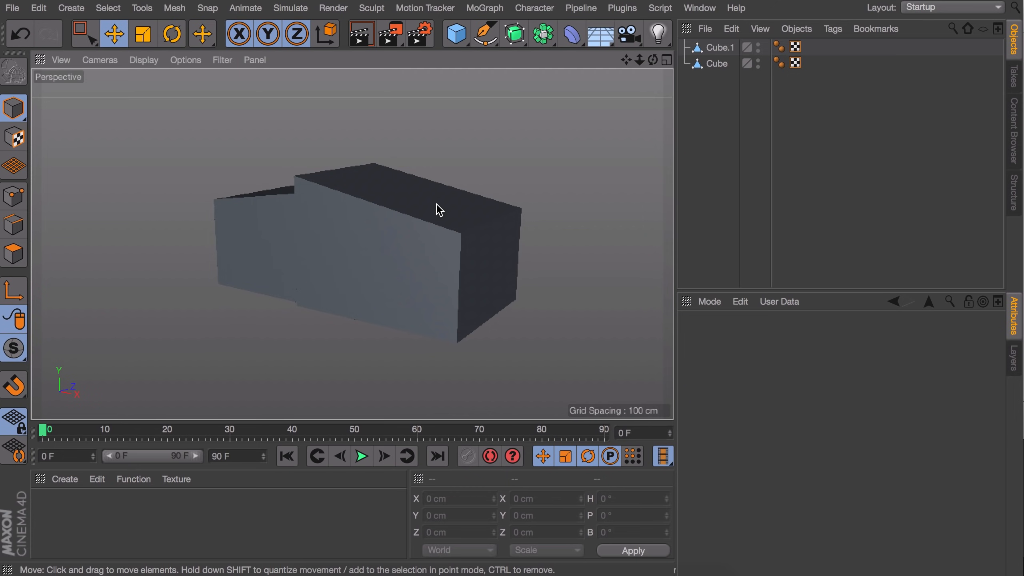
pyautogui.click(149, 60)
pyautogui.click(163, 100)
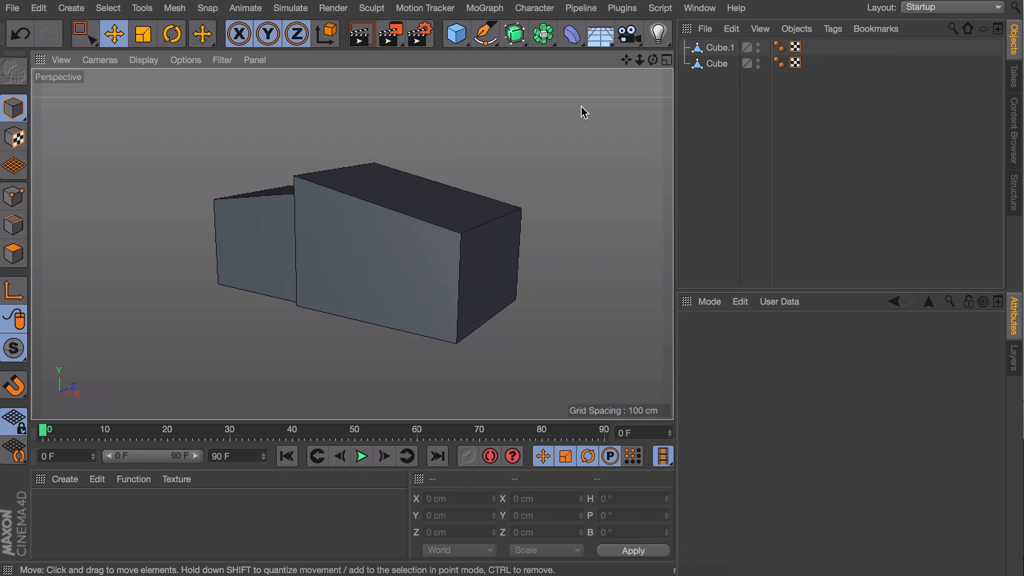
# Step: Select both cube objects and pick the sloped top polygon of each one in polygon mode
pyautogui.moveTo(342, 186)
pyautogui.keyDown('alt'); pyautogui.mouseDown()
pyautogui.moveTo(398, 254)
pyautogui.moveTo(387, 188)
pyautogui.moveTo(396, 215)
pyautogui.mouseUp(); pyautogui.keyUp('alt')
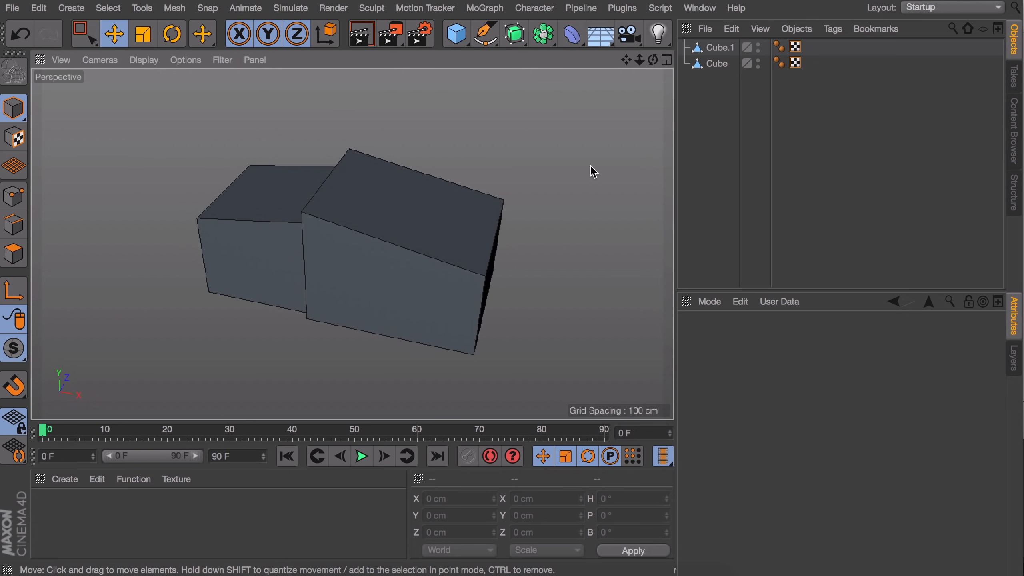
pyautogui.click(715, 65)
pyautogui.keyDown('shift'); pyautogui.click(719, 50); pyautogui.keyUp('shift')
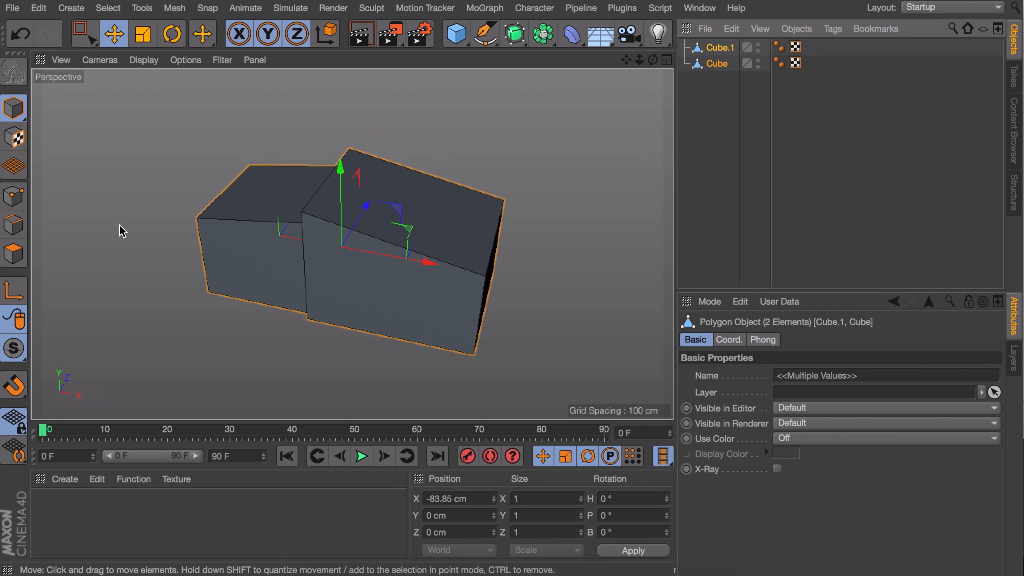
pyautogui.click(13, 254)
pyautogui.click(235, 204)
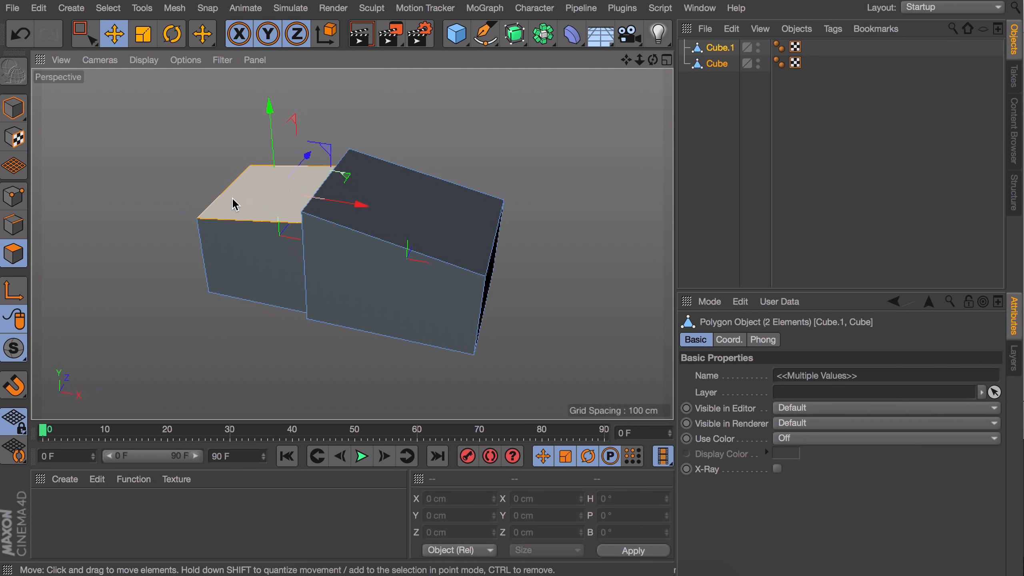
pyautogui.keyDown('shift'); pyautogui.click(441, 214); pyautogui.keyUp('shift')
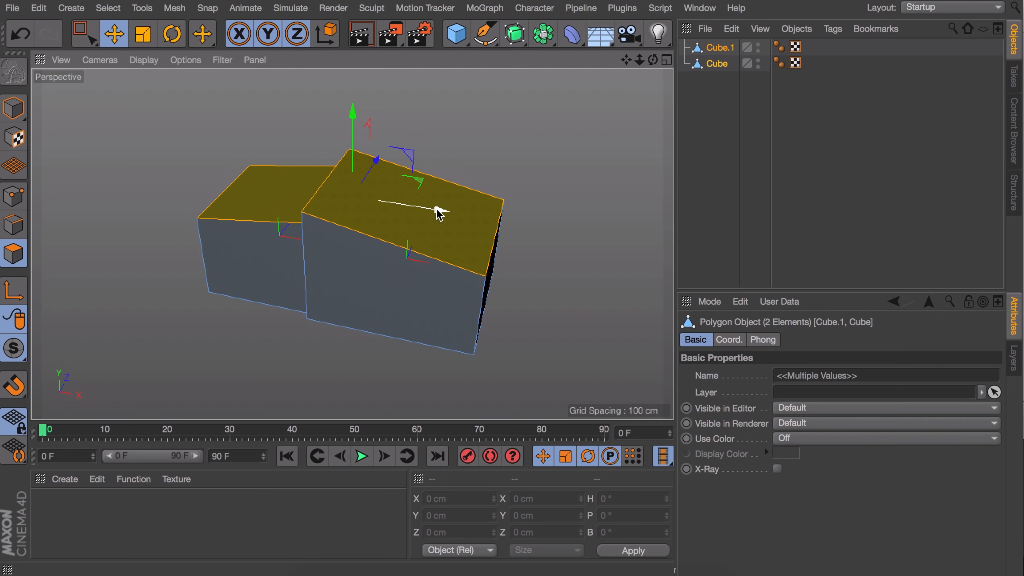
# Step: Expand the two top polygons outward with Extrude Inner to form an overhanging roof edge around both blocks
pyautogui.press('i')
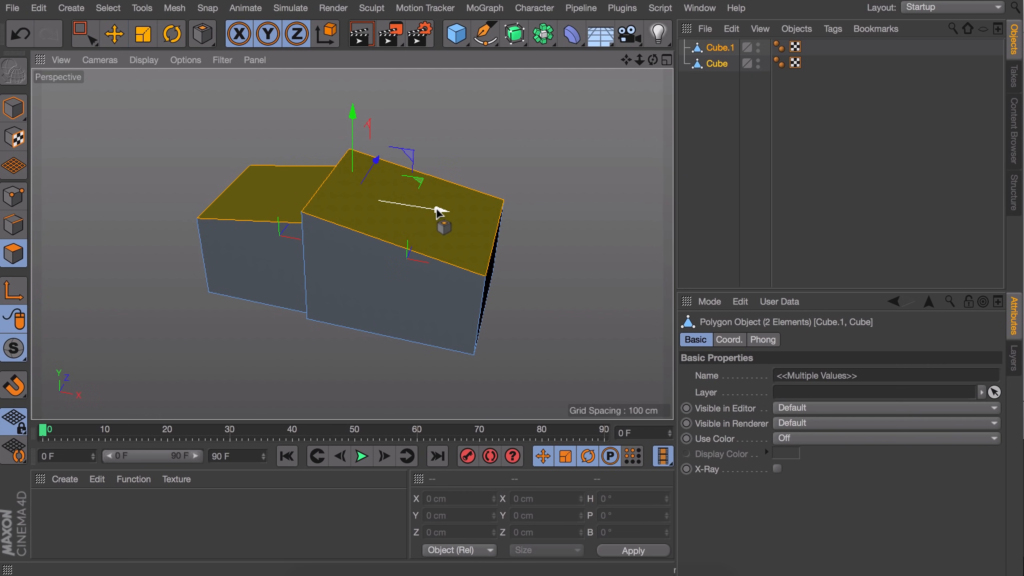
pyautogui.scroll(1, 382, 222)
pyautogui.scroll(2, 382, 218)
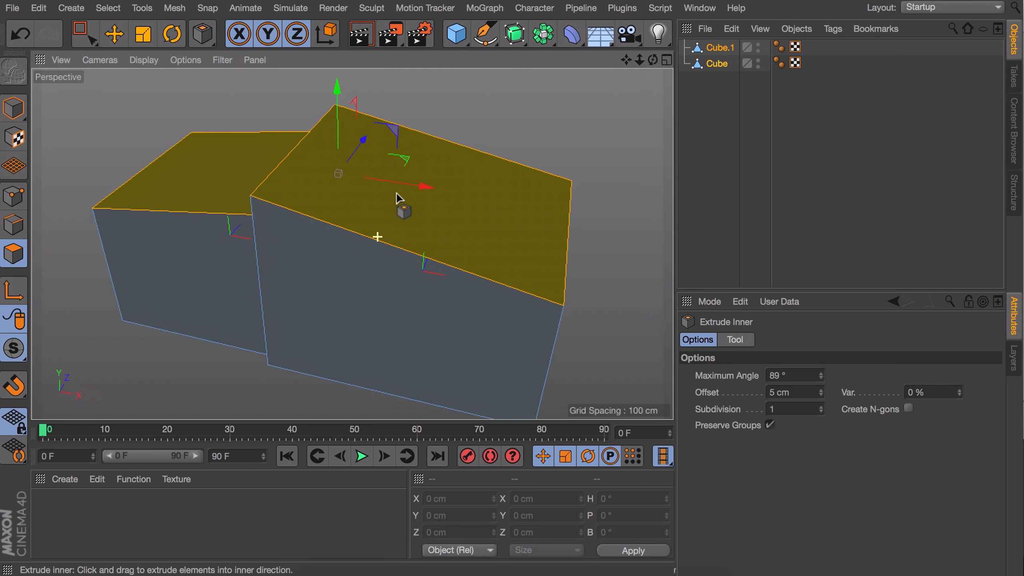
pyautogui.moveTo(361, 220); pyautogui.dragTo(400, 210)
# Step: Extrude the selected roof polygons of both blocks upward into thin roof slabs, leaving them ready for moving objects
pyautogui.press('d')
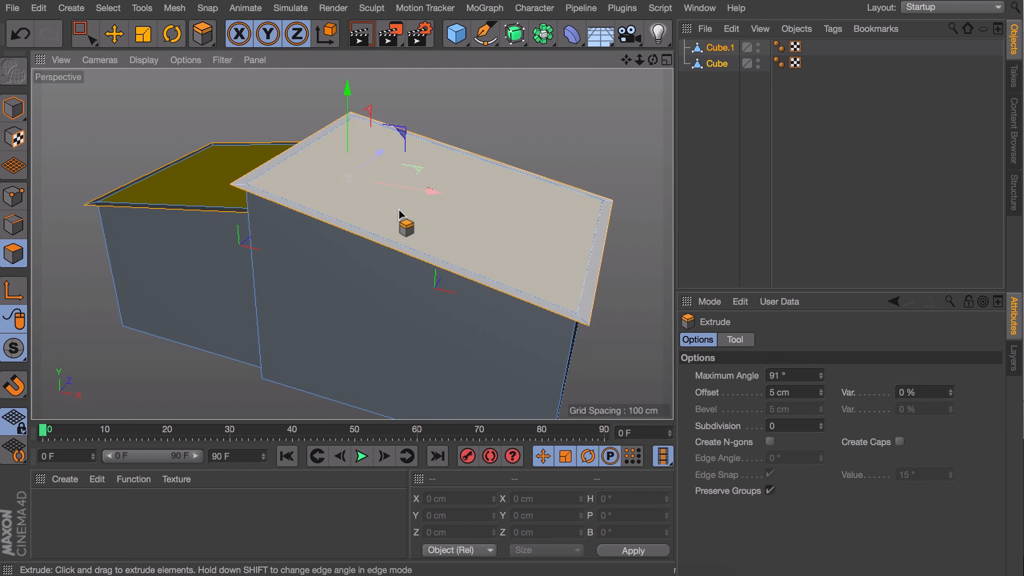
pyautogui.rightClick(399, 208)
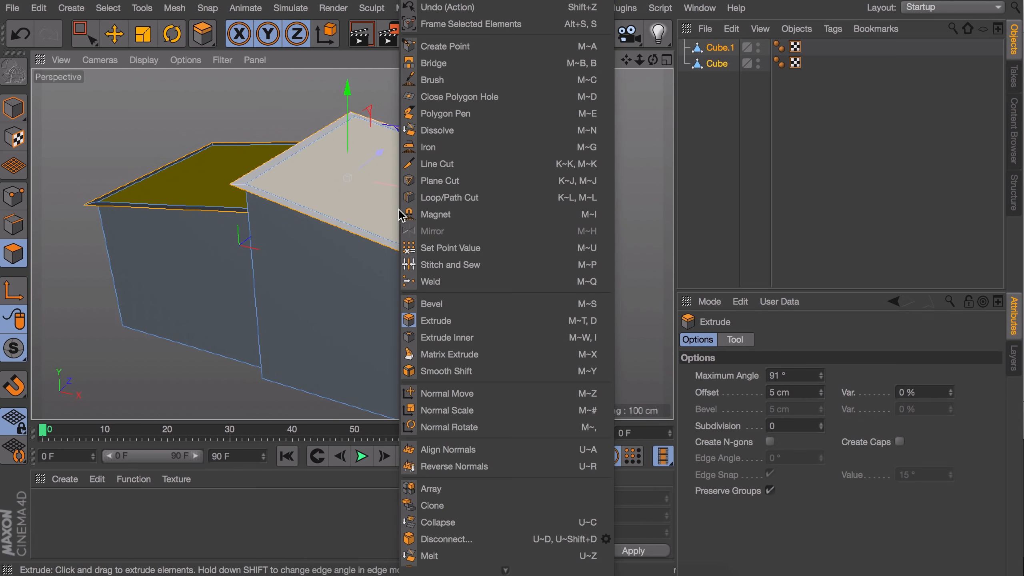
pyautogui.click(435, 321)
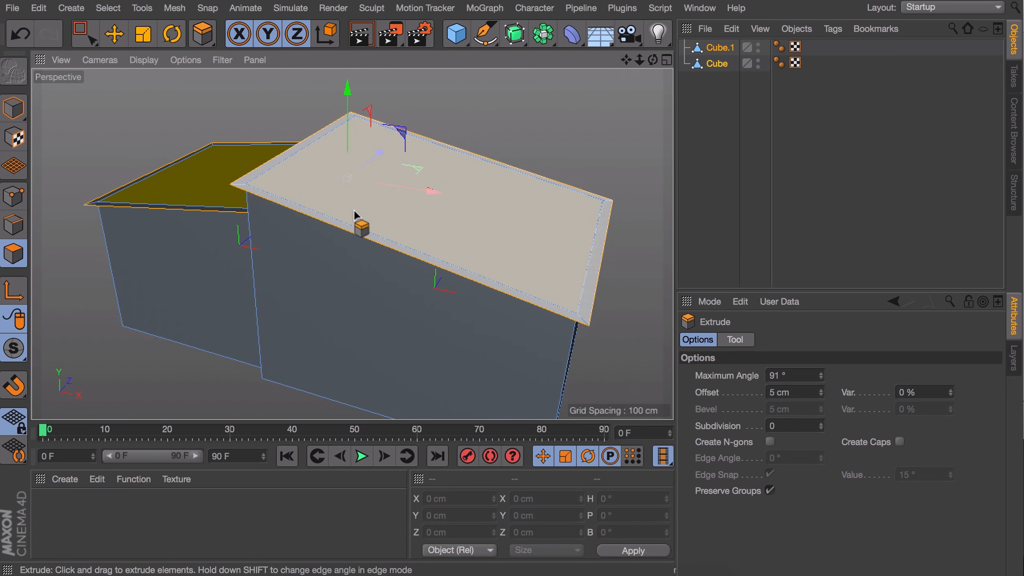
pyautogui.moveTo(354, 209)
pyautogui.mouseDown()
pyautogui.moveTo(365, 209)
pyautogui.moveTo(353, 205)
pyautogui.mouseUp()
pyautogui.press('e')
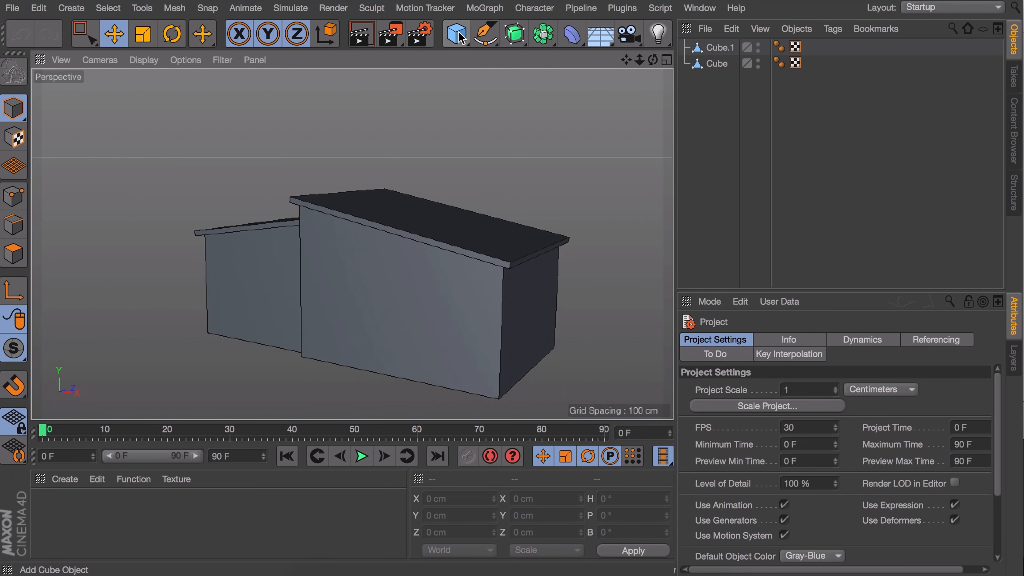
# Step: Add a new cube and shrink it into a thin upright door block at the front wall of the larger house block
pyautogui.click(456, 33)
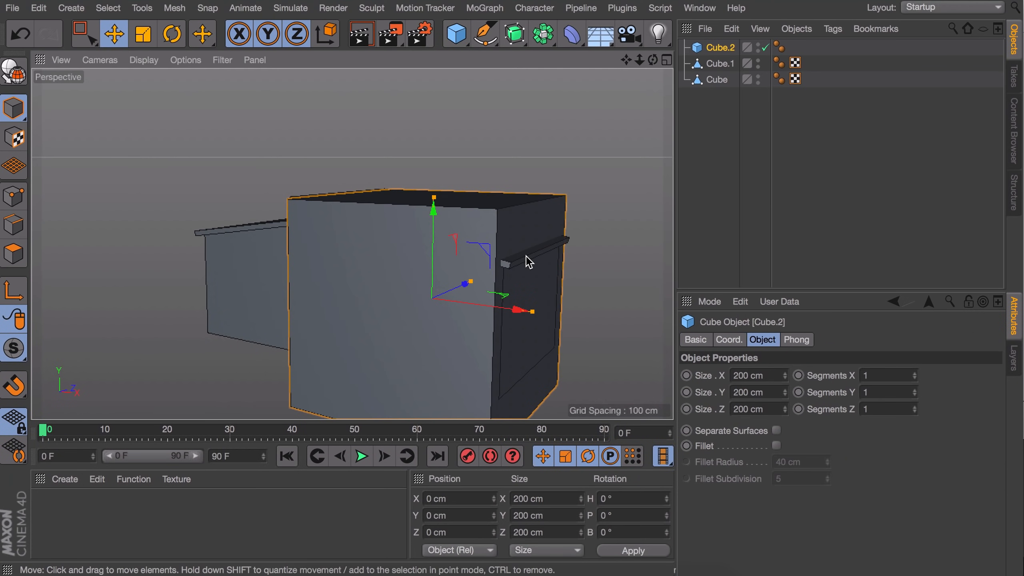
pyautogui.keyDown('alt'); pyautogui.moveTo(526, 256); pyautogui.dragTo(464, 239); pyautogui.keyUp('alt')
pyautogui.moveTo(488, 195); pyautogui.dragTo(448, 228)
pyautogui.moveTo(451, 142); pyautogui.dragTo(448, 202)
pyautogui.moveTo(475, 207); pyautogui.dragTo(428, 265)
pyautogui.moveTo(428, 264)
pyautogui.keyDown('alt'); pyautogui.mouseDown()
pyautogui.moveTo(446, 240)
pyautogui.moveTo(415, 262)
pyautogui.mouseUp(); pyautogui.keyUp('alt')
pyautogui.moveTo(427, 265); pyautogui.dragTo(371, 260)
pyautogui.moveTo(339, 197); pyautogui.dragTo(338, 215)
# Step: Scale and place the door block near the inner end of the front wall, about 32 × 63 × 9 cm in size
pyautogui.press('t')
pyautogui.moveTo(419, 238); pyautogui.dragTo(370, 256)
pyautogui.press('e')
pyautogui.scroll(3, 355, 246)
pyautogui.press('t')
pyautogui.press('e')
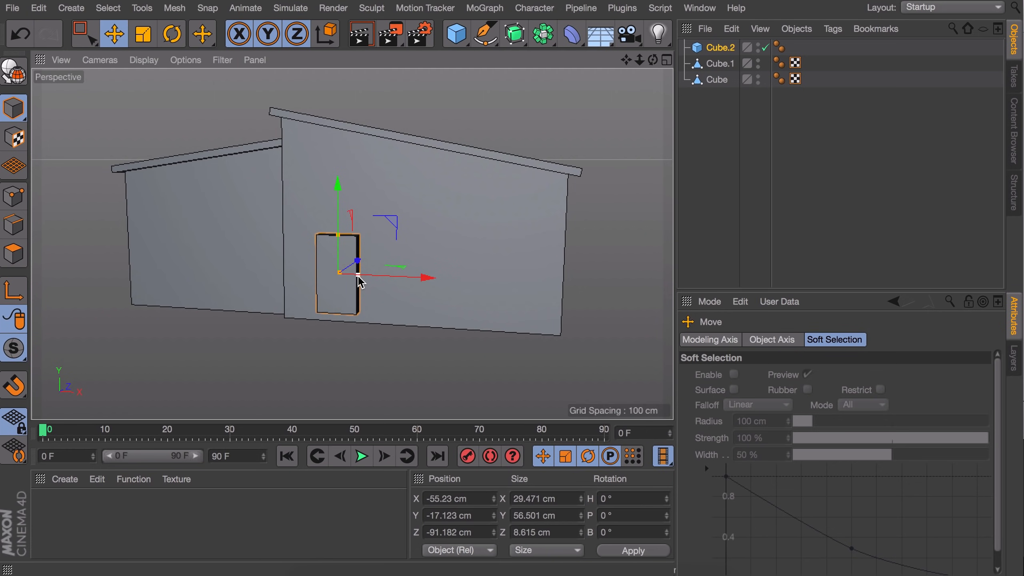
pyautogui.moveTo(342, 221)
pyautogui.mouseDown()
pyautogui.moveTo(340, 239)
pyautogui.moveTo(339, 218)
pyautogui.moveTo(342, 228)
pyautogui.mouseUp()
# Step: Push the door block along Z partly into the front wall, to about Z -81.9 cm
pyautogui.keyDown('alt'); pyautogui.moveTo(354, 268); pyautogui.dragTo(280, 279); pyautogui.keyUp('alt')
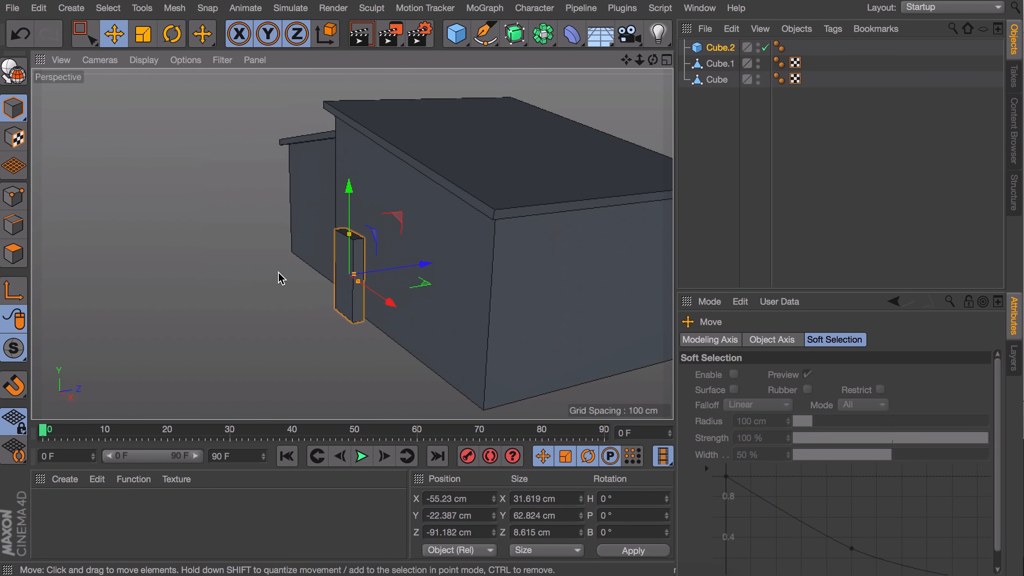
pyautogui.moveTo(391, 269); pyautogui.dragTo(403, 267)
pyautogui.scroll(5, 364, 277)
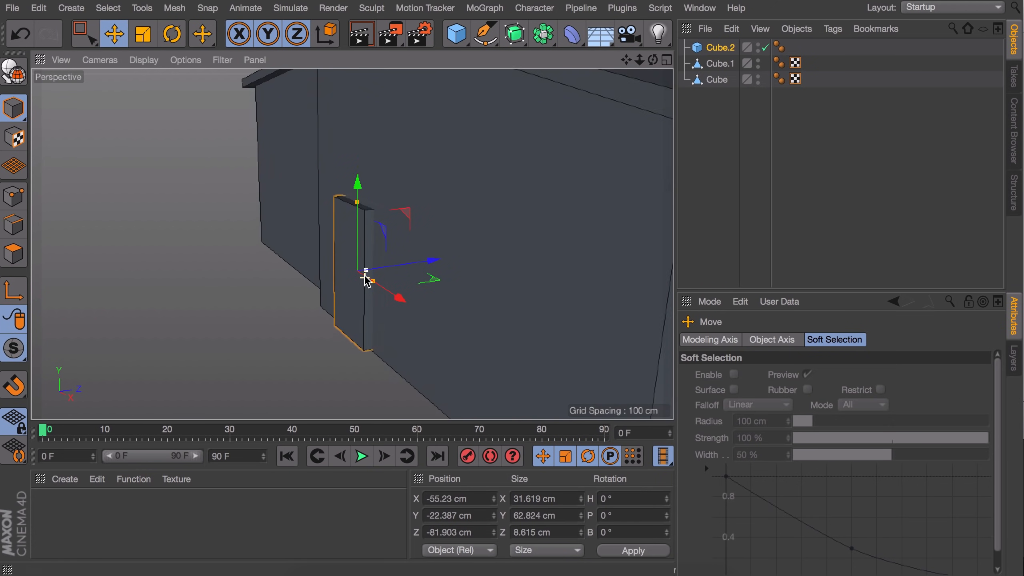
pyautogui.scroll(1, 365, 277)
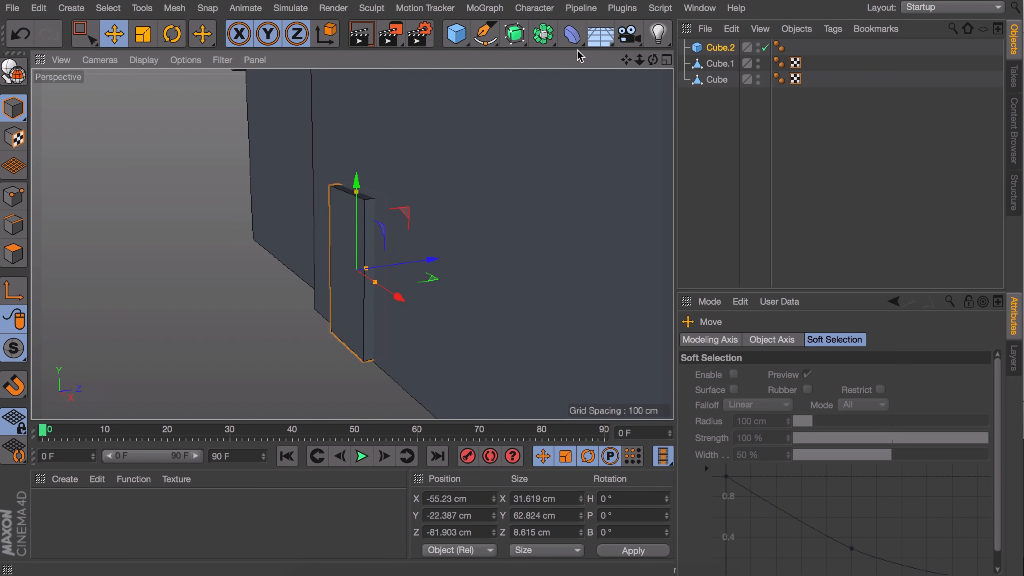
# Step: Add a Boole object and nest the larger house block and the door block inside it
pyautogui.click(544, 34)
pyautogui.click(814, 51)
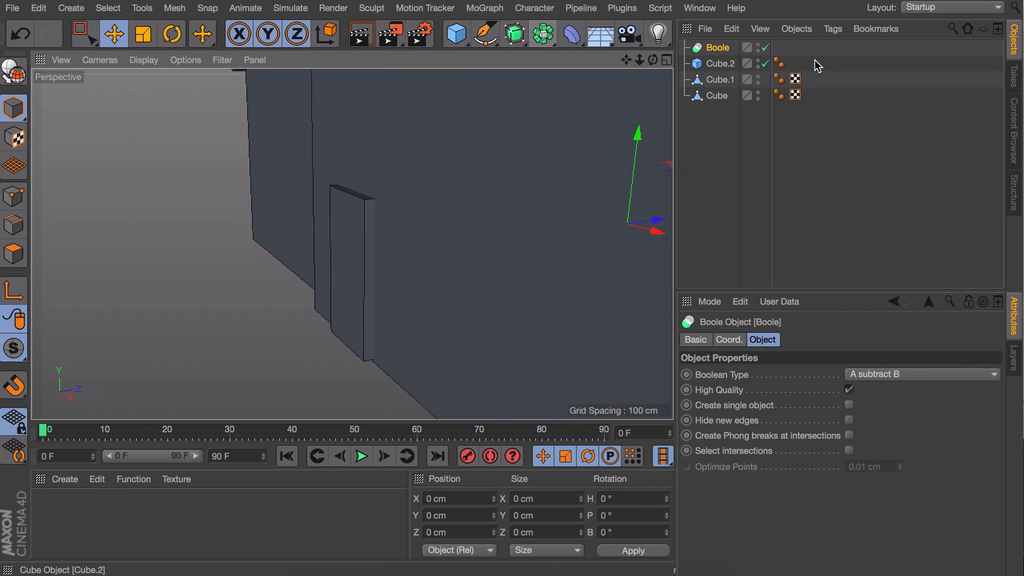
pyautogui.scroll(-5, 556, 189)
pyautogui.keyDown('alt'); pyautogui.moveTo(555, 189); pyautogui.dragTo(498, 249); pyautogui.keyUp('alt')
pyautogui.click(499, 249)
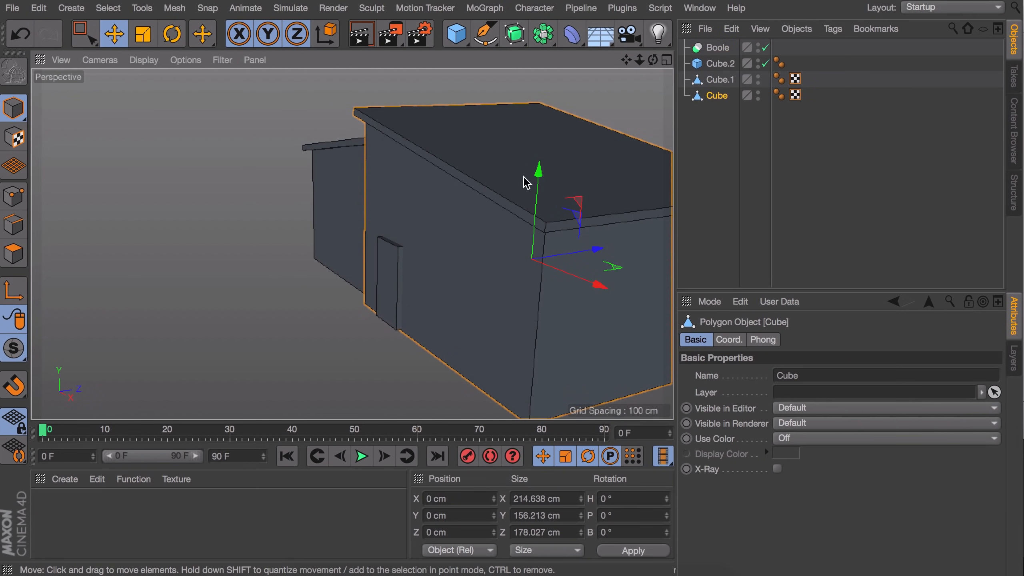
pyautogui.moveTo(717, 97); pyautogui.dragTo(719, 48)
pyautogui.click(401, 261)
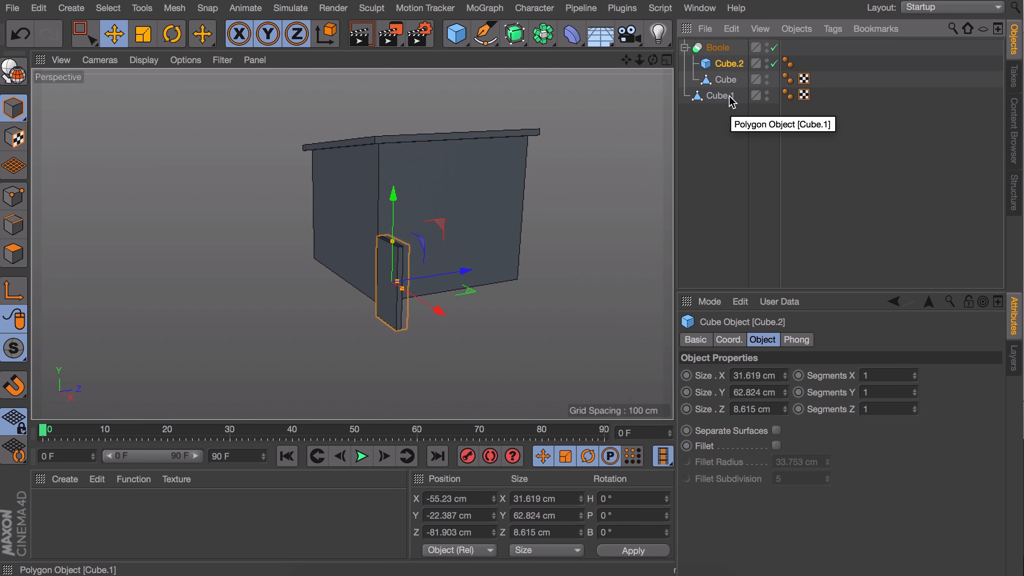
# Step: Place the house block above the door block in the Boole hierarchy so the door block is subtracted from the house
pyautogui.click(728, 81)
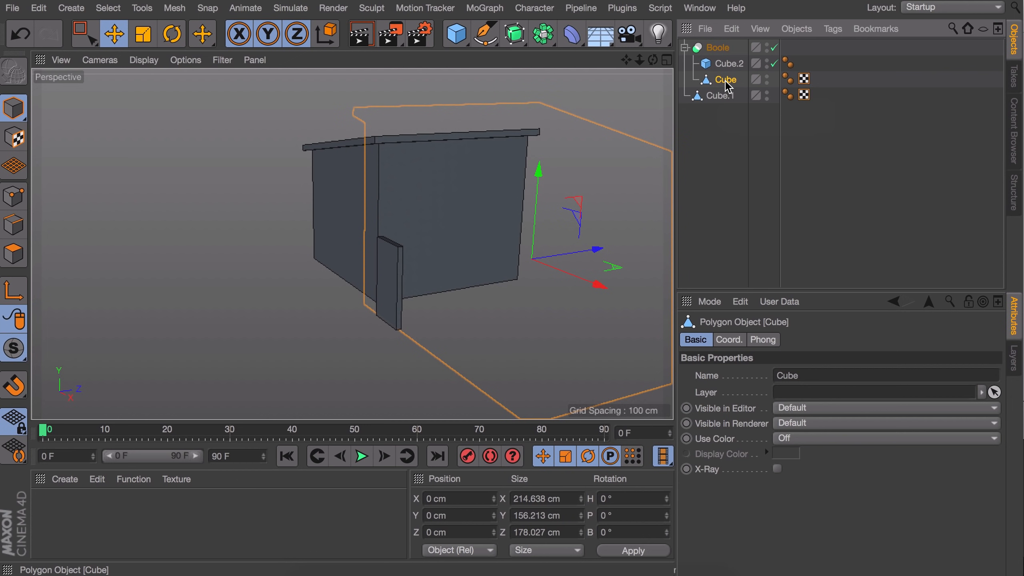
pyautogui.moveTo(728, 67); pyautogui.dragTo(725, 56)
pyautogui.click(726, 80)
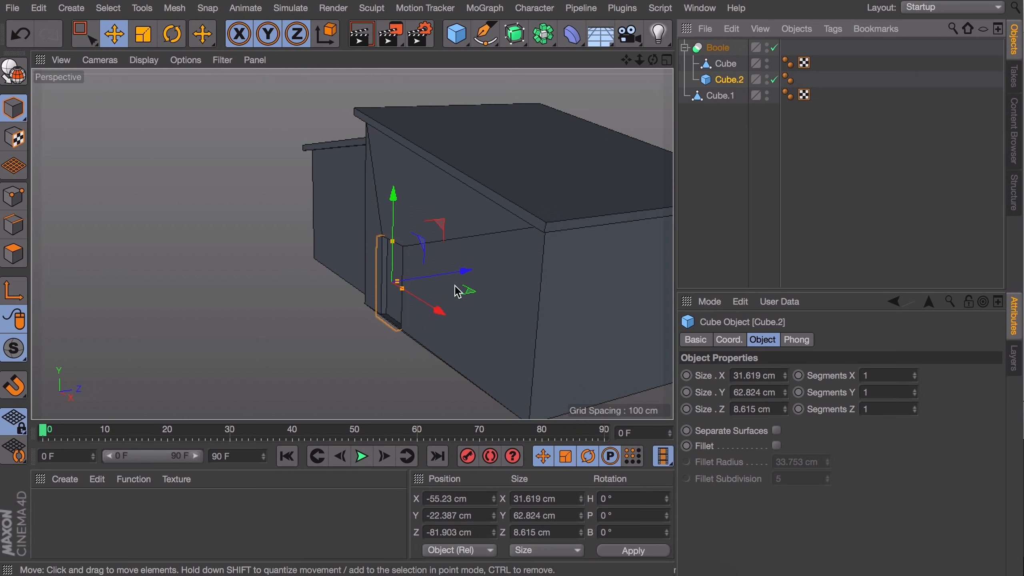
# Step: Widen the door cutter to about 32.7 cm and lower it to about Y -23.6 cm so it cuts through the wall's bottom edge
pyautogui.keyDown('alt'); pyautogui.moveTo(457, 290); pyautogui.dragTo(505, 274); pyautogui.keyUp('alt')
pyautogui.moveTo(355, 230); pyautogui.dragTo(356, 233)
pyautogui.moveTo(380, 301); pyautogui.dragTo(380, 300)
pyautogui.click(855, 174)
pyautogui.keyDown('alt'); pyautogui.moveTo(460, 263); pyautogui.dragTo(406, 265); pyautogui.keyUp('alt')
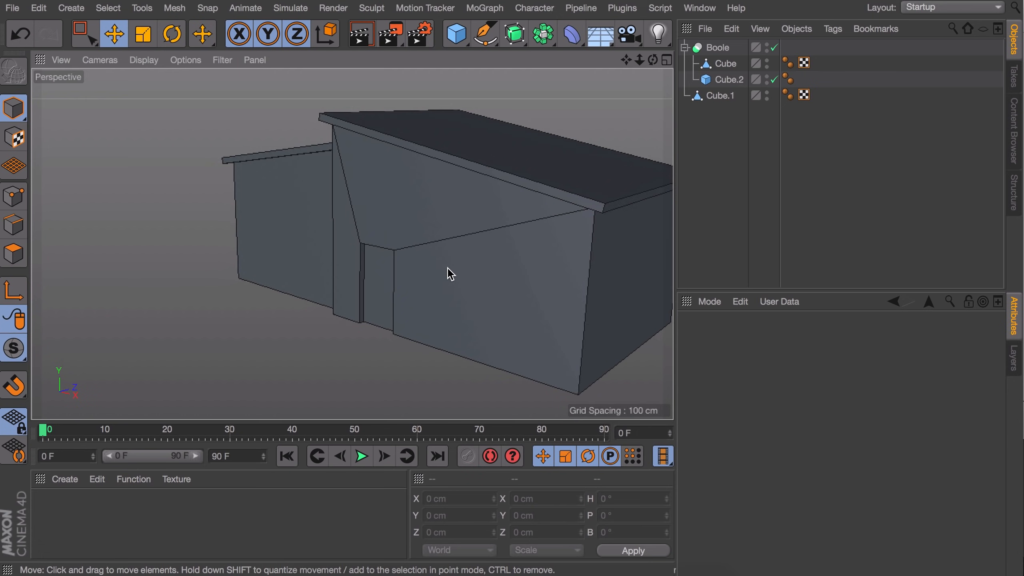
pyautogui.scroll(3, 374, 286)
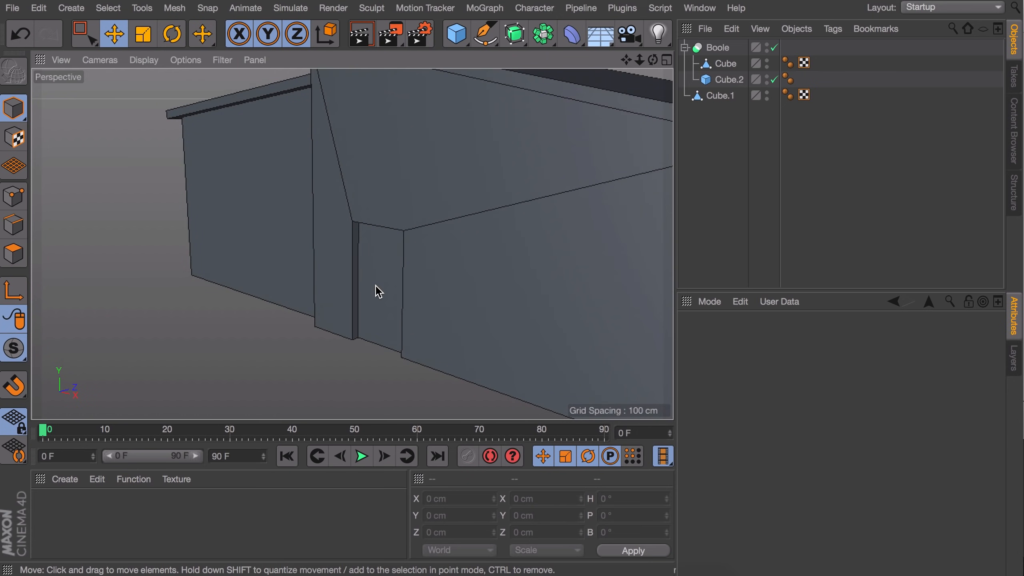
pyautogui.scroll(1, 392, 302)
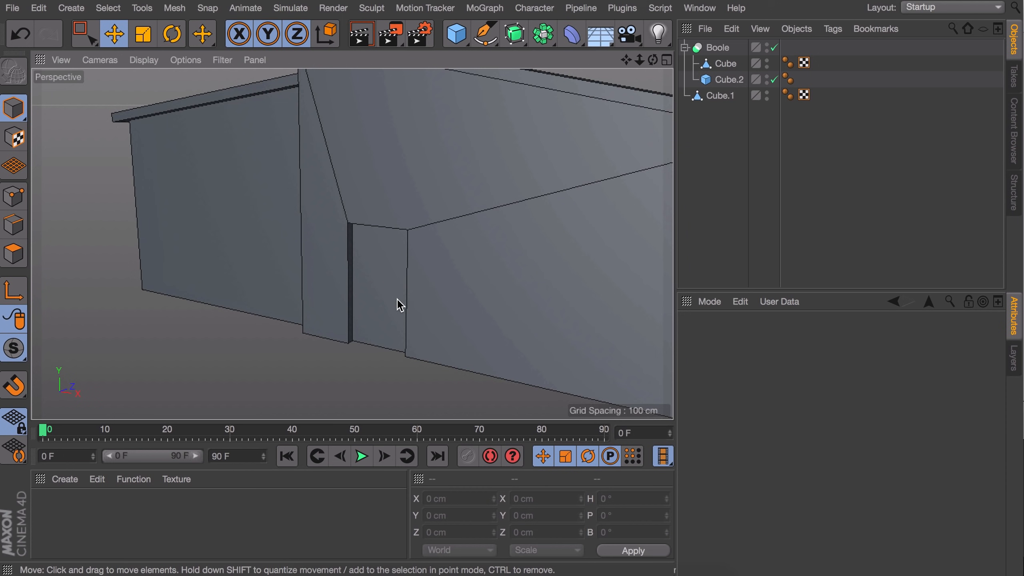
pyautogui.scroll(1, 397, 300)
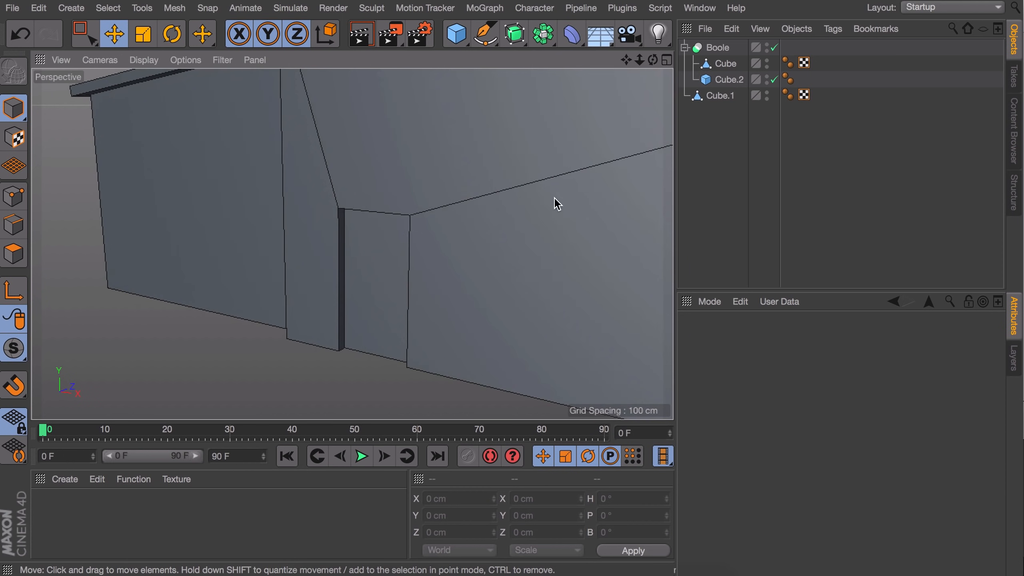
# Step: Copy the door cutter outside the Boole as a separate door panel and push it back into the opening
pyautogui.click(729, 81)
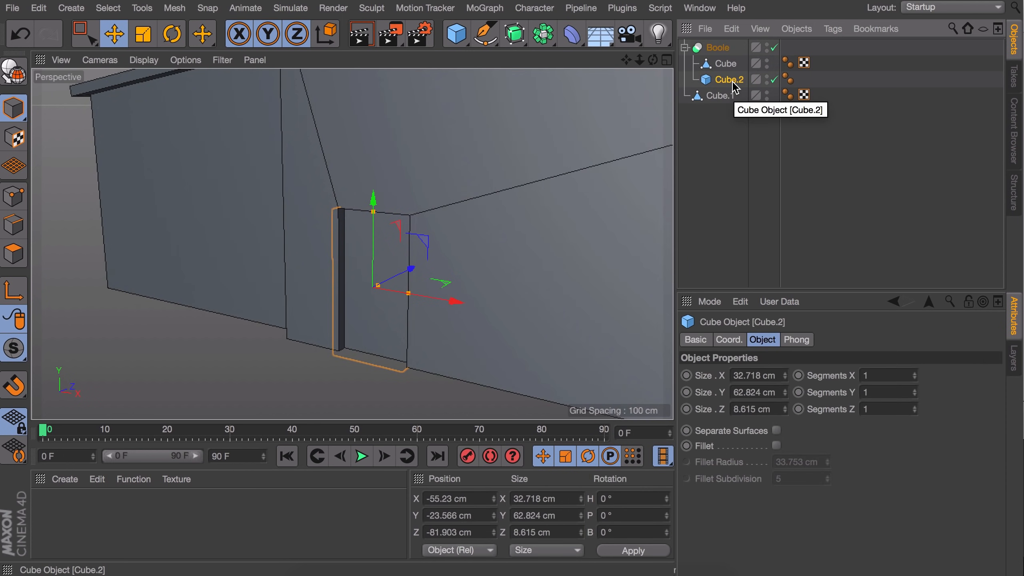
pyautogui.hotkey('ctrl', 'c')
pyautogui.hotkey('ctrl', 'v')
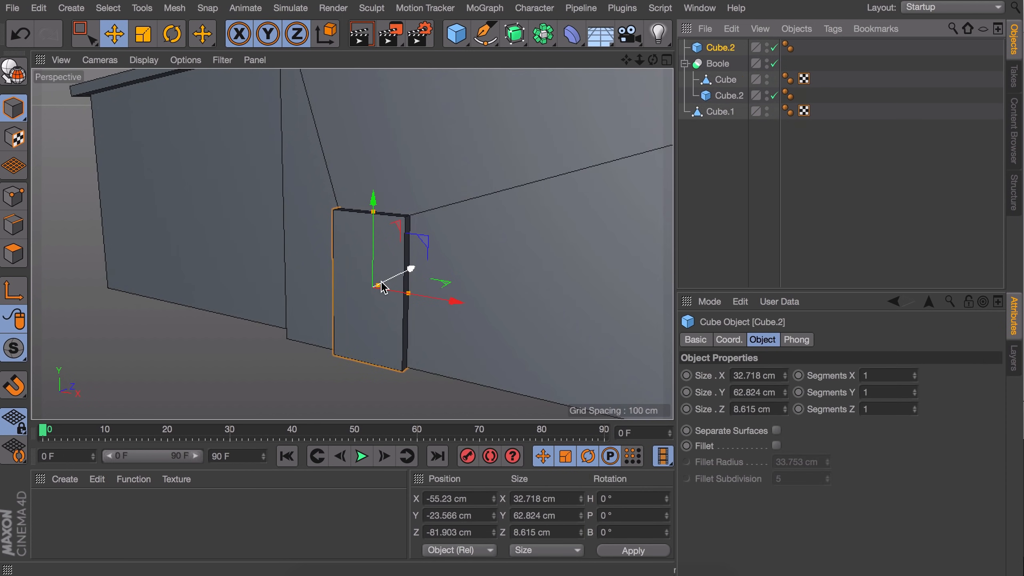
pyautogui.moveTo(386, 283); pyautogui.dragTo(398, 280)
pyautogui.scroll(3, 403, 267)
# Step: Scale the door panel down uniformly to about 32 × 61.4 × 5.6 cm so it fits inside the opening
pyautogui.press('t')
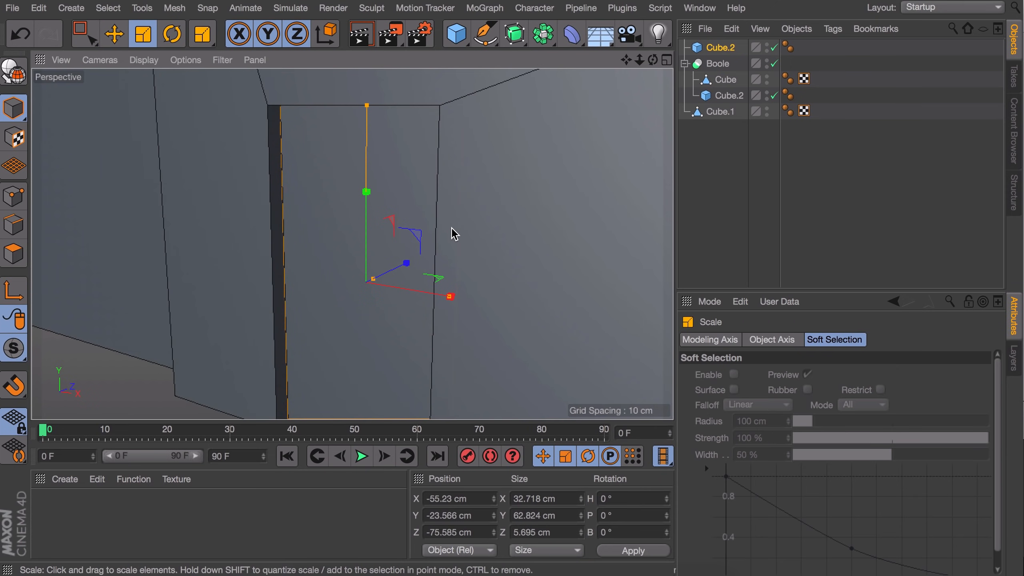
pyautogui.moveTo(452, 226); pyautogui.dragTo(418, 254)
pyautogui.press('e')
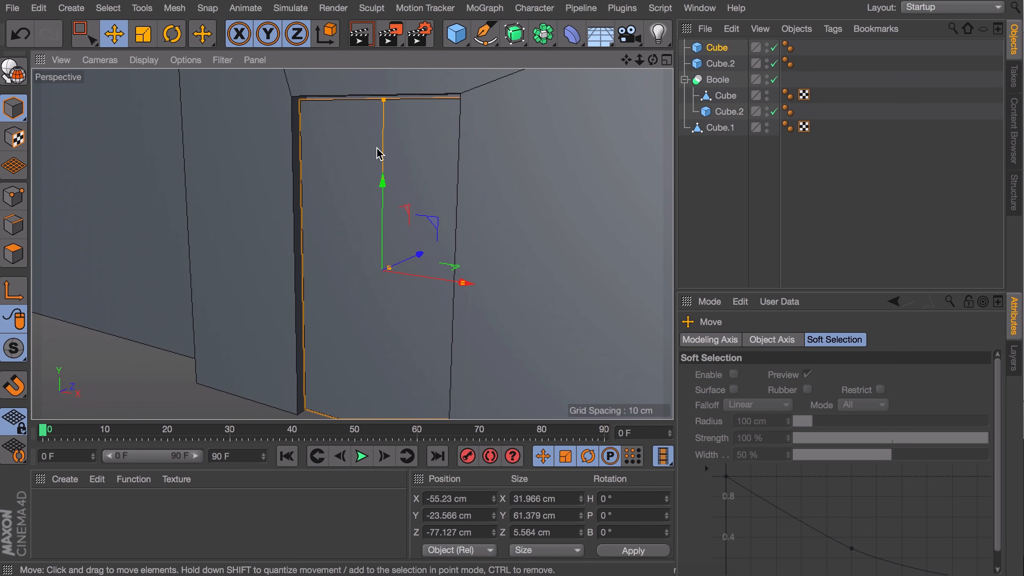
# Step: Shrink the duplicated door panel to a vertical strip about 3.6 × 24.7 cm on the door front and copy it along X
pyautogui.moveTo(388, 99); pyautogui.dragTo(382, 258)
pyautogui.moveTo(463, 283); pyautogui.dragTo(385, 204)
pyautogui.moveTo(408, 259); pyautogui.dragTo(411, 257)
pyautogui.moveTo(442, 281); pyautogui.dragTo(482, 279)
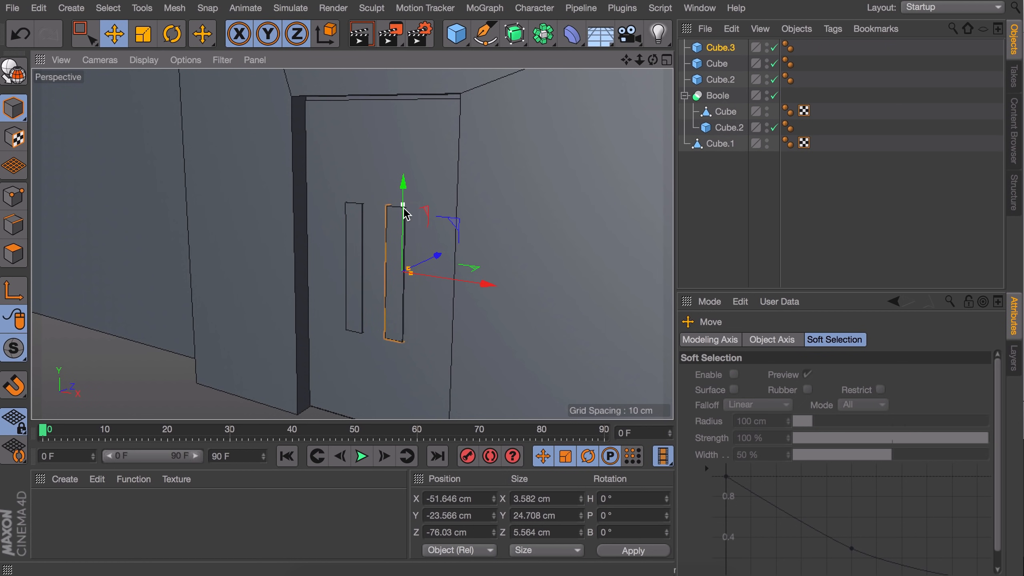
# Step: Stagger the second strip beside and above the first, at about X -51 cm and Y -20.1 cm, and deselect everything
pyautogui.moveTo(404, 203); pyautogui.dragTo(404, 158)
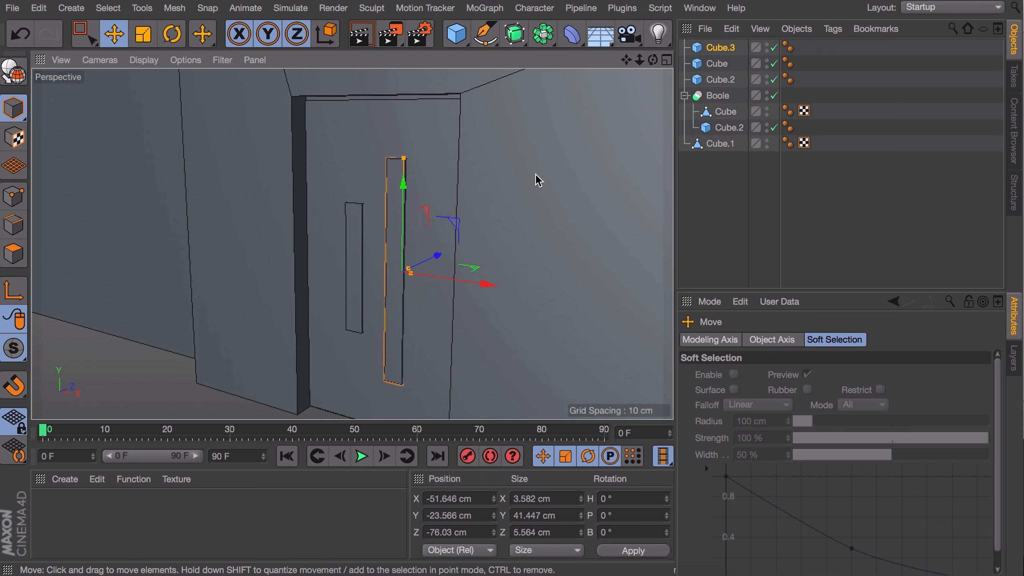
pyautogui.hotkey('ctrl', 'z')
pyautogui.moveTo(403, 182); pyautogui.dragTo(403, 146)
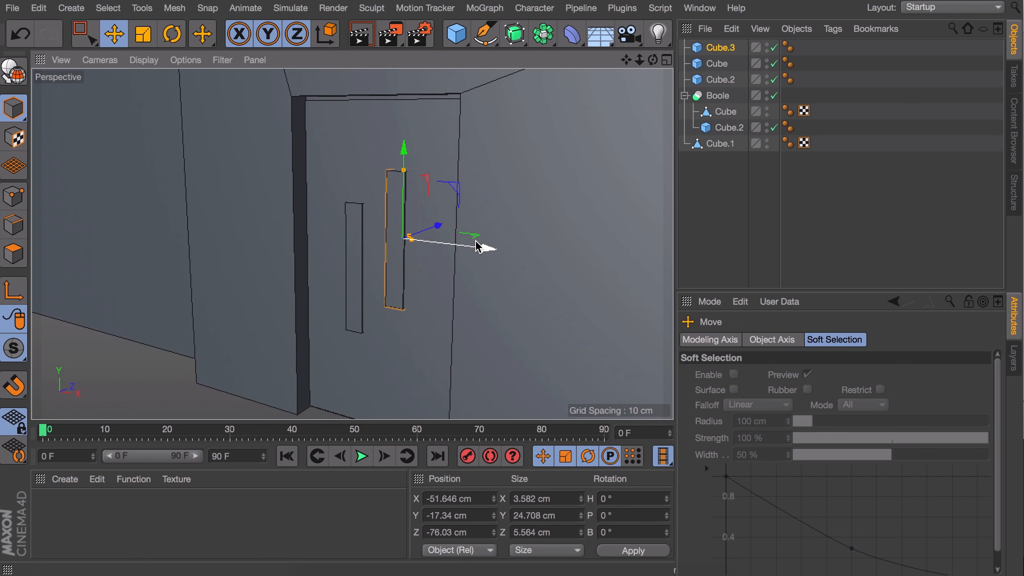
pyautogui.moveTo(481, 247); pyautogui.dragTo(462, 265)
pyautogui.keyDown('ctrl'); pyautogui.click(717, 64); pyautogui.keyUp('ctrl')
pyautogui.moveTo(442, 263)
pyautogui.keyDown('alt'); pyautogui.mouseDown()
pyautogui.moveTo(506, 258)
pyautogui.moveTo(427, 267)
pyautogui.mouseUp(); pyautogui.keyUp('alt')
pyautogui.moveTo(390, 194); pyautogui.dragTo(440, 235)
pyautogui.press('super+z')
pyautogui.click(778, 178)
# Step: Copy the second strip along X and reshape the copy into a small horizontal handle near the door's outer edge
pyautogui.click(406, 231)
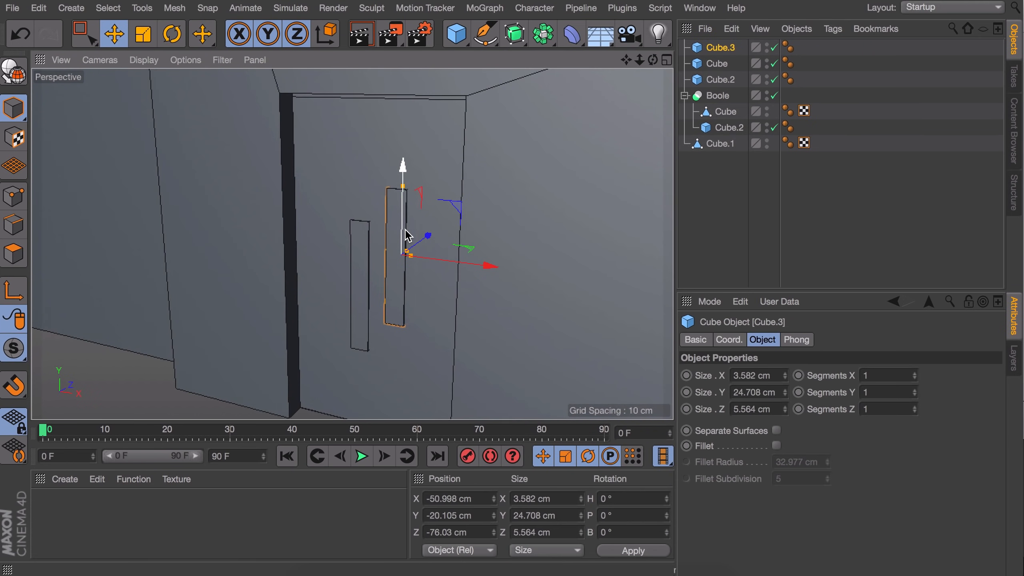
pyautogui.keyDown('ctrl'); pyautogui.moveTo(489, 266); pyautogui.dragTo(531, 270); pyautogui.keyUp('ctrl')
pyautogui.moveTo(443, 193); pyautogui.dragTo(440, 254)
pyautogui.scroll(4, 443, 271)
pyautogui.moveTo(458, 238); pyautogui.dragTo(417, 265)
pyautogui.scroll(4, 438, 265)
pyautogui.moveTo(439, 244)
pyautogui.mouseDown()
pyautogui.moveTo(451, 236)
pyautogui.moveTo(433, 259)
pyautogui.mouseUp()
pyautogui.scroll(-5, 433, 260)
pyautogui.moveTo(465, 181); pyautogui.dragTo(463, 198)
pyautogui.click(487, 231)
pyautogui.moveTo(485, 234)
pyautogui.keyDown('alt'); pyautogui.mouseDown()
pyautogui.moveTo(539, 226)
pyautogui.moveTo(518, 237)
pyautogui.moveTo(440, 223)
pyautogui.mouseUp(); pyautogui.keyUp('alt')
pyautogui.click(438, 225)
pyautogui.keyDown('shift'); pyautogui.click(416, 231); pyautogui.keyUp('shift')
pyautogui.click(746, 218)
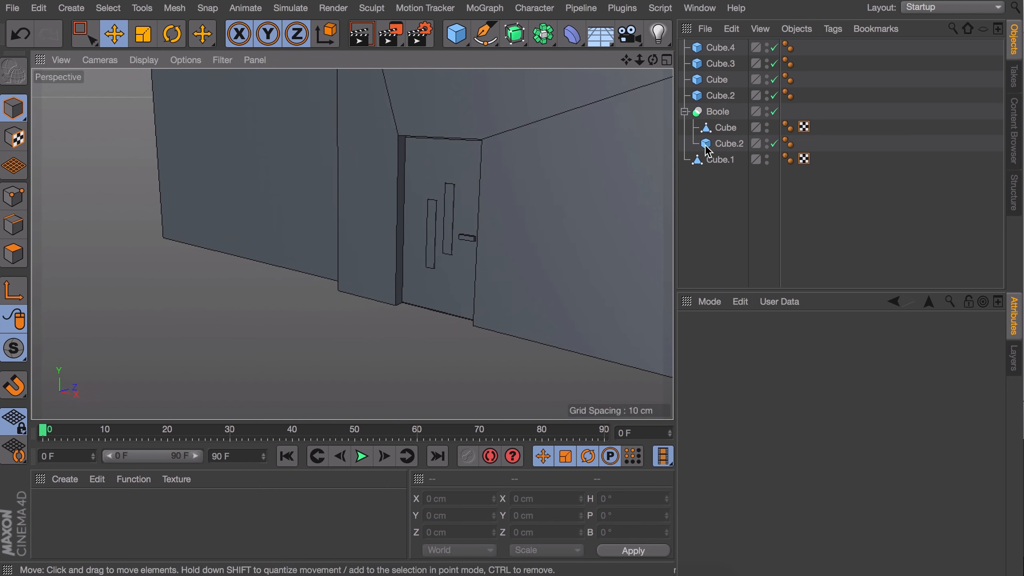
# Step: Group the door panel, both strips and the handle under one null named "door", and deselect it
pyautogui.click(724, 82)
pyautogui.click(727, 97)
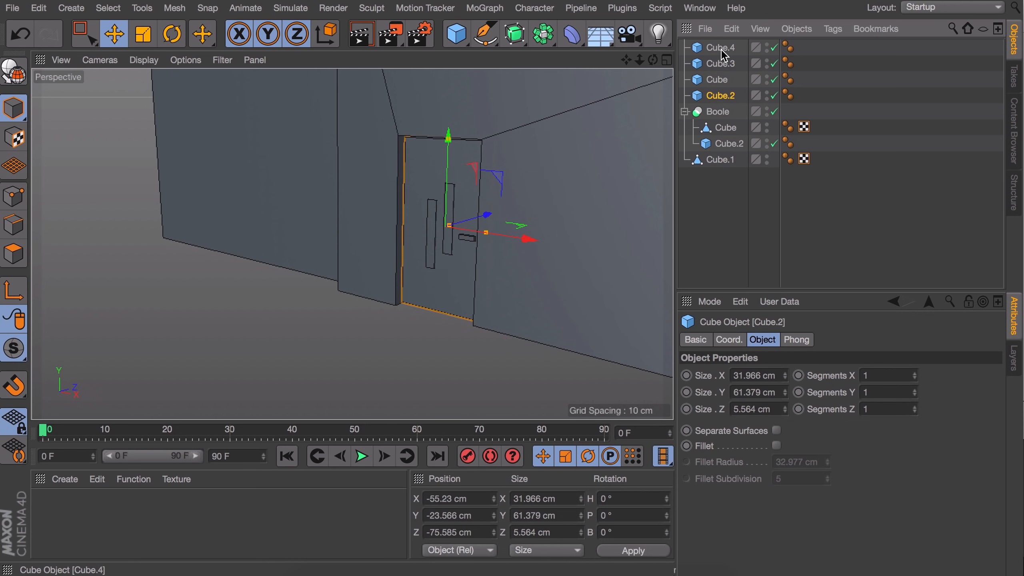
pyautogui.hotkey('alt', 'g')
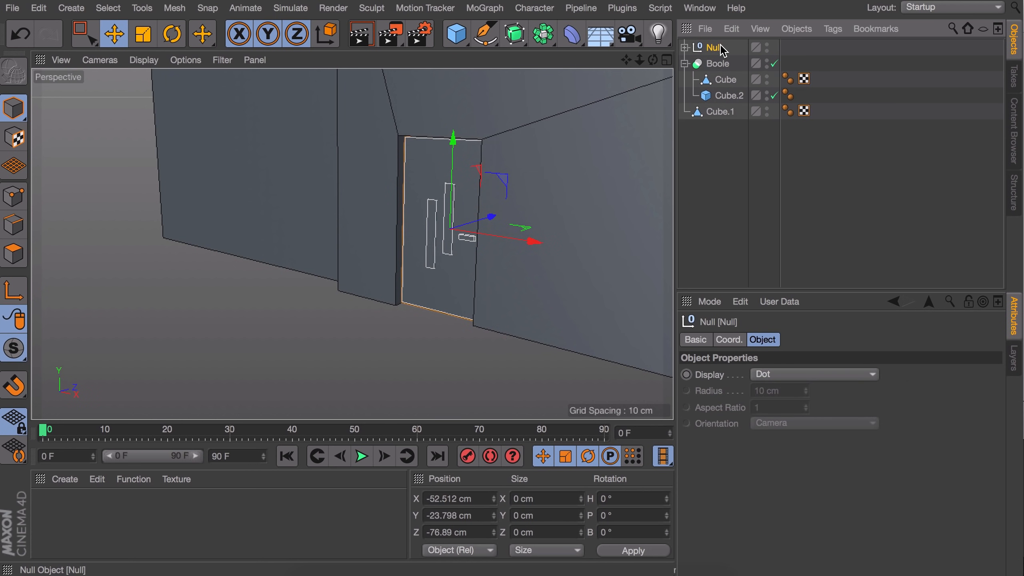
pyautogui.doubleClick(721, 48)
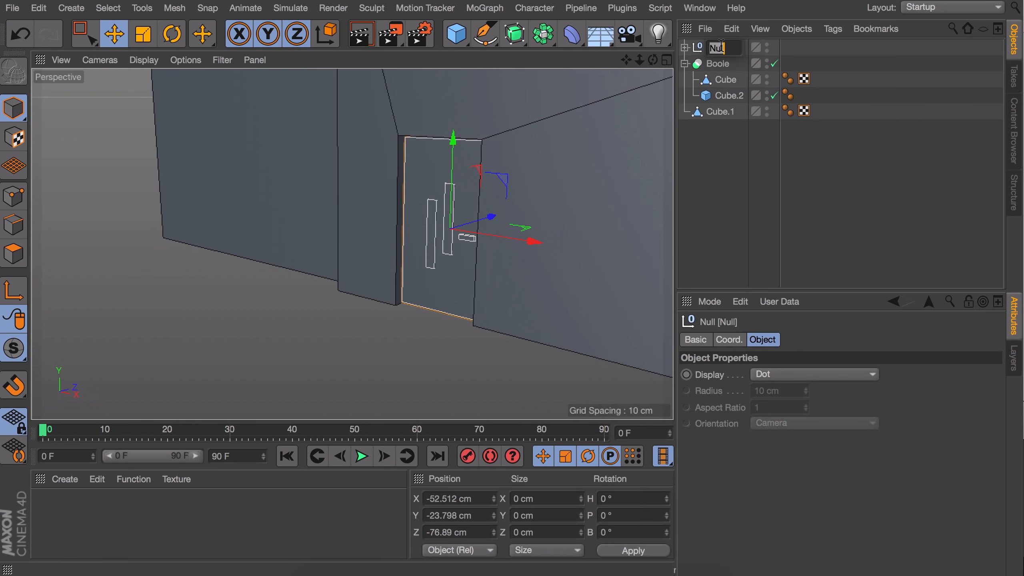
pyautogui.write('door')
pyautogui.press('Return')
pyautogui.click(722, 200)
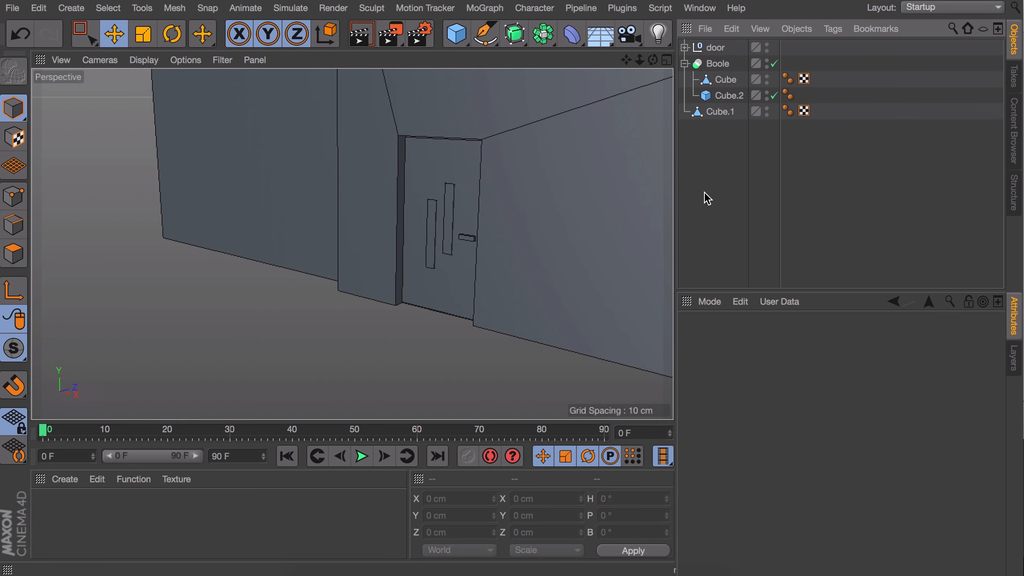
pyautogui.scroll(-3, 560, 198)
pyautogui.scroll(-2, 561, 197)
pyautogui.scroll(-3, 390, 278)
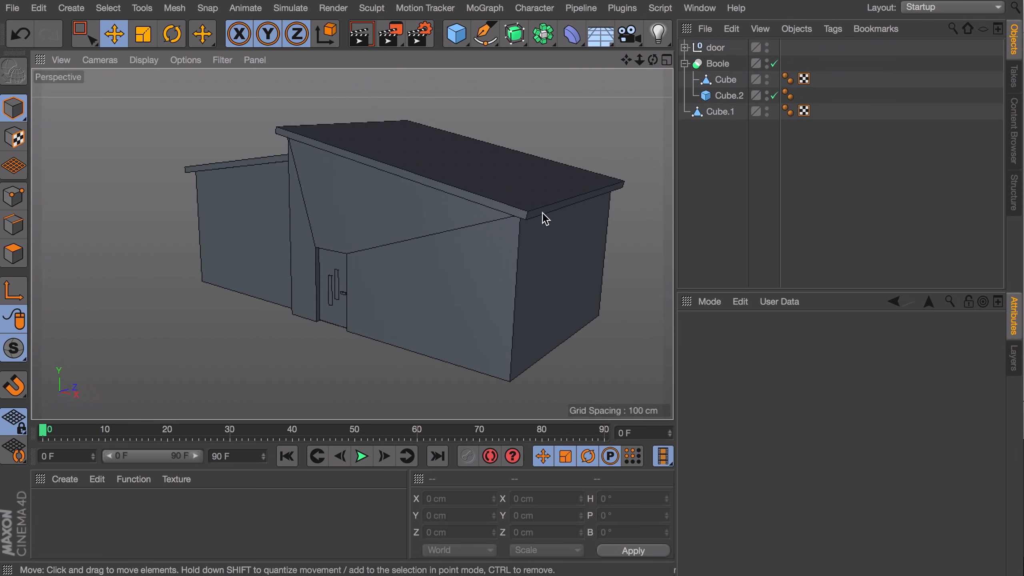
pyautogui.keyDown('alt'); pyautogui.moveTo(545, 219); pyautogui.dragTo(458, 217); pyautogui.keyUp('alt')
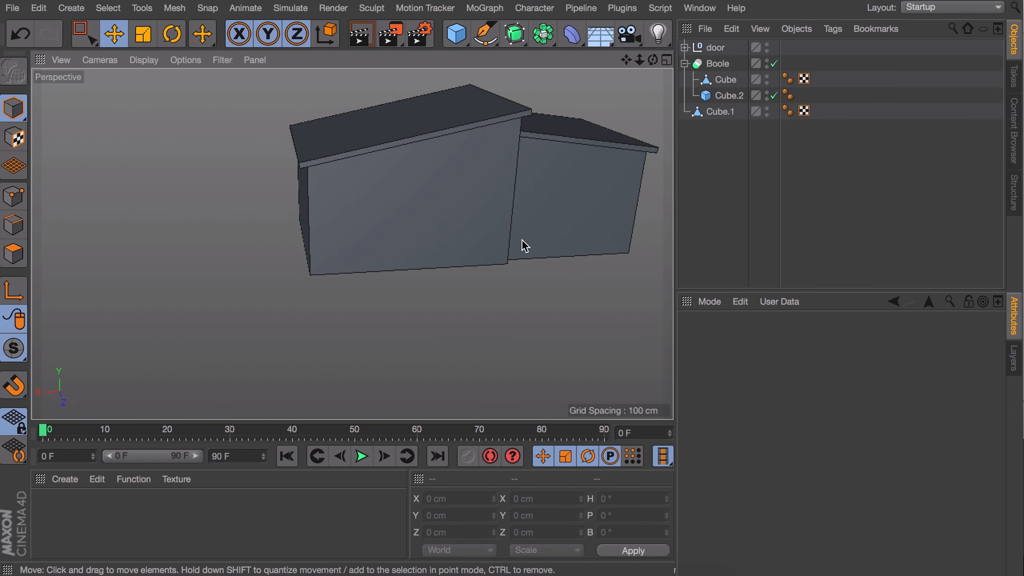
pyautogui.click(633, 173)
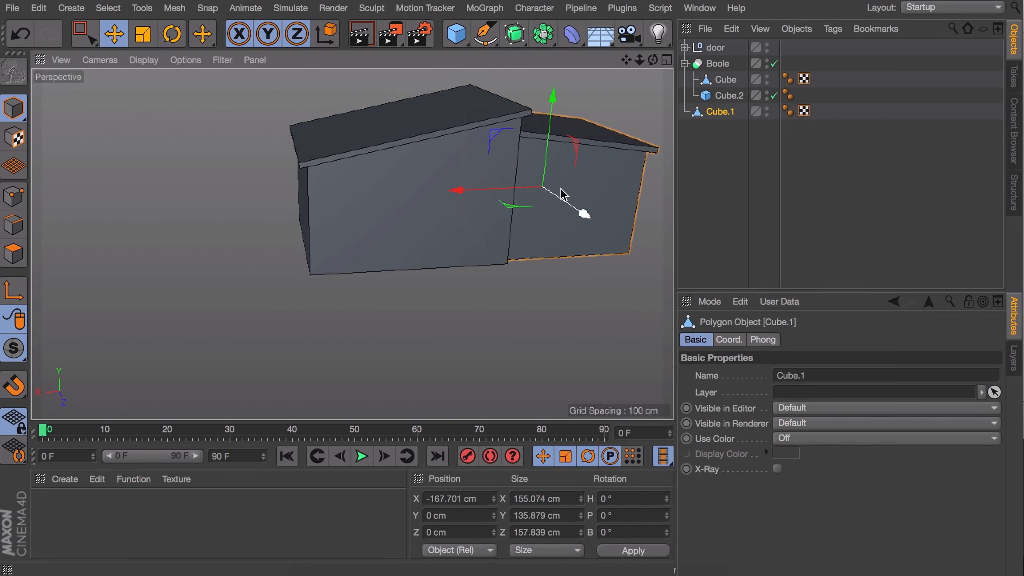
pyautogui.click(430, 188)
pyautogui.click(575, 181)
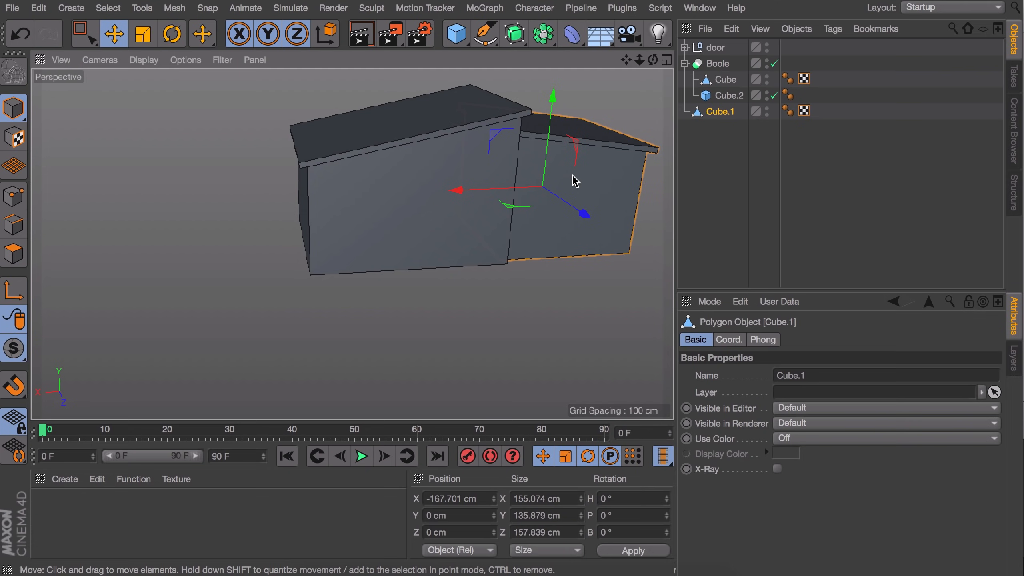
# Step: Duplicate the door group together with Cube.2, the cube that cuts the front door's opening
pyautogui.click(729, 96)
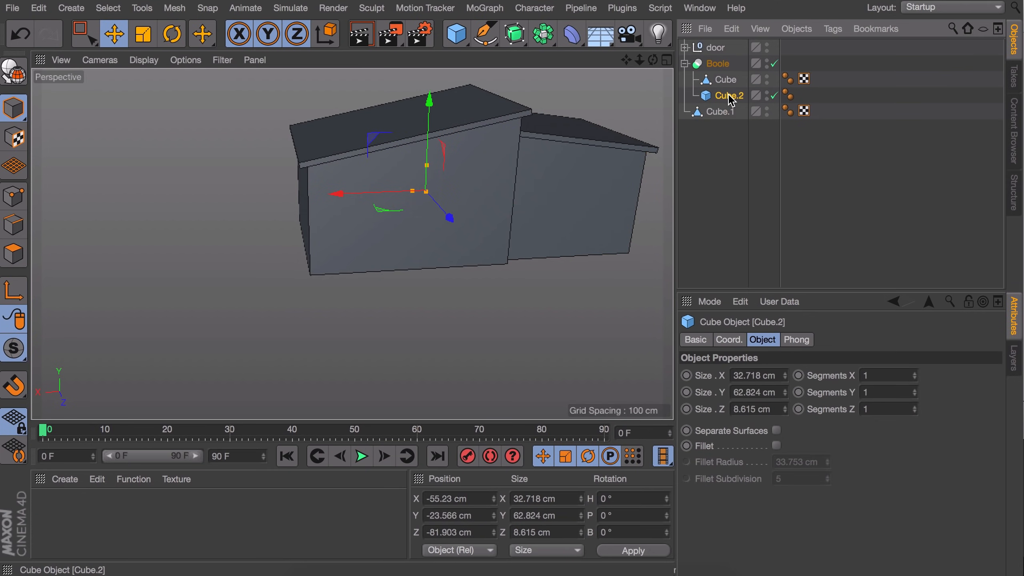
pyautogui.keyDown('alt'); pyautogui.moveTo(512, 173); pyautogui.dragTo(293, 193); pyautogui.keyUp('alt')
pyautogui.keyDown('alt'); pyautogui.moveTo(293, 194); pyautogui.dragTo(347, 226, button='middle'); pyautogui.keyUp('alt')
pyautogui.scroll(4, 348, 226)
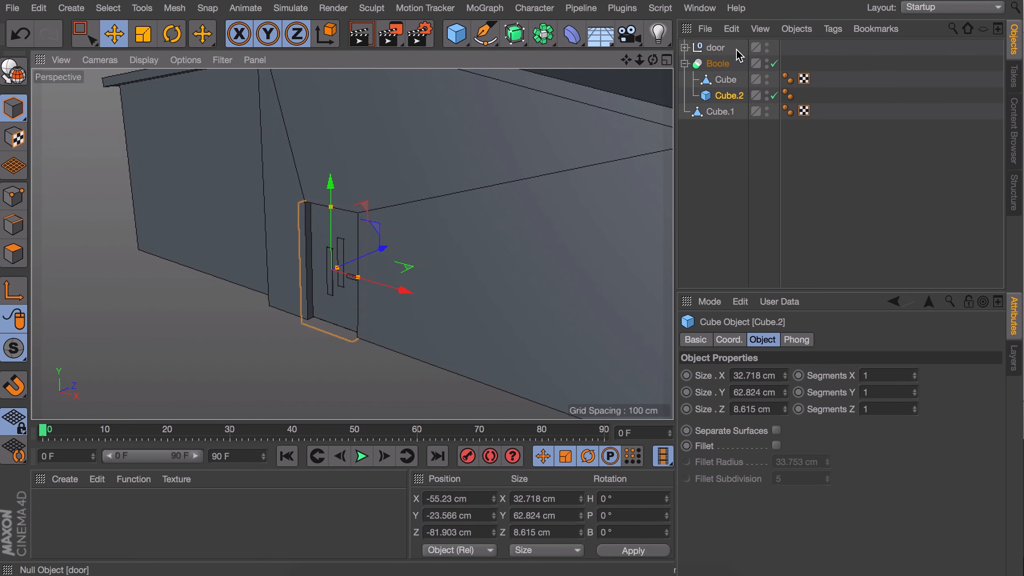
pyautogui.keyDown('ctrl'); pyautogui.click(718, 47); pyautogui.keyUp('ctrl')
pyautogui.hotkey('ctrl', 'c')
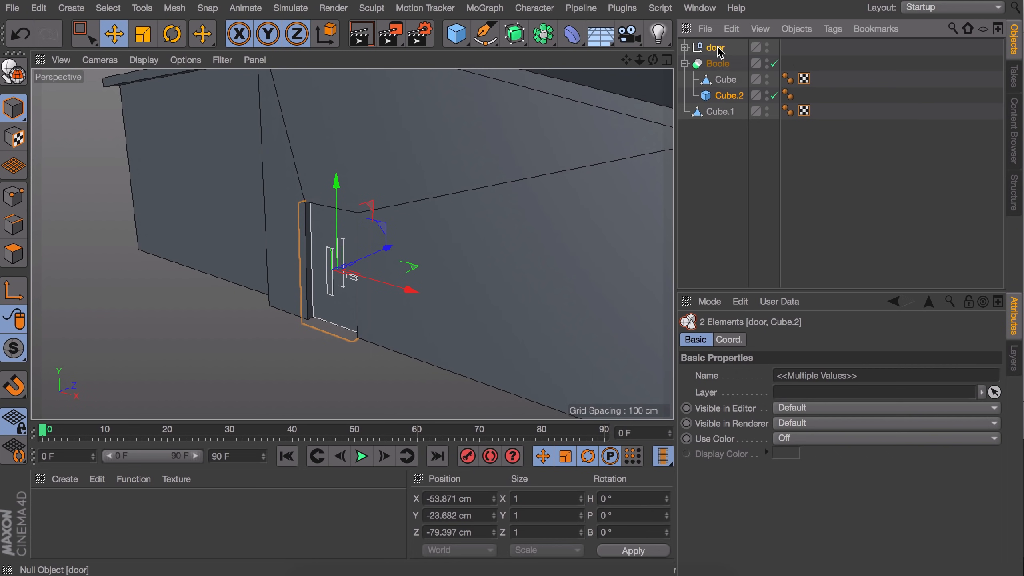
pyautogui.hotkey('ctrl', 'v')
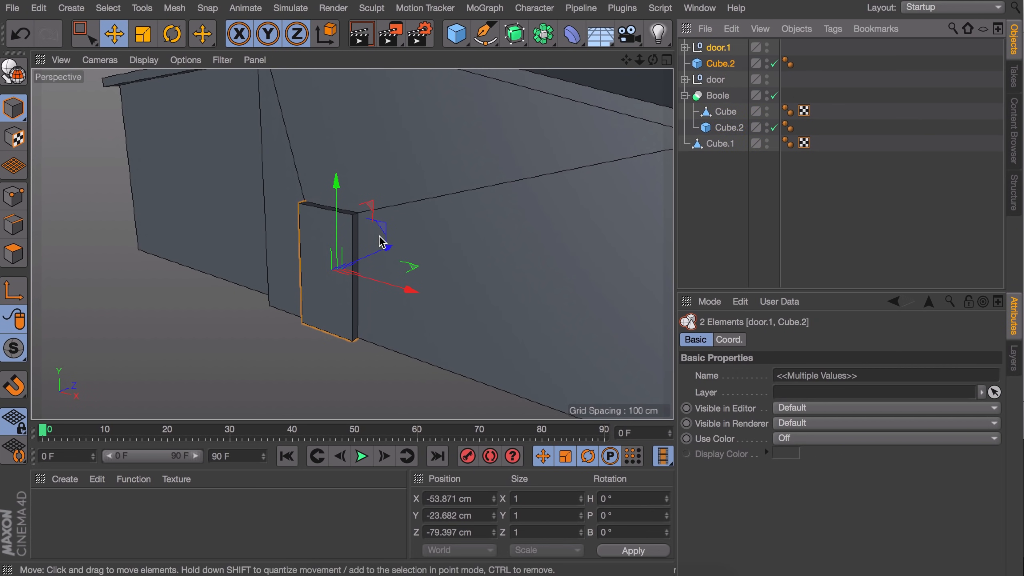
# Step: Move the copied door and cutting cube along Z out behind the house, to about Z 226.6 cm
pyautogui.moveTo(383, 246); pyautogui.dragTo(200, 337)
pyautogui.keyDown('alt'); pyautogui.moveTo(330, 254); pyautogui.dragTo(64, 254); pyautogui.keyUp('alt')
pyautogui.keyDown('alt'); pyautogui.moveTo(520, 252); pyautogui.dragTo(348, 268, button='middle'); pyautogui.keyUp('alt')
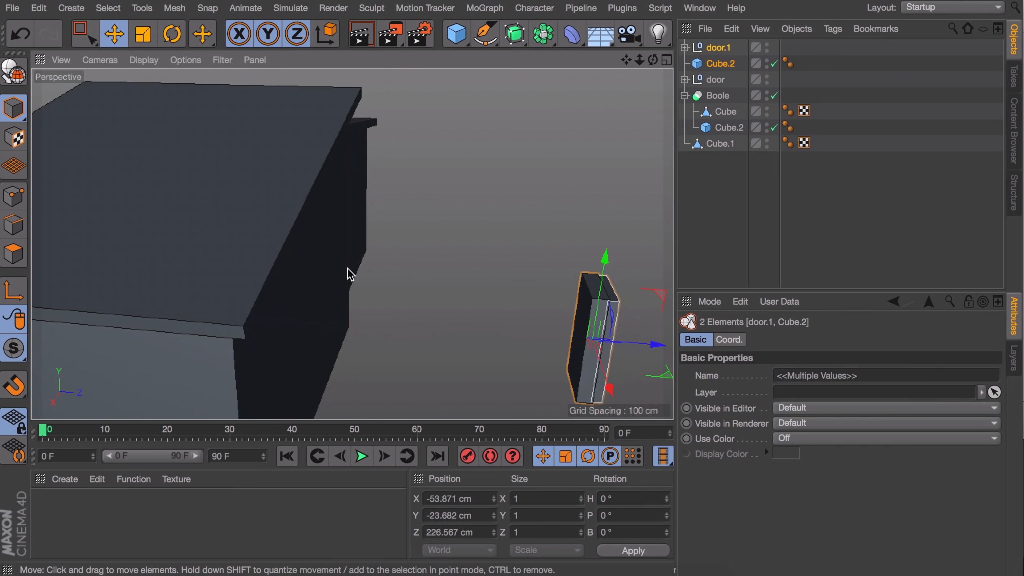
# Step: Rotate the copies 180° in heading and place them in the smaller block's rear wall at about X -130.6 and Z 73.4 cm
pyautogui.press('r')
pyautogui.keyDown('alt'); pyautogui.moveTo(522, 343); pyautogui.dragTo(566, 263); pyautogui.keyUp('alt')
pyautogui.press('e')
pyautogui.moveTo(458, 283); pyautogui.dragTo(500, 272)
pyautogui.keyDown('alt'); pyautogui.moveTo(501, 272); pyautogui.dragTo(331, 169, button='middle'); pyautogui.keyUp('alt')
pyautogui.moveTo(324, 293); pyautogui.dragTo(577, 313)
pyautogui.keyDown('alt'); pyautogui.moveTo(528, 258); pyautogui.dragTo(380, 162, button='middle'); pyautogui.keyUp('alt')
pyautogui.keyDown('alt'); pyautogui.moveTo(381, 163); pyautogui.dragTo(311, 181); pyautogui.keyUp('alt')
pyautogui.moveTo(389, 195); pyautogui.dragTo(357, 203)
pyautogui.keyDown('alt'); pyautogui.moveTo(387, 205); pyautogui.dragTo(434, 198); pyautogui.keyUp('alt')
pyautogui.keyDown('alt'); pyautogui.moveTo(434, 198); pyautogui.dragTo(380, 223, button='right'); pyautogui.keyUp('alt')
pyautogui.keyDown('alt'); pyautogui.moveTo(381, 223); pyautogui.dragTo(440, 296, button='middle'); pyautogui.keyUp('alt')
# Step: Cut the rear doorway with a new Boole that holds block Cube.1 first and the copied Cube.2 below it
pyautogui.click(544, 34)
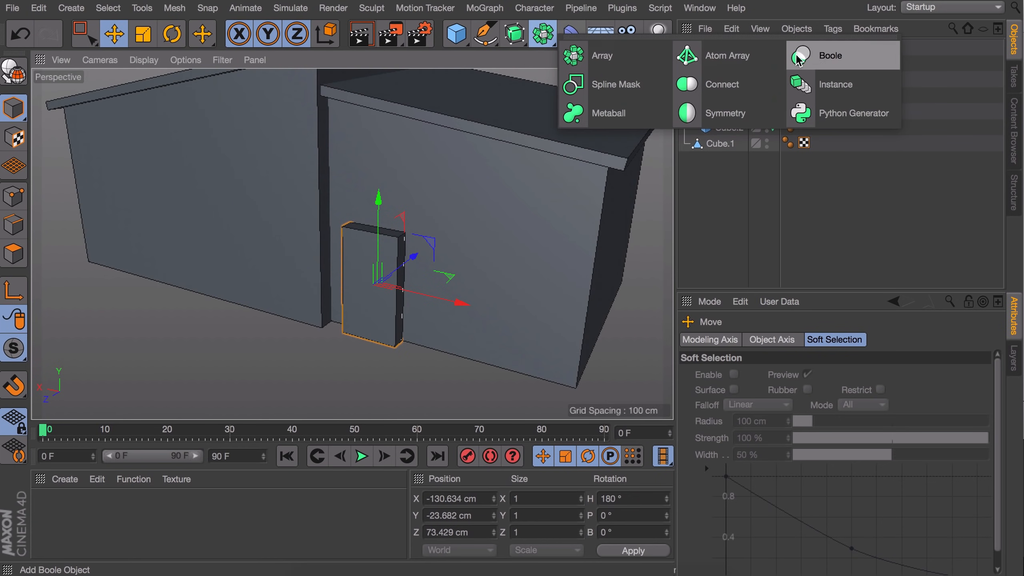
pyautogui.click(800, 55)
pyautogui.click(725, 81)
pyautogui.moveTo(725, 81); pyautogui.dragTo(722, 48)
pyautogui.click(719, 160)
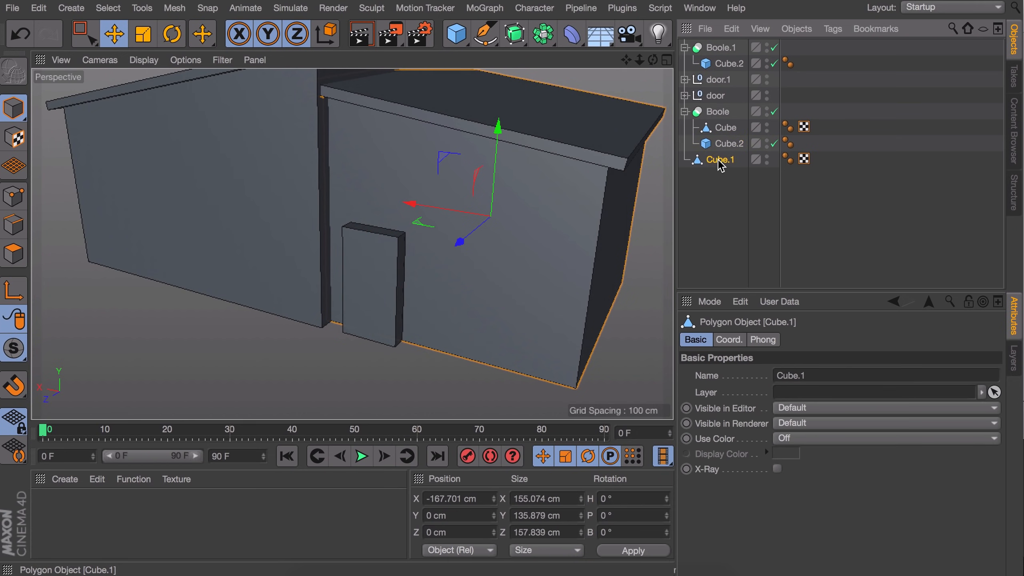
pyautogui.moveTo(720, 161); pyautogui.dragTo(723, 49)
pyautogui.click(742, 224)
# Step: Try shifting the rear door group in its opening and undo the shift
pyautogui.keyDown('alt'); pyautogui.moveTo(394, 258); pyautogui.dragTo(439, 178, button='right'); pyautogui.keyUp('alt')
pyautogui.click(718, 96)
pyautogui.moveTo(388, 286); pyautogui.dragTo(412, 286)
pyautogui.press('super+z')
pyautogui.click(723, 80)
pyautogui.click(718, 96)
# Step: Delete both vertical strips from the rear door, keeping only the panel and handle
pyautogui.click(341, 298)
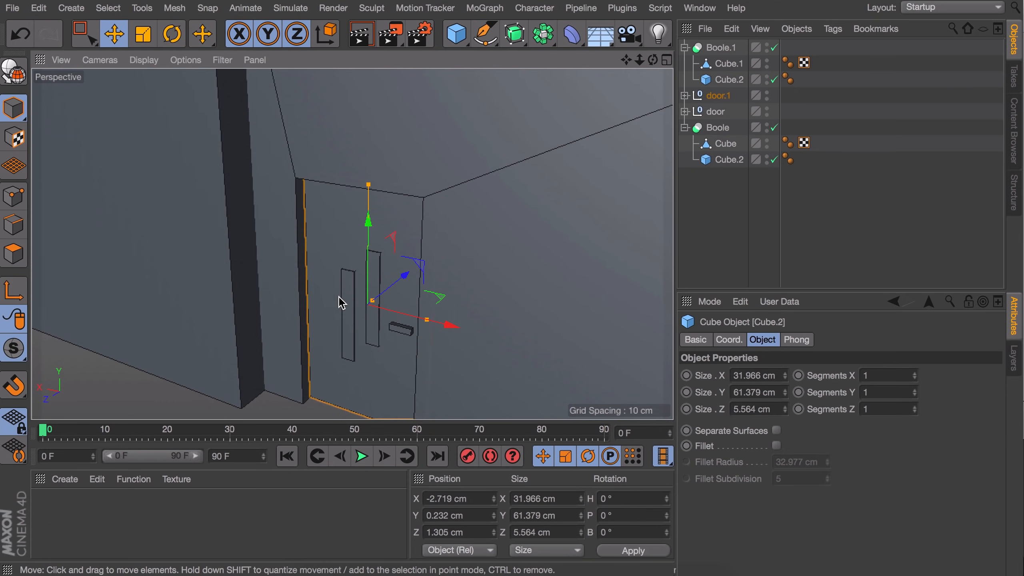
pyautogui.press('Delete')
pyautogui.click(370, 289)
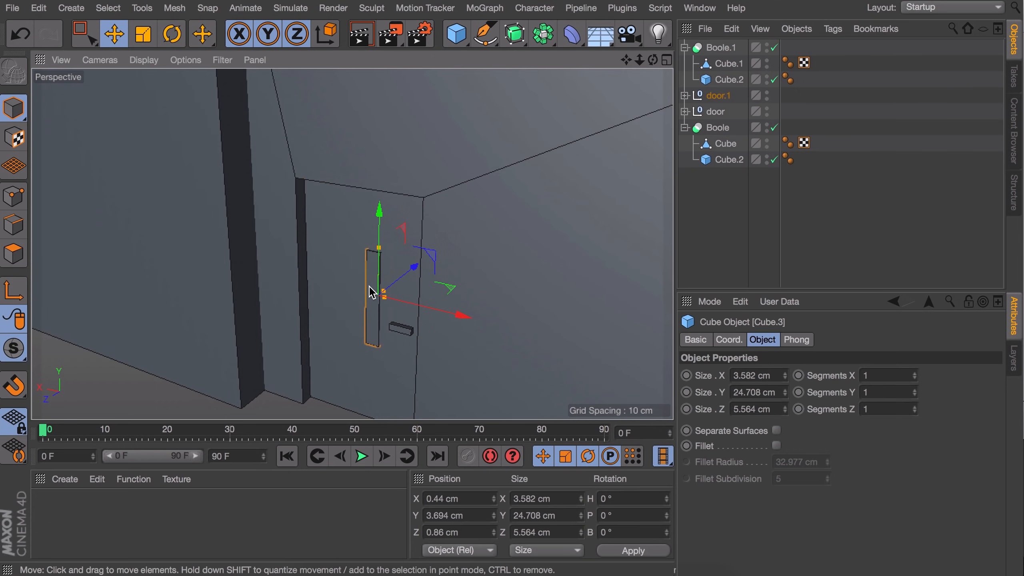
pyautogui.press('Delete')
pyautogui.scroll(-10, 403, 209)
pyautogui.keyDown('alt'); pyautogui.moveTo(403, 209); pyautogui.dragTo(350, 263); pyautogui.keyUp('alt')
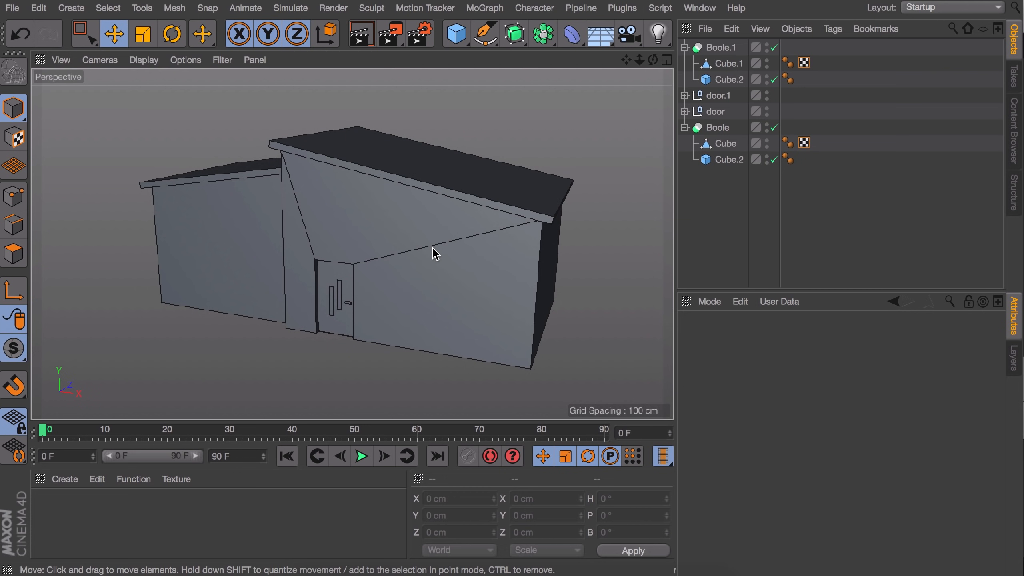
# Step: Add a cube about 83.6 × 49.1 × 12.7 cm against the front wall beside the door, at about X 38, Y -11.2, Z -85.6 cm
pyautogui.click(457, 34)
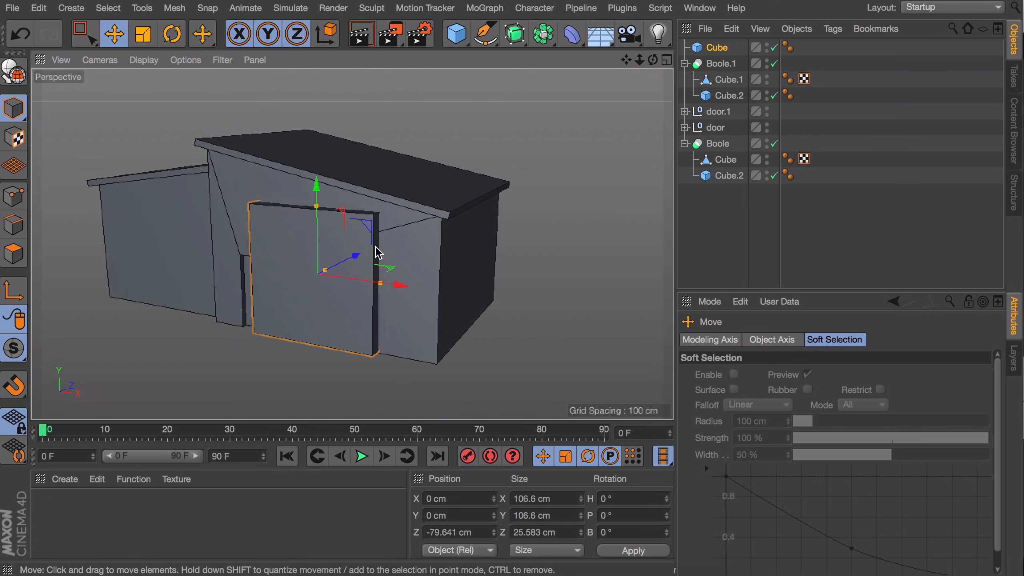
pyautogui.moveTo(388, 284)
pyautogui.mouseDown()
pyautogui.moveTo(411, 286)
pyautogui.moveTo(393, 288)
pyautogui.mouseUp()
pyautogui.moveTo(360, 226); pyautogui.dragTo(365, 239)
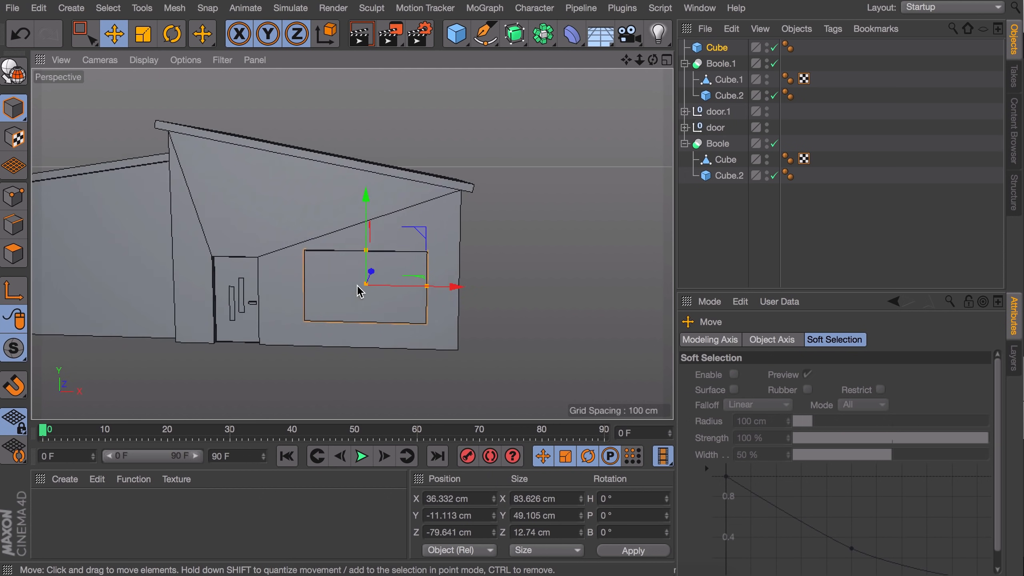
pyautogui.moveTo(366, 230); pyautogui.dragTo(367, 242)
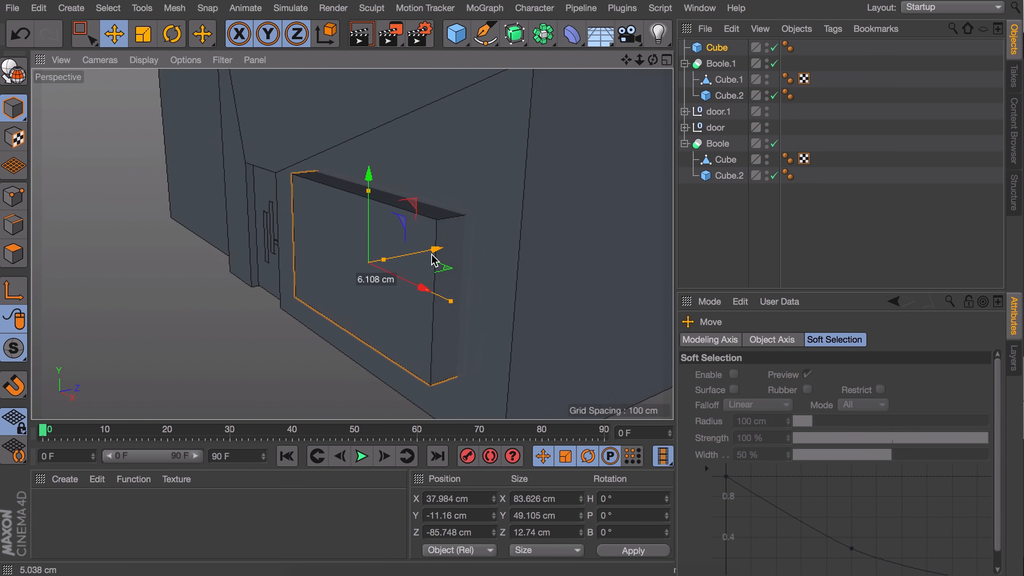
pyautogui.moveTo(434, 258); pyautogui.dragTo(436, 259)
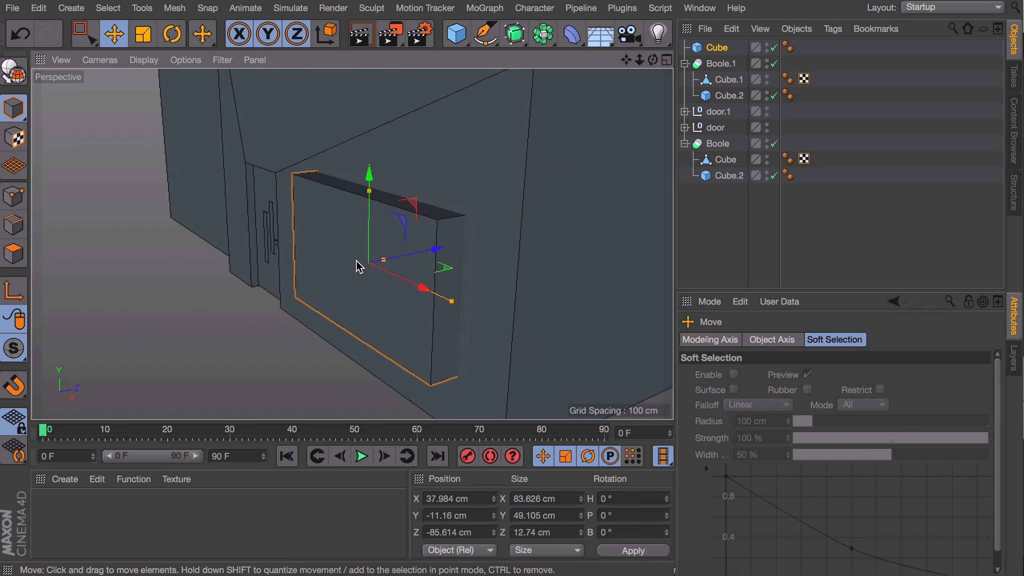
# Step: Make the window cube editable and inset its front face to about 81.1 × 46.6 cm, leaving a narrow frame
pyautogui.click(13, 72)
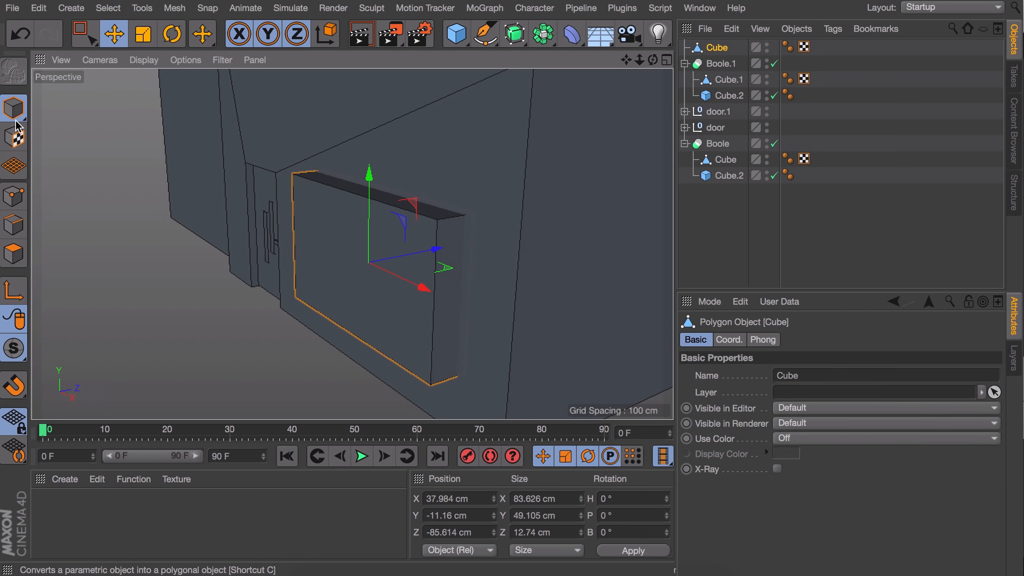
pyautogui.click(13, 253)
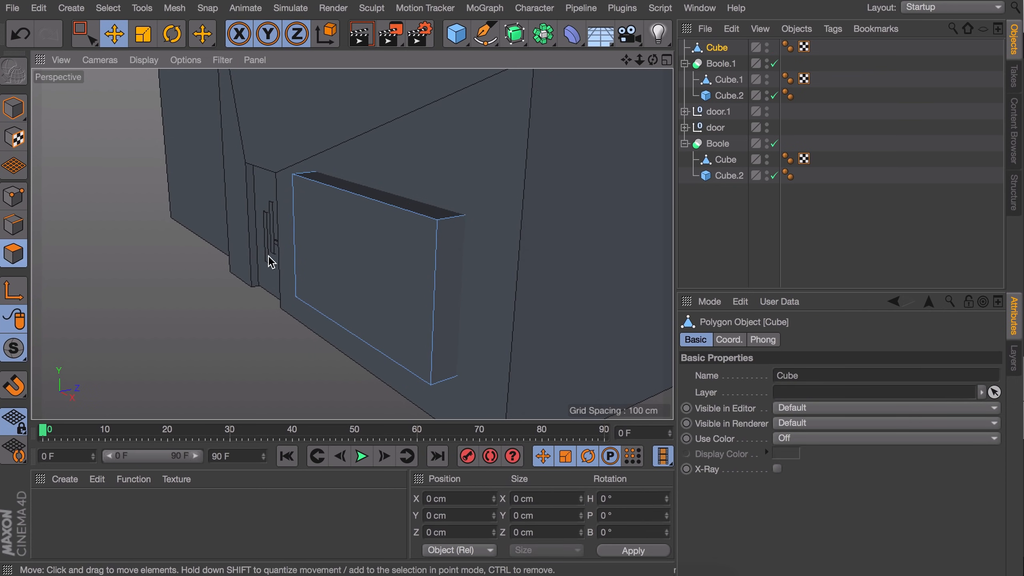
pyautogui.click(304, 256)
pyautogui.click(305, 261)
pyautogui.keyDown('alt'); pyautogui.moveTo(368, 271); pyautogui.dragTo(386, 257, button='right'); pyautogui.keyUp('alt')
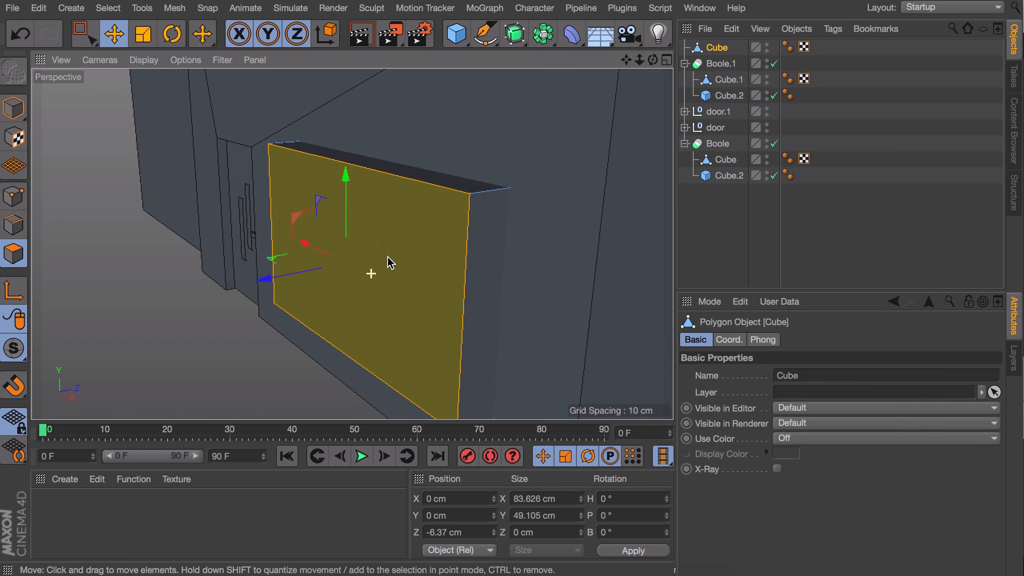
pyautogui.keyDown('alt'); pyautogui.moveTo(391, 258); pyautogui.dragTo(479, 258); pyautogui.keyUp('alt')
pyautogui.press('i')
# Step: Extrude the inset window face inward and adjust its depth to about Z -4.5 cm
pyautogui.press('d')
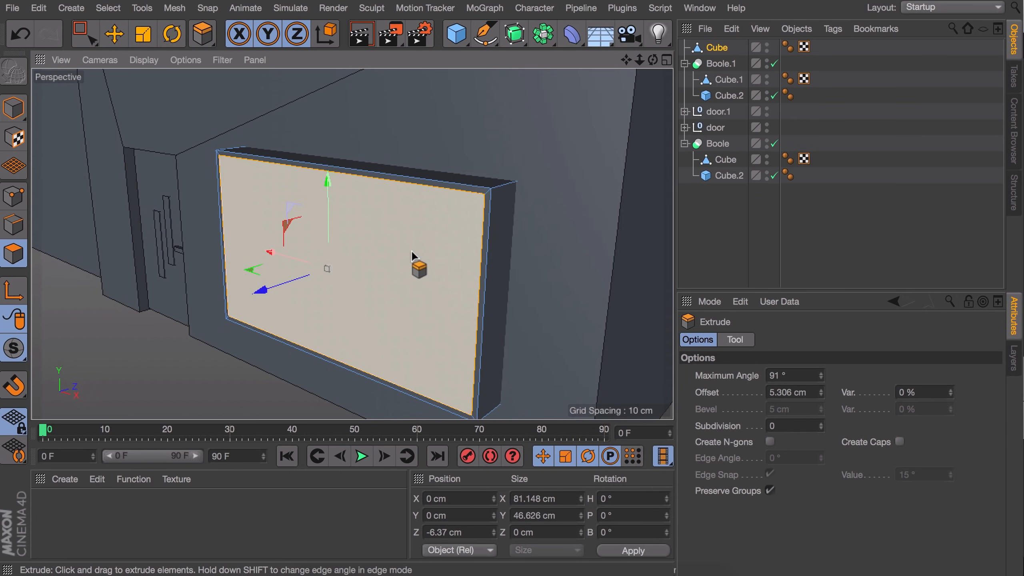
pyautogui.moveTo(412, 249)
pyautogui.mouseDown()
pyautogui.moveTo(371, 250)
pyautogui.moveTo(396, 253)
pyautogui.mouseUp()
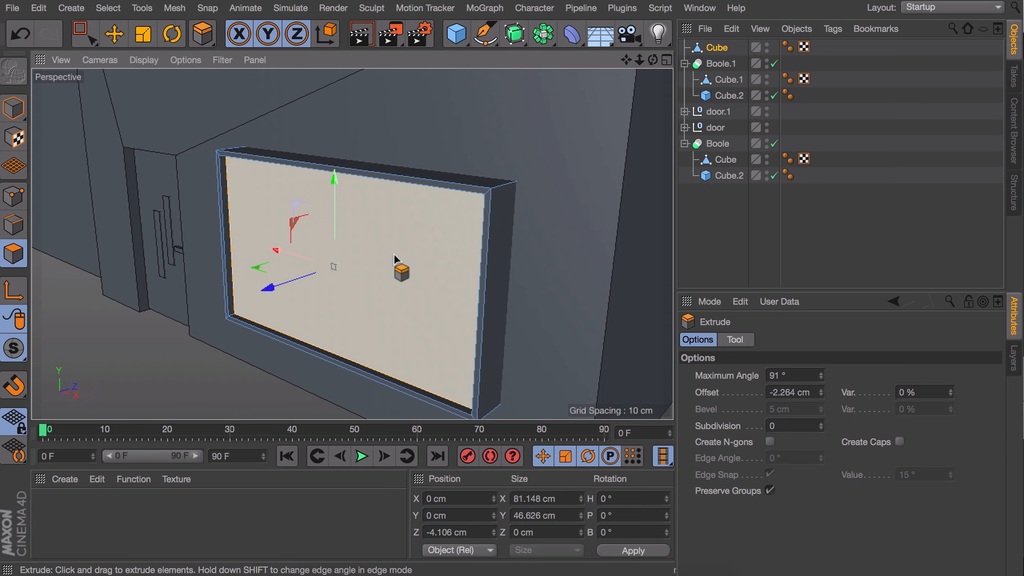
pyautogui.press('e')
pyautogui.moveTo(266, 287); pyautogui.dragTo(266, 286)
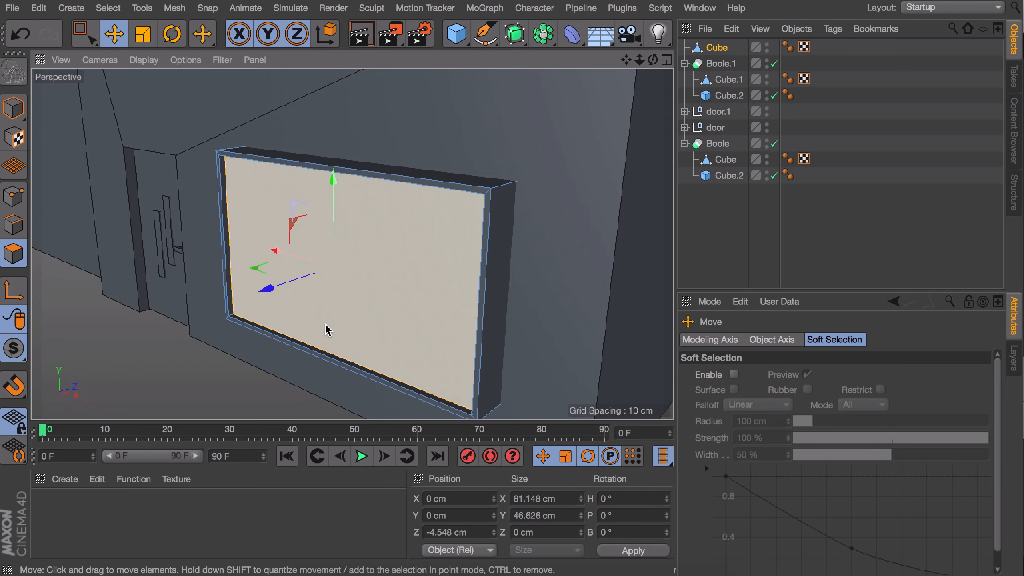
# Step: Extrude the strip along the window's lower edge outward about 3.6 cm as a sill
pyautogui.keyDown('alt'); pyautogui.moveTo(327, 327); pyautogui.dragTo(375, 266); pyautogui.keyUp('alt')
pyautogui.press('i')
pyautogui.keyDown('alt'); pyautogui.moveTo(354, 348); pyautogui.dragTo(318, 355); pyautogui.keyUp('alt')
pyautogui.press('d')
pyautogui.click(383, 364)
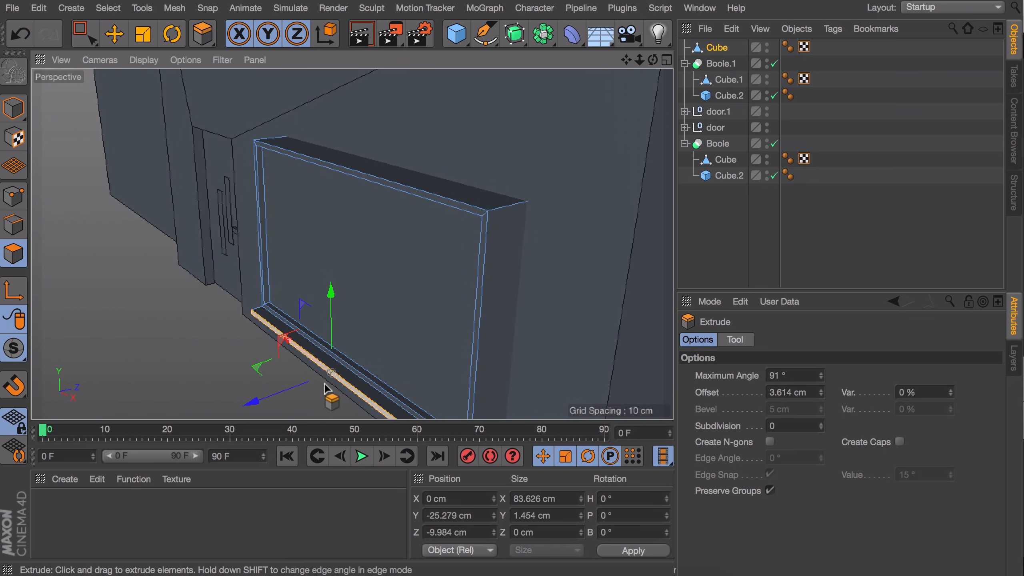
# Step: Push the whole window back into the front wall, to about Z -76.5 cm
pyautogui.click(14, 107)
pyautogui.press('e')
pyautogui.moveTo(430, 251); pyautogui.dragTo(458, 245)
pyautogui.scroll(-6, 466, 341)
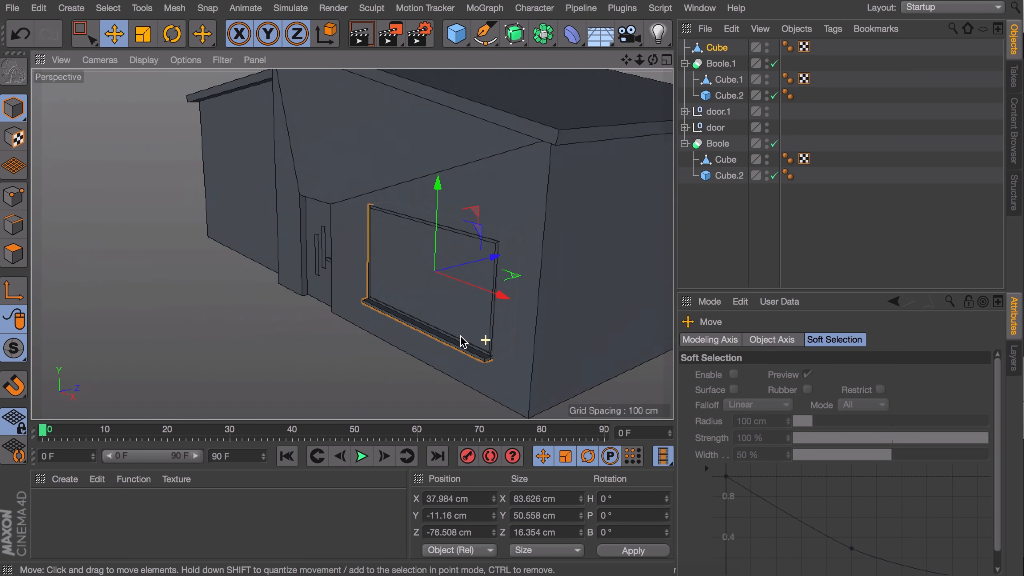
pyautogui.keyDown('alt'); pyautogui.moveTo(468, 308); pyautogui.dragTo(395, 316, button='middle'); pyautogui.keyUp('alt')
pyautogui.moveTo(398, 321)
pyautogui.keyDown('alt'); pyautogui.mouseDown()
pyautogui.moveTo(336, 321)
pyautogui.moveTo(399, 321)
pyautogui.mouseUp(); pyautogui.keyUp('alt')
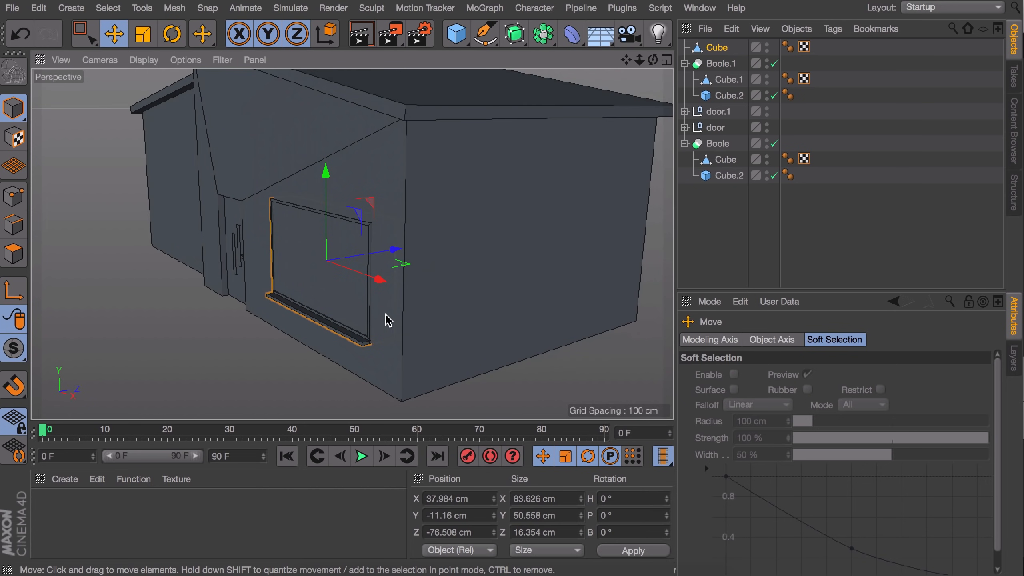
# Step: Thicken the window sill by lowering its underside faces to about Y -27.4 cm, and return to whole-object editing
pyautogui.keyDown('alt'); pyautogui.moveTo(320, 349); pyautogui.dragTo(366, 242, button='right'); pyautogui.keyUp('alt')
pyautogui.keyDown('alt'); pyautogui.moveTo(384, 259); pyautogui.dragTo(385, 176); pyautogui.keyUp('alt')
pyautogui.click(14, 259)
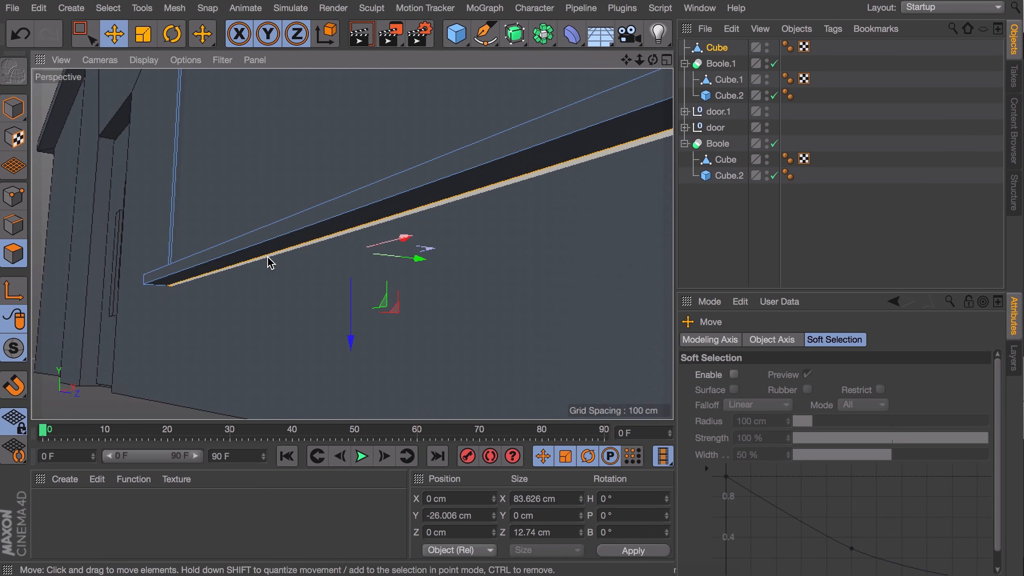
pyautogui.click(275, 246)
pyautogui.keyDown('shift'); pyautogui.click(283, 253); pyautogui.keyUp('shift')
pyautogui.moveTo(336, 202); pyautogui.dragTo(338, 207)
pyautogui.keyDown('alt'); pyautogui.moveTo(337, 210); pyautogui.dragTo(343, 278); pyautogui.keyUp('alt')
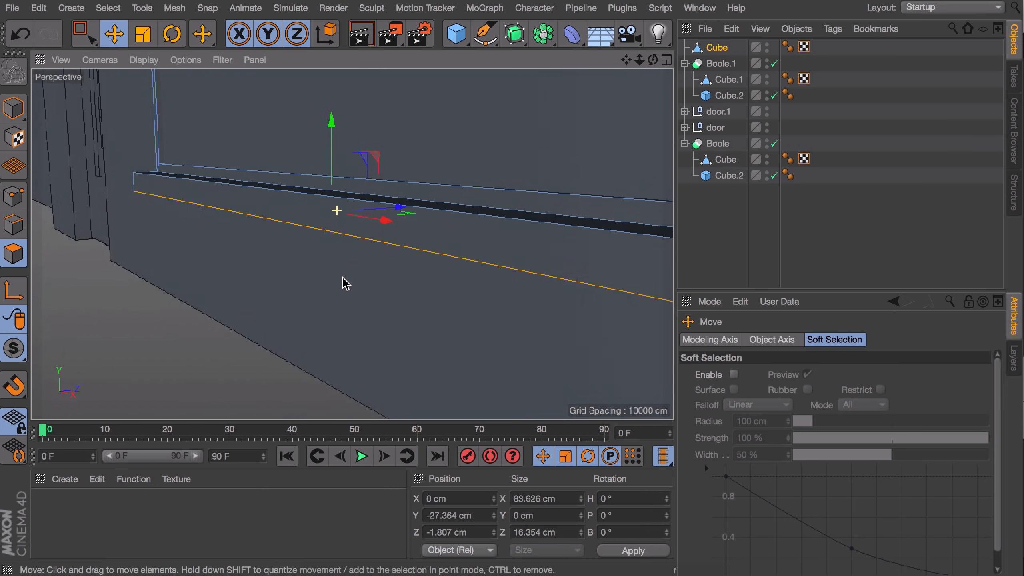
pyautogui.keyDown('alt'); pyautogui.moveTo(345, 284); pyautogui.dragTo(383, 247, button='right'); pyautogui.keyUp('alt')
pyautogui.keyDown('alt'); pyautogui.moveTo(383, 247); pyautogui.dragTo(57, 109); pyautogui.keyUp('alt')
pyautogui.click(14, 108)
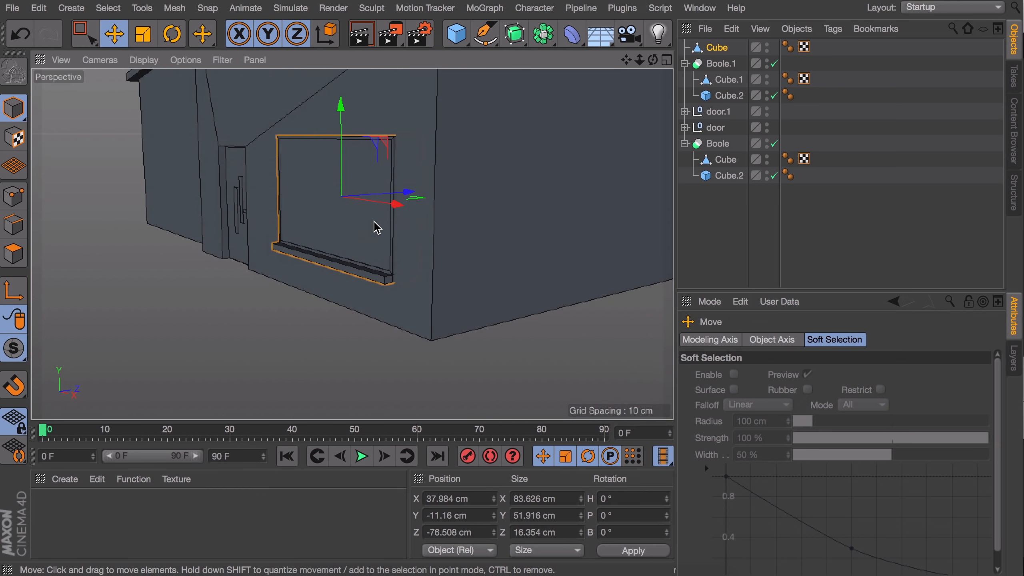
# Step: Copy the window, rotate the copy to a 90° heading and set it in the adjacent side wall at about X 96.9, Z -29.2 cm
pyautogui.keyDown('alt'); pyautogui.moveTo(508, 194); pyautogui.dragTo(411, 207, button='right'); pyautogui.keyUp('alt')
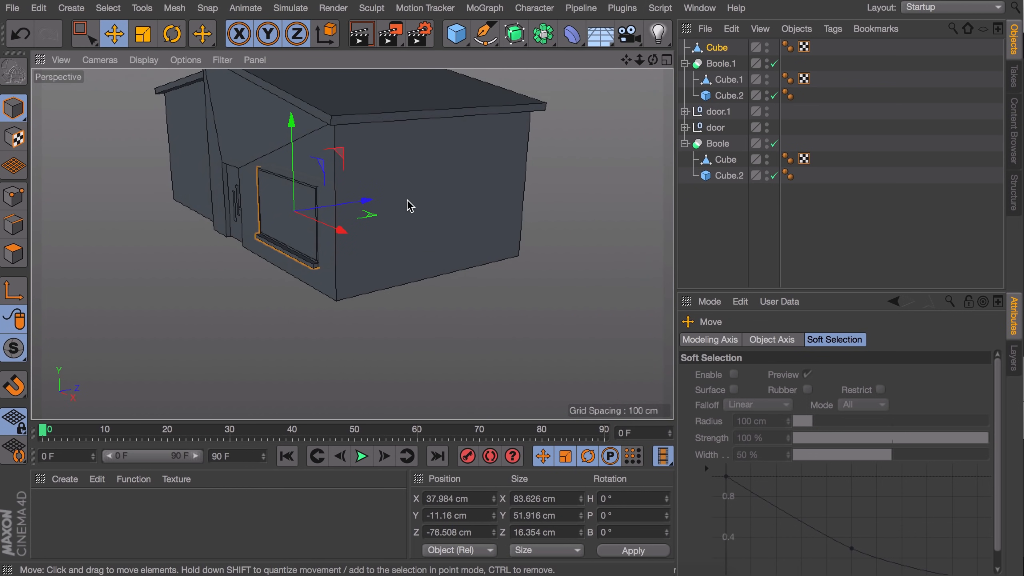
pyautogui.keyDown('alt'); pyautogui.moveTo(411, 207); pyautogui.dragTo(410, 256); pyautogui.keyUp('alt')
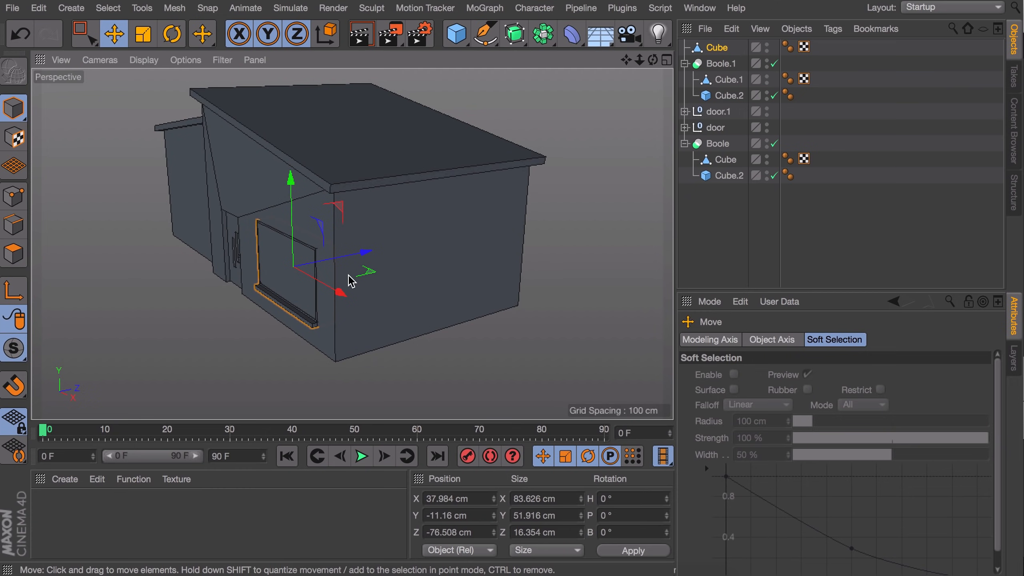
pyautogui.keyDown('ctrl'); pyautogui.moveTo(339, 291); pyautogui.dragTo(320, 245); pyautogui.keyUp('ctrl')
pyautogui.press('r')
pyautogui.press('e')
# Step: Try scaling the side window's width down to about 22.7 cm and undo the scaling
pyautogui.scroll(5, 409, 294)
pyautogui.press('t')
pyautogui.scroll(5, 448, 283)
pyautogui.scroll(8, 423, 190)
pyautogui.scroll(-3, 352, 244)
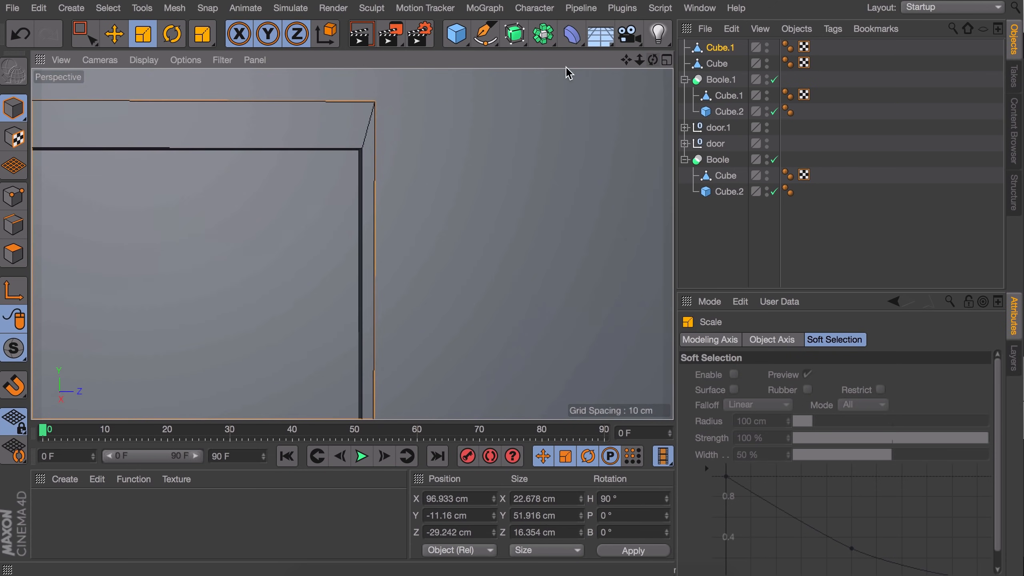
pyautogui.scroll(-6, 331, 321)
pyautogui.scroll(5, 384, 277)
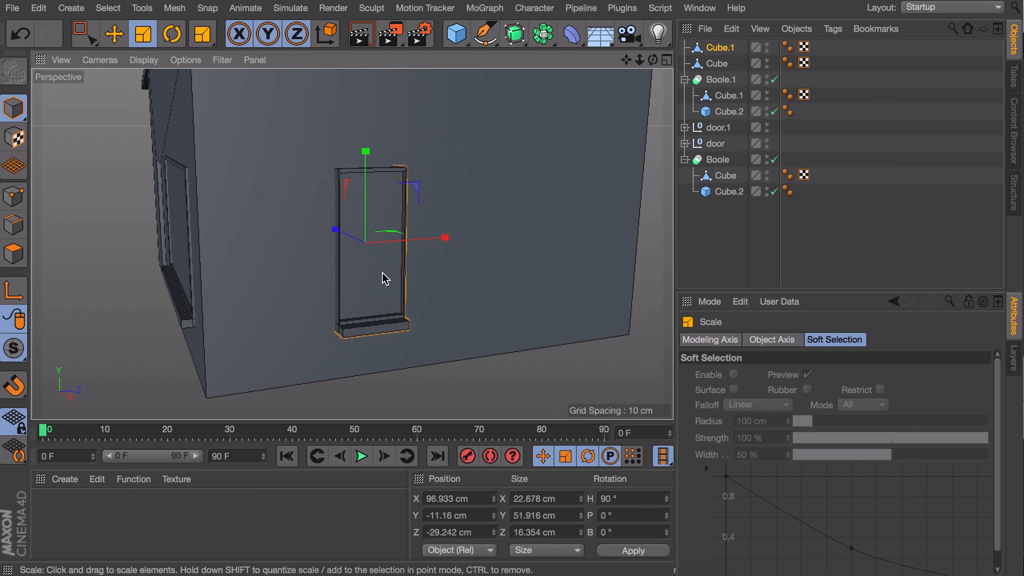
pyautogui.hotkey('ctrl', 'z')
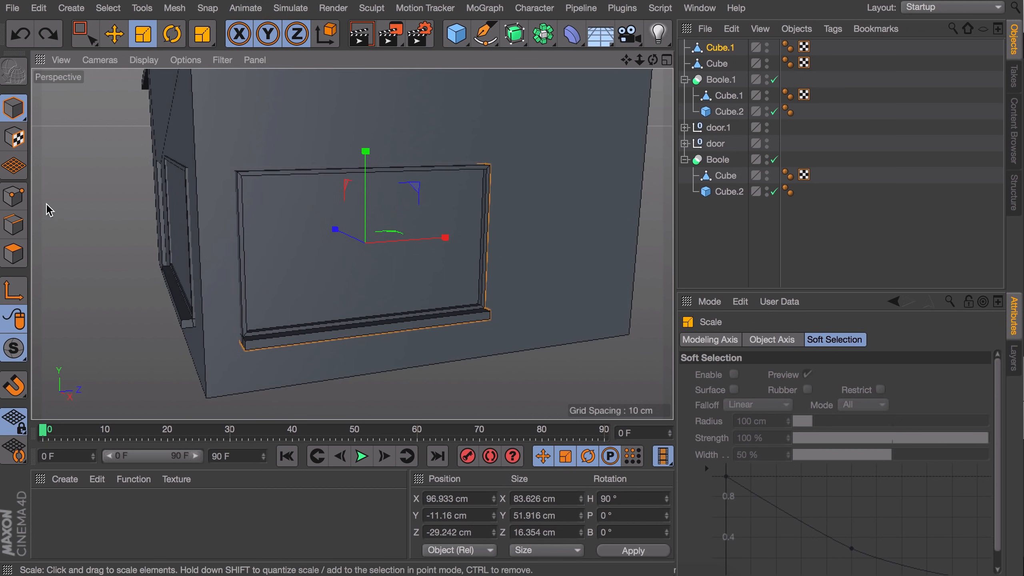
# Step: Narrow the side window by selecting all points of one end, including hidden ones, and moving them to about X -19.9 cm
pyautogui.click(20, 199)
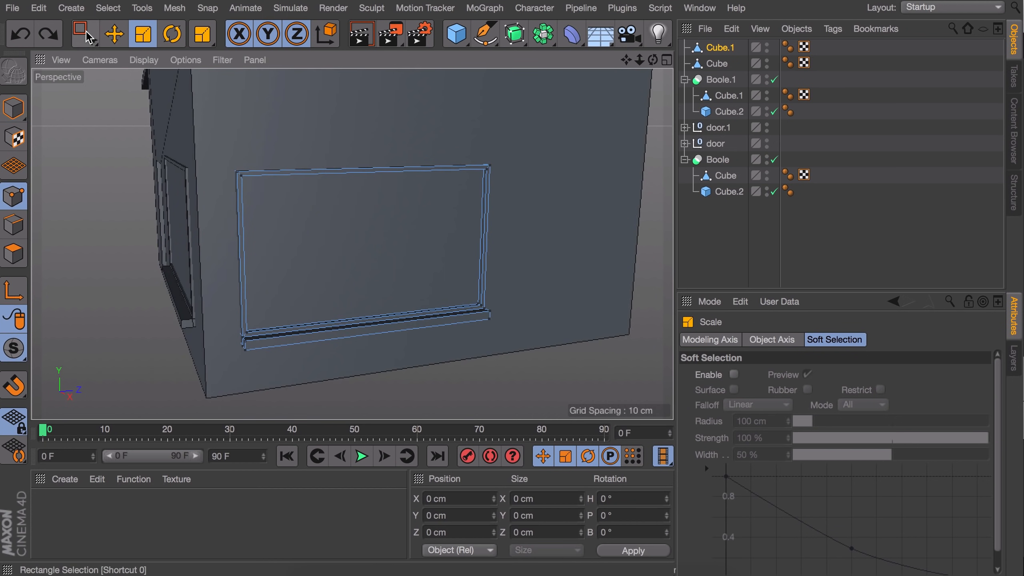
pyautogui.moveTo(85, 35); pyautogui.dragTo(123, 79)
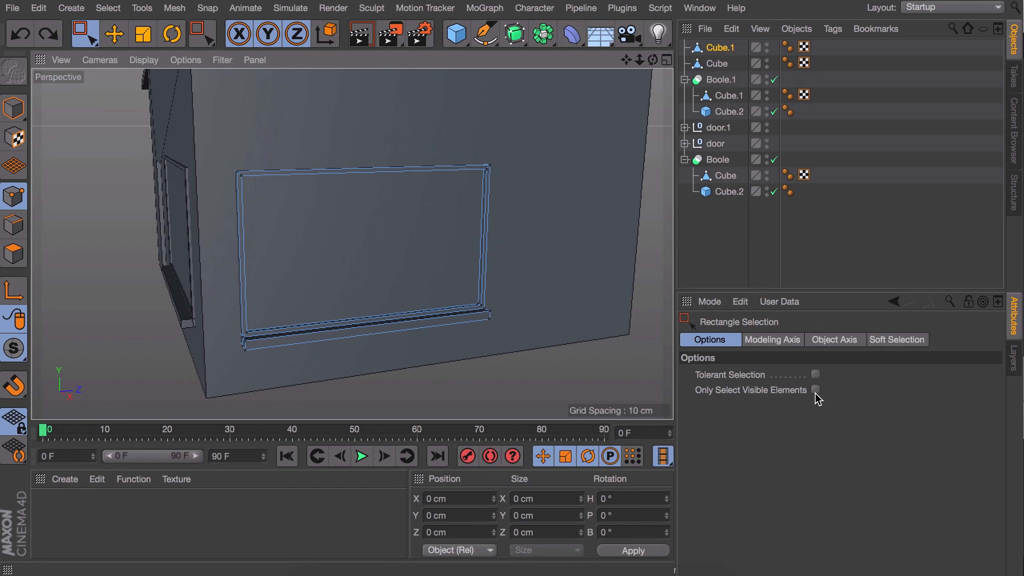
pyautogui.moveTo(549, 336); pyautogui.dragTo(571, 399)
pyautogui.press('e')
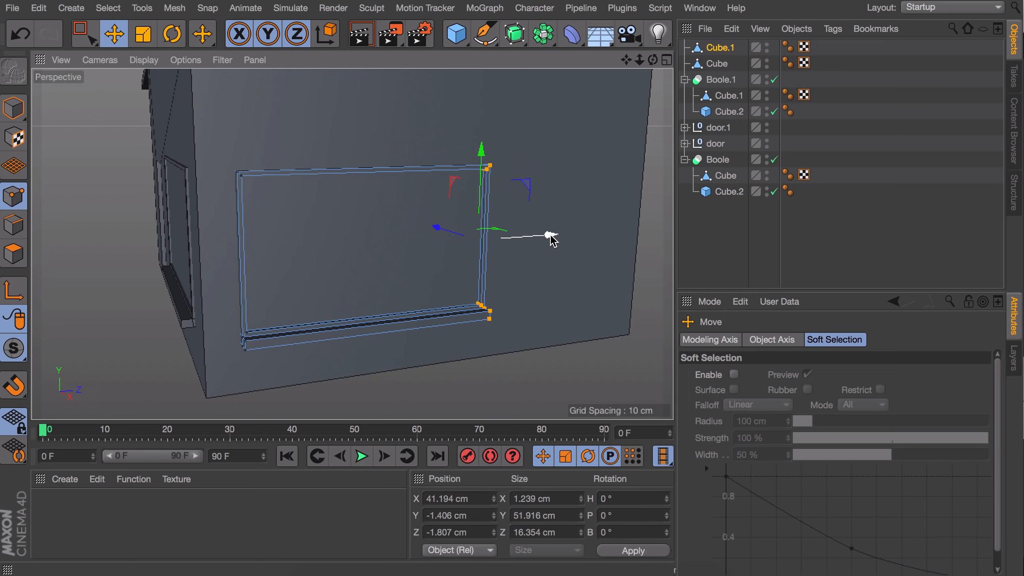
pyautogui.moveTo(551, 236); pyautogui.dragTo(388, 240)
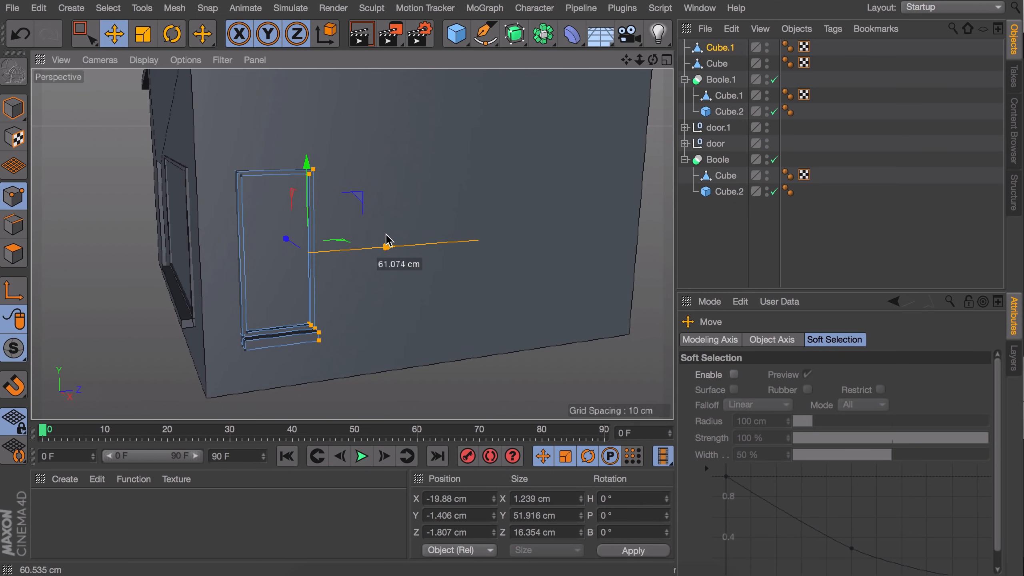
# Step: Raise the side window's top points until it is about 66.8 cm tall, and return to whole-object editing
pyautogui.press('0')
pyautogui.moveTo(220, 149); pyautogui.dragTo(338, 195)
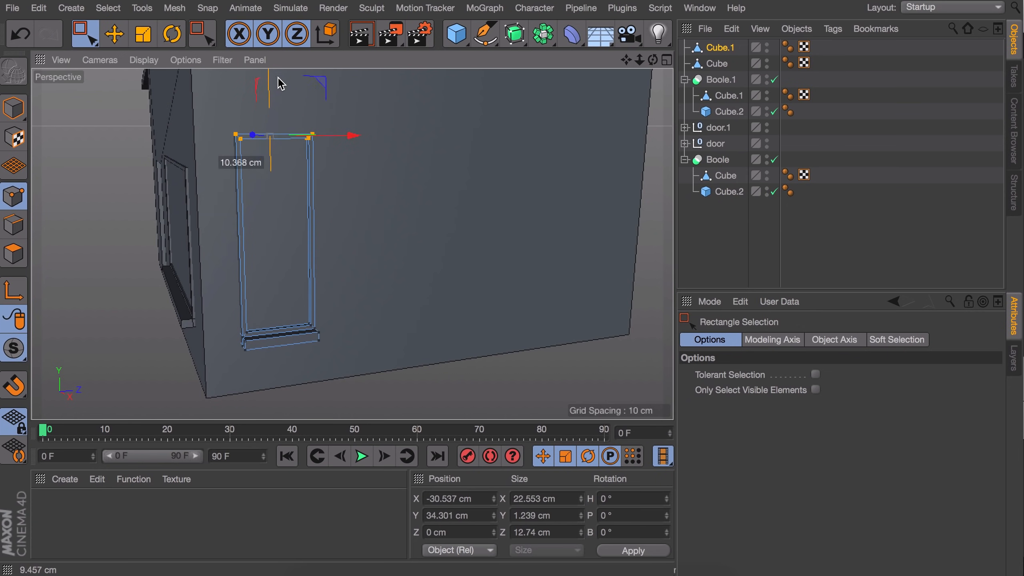
pyautogui.moveTo(278, 78); pyautogui.dragTo(278, 63)
pyautogui.keyDown('alt'); pyautogui.moveTo(352, 245); pyautogui.dragTo(327, 279, button='right'); pyautogui.keyUp('alt')
pyautogui.keyDown('alt'); pyautogui.moveTo(327, 279); pyautogui.dragTo(379, 275); pyautogui.keyUp('alt')
pyautogui.click(14, 108)
# Step: Push the narrow window back into the side wall, to about X 95.3 cm
pyautogui.keyDown('alt'); pyautogui.moveTo(270, 300); pyautogui.dragTo(341, 222, button='right'); pyautogui.keyUp('alt')
pyautogui.press('e')
pyautogui.keyDown('alt'); pyautogui.moveTo(409, 267); pyautogui.dragTo(464, 279); pyautogui.keyUp('alt')
pyautogui.moveTo(401, 211); pyautogui.dragTo(410, 222)
pyautogui.click(14, 253)
pyautogui.click(351, 217)
pyautogui.moveTo(347, 217); pyautogui.dragTo(462, 223)
pyautogui.click(14, 108)
pyautogui.moveTo(385, 209); pyautogui.dragTo(442, 218)
# Step: Make two copies of the narrow window spaced 40 cm apart along the side wall, and shift all three about 20 cm along Z
pyautogui.scroll(-5, 418, 248)
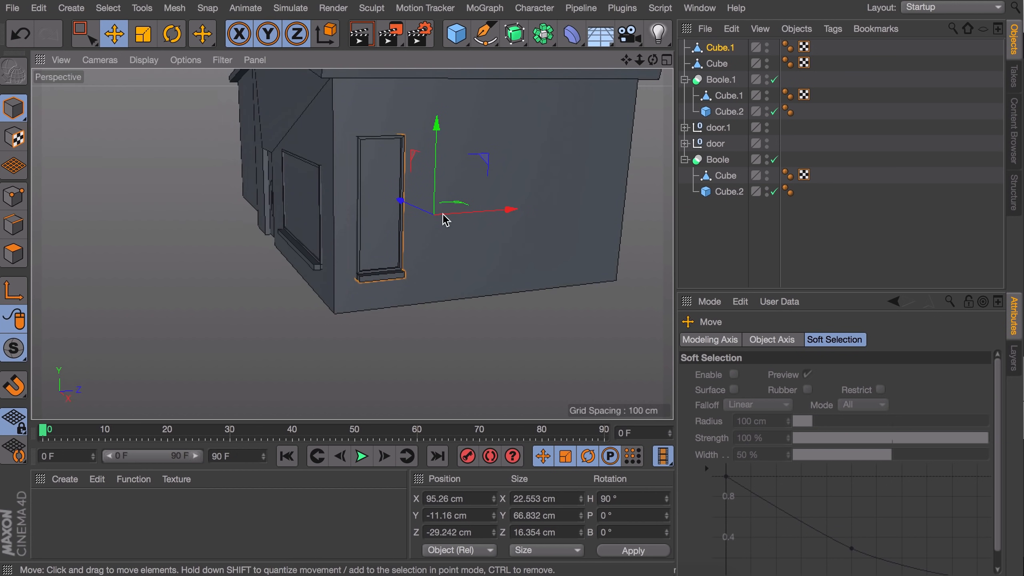
pyautogui.moveTo(508, 211); pyautogui.dragTo(652, 206)
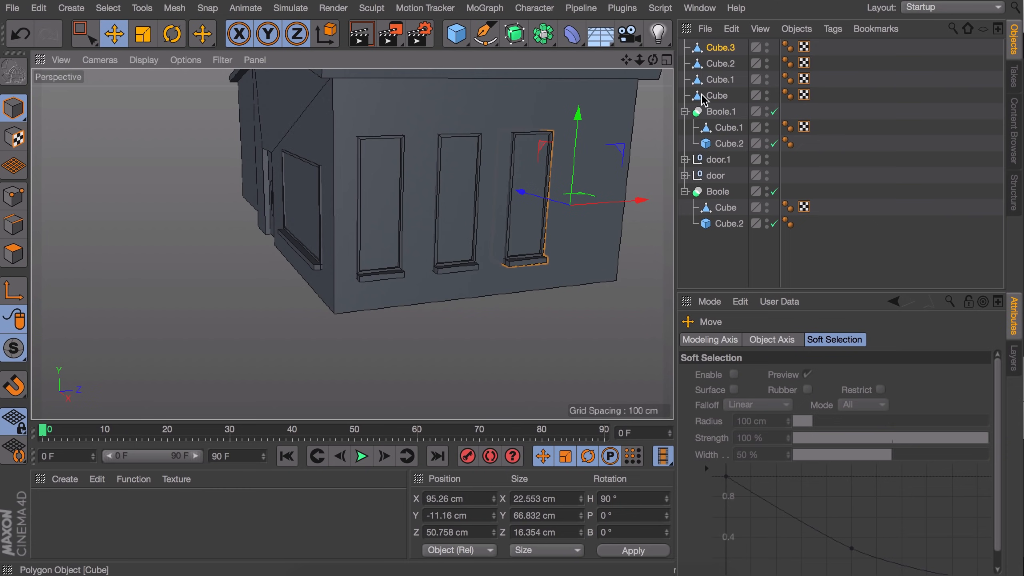
pyautogui.click(720, 80)
pyautogui.keyDown('shift'); pyautogui.click(721, 47); pyautogui.keyUp('shift')
pyautogui.keyDown('alt'); pyautogui.moveTo(551, 211); pyautogui.dragTo(479, 200); pyautogui.keyUp('alt')
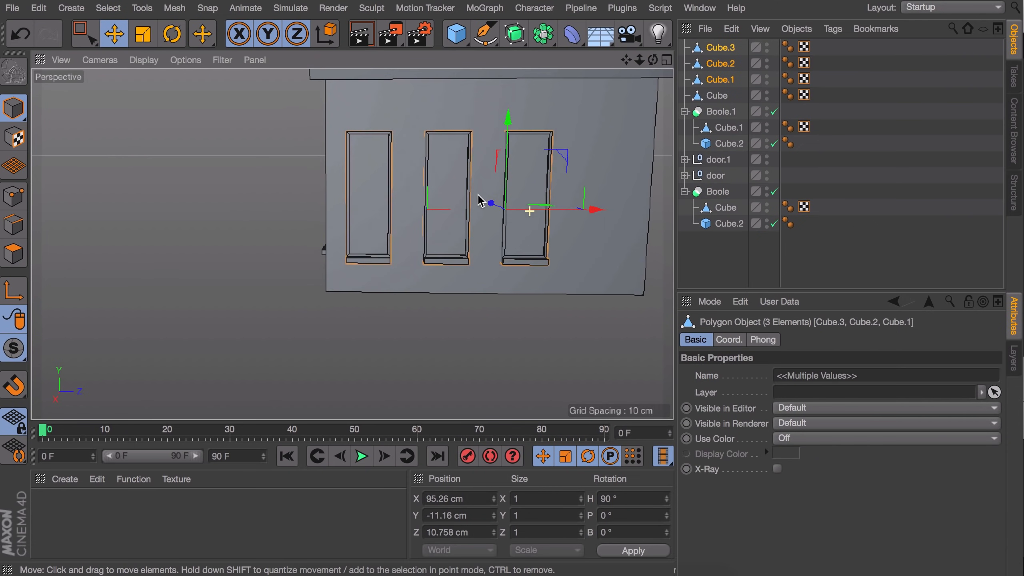
pyautogui.moveTo(593, 210); pyautogui.dragTo(635, 212)
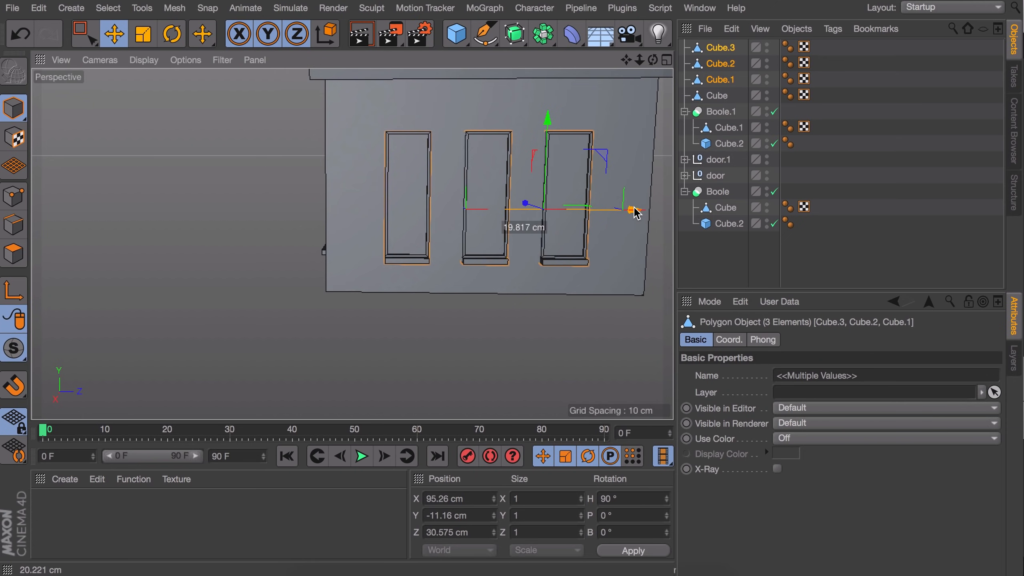
pyautogui.click(851, 128)
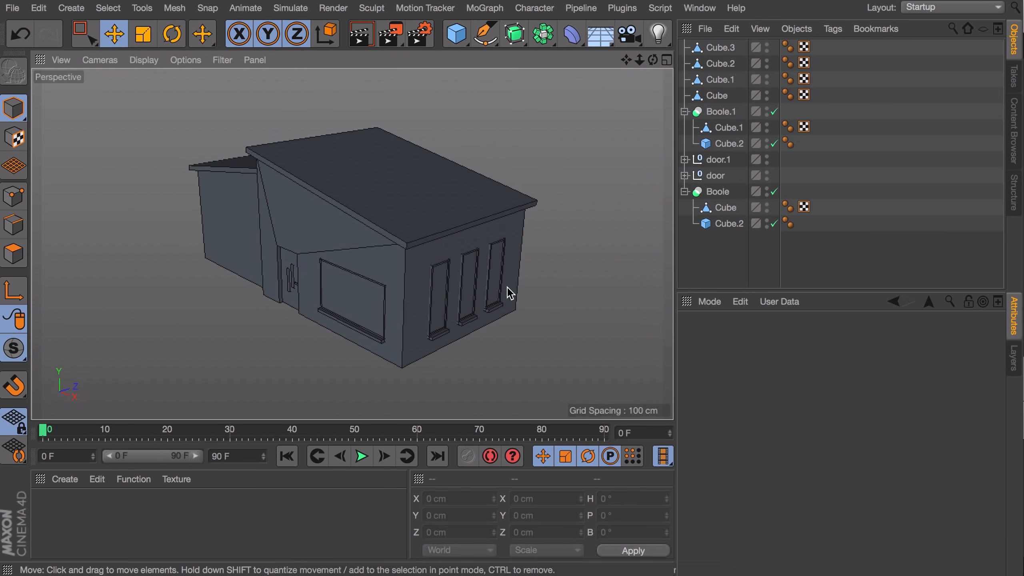
# Step: Copy the Boole's door cutter Cube.2 to the main building's rear wall, at about Z 82.6 cm, and widen it to about 92.2 cm
pyautogui.keyDown('alt'); pyautogui.moveTo(508, 293); pyautogui.dragTo(467, 290); pyautogui.keyUp('alt')
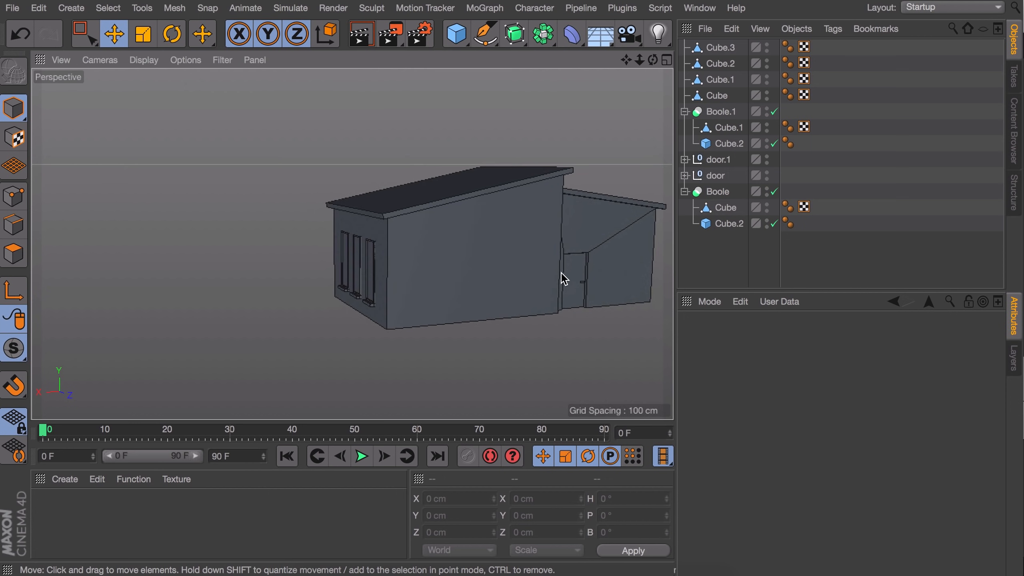
pyautogui.moveTo(577, 272)
pyautogui.keyDown('alt'); pyautogui.mouseDown(button='right')
pyautogui.moveTo(596, 233)
pyautogui.moveTo(576, 265)
pyautogui.mouseUp(button='right'); pyautogui.keyUp('alt')
pyautogui.keyDown('alt'); pyautogui.moveTo(460, 283); pyautogui.dragTo(498, 305); pyautogui.keyUp('alt')
pyautogui.keyDown('alt'); pyautogui.moveTo(391, 261); pyautogui.dragTo(529, 251); pyautogui.keyUp('alt')
pyautogui.click(728, 223)
pyautogui.keyDown('alt'); pyautogui.moveTo(597, 265); pyautogui.dragTo(532, 274); pyautogui.keyUp('alt')
pyautogui.moveTo(643, 272)
pyautogui.mouseDown()
pyautogui.moveTo(610, 267)
pyautogui.moveTo(628, 274)
pyautogui.mouseUp()
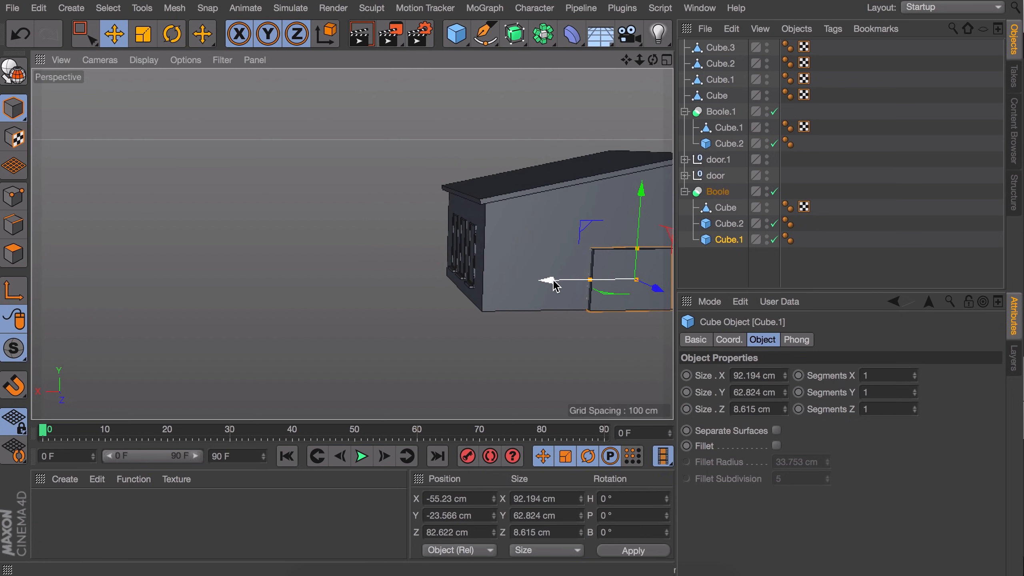
# Step: Slide the rear cutter cube along the wall to about X 30.5 cm and reduce its width to about 82.5 cm
pyautogui.moveTo(555, 286)
pyautogui.mouseDown()
pyautogui.moveTo(508, 285)
pyautogui.moveTo(567, 298)
pyautogui.mouseUp()
pyautogui.keyDown('alt'); pyautogui.moveTo(548, 300); pyautogui.dragTo(571, 257, button='right'); pyautogui.keyUp('alt')
pyautogui.keyDown('alt'); pyautogui.moveTo(575, 264); pyautogui.dragTo(579, 303); pyautogui.keyUp('alt')
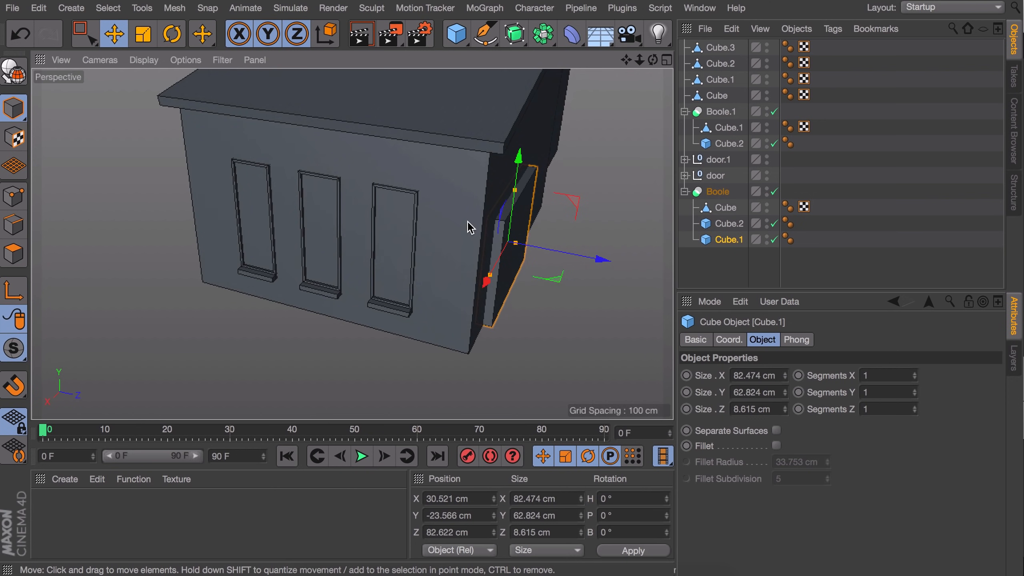
pyautogui.keyDown('alt'); pyautogui.moveTo(333, 229); pyautogui.dragTo(405, 213, button='right'); pyautogui.keyUp('alt')
pyautogui.keyDown('alt'); pyautogui.moveTo(404, 213); pyautogui.dragTo(578, 219); pyautogui.keyUp('alt')
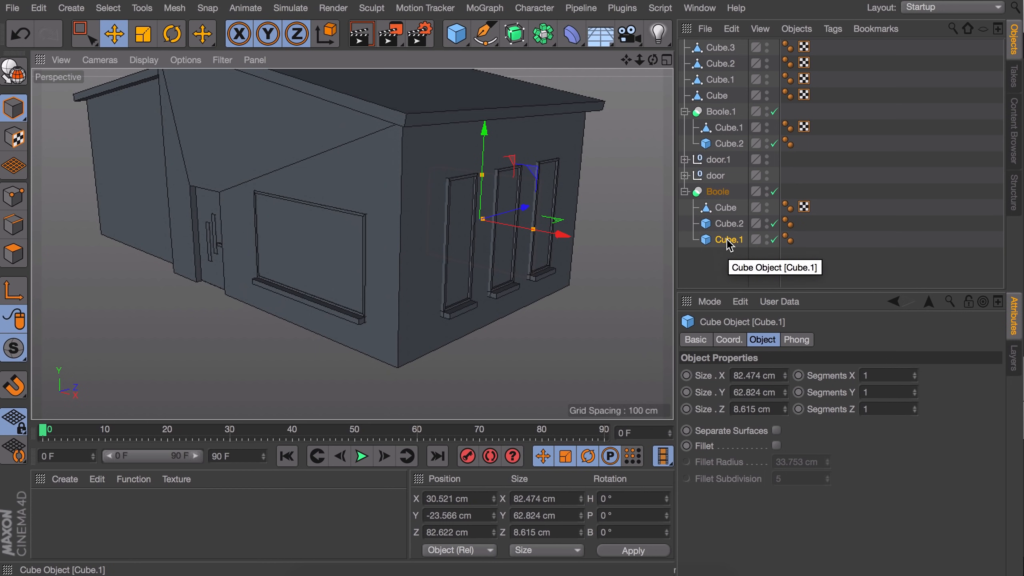
# Step: Try nesting the rear cutter cube under the front door cutter inside the Boole, and undo the nesting
pyautogui.moveTo(731, 228); pyautogui.dragTo(730, 226)
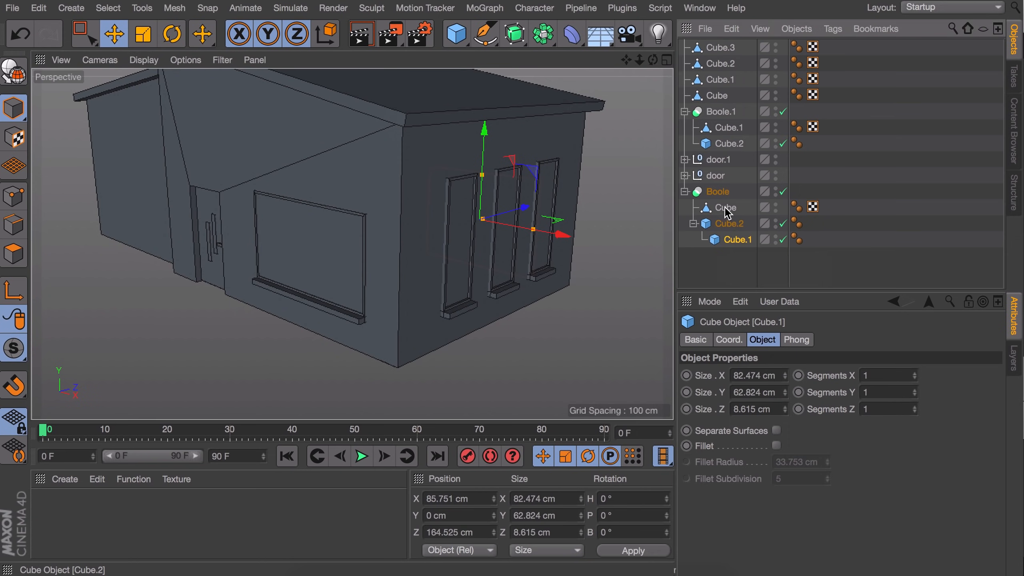
pyautogui.moveTo(651, 60); pyautogui.dragTo(353, 244)
pyautogui.moveTo(539, 308); pyautogui.dragTo(528, 302)
pyautogui.keyDown('alt'); pyautogui.moveTo(466, 288); pyautogui.dragTo(465, 241); pyautogui.keyUp('alt')
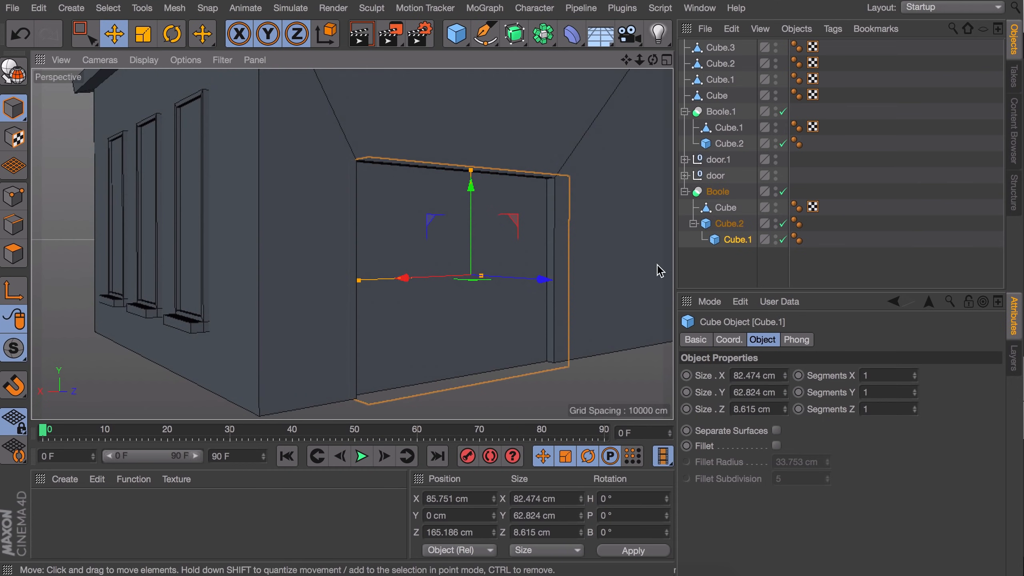
pyautogui.keyDown('alt'); pyautogui.moveTo(658, 265); pyautogui.dragTo(615, 218); pyautogui.keyUp('alt')
pyautogui.click(724, 225)
pyautogui.moveTo(303, 235); pyautogui.dragTo(236, 233)
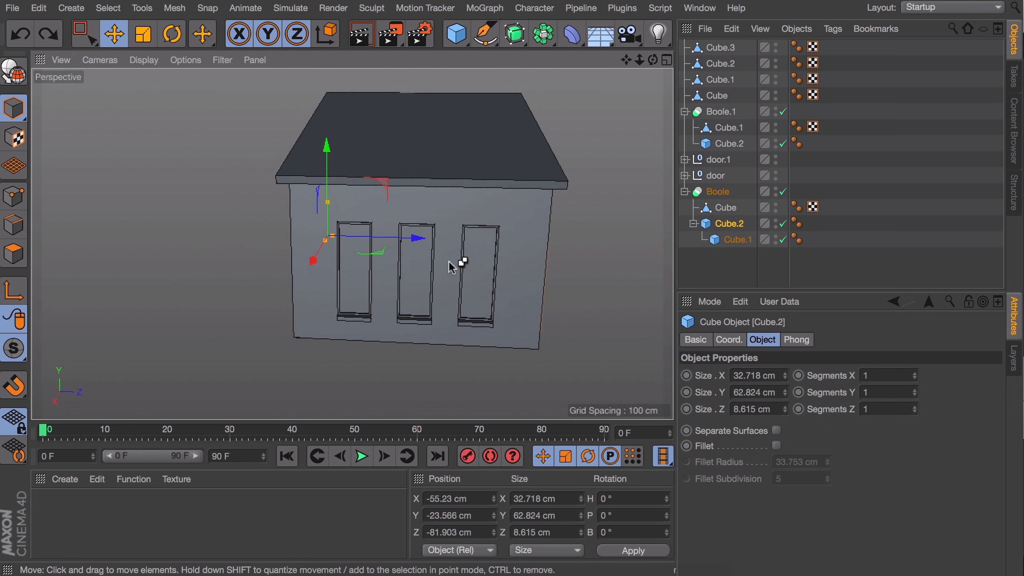
pyautogui.moveTo(735, 240); pyautogui.dragTo(731, 255)
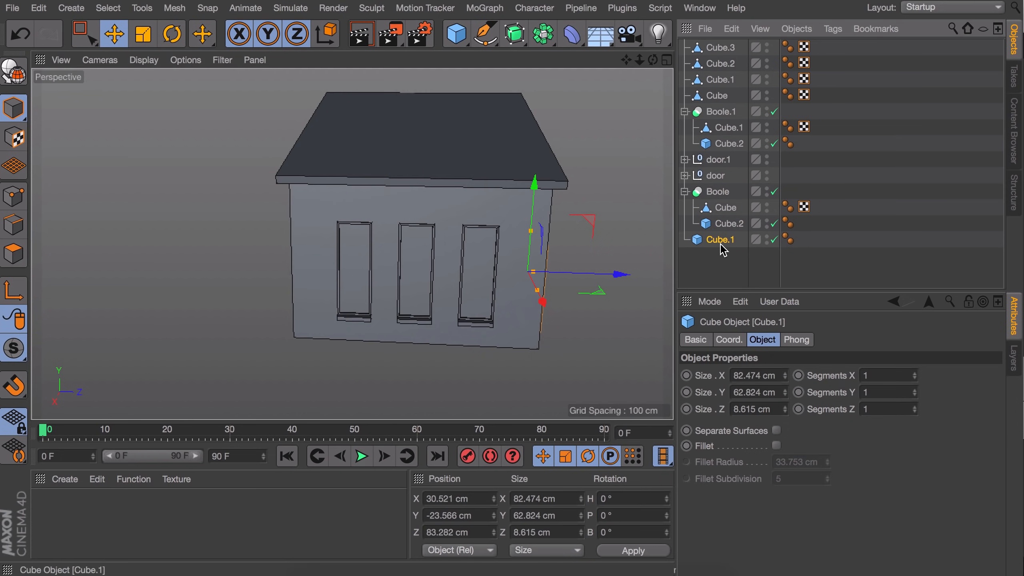
pyautogui.hotkey('ctrl', 'z')
pyautogui.hotkey('ctrl', 'z')
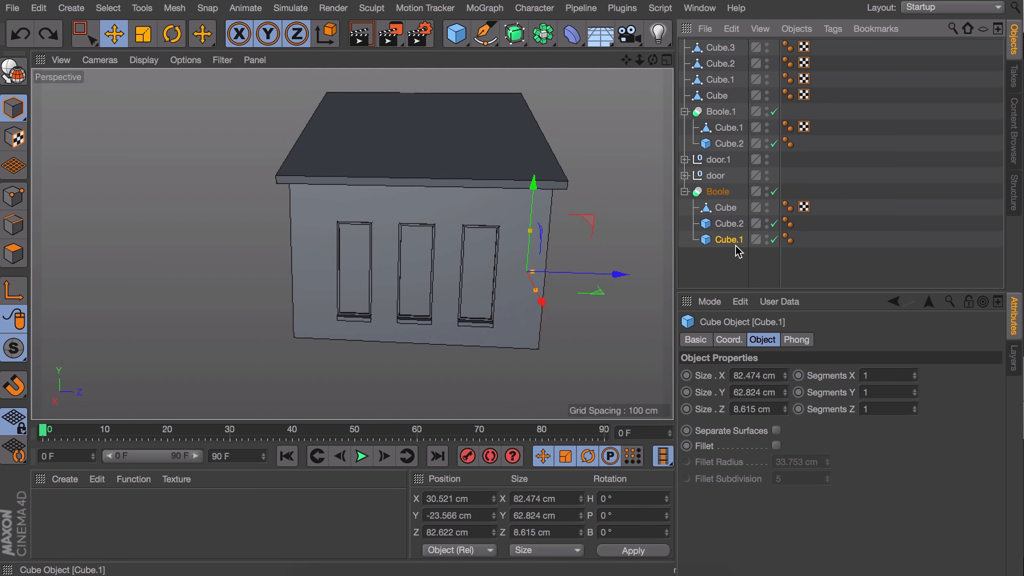
# Step: Group the Boole's two cutter cubes, Cube.2 and Cube.1, in a null so both openings are cut
pyautogui.keyDown('alt'); pyautogui.moveTo(462, 274); pyautogui.dragTo(606, 252); pyautogui.keyUp('alt')
pyautogui.keyDown('shift'); pyautogui.click(729, 224); pyautogui.keyUp('shift')
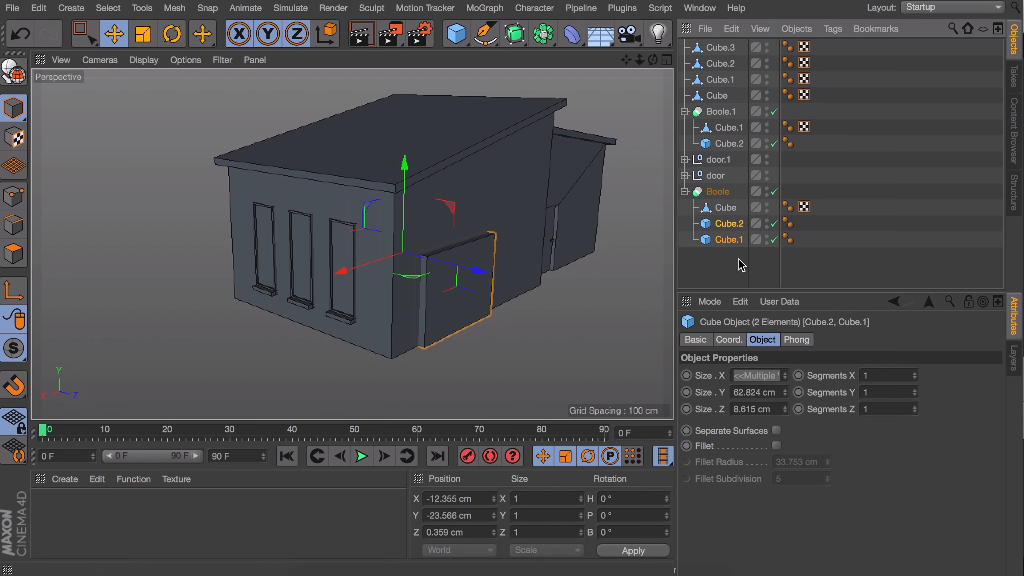
pyautogui.hotkey('alt', 'g')
pyautogui.keyDown('alt'); pyautogui.moveTo(394, 270); pyautogui.dragTo(282, 250); pyautogui.keyUp('alt')
pyautogui.click(694, 223)
pyautogui.click(738, 239)
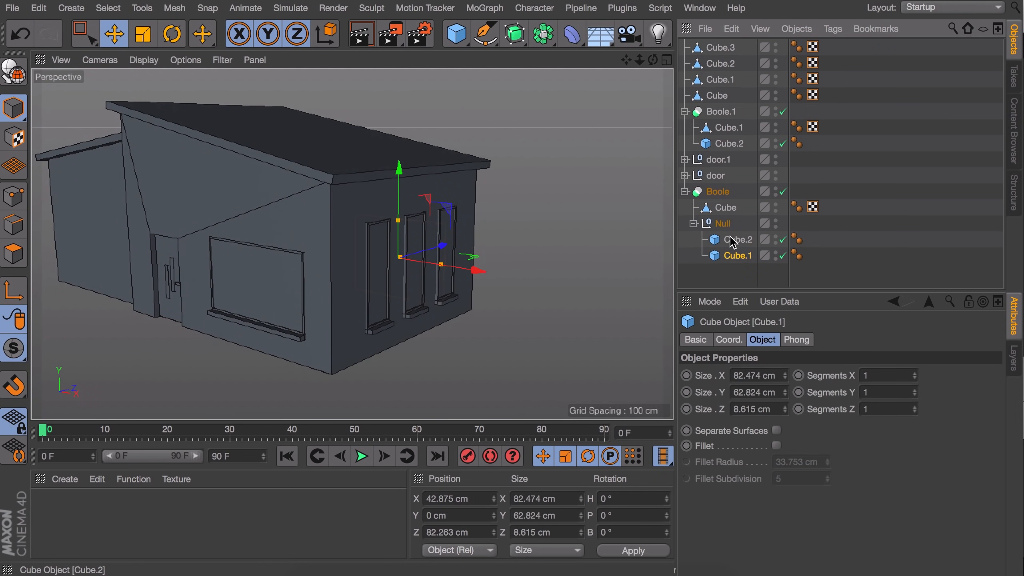
pyautogui.click(737, 255)
pyautogui.keyDown('alt'); pyautogui.moveTo(466, 268); pyautogui.dragTo(242, 250); pyautogui.keyUp('alt')
pyautogui.scroll(5, 323, 234)
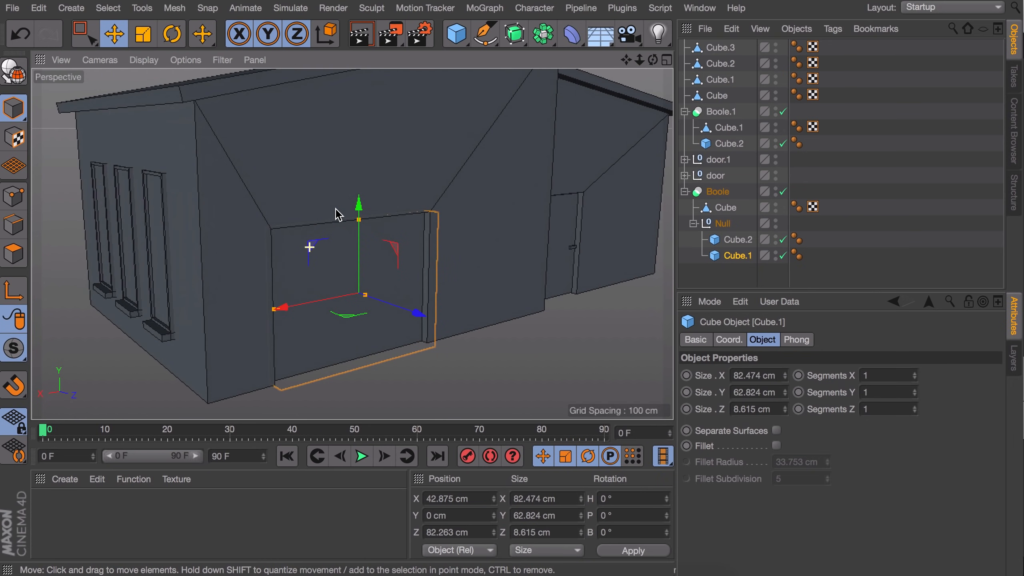
pyautogui.keyDown('alt'); pyautogui.moveTo(309, 268); pyautogui.dragTo(395, 250); pyautogui.keyUp('alt')
# Step: Copy the wide rear cutter as a separate cube, thin it to about 4.2 cm deep, and make it editable in polygon mode
pyautogui.click(727, 254)
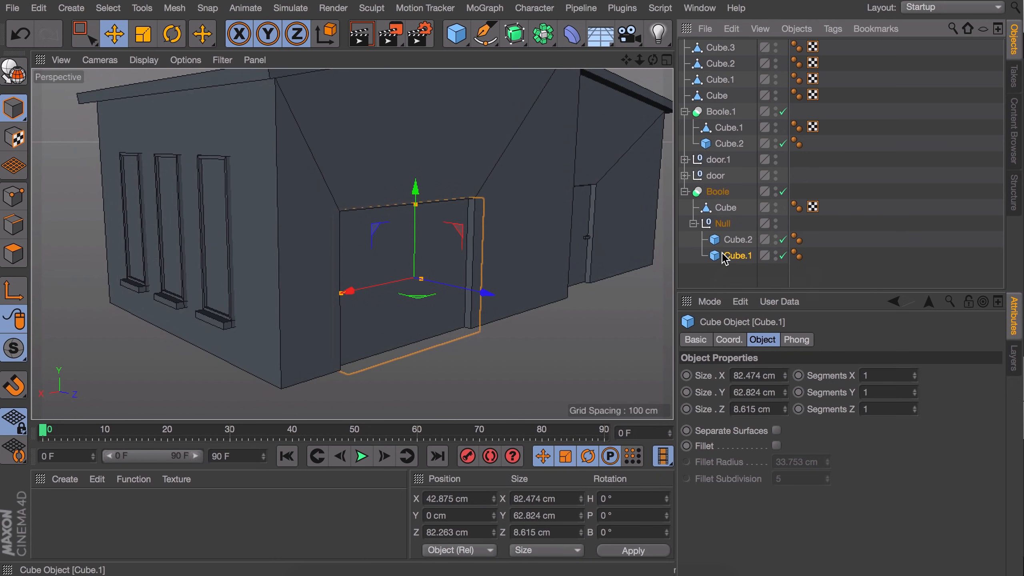
pyautogui.press('super+c')
pyautogui.press('super+v')
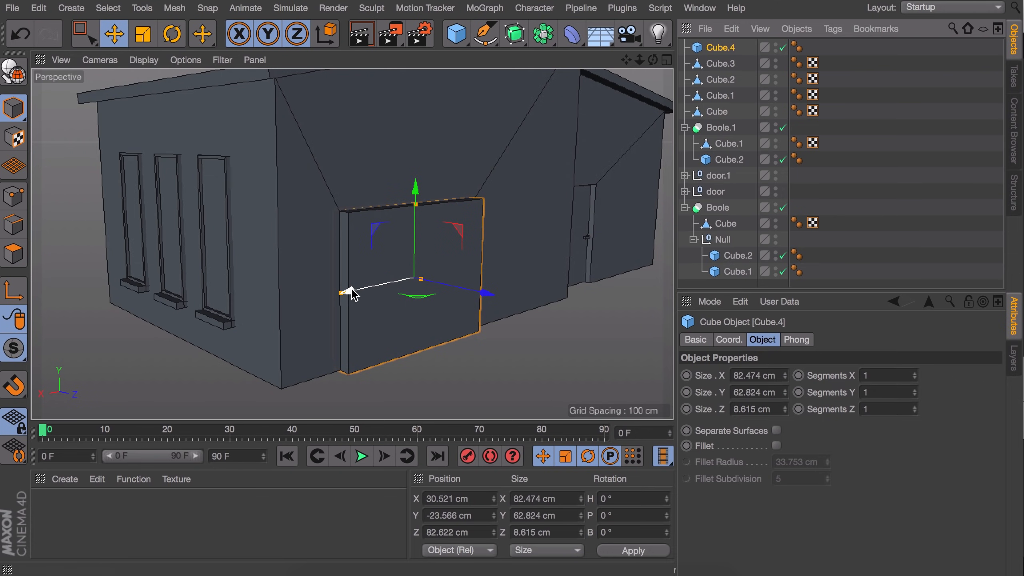
pyautogui.press('t')
pyautogui.scroll(6, 406, 288)
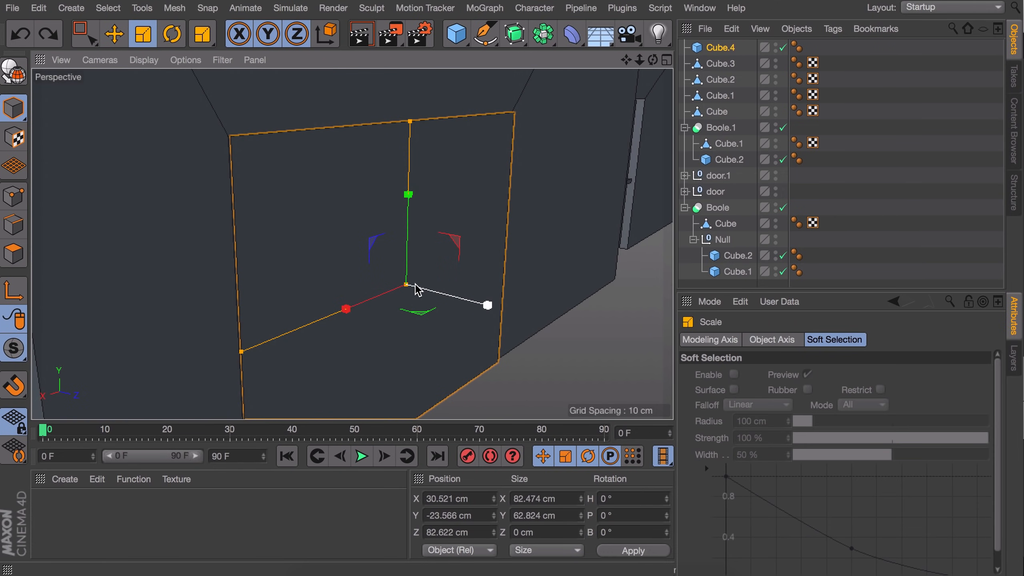
pyautogui.moveTo(417, 289); pyautogui.dragTo(417, 291)
pyautogui.click(6, 246)
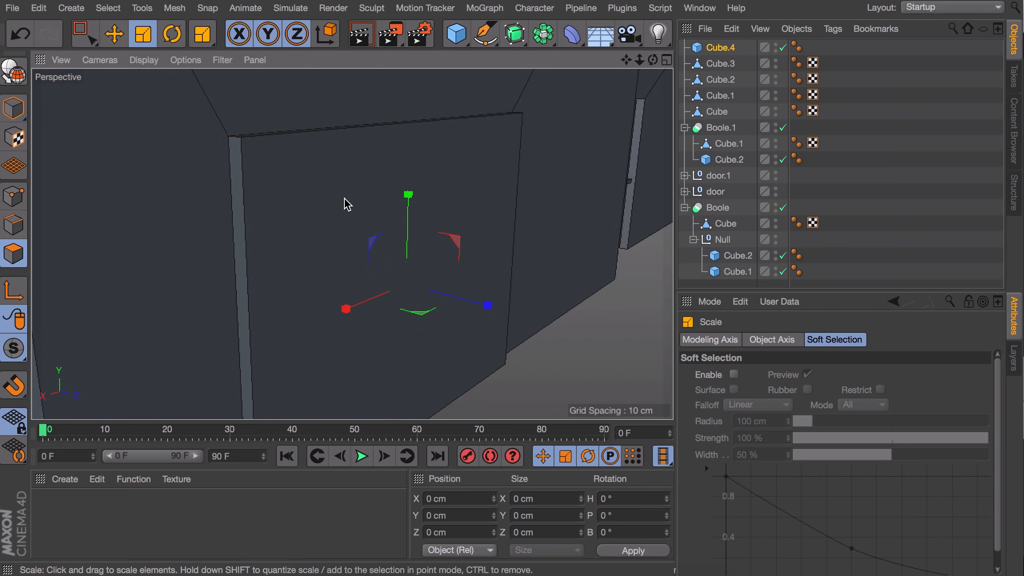
# Step: Inset the rear panel's outer face to about 80.8 by 61.1 cm and extrude it inward by about 2 cm
pyautogui.click(346, 203)
pyautogui.press('i')
pyautogui.moveTo(350, 198); pyautogui.dragTo(334, 199)
pyautogui.press('d')
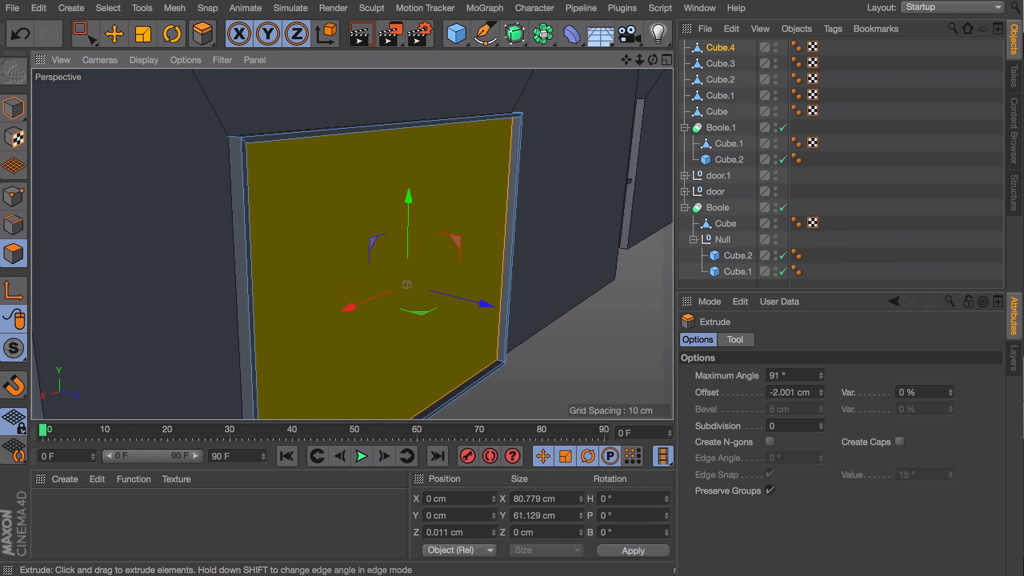
# Step: Push the whole framed panel back into the rear wall opening, to about Z 78.6 cm, and deselect it
pyautogui.press('e')
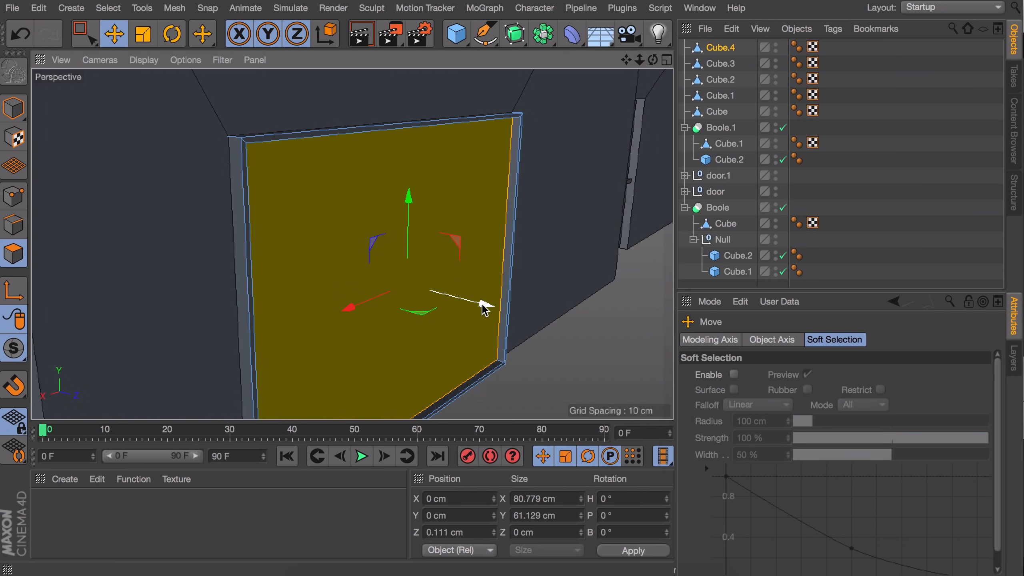
pyautogui.moveTo(484, 301)
pyautogui.mouseDown()
pyautogui.moveTo(489, 310)
pyautogui.moveTo(465, 300)
pyautogui.mouseUp()
pyautogui.click(13, 108)
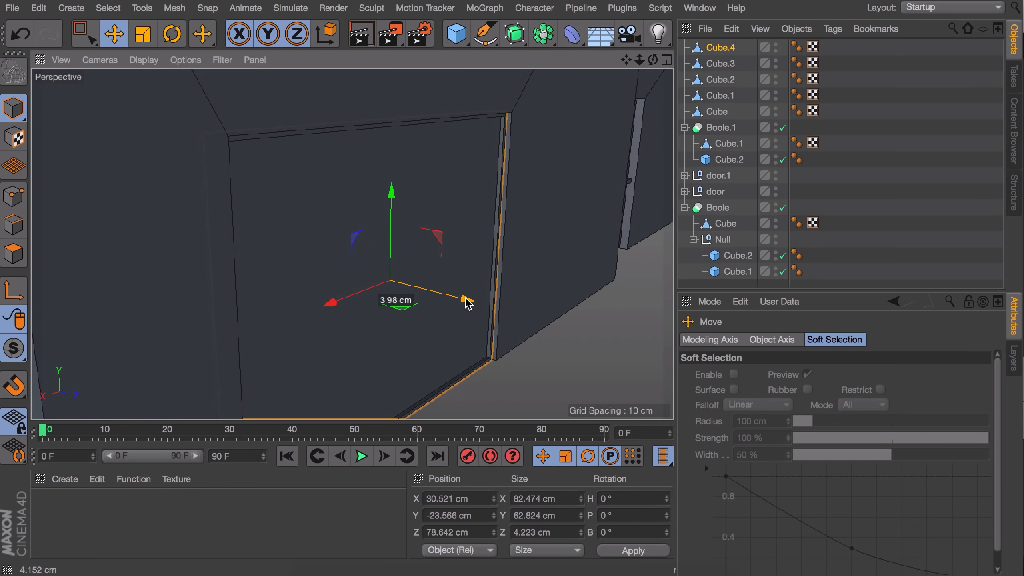
pyautogui.click(873, 182)
# Step: Add a cube about 63.8 by 53.6 by 95.8 cm in the smaller wing's front wall, at about X -165.9, Z -49.9 cm
pyautogui.scroll(-6, 455, 266)
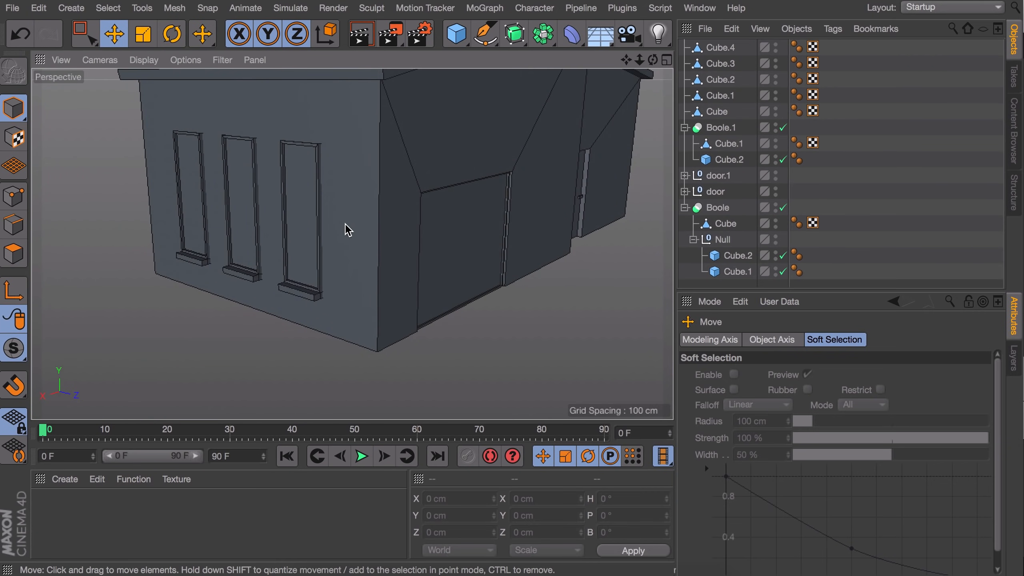
pyautogui.scroll(-3, 349, 230)
pyautogui.scroll(-2, 419, 233)
pyautogui.keyDown('alt'); pyautogui.moveTo(407, 206); pyautogui.dragTo(626, 207); pyautogui.keyUp('alt')
pyautogui.keyDown('alt'); pyautogui.moveTo(225, 222); pyautogui.dragTo(318, 214); pyautogui.keyUp('alt')
pyautogui.keyDown('alt'); pyautogui.moveTo(209, 192); pyautogui.dragTo(277, 193); pyautogui.keyUp('alt')
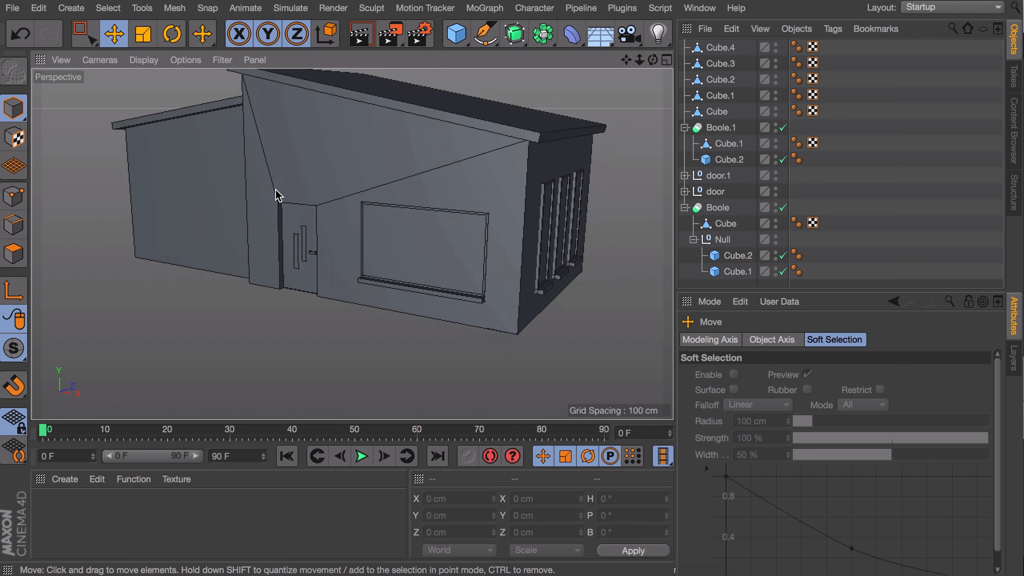
pyautogui.keyDown('alt'); pyautogui.moveTo(276, 194); pyautogui.dragTo(472, 237, button='middle'); pyautogui.keyUp('alt')
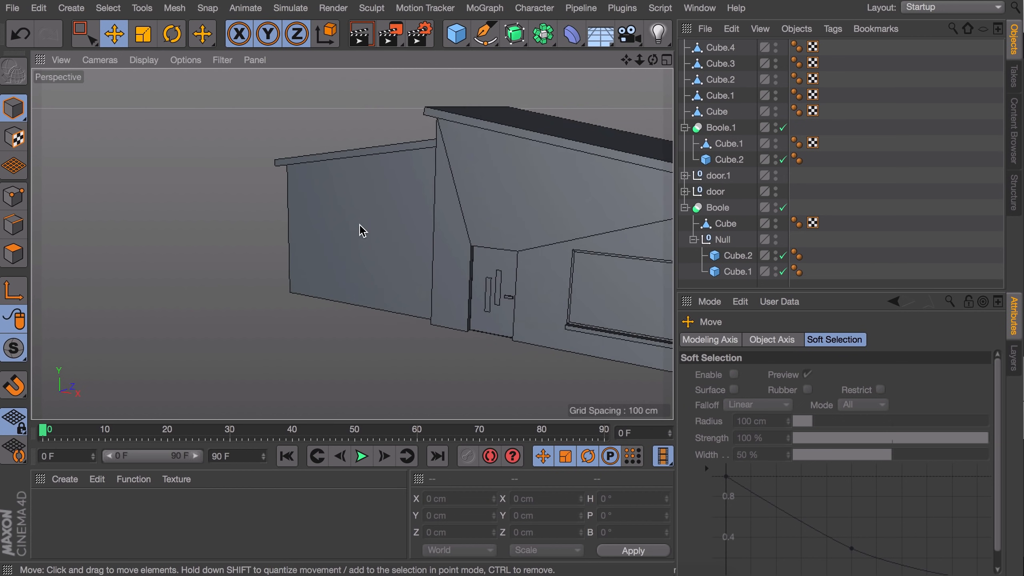
pyautogui.click(456, 34)
pyautogui.moveTo(621, 250); pyautogui.dragTo(383, 221)
pyautogui.press('t')
pyautogui.press('e')
pyautogui.keyDown('alt'); pyautogui.moveTo(398, 194); pyautogui.dragTo(404, 230); pyautogui.keyUp('alt')
pyautogui.moveTo(413, 166); pyautogui.dragTo(356, 194)
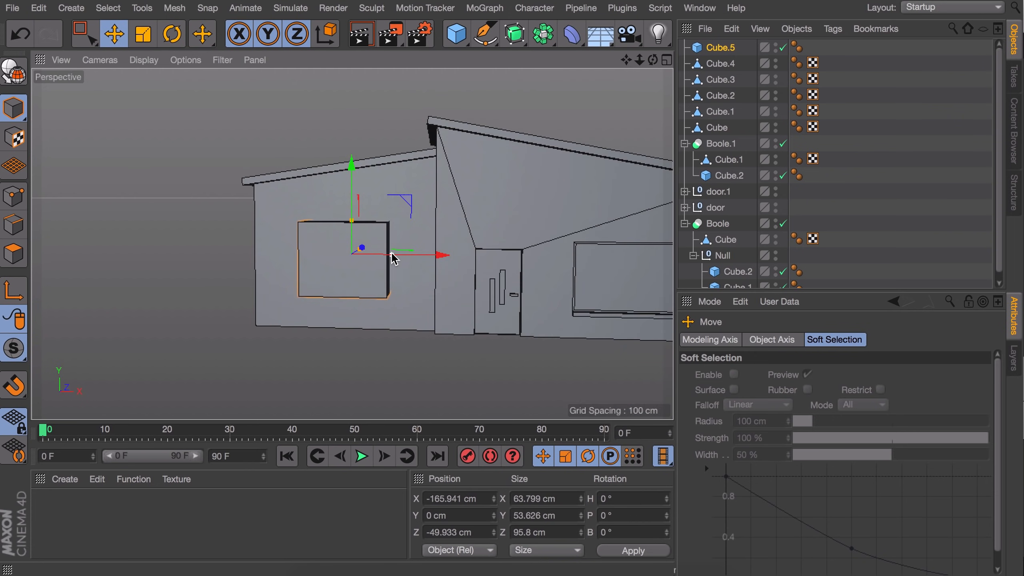
# Step: Resize the wing's cube to about 55.3 by 51.3 by 79.9 cm and move it to about X -161.2, Z -51.9 cm
pyautogui.moveTo(392, 253); pyautogui.dragTo(395, 254)
pyautogui.press('t')
pyautogui.moveTo(442, 214); pyautogui.dragTo(422, 214)
pyautogui.keyDown('alt'); pyautogui.moveTo(421, 215); pyautogui.dragTo(391, 226); pyautogui.keyUp('alt')
pyautogui.scroll(5, 391, 225)
pyautogui.moveTo(384, 181); pyautogui.dragTo(384, 174)
pyautogui.press('e')
pyautogui.moveTo(399, 224)
pyautogui.mouseDown()
pyautogui.moveTo(414, 218)
pyautogui.moveTo(398, 225)
pyautogui.mouseUp()
pyautogui.moveTo(447, 252); pyautogui.dragTo(416, 276)
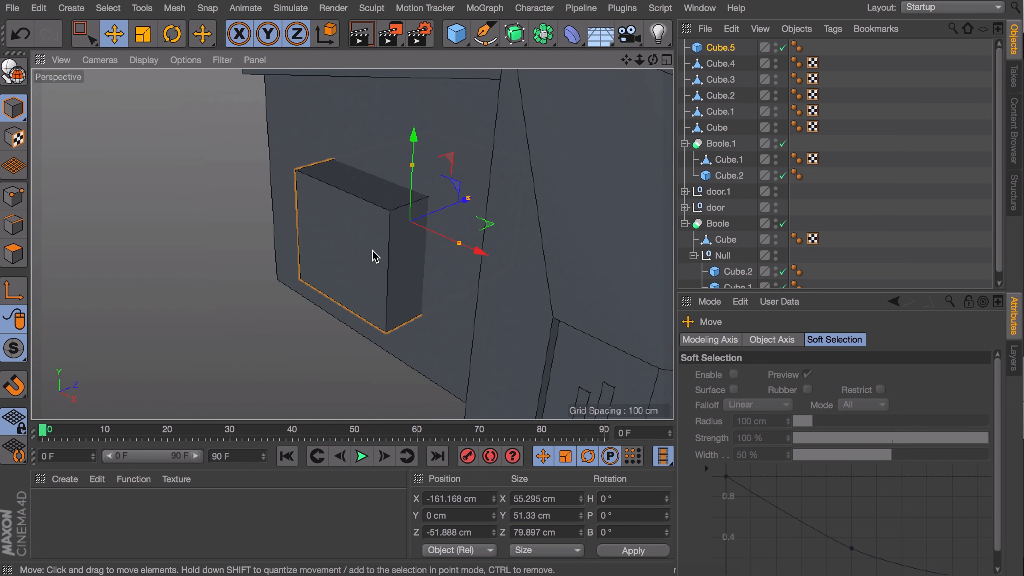
pyautogui.click(704, 49)
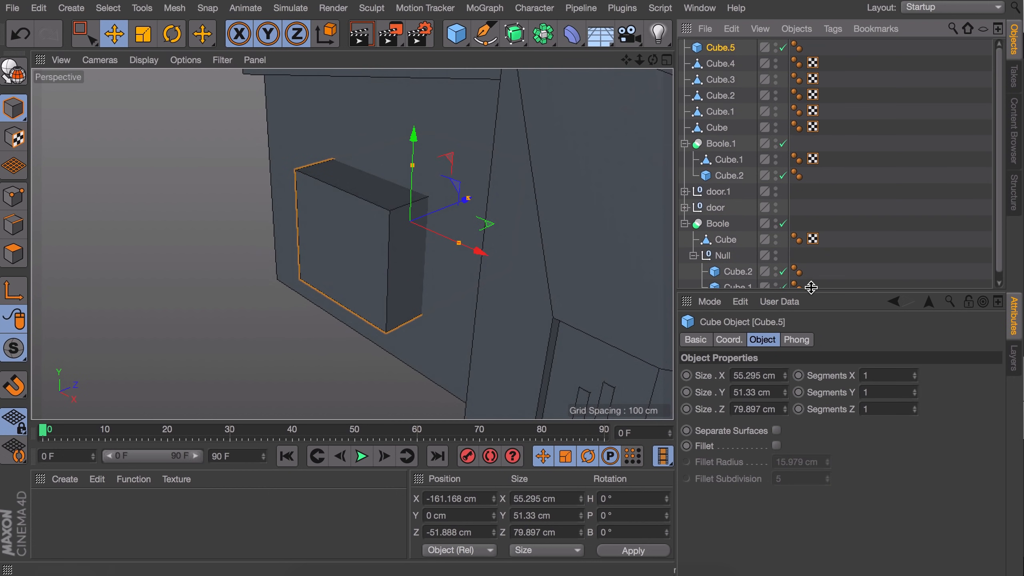
# Step: Divide the wing's protruding cube into 3 segments along X and convert it to an editable polygon object
pyautogui.doubleClick(914, 374)
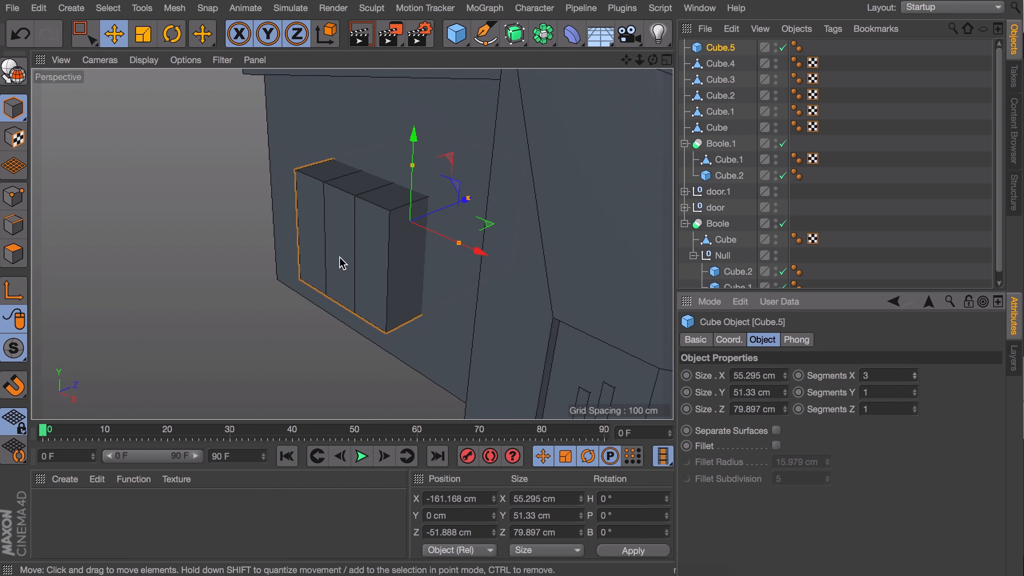
pyautogui.keyDown('alt'); pyautogui.moveTo(324, 233); pyautogui.dragTo(367, 206); pyautogui.keyUp('alt')
pyautogui.click(14, 73)
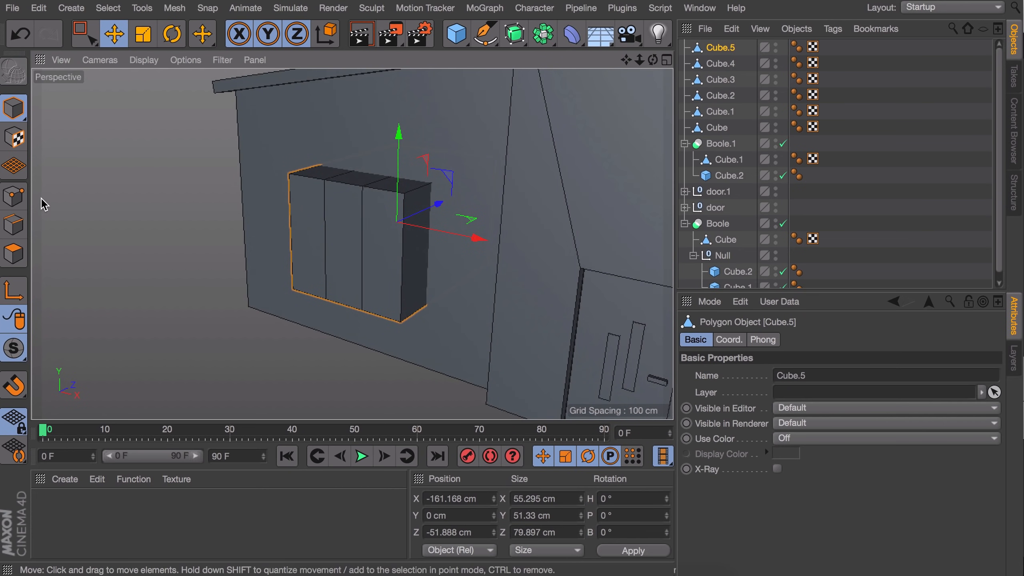
# Step: Pull the cube's middle front face outward to about Z -51.1 cm to form an angled bay
pyautogui.click(14, 253)
pyautogui.click(335, 207)
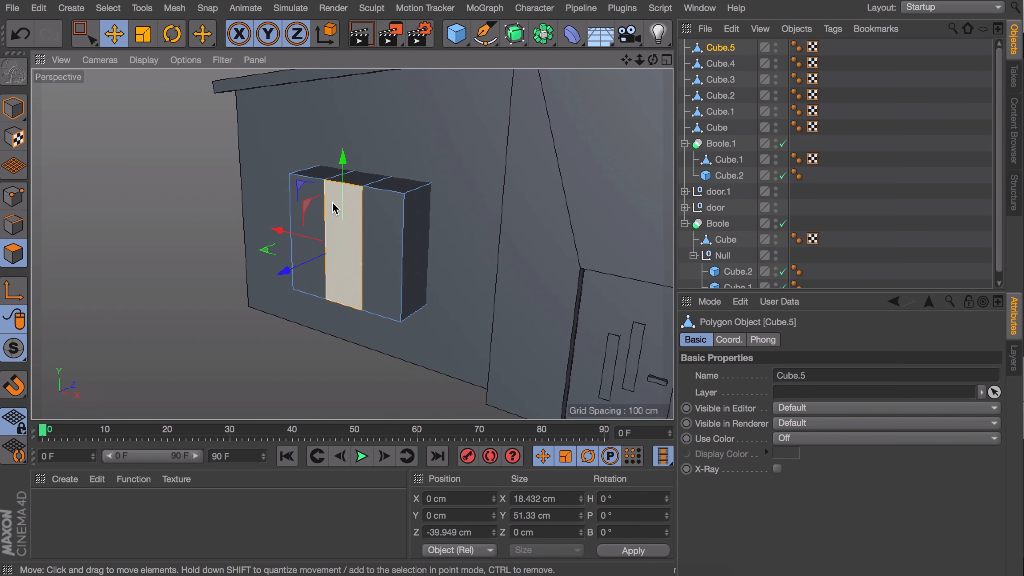
pyautogui.moveTo(287, 275); pyautogui.dragTo(255, 277)
pyautogui.hotkey('ctrl', 'z')
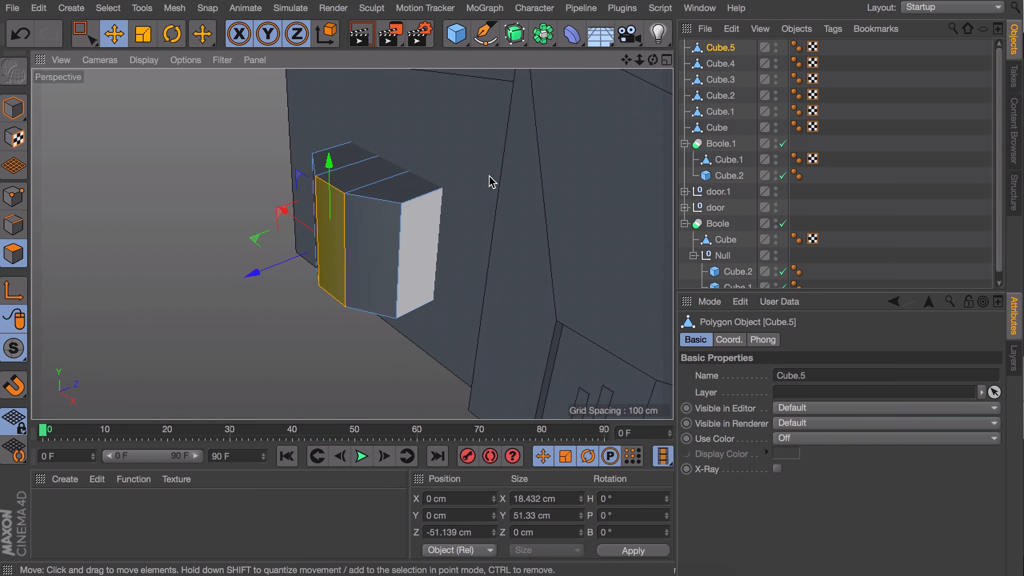
# Step: Delete the Phong tag from the bay window object Cube.5
pyautogui.moveTo(654, 60); pyautogui.dragTo(633, 76)
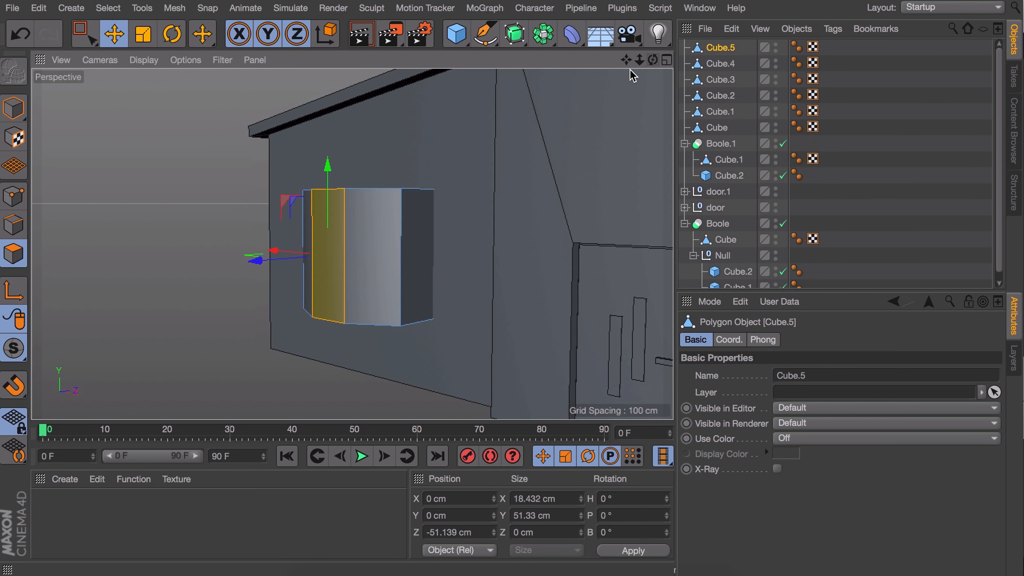
pyautogui.click(797, 46)
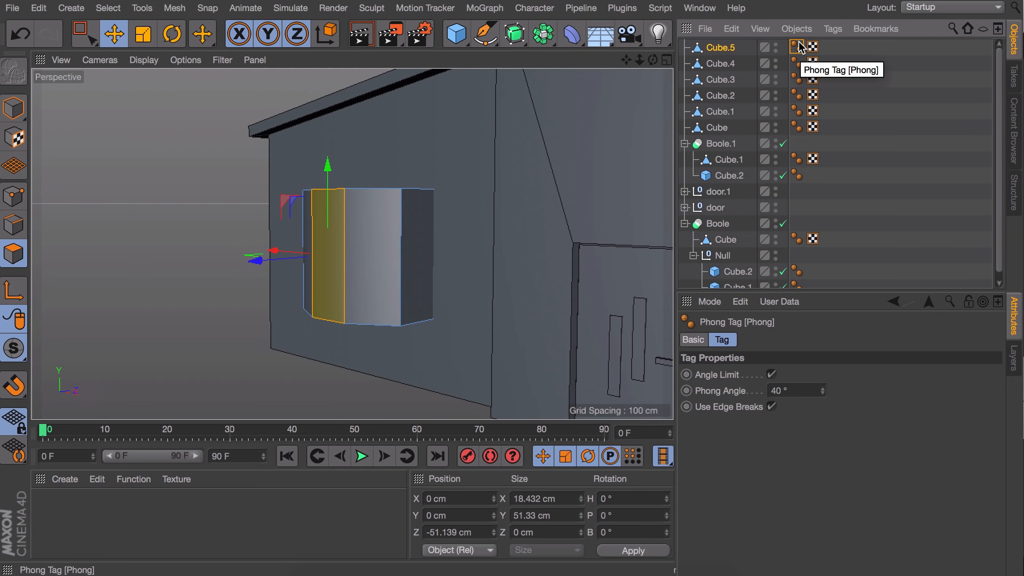
pyautogui.press('Delete')
# Step: Inset the bay's three outer faces individually by about 1.3 cm with Preserve Groups turned off
pyautogui.keyDown('alt'); pyautogui.moveTo(418, 199); pyautogui.dragTo(383, 271); pyautogui.keyUp('alt')
pyautogui.keyDown('alt'); pyautogui.moveTo(367, 272); pyautogui.dragTo(383, 210, button='right'); pyautogui.keyUp('alt')
pyautogui.click(372, 207)
pyautogui.keyDown('shift'); pyautogui.click(275, 159); pyautogui.keyUp('shift')
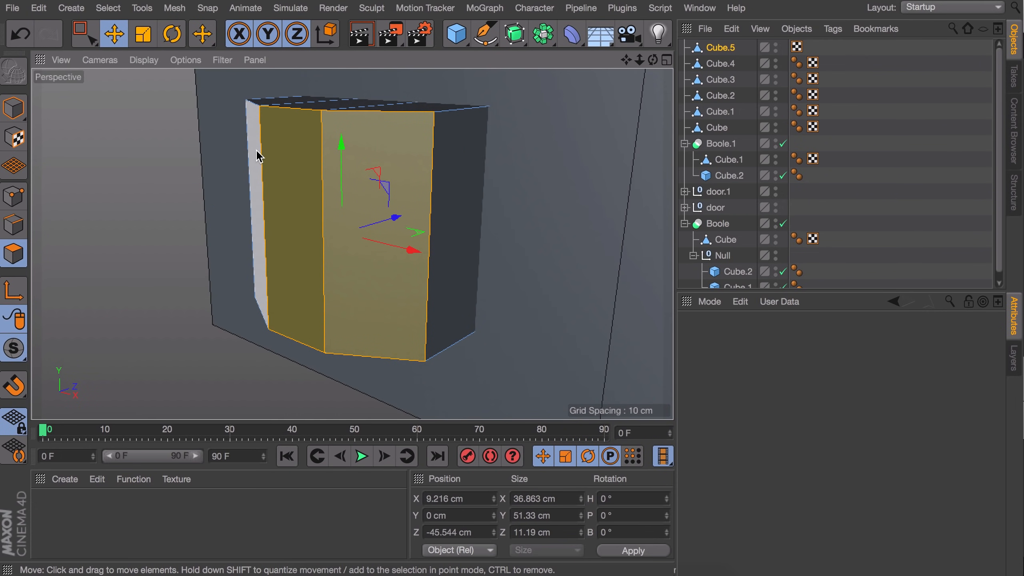
pyautogui.keyDown('shift'); pyautogui.click(258, 156); pyautogui.keyUp('shift')
pyautogui.press('i')
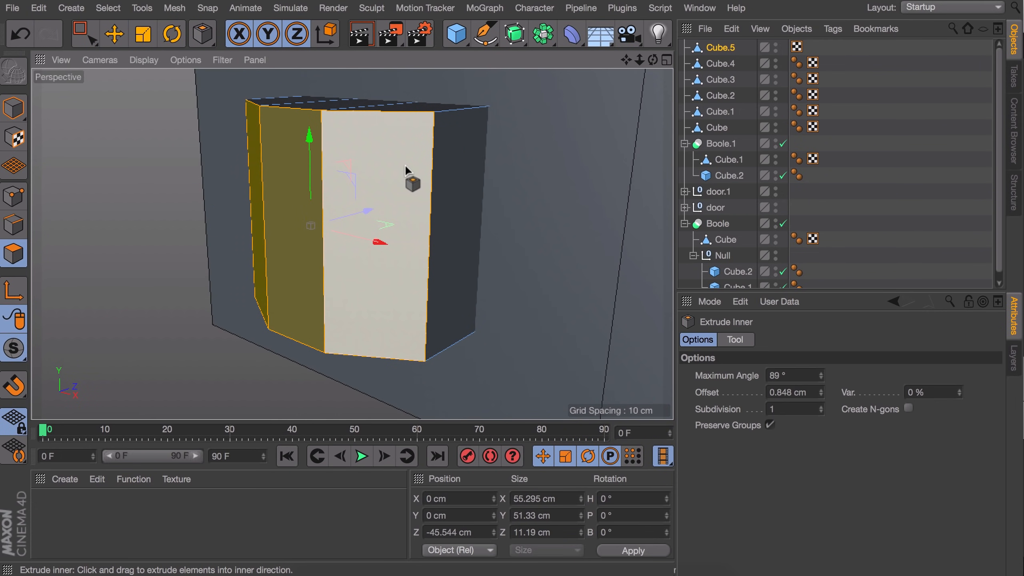
pyautogui.moveTo(421, 162); pyautogui.dragTo(375, 160)
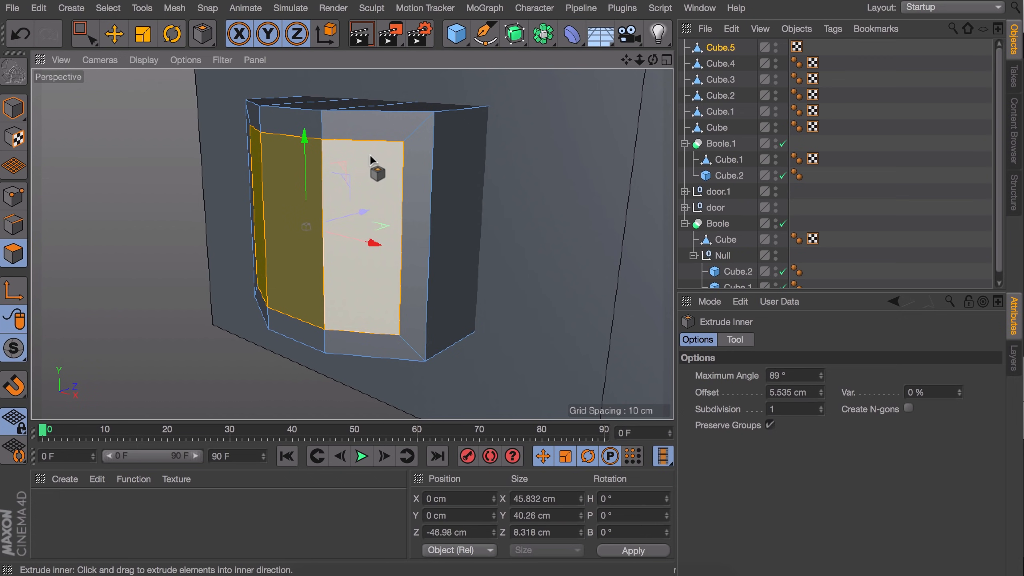
pyautogui.hotkey('ctrl', 'z')
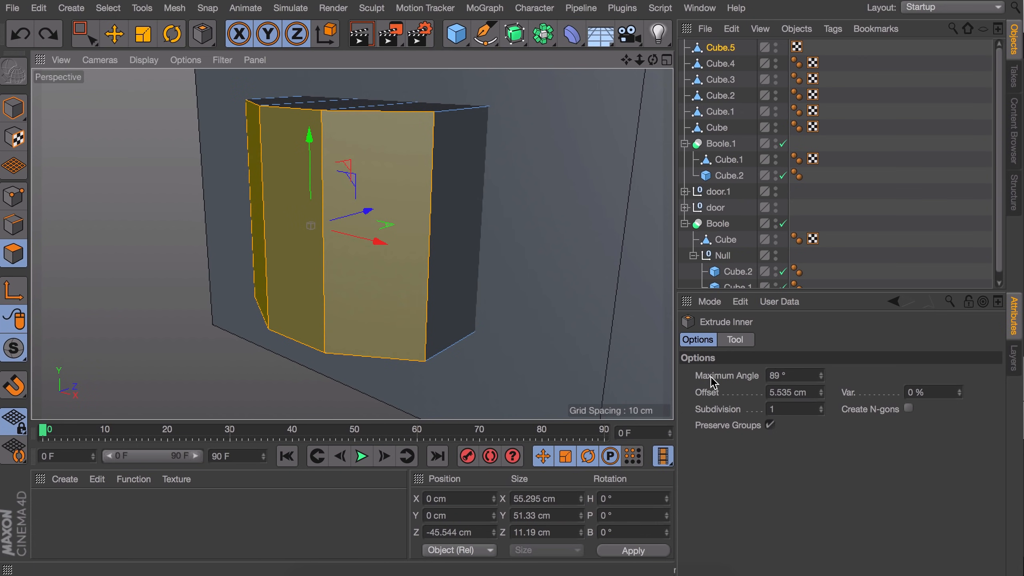
pyautogui.click(770, 424)
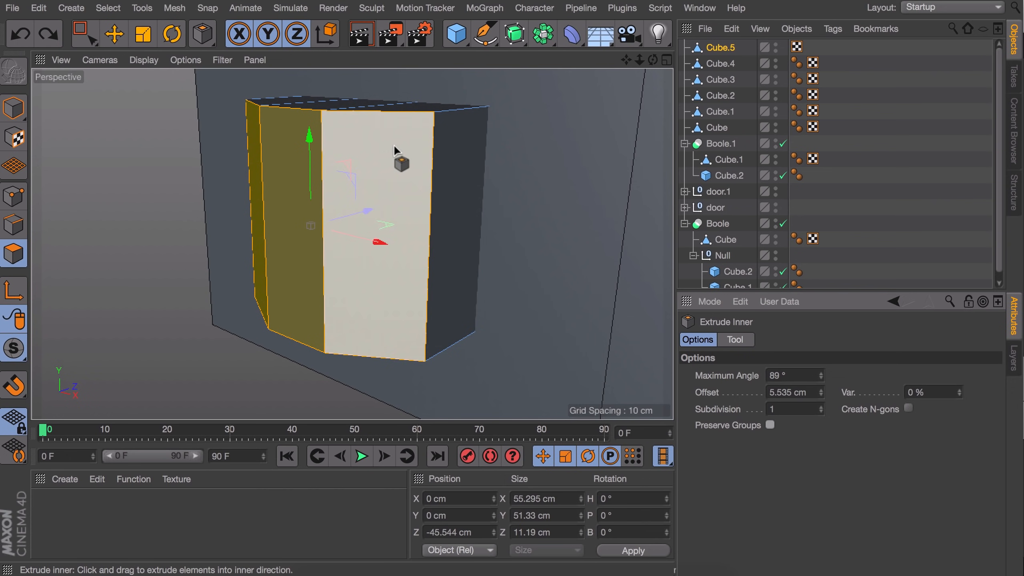
pyautogui.moveTo(400, 164); pyautogui.dragTo(376, 166)
pyautogui.click(378, 196)
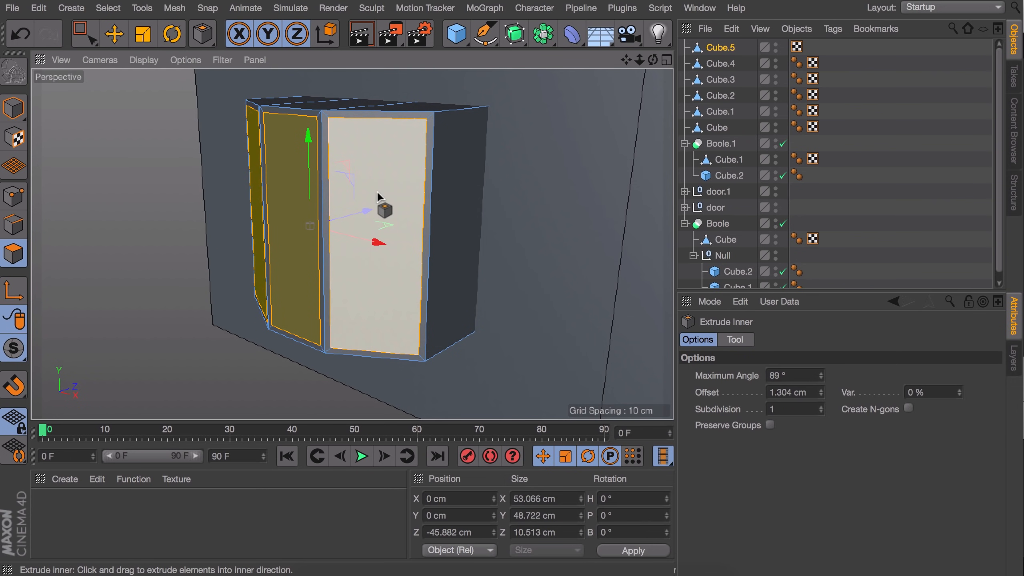
# Step: Extrude the three inset bay panels inward by about 1.8 cm
pyautogui.press('d')
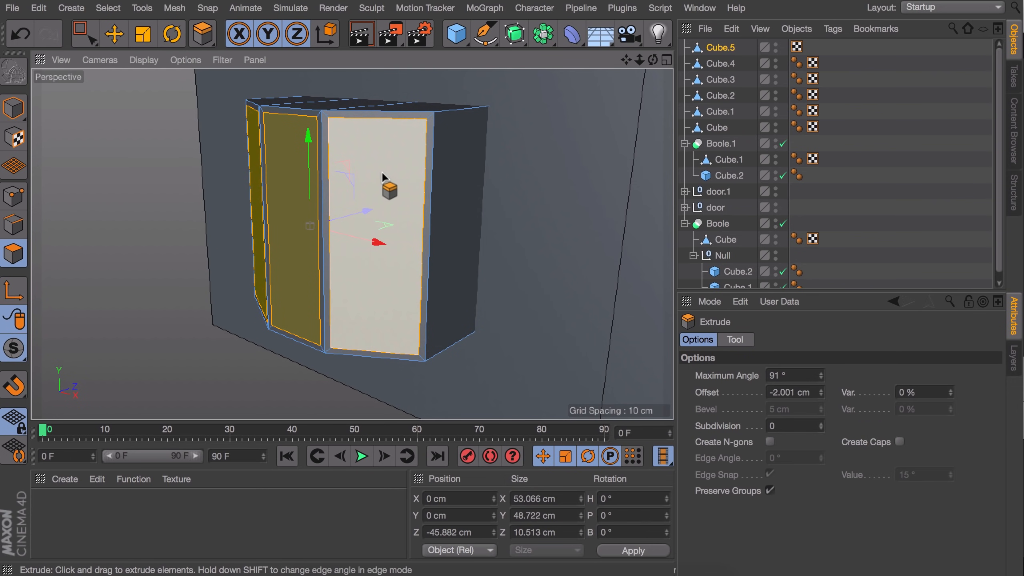
pyautogui.moveTo(378, 197); pyautogui.dragTo(365, 198)
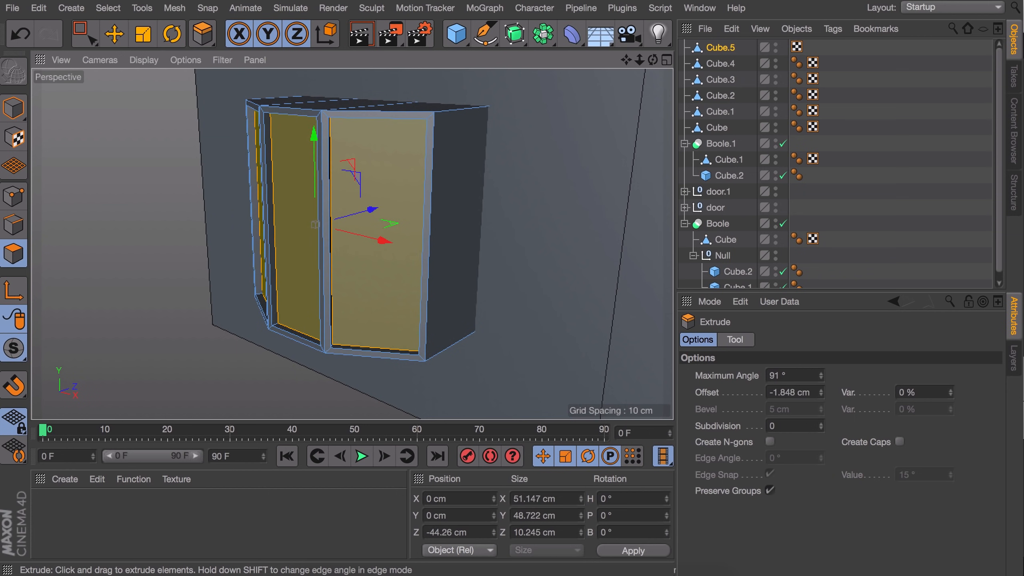
pyautogui.keyDown('alt'); pyautogui.moveTo(365, 198); pyautogui.dragTo(267, 124); pyautogui.keyUp('alt')
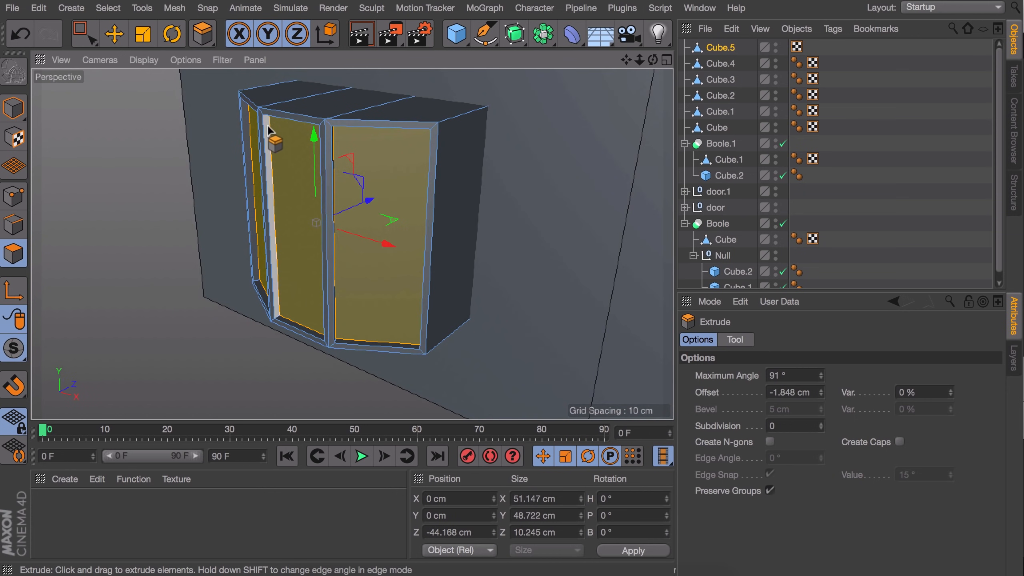
# Step: Widen the bay's three top faces as one group to about 59.9 by 95.6 cm and extrude them upward by about 2.5 cm
pyautogui.click(270, 100)
pyautogui.keyDown('shift'); pyautogui.click(327, 104); pyautogui.keyUp('shift')
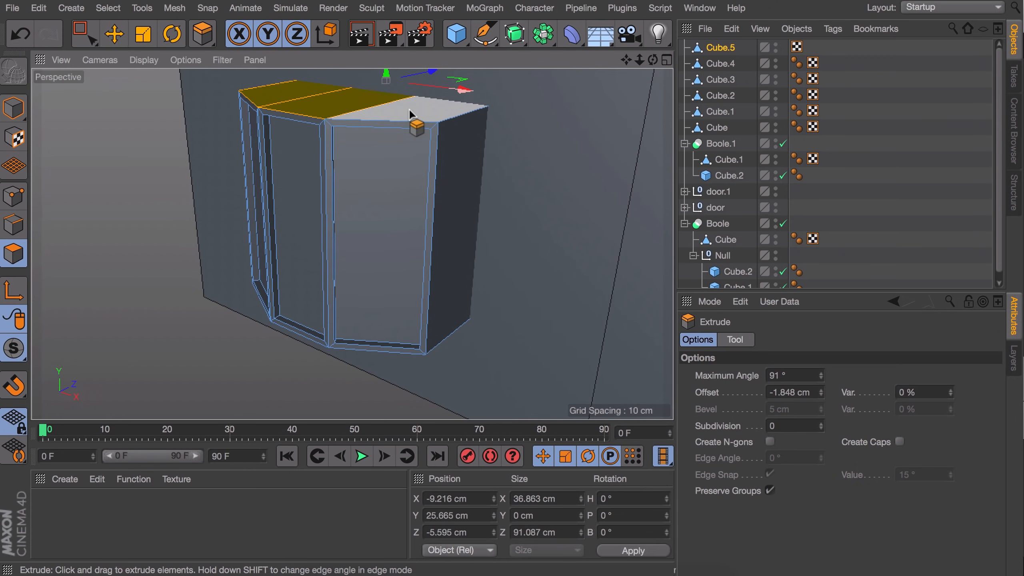
pyautogui.keyDown('shift'); pyautogui.click(409, 107); pyautogui.keyUp('shift')
pyautogui.press('i')
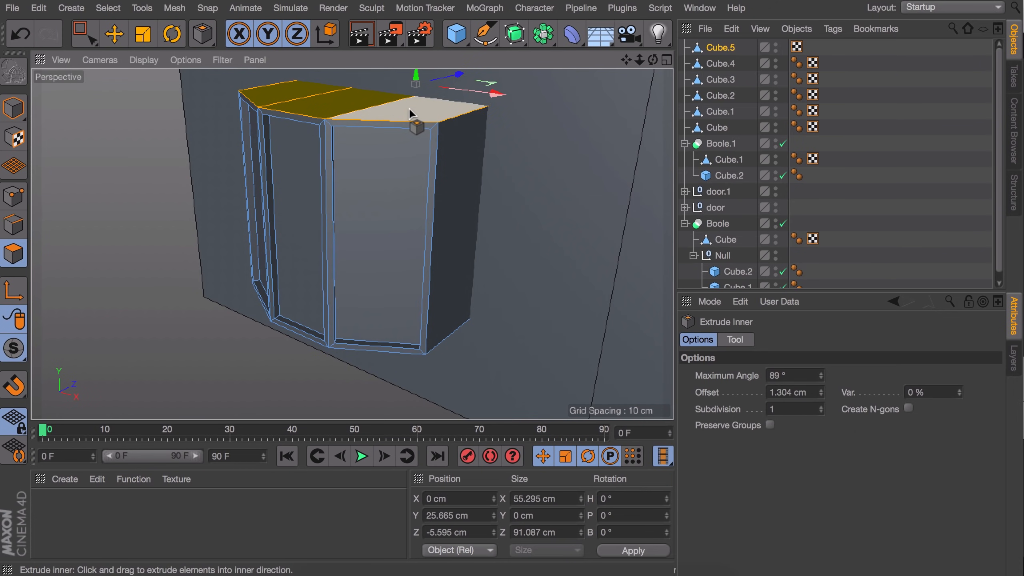
pyautogui.keyDown('alt'); pyautogui.moveTo(374, 116); pyautogui.dragTo(428, 205, button='middle'); pyautogui.keyUp('alt')
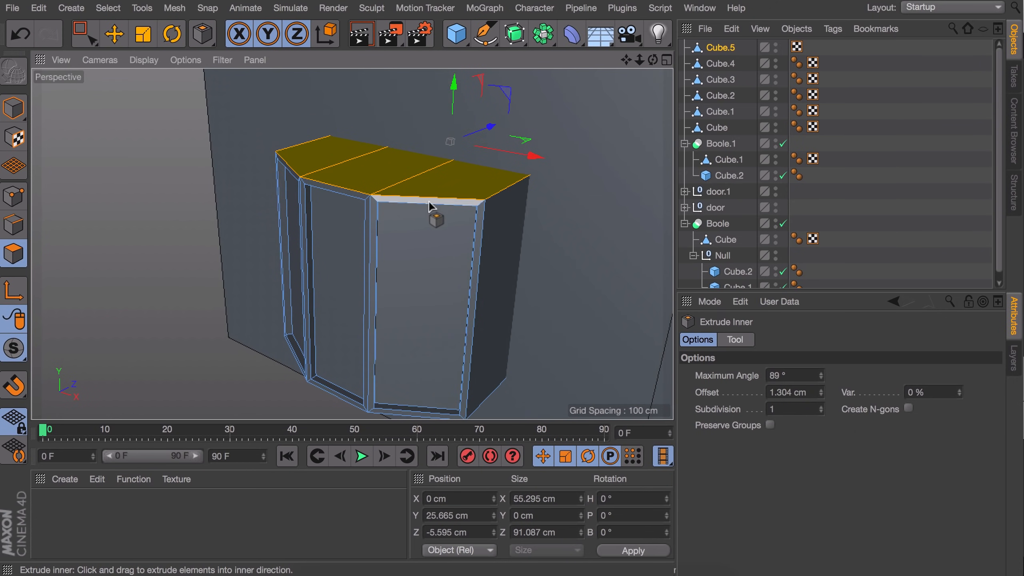
pyautogui.click(770, 426)
pyautogui.moveTo(354, 178); pyautogui.dragTo(341, 179)
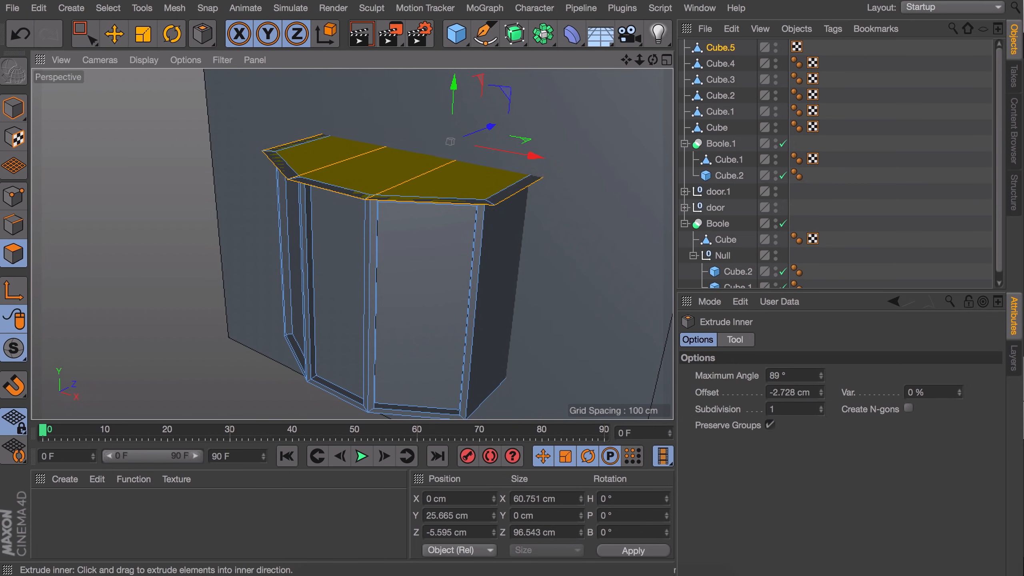
pyautogui.press('d')
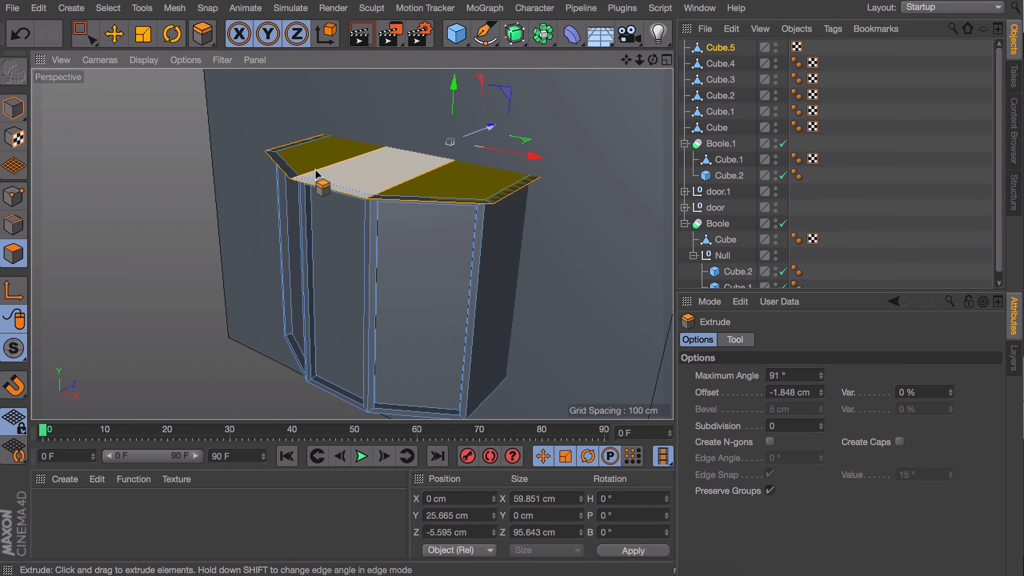
pyautogui.moveTo(340, 170); pyautogui.dragTo(373, 294)
# Step: Widen the bay's three bottom faces to about 60.9 by 96.6 cm, extrude them down by about 5.1 cm, and return to object mode
pyautogui.keyDown('shift'); pyautogui.click(373, 294); pyautogui.keyUp('shift')
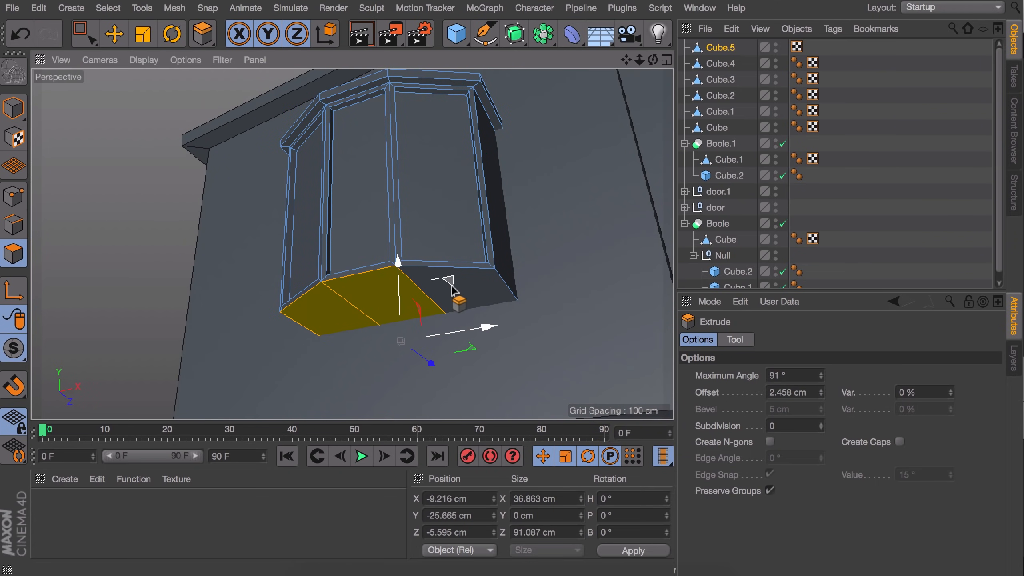
pyautogui.press('i')
pyautogui.keyDown('shift'); pyautogui.click(487, 291); pyautogui.keyUp('shift')
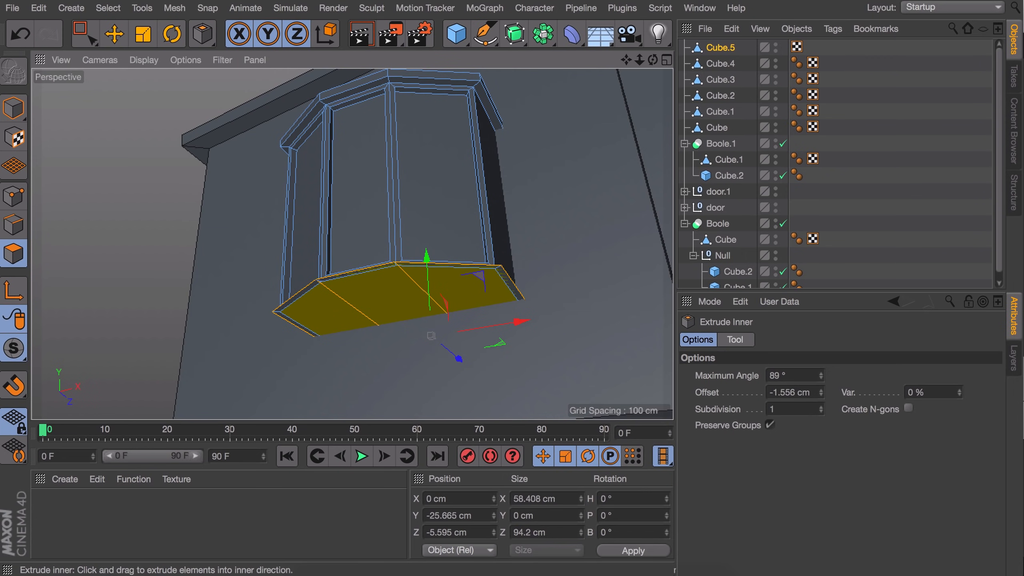
pyautogui.keyDown('alt'); pyautogui.moveTo(440, 270); pyautogui.dragTo(414, 347); pyautogui.keyUp('alt')
pyautogui.press('d')
pyautogui.moveTo(414, 348); pyautogui.dragTo(456, 347)
pyautogui.click(7, 99)
pyautogui.scroll(-5, 400, 251)
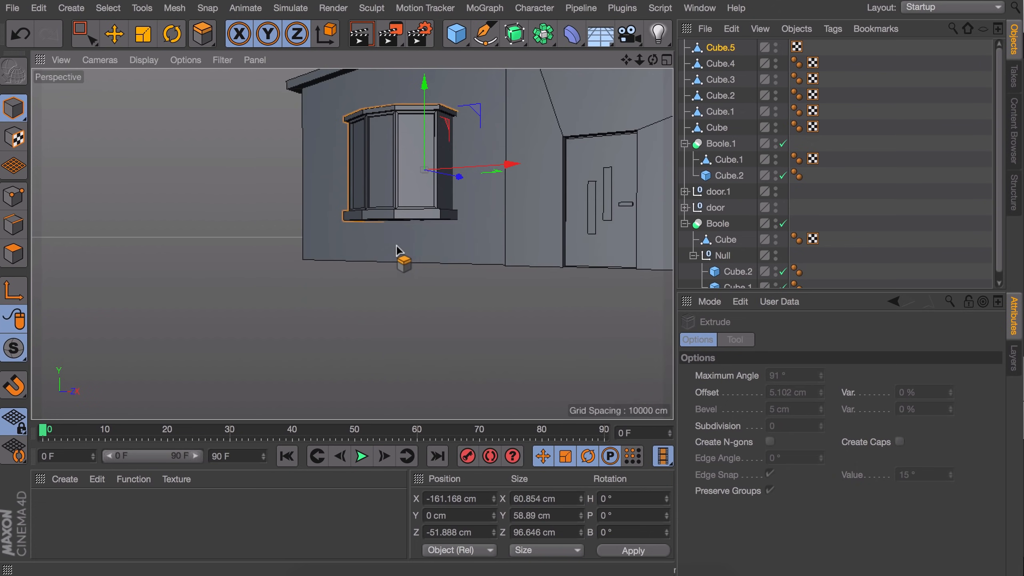
pyautogui.press('e')
pyautogui.keyDown('alt'); pyautogui.moveTo(565, 209); pyautogui.dragTo(307, 230); pyautogui.keyUp('alt')
pyautogui.moveTo(482, 199); pyautogui.dragTo(490, 199)
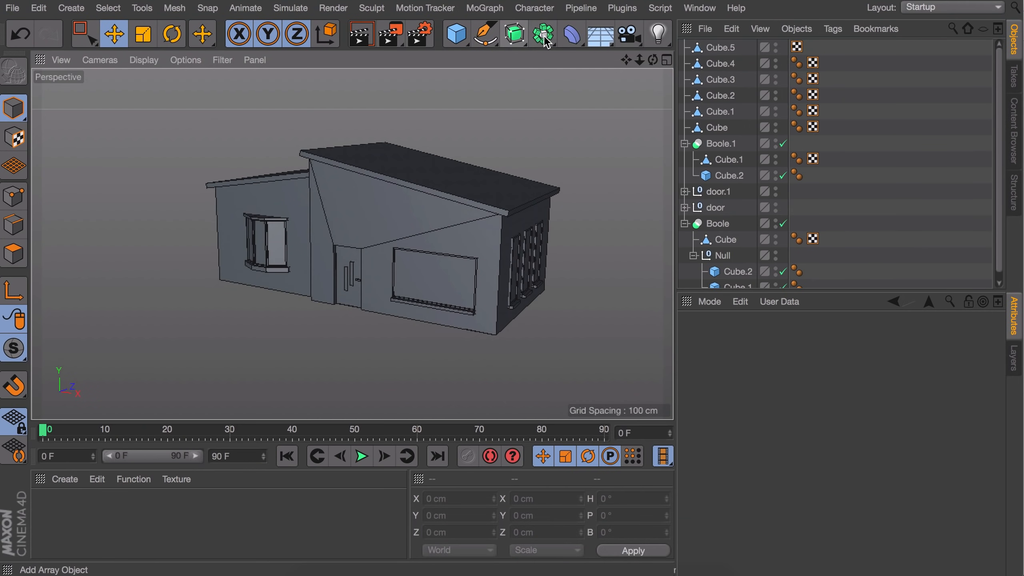
# Step: Add a cylinder about 8.5 cm wide and 17 cm tall, and move it to about X -54.4, Z -133.9 cm
pyautogui.click(449, 41)
pyautogui.click(773, 52)
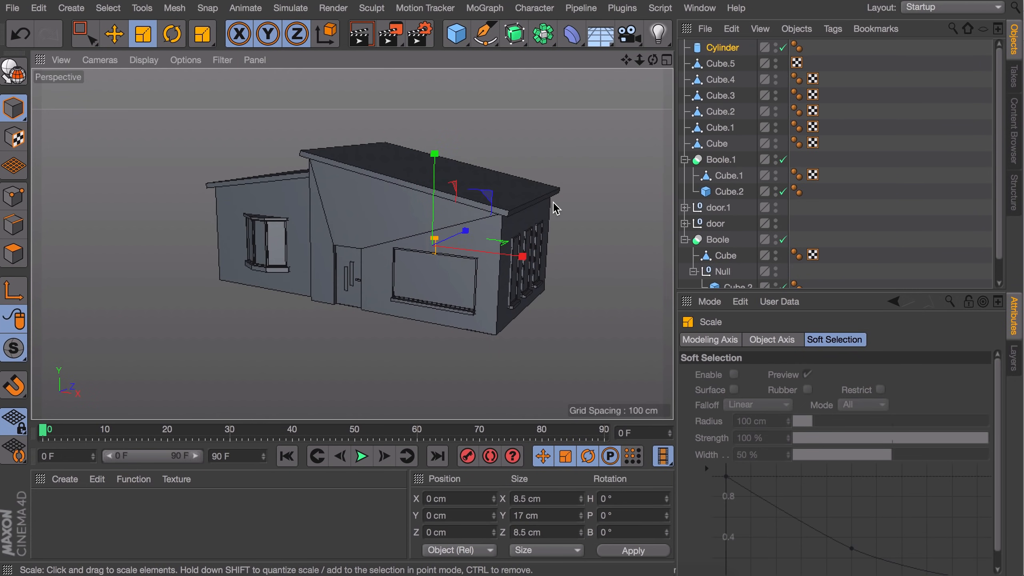
pyautogui.moveTo(463, 189); pyautogui.dragTo(397, 277)
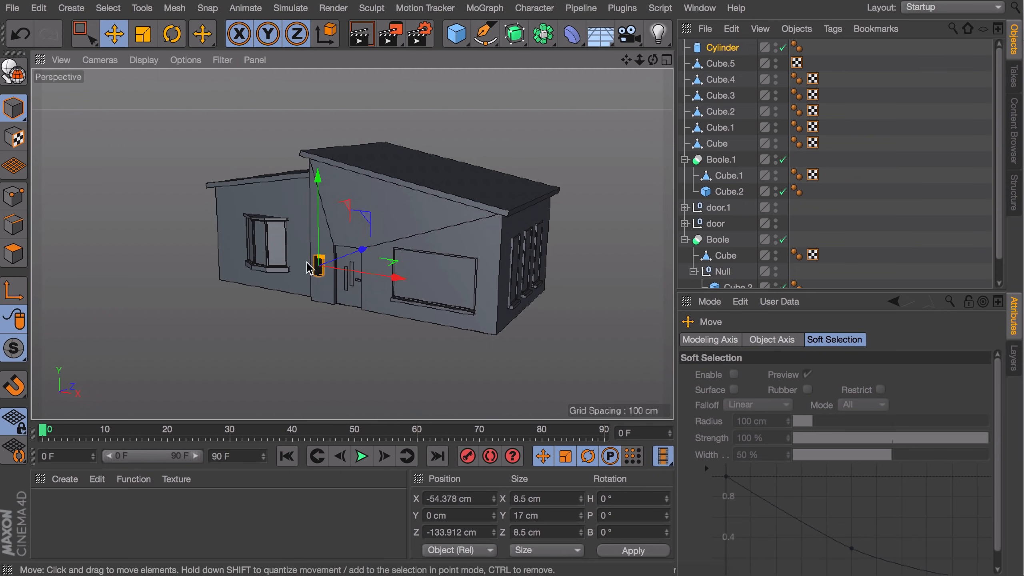
# Step: Place the cylinder by the wall beside the front door at about X -85.2, Z -89 cm, scaled to about 7.9 by 15.8 cm
pyautogui.scroll(5, 286, 275)
pyautogui.moveTo(279, 354); pyautogui.dragTo(478, 247)
pyautogui.moveTo(508, 315); pyautogui.dragTo(243, 283)
pyautogui.press('t')
pyautogui.press('e')
pyautogui.moveTo(414, 222); pyautogui.dragTo(387, 229)
pyautogui.keyDown('alt'); pyautogui.moveTo(313, 259); pyautogui.dragTo(318, 192); pyautogui.keyUp('alt')
pyautogui.press('t')
pyautogui.moveTo(307, 226); pyautogui.dragTo(353, 227)
# Step: Create a thin horizontal cylinder as a wall mount behind the upright cylinder, and move the upright one out to about Z -91.1 cm
pyautogui.press('r')
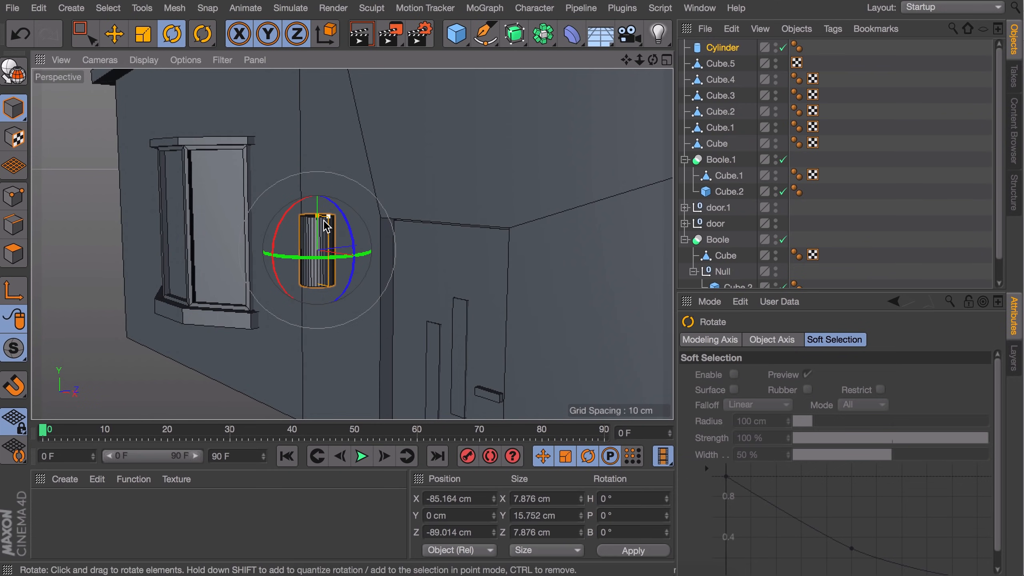
pyautogui.moveTo(290, 213); pyautogui.dragTo(344, 207)
pyautogui.press('e')
pyautogui.moveTo(366, 244); pyautogui.dragTo(376, 265)
pyautogui.scroll(5, 378, 245)
pyautogui.moveTo(380, 221); pyautogui.dragTo(288, 247)
pyautogui.hotkey('ctrl', 'z')
pyautogui.hotkey('ctrl', 'z')
pyautogui.click(285, 204)
pyautogui.moveTo(336, 231); pyautogui.dragTo(341, 230)
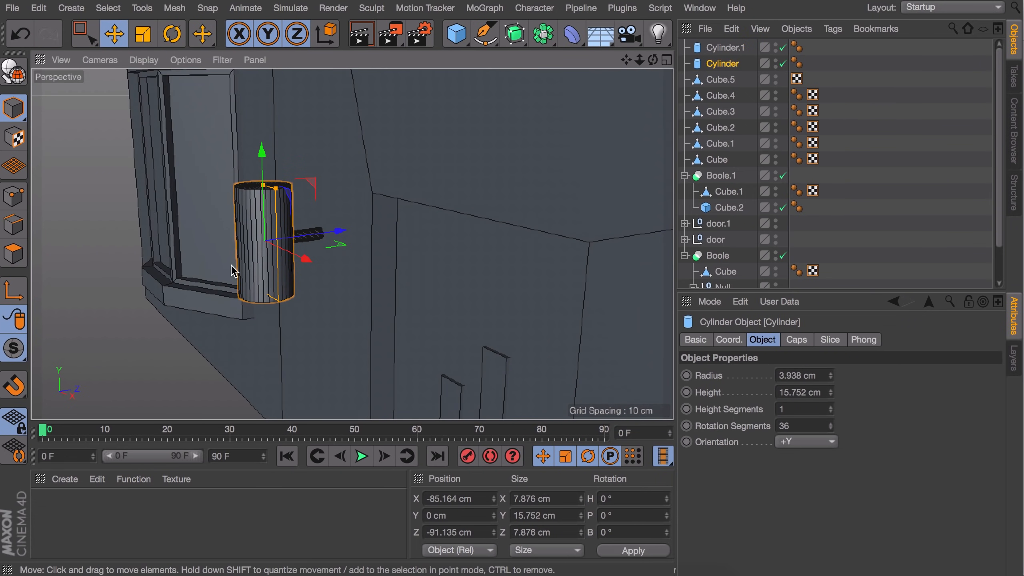
# Step: Make the upright cylinder editable and scale its top ring of points inward to taper it into a lampshade shape
pyautogui.keyDown('alt'); pyautogui.moveTo(228, 256); pyautogui.dragTo(344, 238); pyautogui.keyUp('alt')
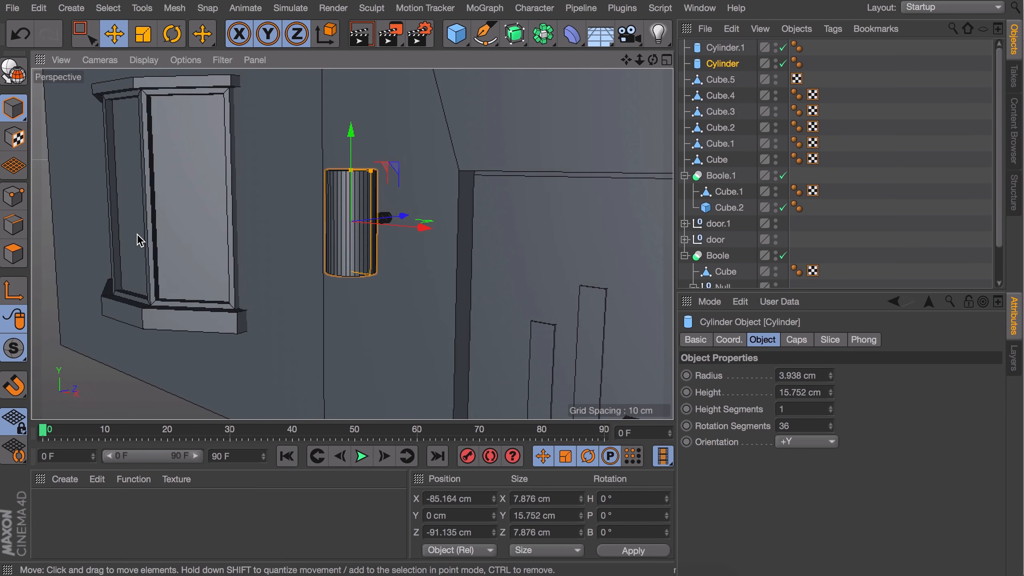
pyautogui.press('c')
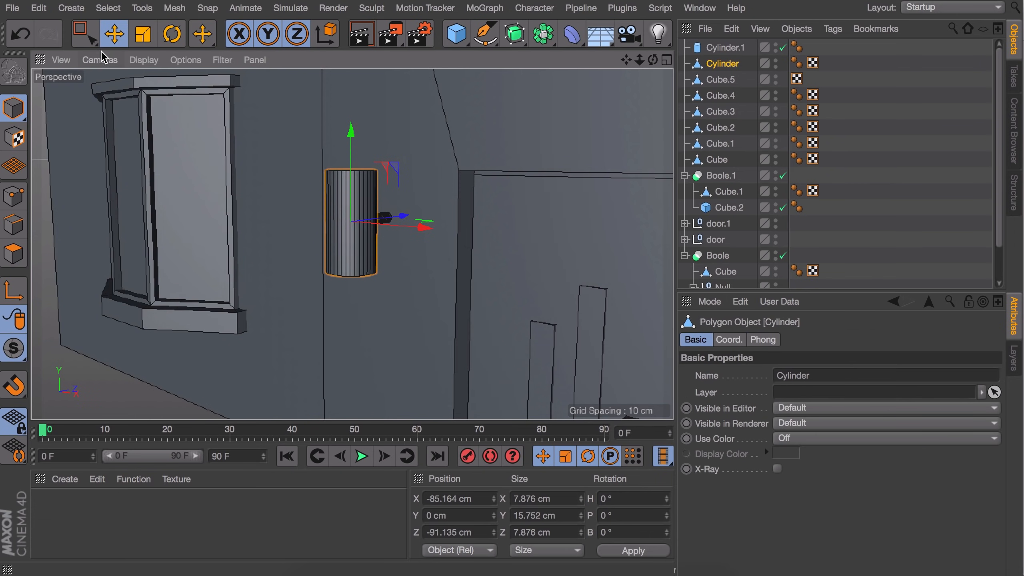
pyautogui.click(85, 34)
pyautogui.click(156, 83)
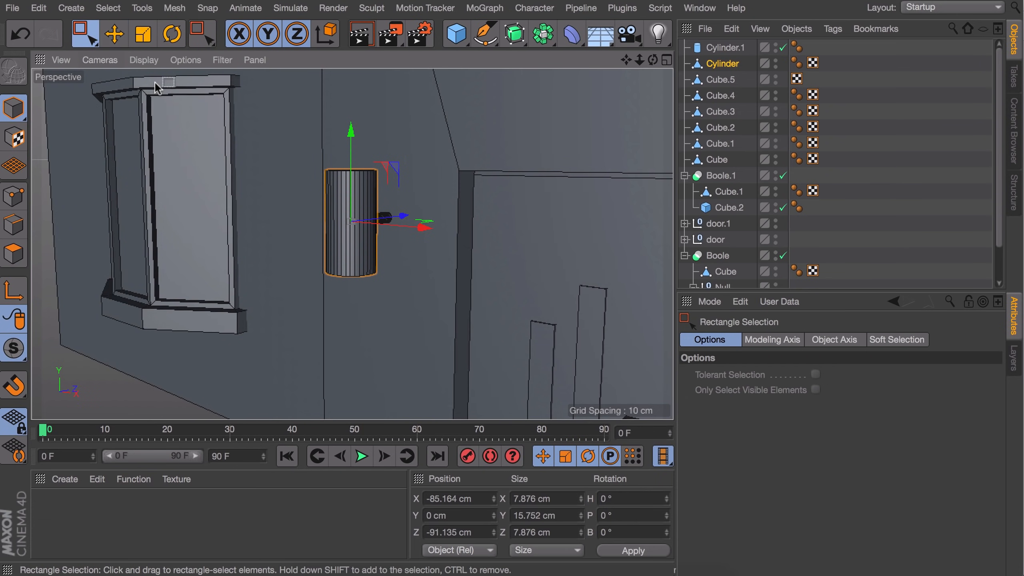
pyautogui.click(13, 196)
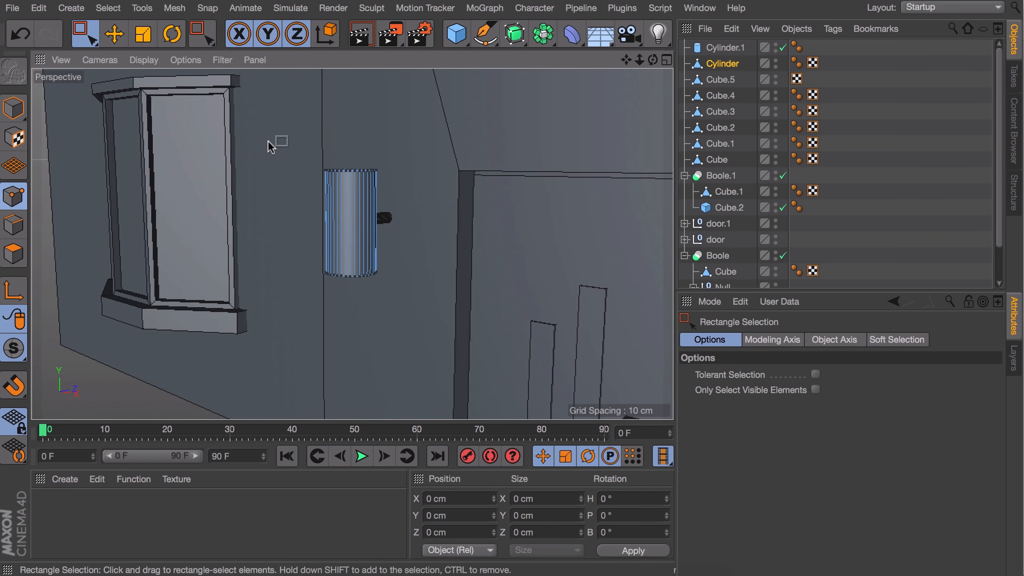
pyautogui.moveTo(280, 131); pyautogui.dragTo(437, 184)
pyautogui.press('t')
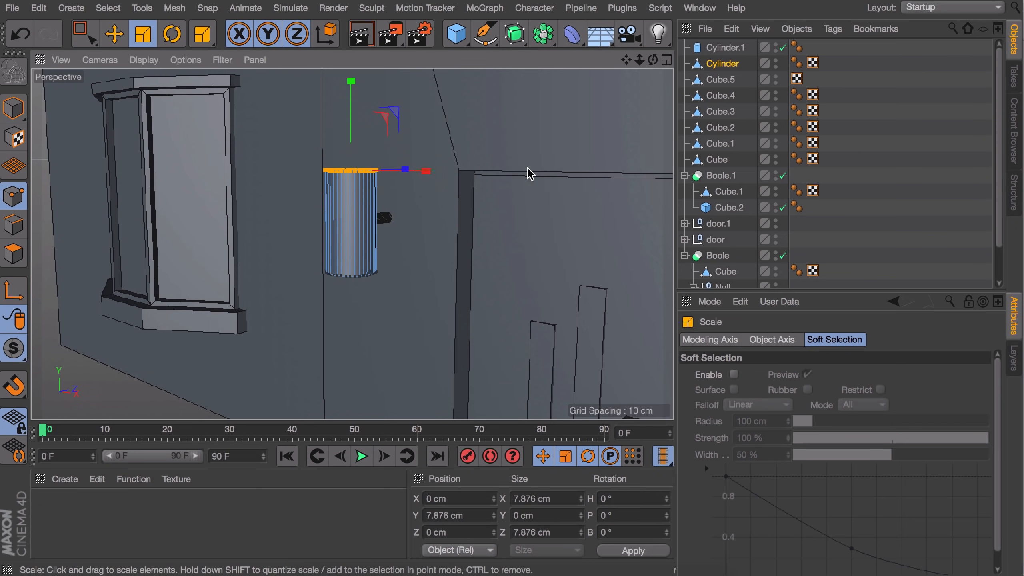
pyautogui.moveTo(530, 171); pyautogui.dragTo(242, 174)
# Step: Shorten the tapered cylinder to a height of about 10.5 cm in object mode
pyautogui.click(13, 107)
pyautogui.moveTo(353, 129); pyautogui.dragTo(352, 159)
pyautogui.keyDown('alt'); pyautogui.moveTo(387, 194); pyautogui.dragTo(496, 215); pyautogui.keyUp('alt')
pyautogui.keyDown('alt'); pyautogui.moveTo(494, 218); pyautogui.dragTo(481, 251); pyautogui.keyUp('alt')
pyautogui.scroll(-10, 450, 238)
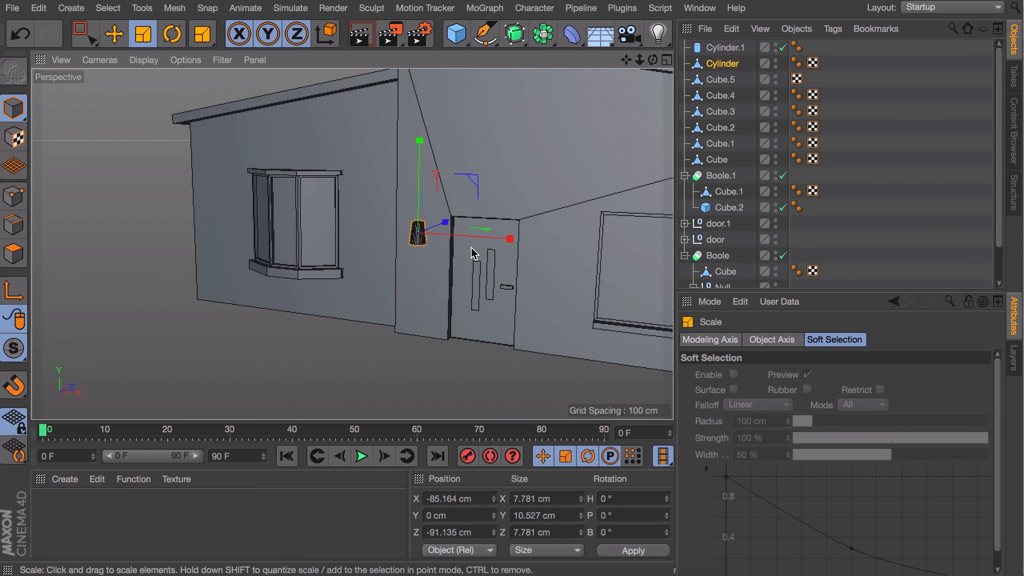
# Step: Group the tapered cylinder and its wall mount into one null and name it "lamp"
pyautogui.press('e')
pyautogui.keyDown('ctrl'); pyautogui.click(720, 48); pyautogui.keyUp('ctrl')
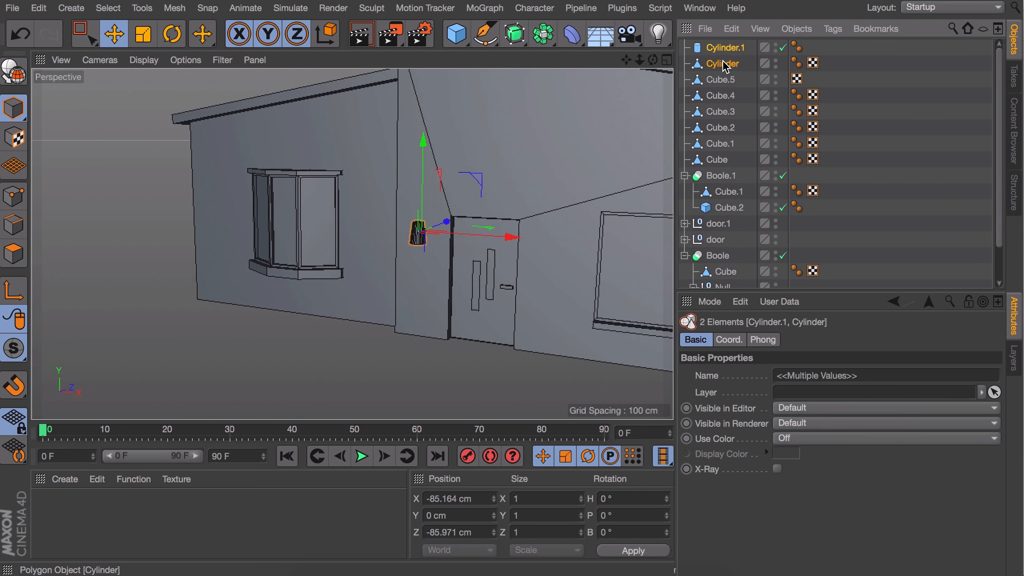
pyautogui.hotkey('alt', 'g')
pyautogui.press('m')
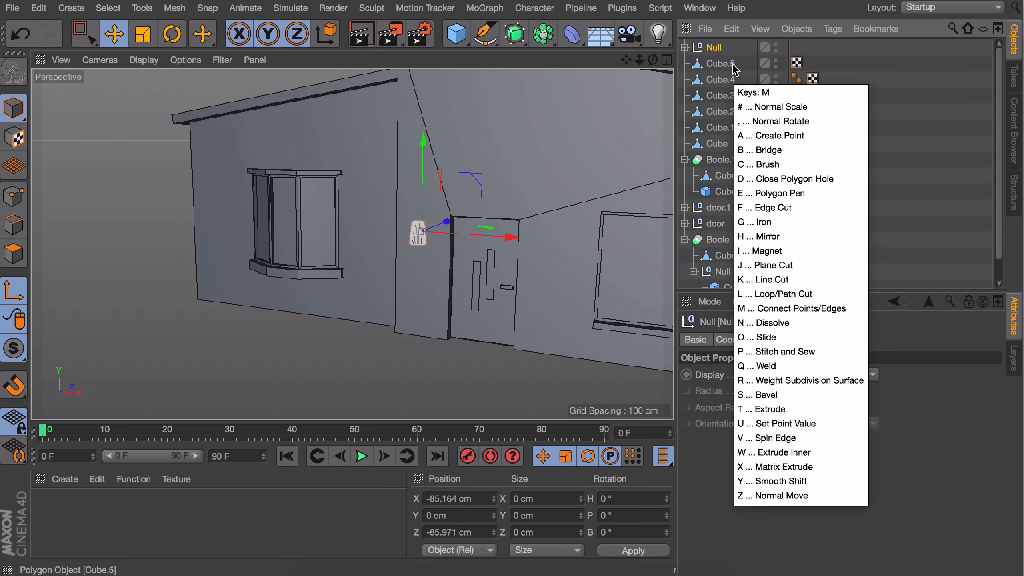
pyautogui.doubleClick(718, 48)
pyautogui.write('lamp')
pyautogui.press('Return')
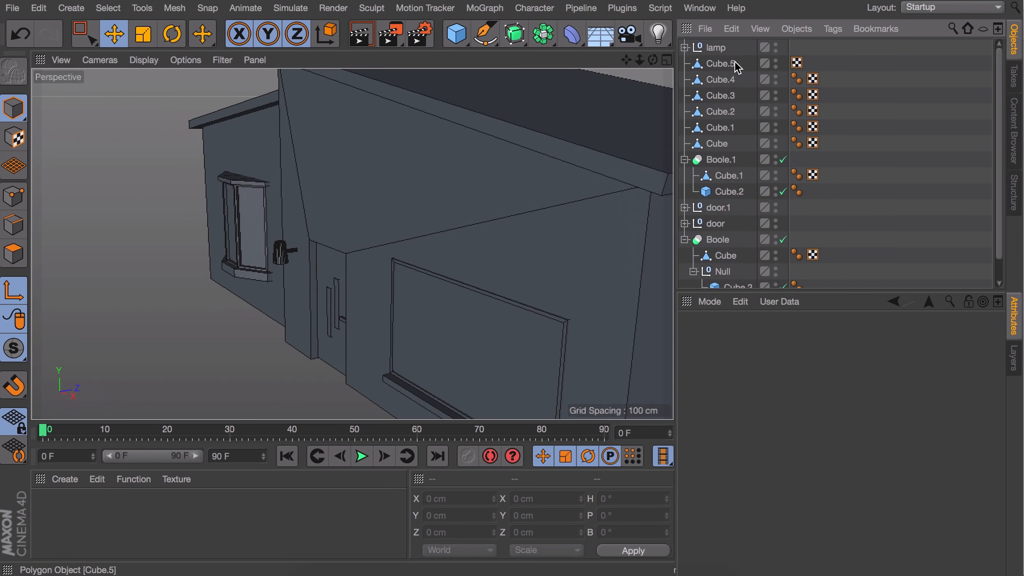
# Step: Duplicate the lamp, turn the copy 180° in heading, and place it on the rear wall beside the back door
pyautogui.press('r')
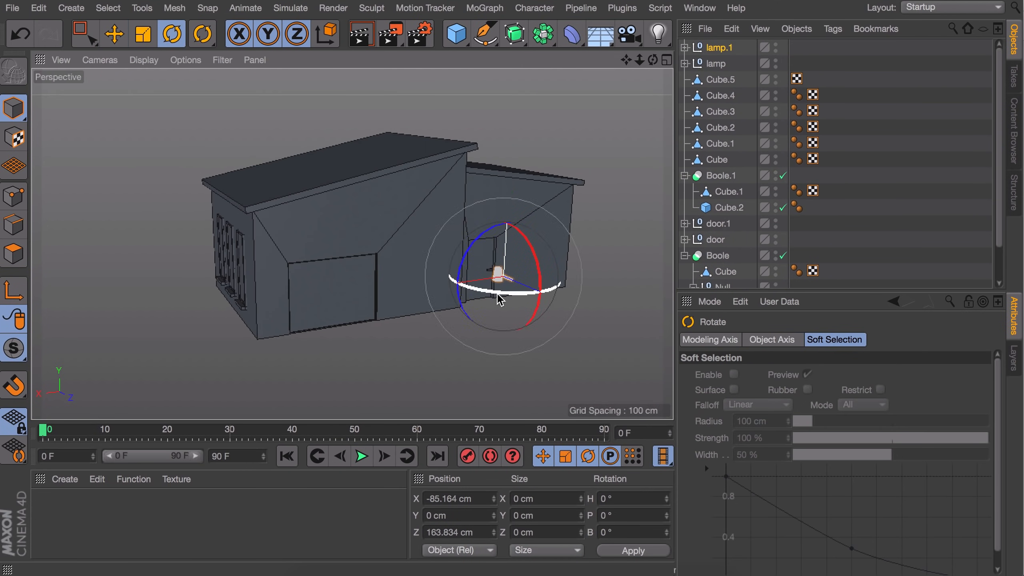
pyautogui.moveTo(536, 289); pyautogui.dragTo(433, 253)
pyautogui.press('e')
pyautogui.moveTo(500, 253); pyautogui.dragTo(565, 232)
# Step: Copy the rear lamp along the wall to a spot beside the garage door
pyautogui.scroll(5, 520, 260)
pyautogui.moveTo(437, 215); pyautogui.dragTo(445, 217)
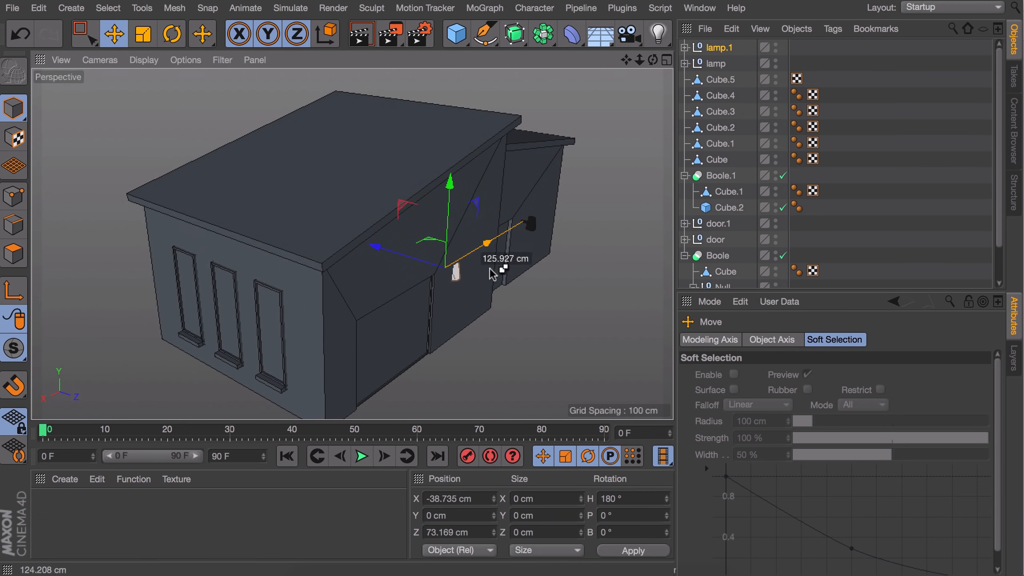
pyautogui.moveTo(484, 252); pyautogui.dragTo(498, 226)
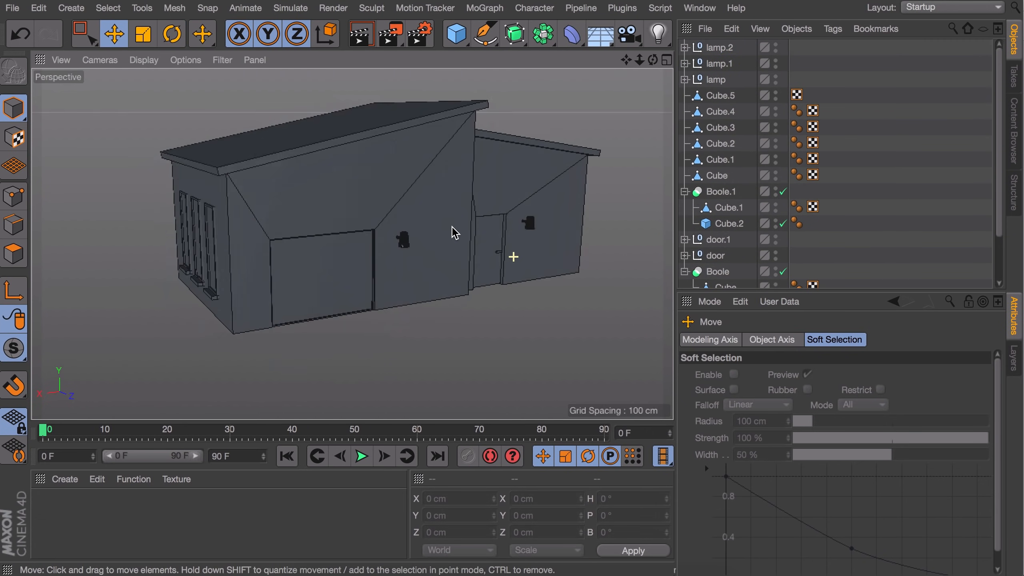
# Step: Create a cube for the chimney and move it toward the lower-roofed wing at about X -168.4 cm
pyautogui.keyDown('alt'); pyautogui.moveTo(455, 229); pyautogui.dragTo(480, 254); pyautogui.keyUp('alt')
pyautogui.keyDown('alt'); pyautogui.moveTo(202, 178); pyautogui.dragTo(355, 300, button='middle'); pyautogui.keyUp('alt')
pyautogui.scroll(3, 355, 299)
pyautogui.click(457, 34)
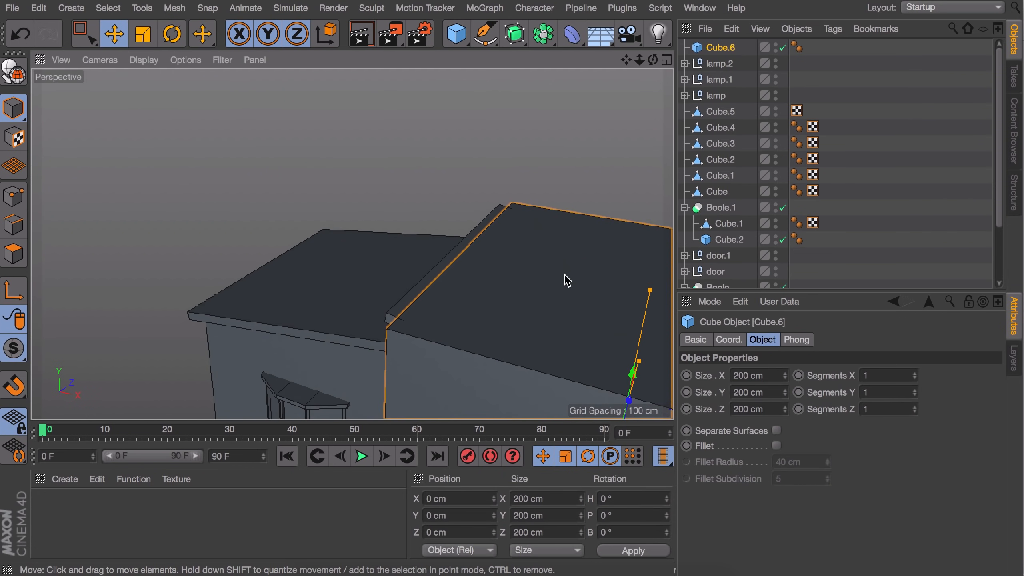
pyautogui.scroll(-8, 564, 274)
pyautogui.moveTo(629, 350); pyautogui.dragTo(546, 309)
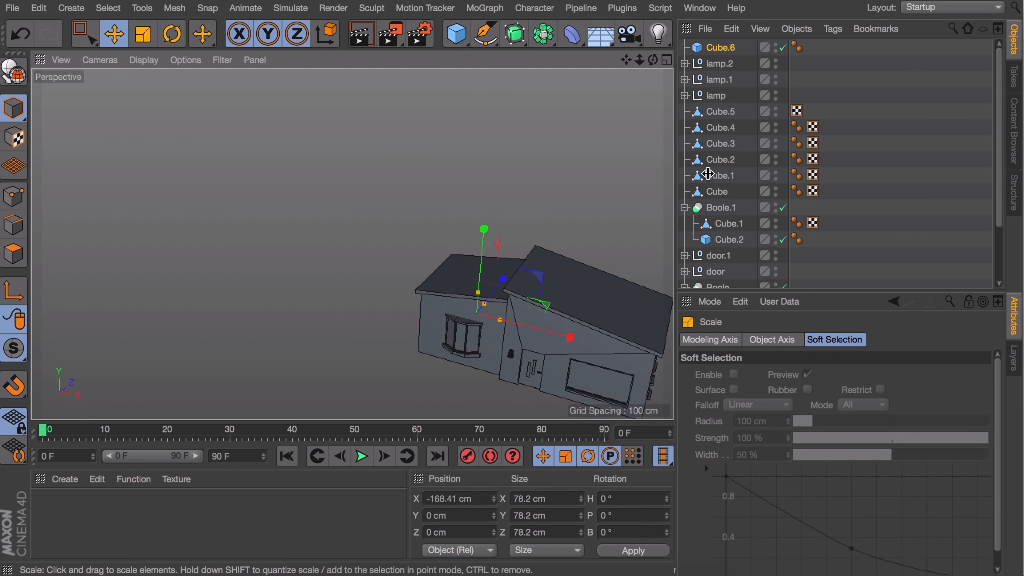
# Step: Scale the cube to about 17.3 x 41.4 x 23.7 cm and place it on the lower roof at about X -203.4, Y 66.5, Z 21.9 cm
pyautogui.moveTo(488, 317); pyautogui.dragTo(459, 263)
pyautogui.scroll(5, 498, 277)
pyautogui.press('t')
pyautogui.press('e')
pyautogui.moveTo(429, 247); pyautogui.dragTo(433, 218)
pyautogui.moveTo(404, 226); pyautogui.dragTo(404, 209)
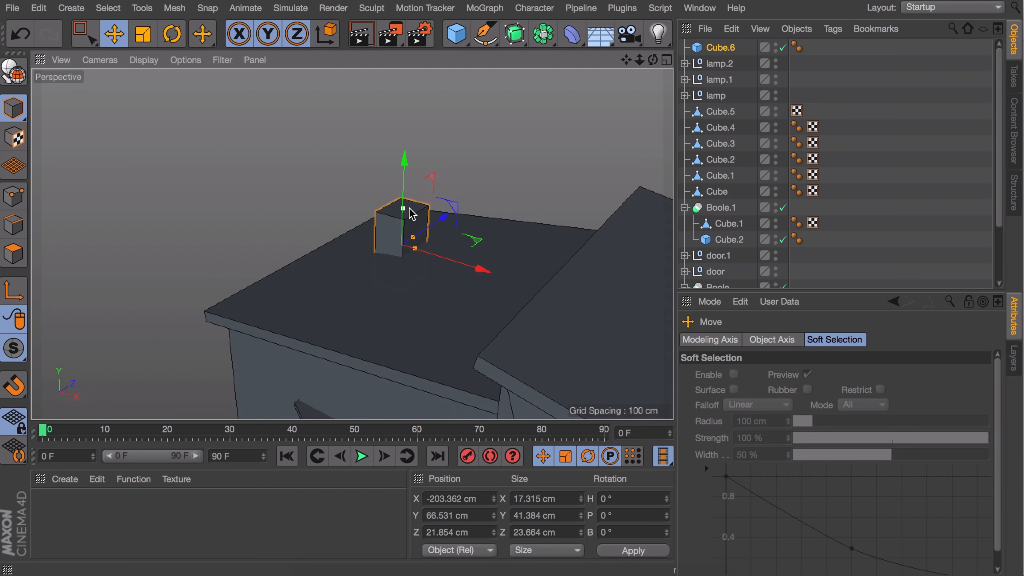
# Step: Enlarge the chimney cube to about 21.6 x 48.4 x 27.7 cm
pyautogui.keyDown('alt'); pyautogui.moveTo(419, 283); pyautogui.dragTo(444, 261); pyautogui.keyUp('alt')
pyautogui.scroll(-5, 447, 267)
pyautogui.press('t')
pyautogui.moveTo(580, 274); pyautogui.dragTo(614, 267)
pyautogui.press('e')
pyautogui.scroll(5, 446, 226)
pyautogui.keyDown('alt'); pyautogui.moveTo(446, 214); pyautogui.dragTo(430, 296); pyautogui.keyUp('alt')
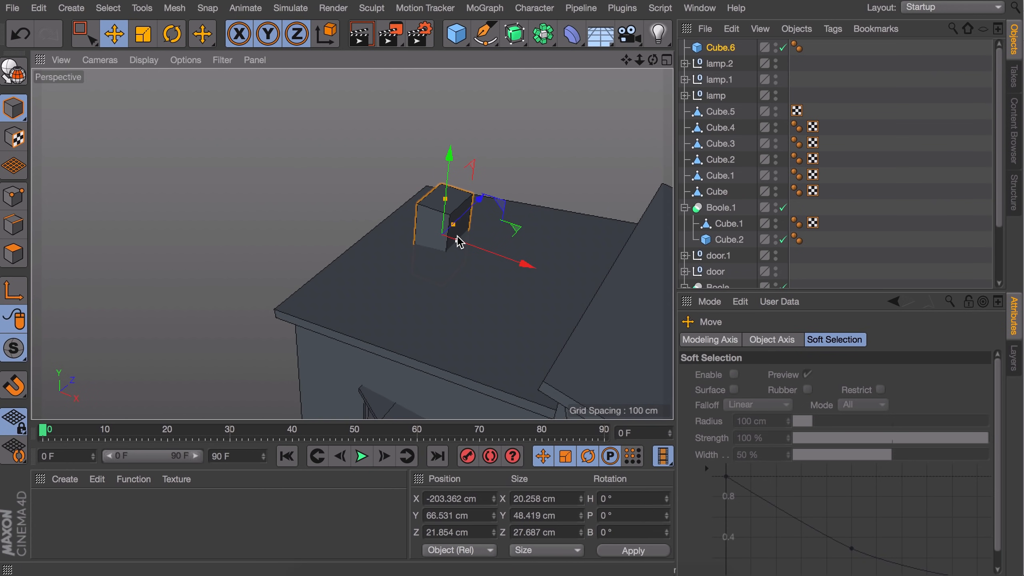
pyautogui.moveTo(458, 237); pyautogui.dragTo(460, 238)
pyautogui.scroll(3, 460, 238)
# Step: Make the chimney cube editable, inset its top face, and extrude that face about 18.8 cm inward to hollow the flue
pyautogui.press('c')
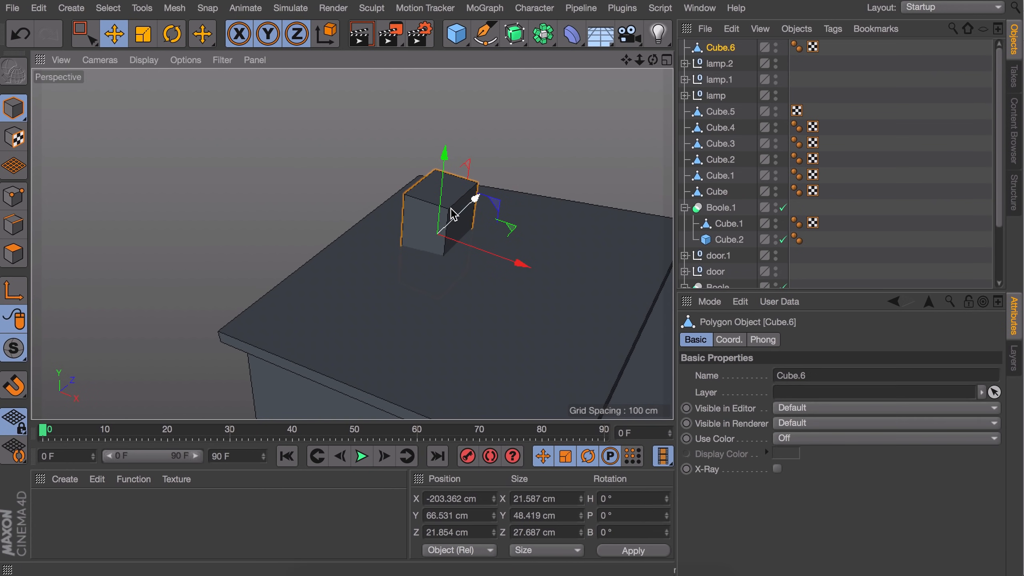
pyautogui.click(15, 253)
pyautogui.click(450, 183)
pyautogui.press('i')
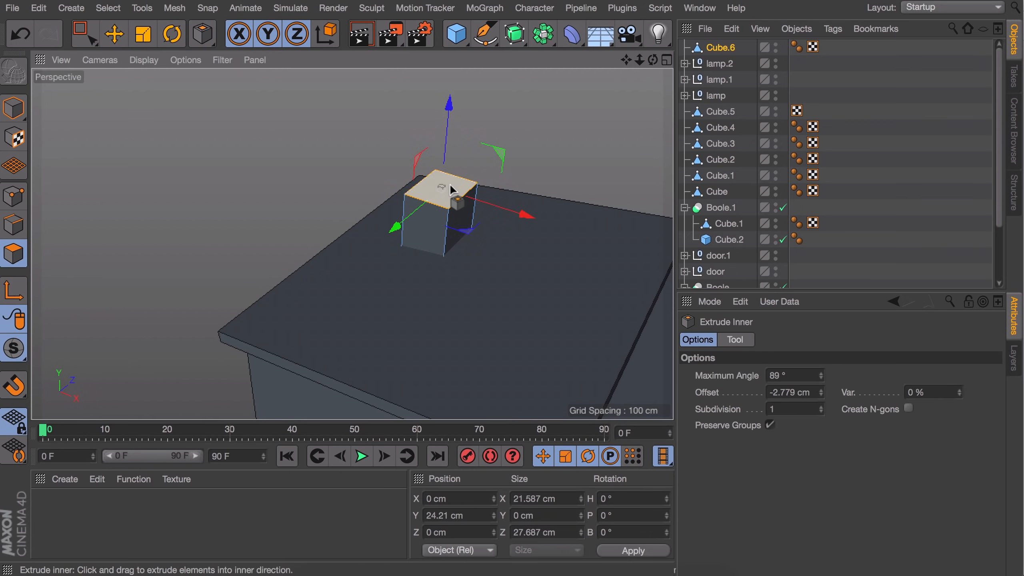
pyautogui.moveTo(450, 184); pyautogui.dragTo(419, 202)
pyautogui.press('d')
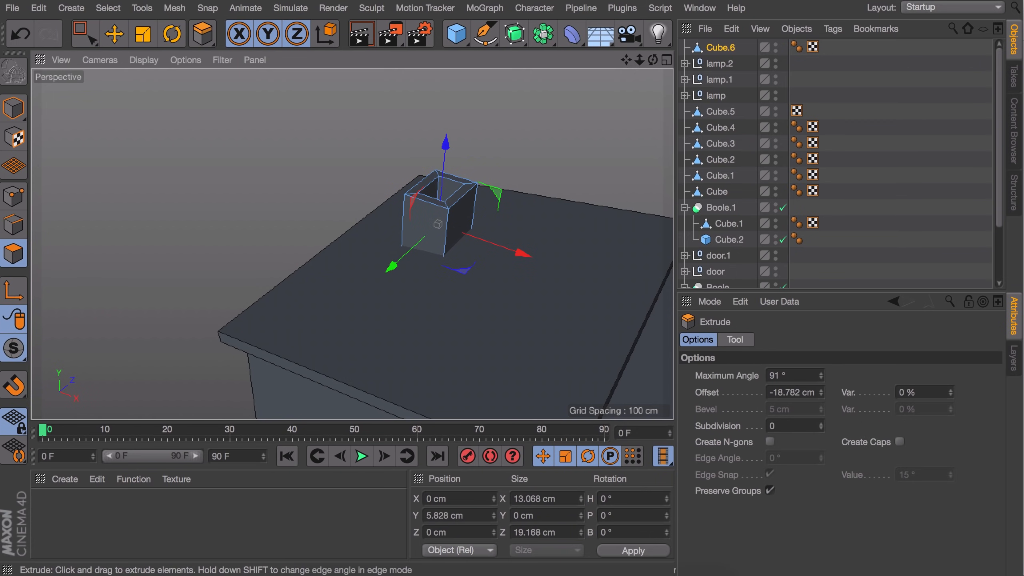
pyautogui.press('e')
pyautogui.click(887, 193)
# Step: Raise the whole chimney in object mode to about Y 78.2 cm
pyautogui.scroll(-10, 471, 247)
pyautogui.keyDown('alt'); pyautogui.moveTo(470, 247); pyautogui.dragTo(471, 270); pyautogui.keyUp('alt')
pyautogui.keyDown('alt'); pyautogui.moveTo(471, 270); pyautogui.dragTo(334, 238, button='middle'); pyautogui.keyUp('alt')
pyautogui.click(313, 204)
pyautogui.click(16, 110)
pyautogui.moveTo(315, 146); pyautogui.dragTo(315, 132)
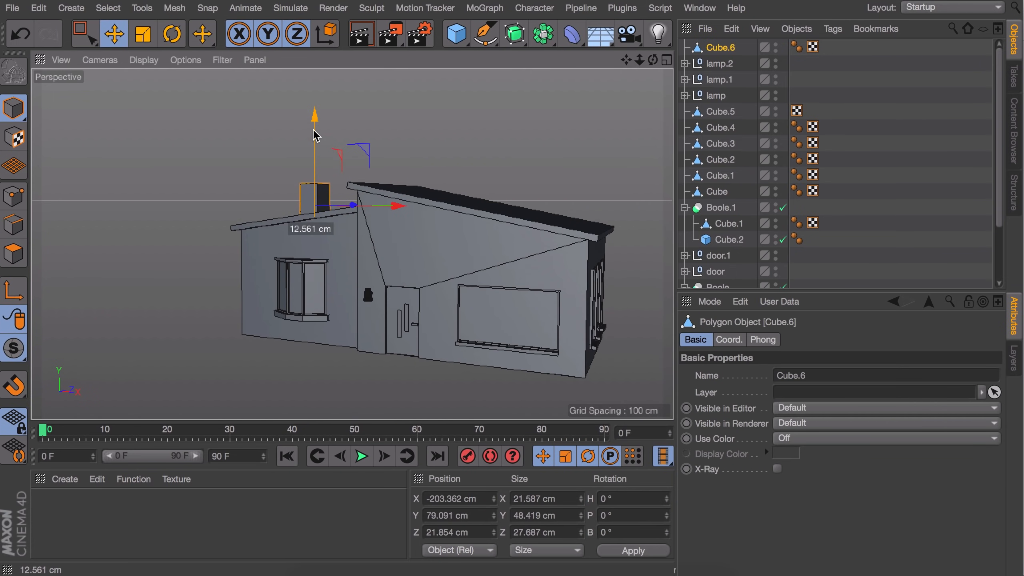
pyautogui.click(867, 108)
# Step: Shift the chimney toward the rear of the roof to about Z 36.5 cm
pyautogui.keyDown('alt'); pyautogui.moveTo(479, 244); pyautogui.dragTo(261, 298); pyautogui.keyUp('alt')
pyautogui.click(383, 162)
pyautogui.moveTo(410, 160); pyautogui.dragTo(419, 161)
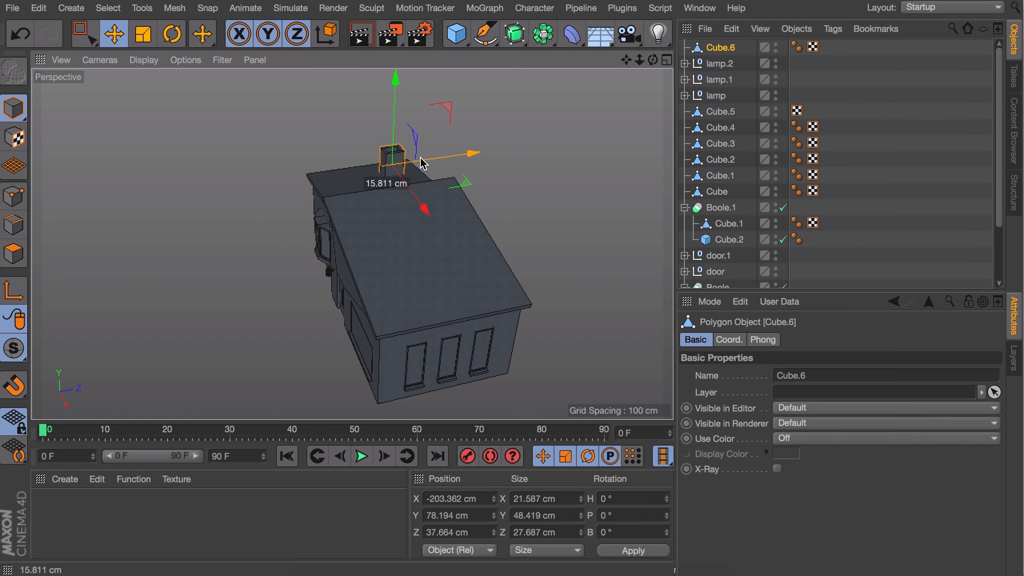
pyautogui.click(867, 109)
# Step: Create a cube, flatten it to about 43.3 x 3.9 x 27.5 cm, and place it on the main roof at about Y 81.1 cm
pyautogui.click(456, 34)
pyautogui.click(605, 56)
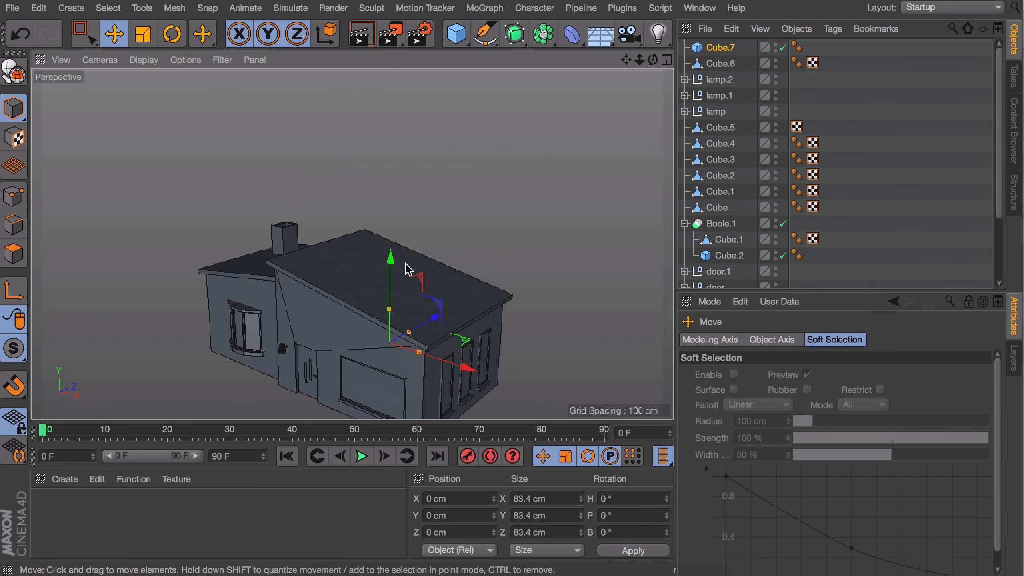
pyautogui.moveTo(469, 274); pyautogui.dragTo(406, 255)
pyautogui.keyDown('alt'); pyautogui.moveTo(406, 255); pyautogui.dragTo(397, 270); pyautogui.keyUp('alt')
pyautogui.scroll(3, 396, 222)
pyautogui.moveTo(394, 187); pyautogui.dragTo(441, 266)
pyautogui.press('t')
pyautogui.press('e')
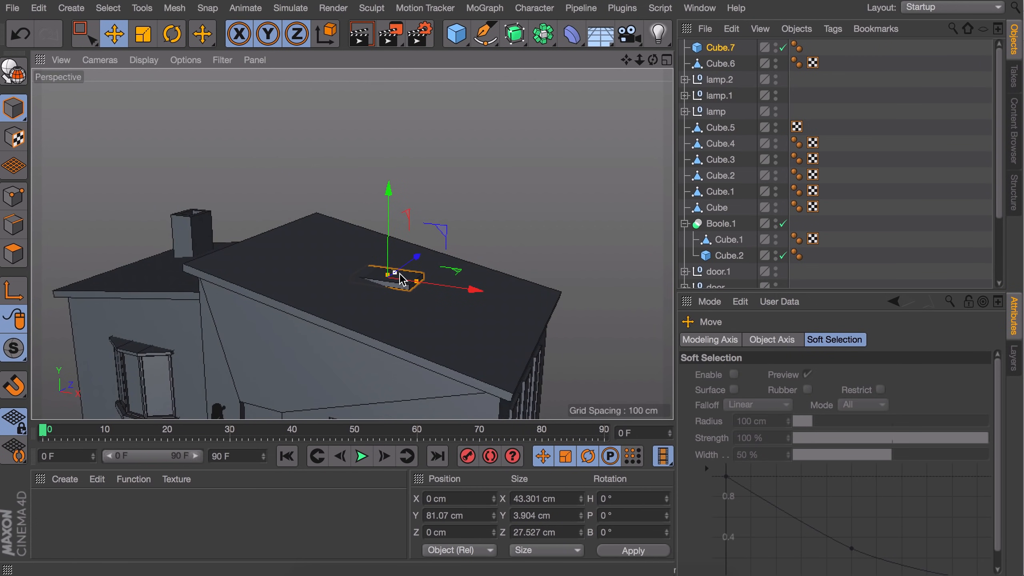
# Step: Rotate the flat roof panel in the front view to a bank of about 11.65°, matching the roof slope
pyautogui.middleClick(368, 267)
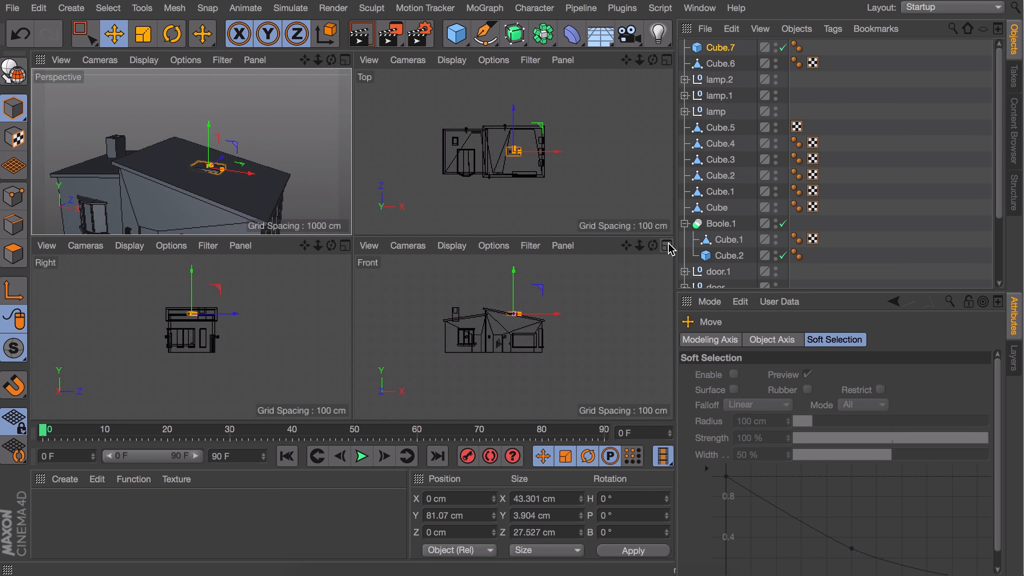
pyautogui.middleClick(506, 322)
pyautogui.scroll(8, 361, 141)
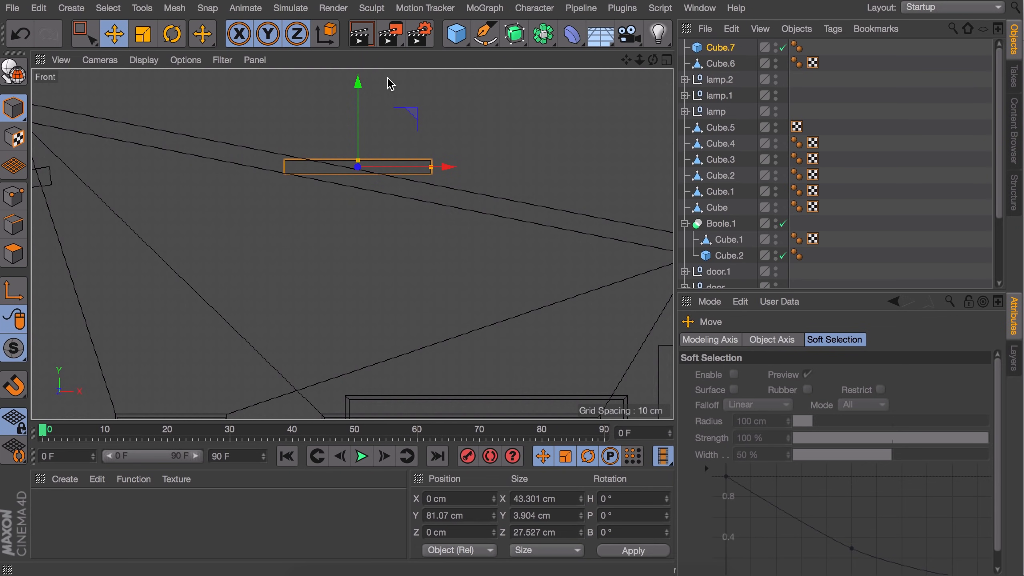
pyautogui.press('r')
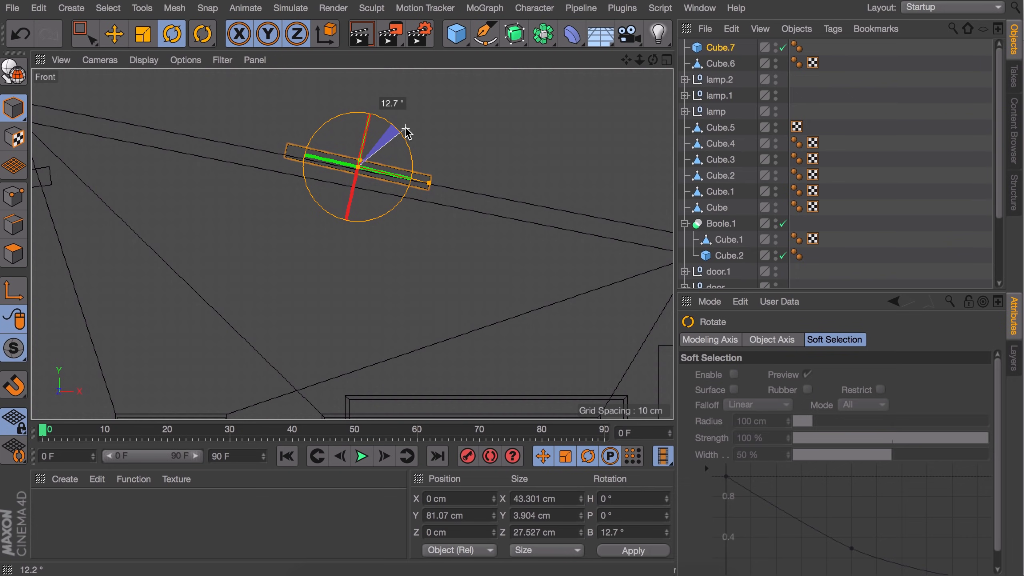
pyautogui.moveTo(407, 131); pyautogui.dragTo(406, 132)
pyautogui.press('F5')
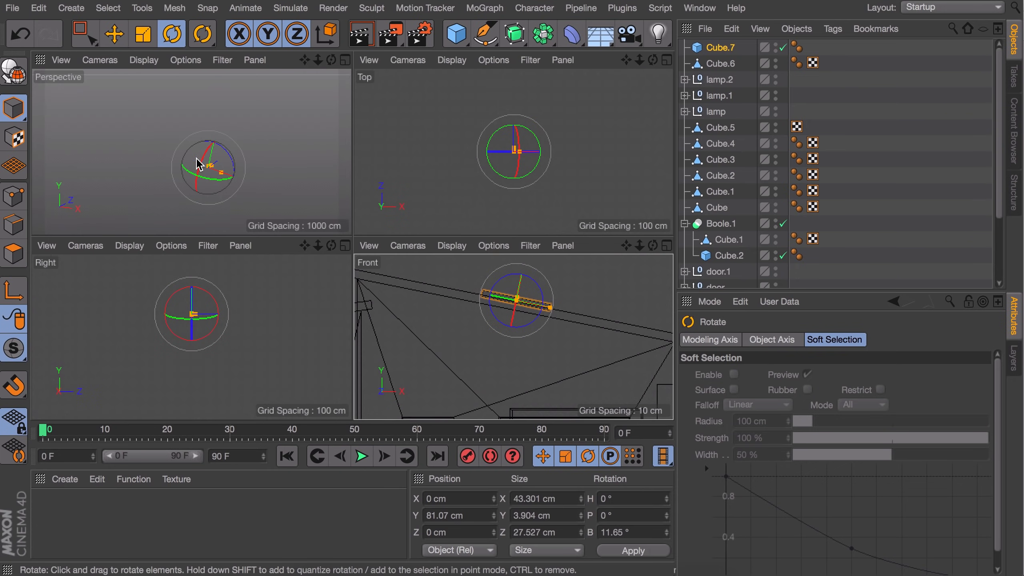
pyautogui.press('F1')
# Step: Duplicate the roof panel into a row of three, then copy the row about 47 cm down the slope
pyautogui.press('e')
pyautogui.moveTo(353, 267); pyautogui.dragTo(354, 268)
pyautogui.keyDown('alt'); pyautogui.moveTo(213, 207); pyautogui.dragTo(187, 207); pyautogui.keyUp('alt')
pyautogui.keyDown('ctrl'); pyautogui.moveTo(349, 164); pyautogui.dragTo(390, 151); pyautogui.keyUp('ctrl')
pyautogui.keyDown('shift'); pyautogui.click(715, 77); pyautogui.keyUp('shift')
pyautogui.keyDown('ctrl'); pyautogui.moveTo(341, 237); pyautogui.dragTo(396, 283); pyautogui.keyUp('ctrl')
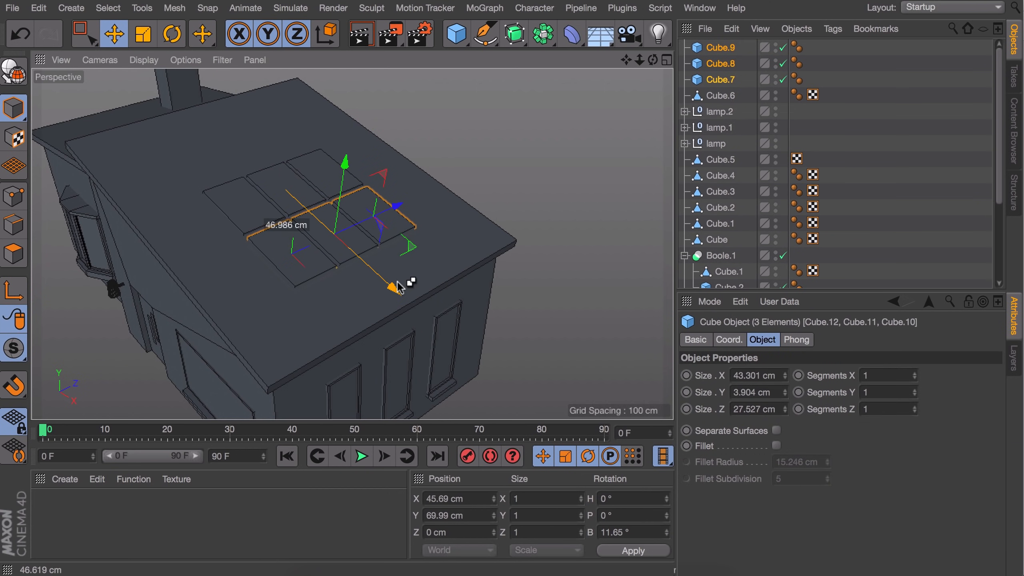
# Step: Group all six roof panels into one null and name it "solar panels"
pyautogui.keyDown('alt'); pyautogui.moveTo(293, 248); pyautogui.dragTo(354, 219); pyautogui.keyUp('alt')
pyautogui.click(721, 127)
pyautogui.keyDown('shift'); pyautogui.click(722, 60); pyautogui.keyUp('shift')
pyautogui.hotkey('alt', 'g')
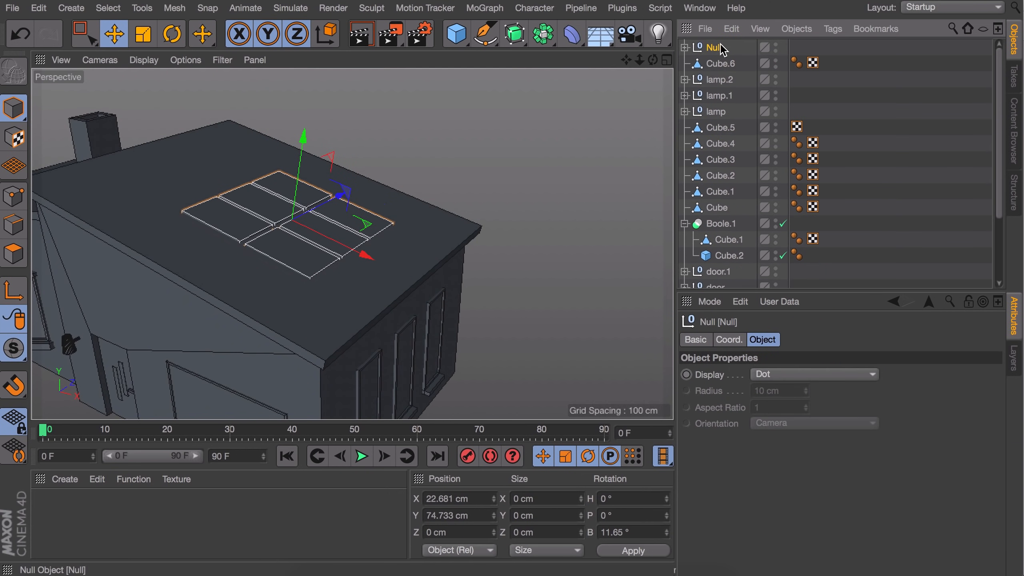
pyautogui.doubleClick(722, 48)
pyautogui.write('solar panels')
pyautogui.press('Return')
# Step: Rename the chimney object as "chimney"
pyautogui.keyDown('alt'); pyautogui.moveTo(216, 202); pyautogui.dragTo(326, 170, button='middle'); pyautogui.keyUp('alt')
pyautogui.doubleClick(710, 63)
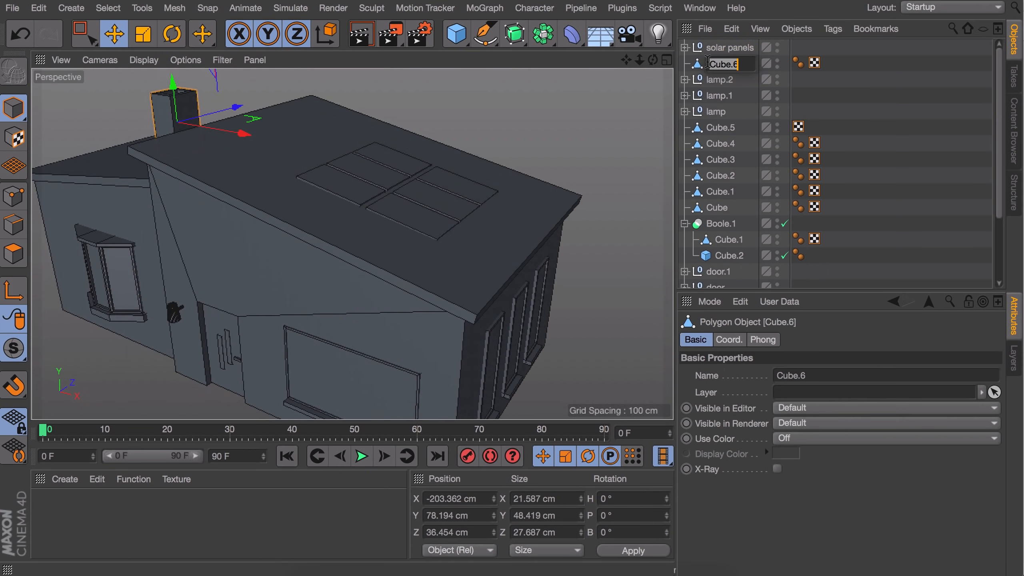
pyautogui.write('chimney')
pyautogui.press('Return')
pyautogui.click(851, 121)
pyautogui.keyDown('alt'); pyautogui.moveTo(427, 213); pyautogui.dragTo(474, 214); pyautogui.keyUp('alt')
pyautogui.click(726, 48)
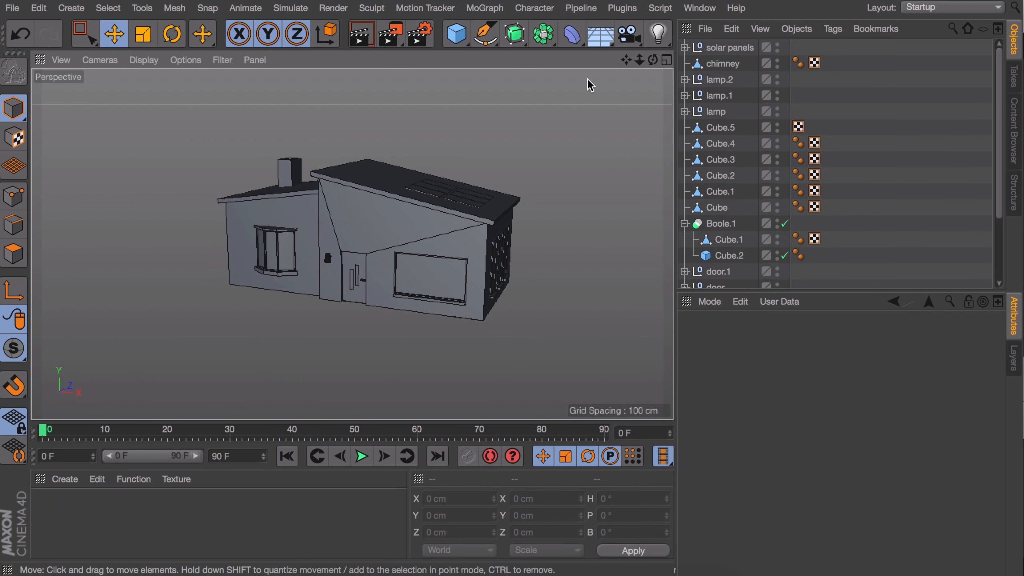
pyautogui.click(601, 36)
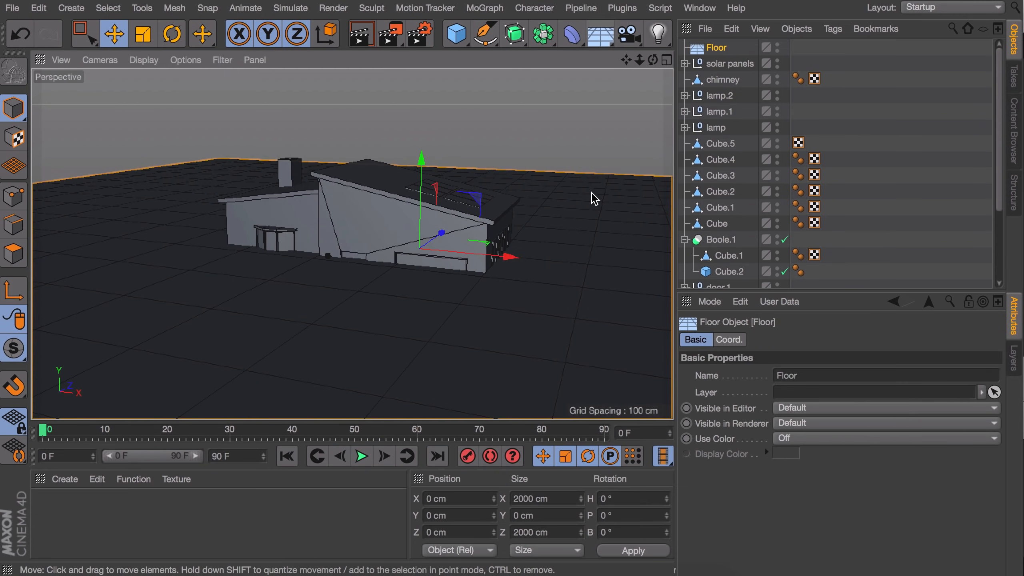
pyautogui.keyDown('alt'); pyautogui.moveTo(446, 317); pyautogui.dragTo(388, 340); pyautogui.keyUp('alt')
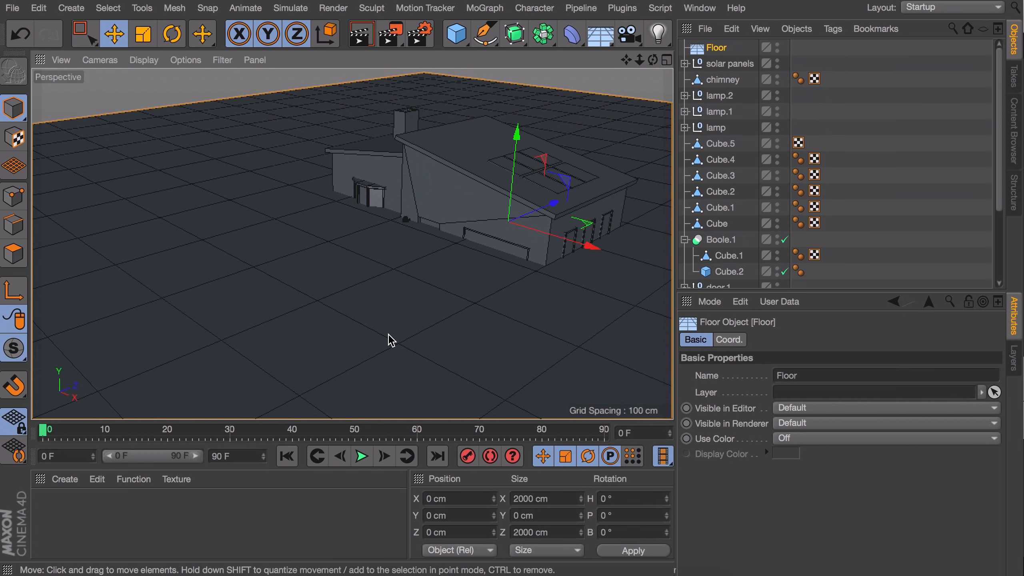
pyautogui.press('Delete')
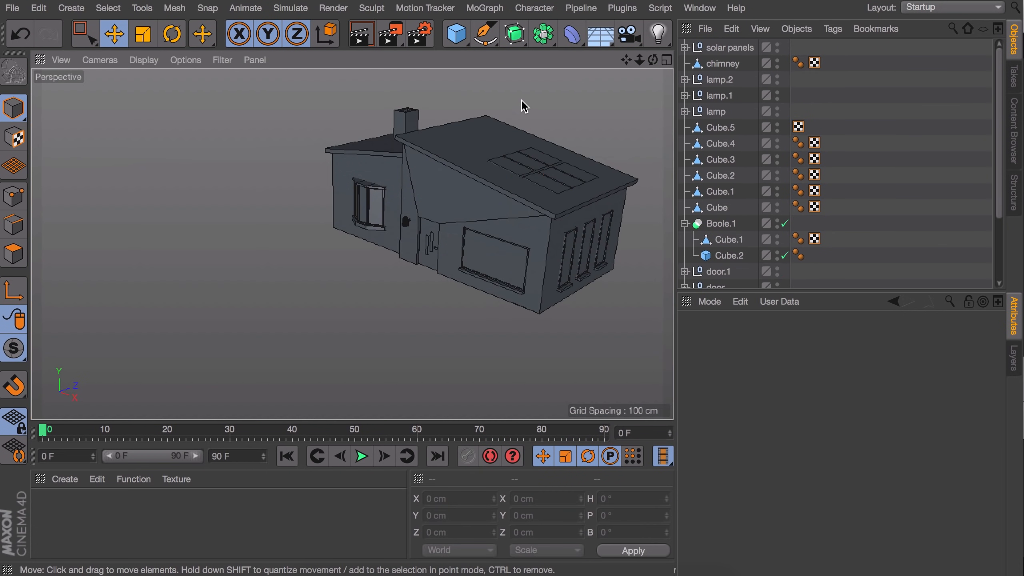
# Step: Create a ground cube, scale it uniformly to about 727.4 cm, and lower it beneath the house to about Y -417.2 cm
pyautogui.click(452, 34)
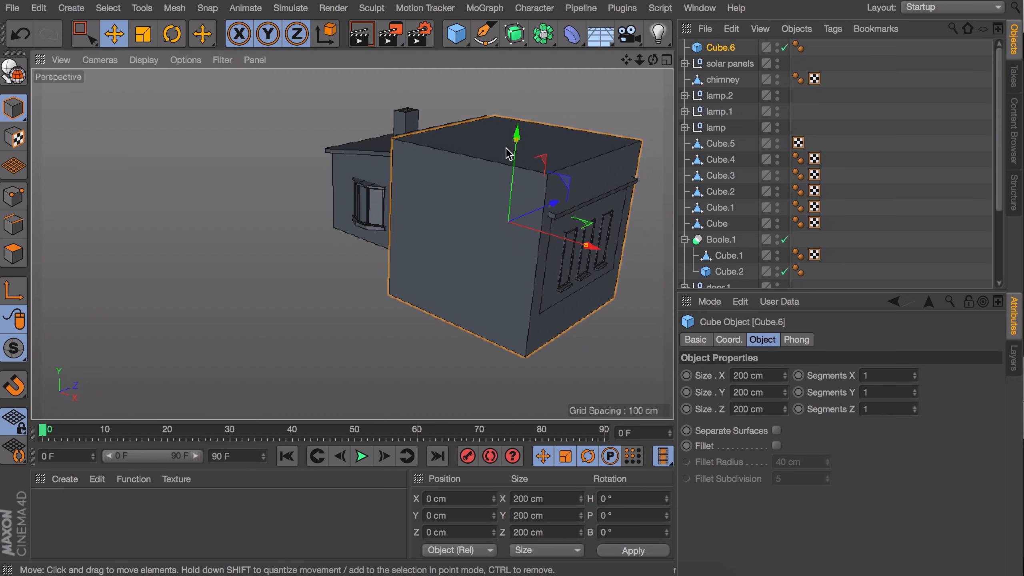
pyautogui.press('t')
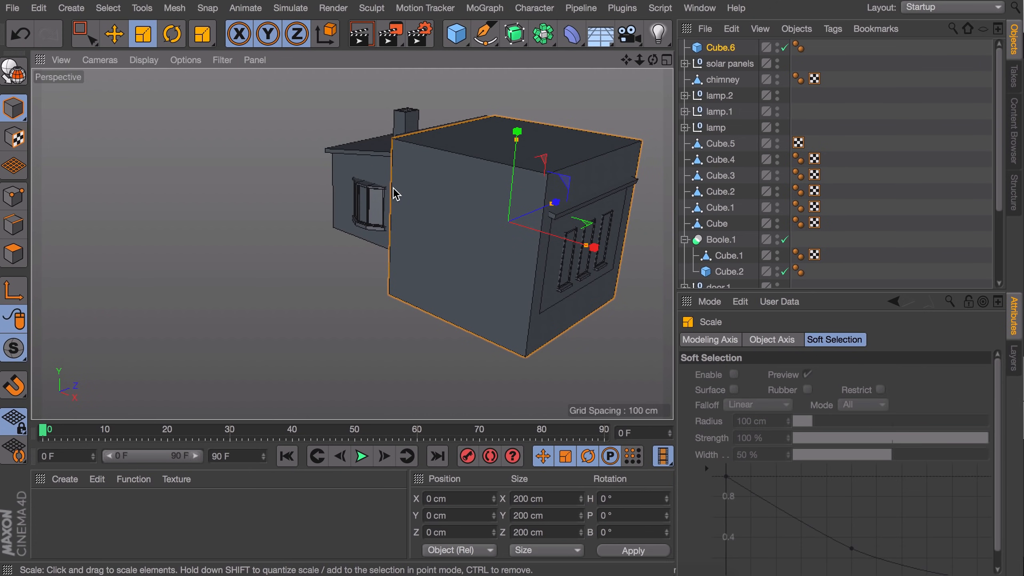
pyautogui.moveTo(408, 195); pyautogui.dragTo(501, 200)
pyautogui.press('e')
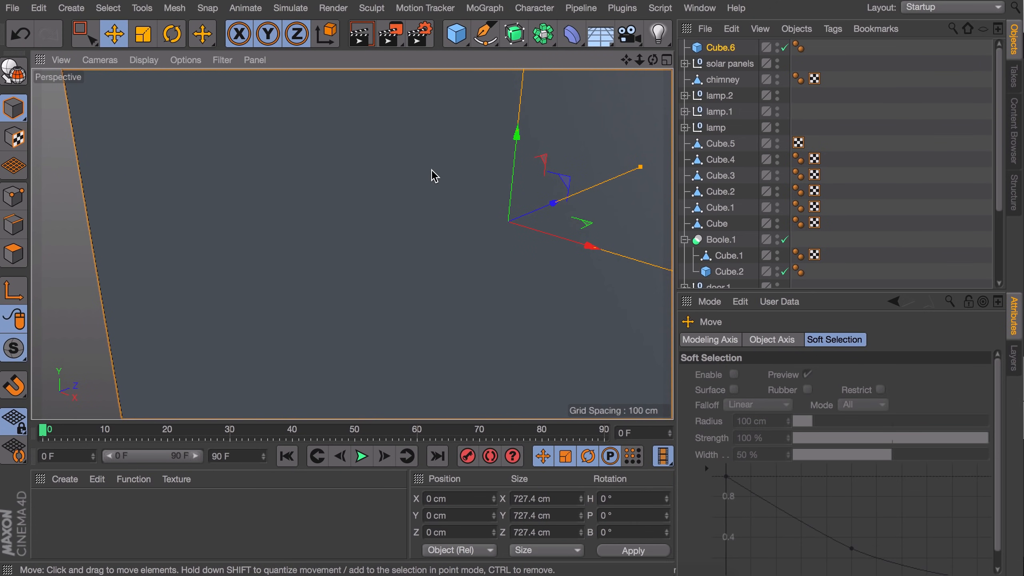
pyautogui.moveTo(520, 155); pyautogui.dragTo(505, 389)
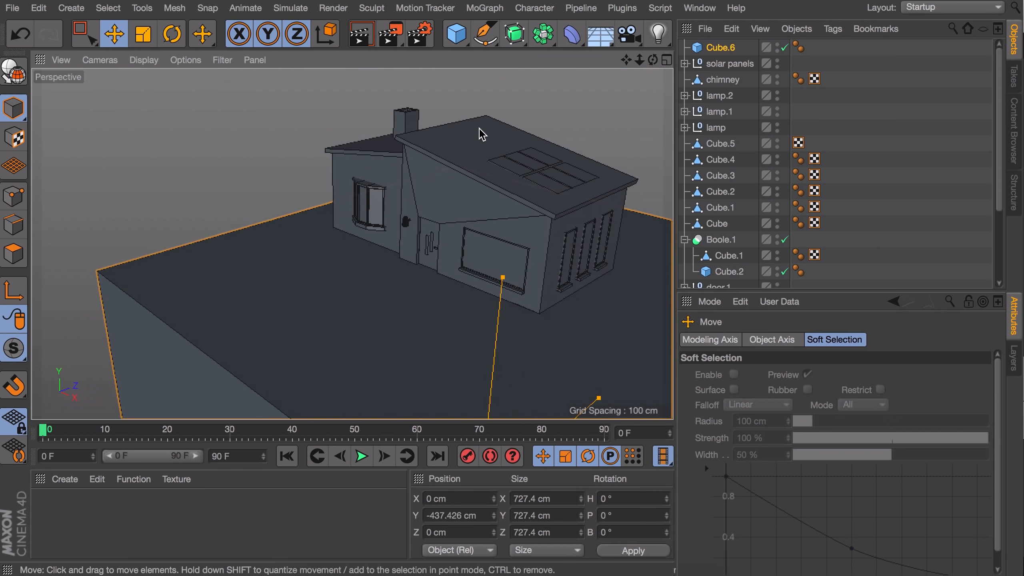
pyautogui.keyDown('alt'); pyautogui.moveTo(492, 182); pyautogui.dragTo(443, 199); pyautogui.keyUp('alt')
pyautogui.moveTo(420, 343)
pyautogui.mouseDown()
pyautogui.moveTo(428, 326)
pyautogui.moveTo(427, 335)
pyautogui.mouseUp()
# Step: Lengthen the ground cube to about 904.2 cm in Z and shift it to about X -74.9 cm
pyautogui.scroll(-5, 455, 340)
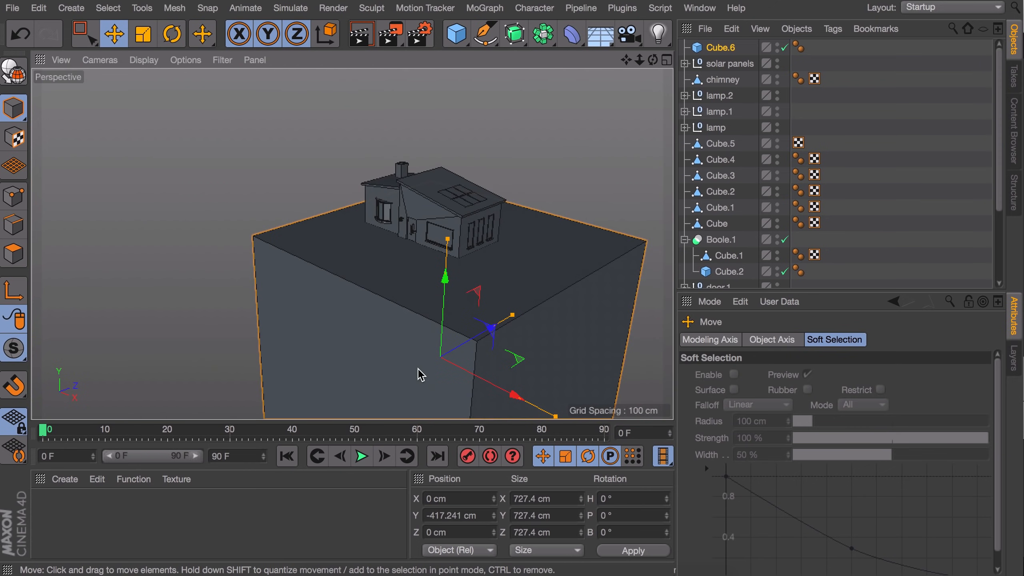
pyautogui.keyDown('alt'); pyautogui.moveTo(418, 373); pyautogui.dragTo(410, 306); pyautogui.keyUp('alt')
pyautogui.moveTo(345, 230); pyautogui.dragTo(263, 161)
pyautogui.keyDown('alt'); pyautogui.moveTo(323, 228); pyautogui.dragTo(423, 193, button='right'); pyautogui.keyUp('alt')
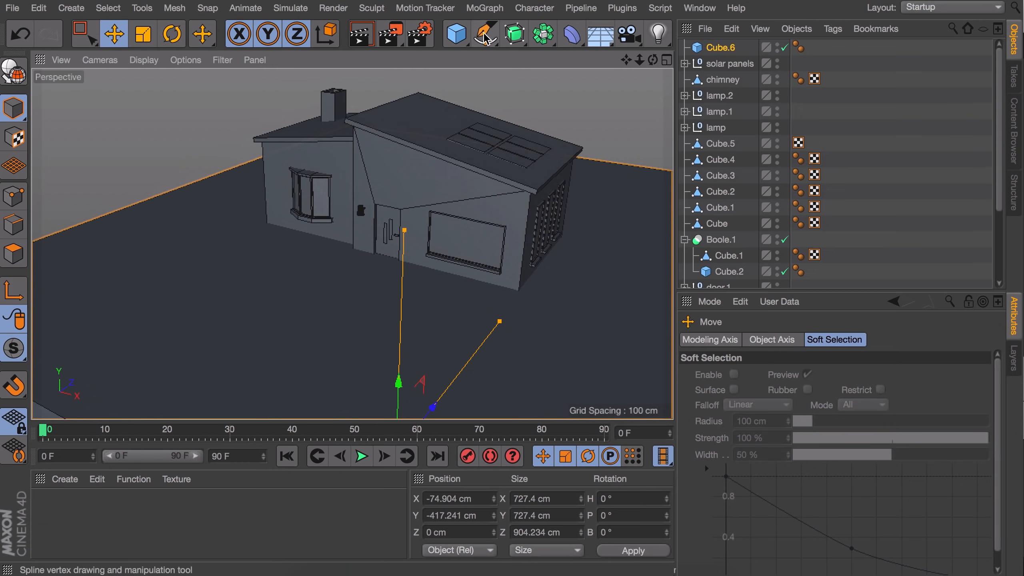
# Step: Create a cube of about 89 x 75.8 x 392.4 cm at about X -164.4 cm, running through the bay window wing
pyautogui.click(457, 34)
pyautogui.moveTo(520, 184); pyautogui.dragTo(401, 206)
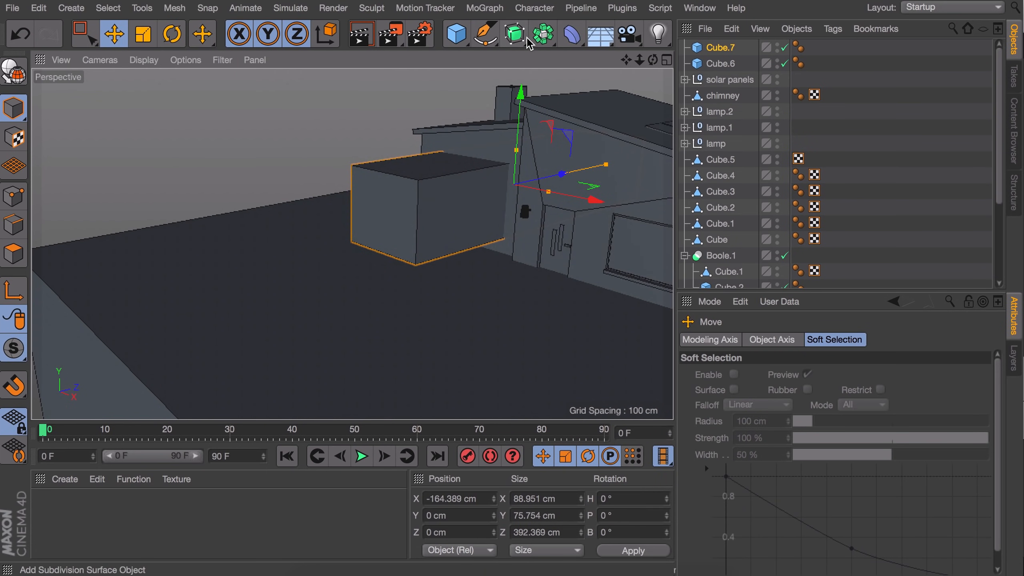
# Step: Subtract the long cube from the ground block with a Boole object, ordering the ground as A and the cutting cube as B
pyautogui.moveTo(537, 38); pyautogui.dragTo(810, 51)
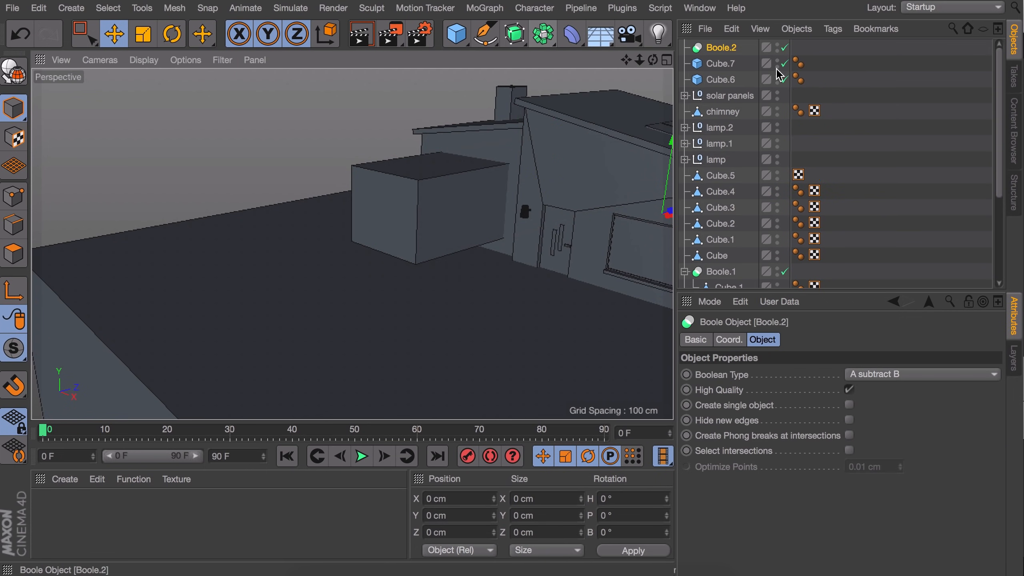
pyautogui.click(725, 64)
pyautogui.keyDown('shift'); pyautogui.click(720, 80); pyautogui.keyUp('shift')
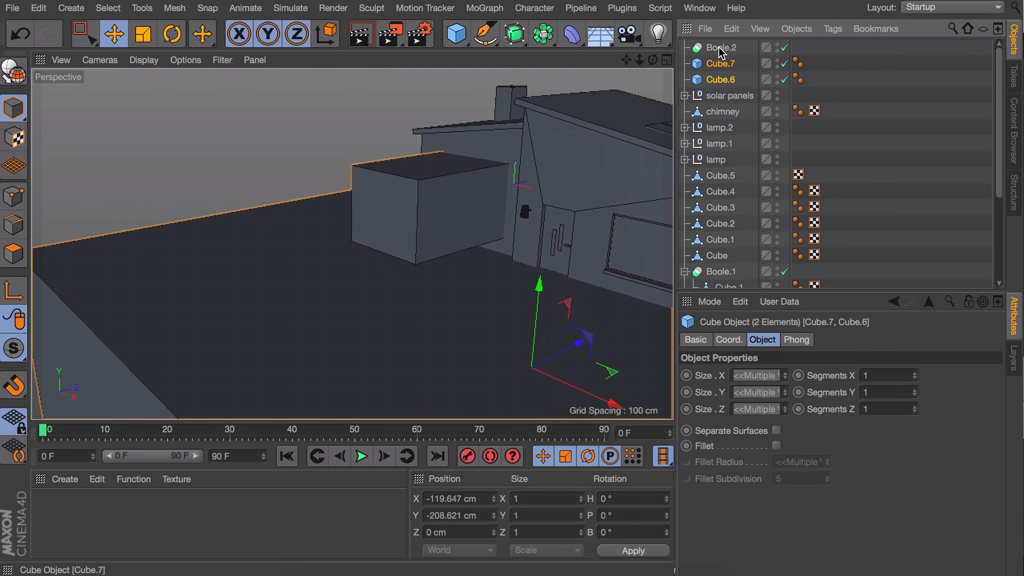
pyautogui.moveTo(721, 52); pyautogui.dragTo(730, 61)
pyautogui.click(727, 95)
pyautogui.click(730, 81)
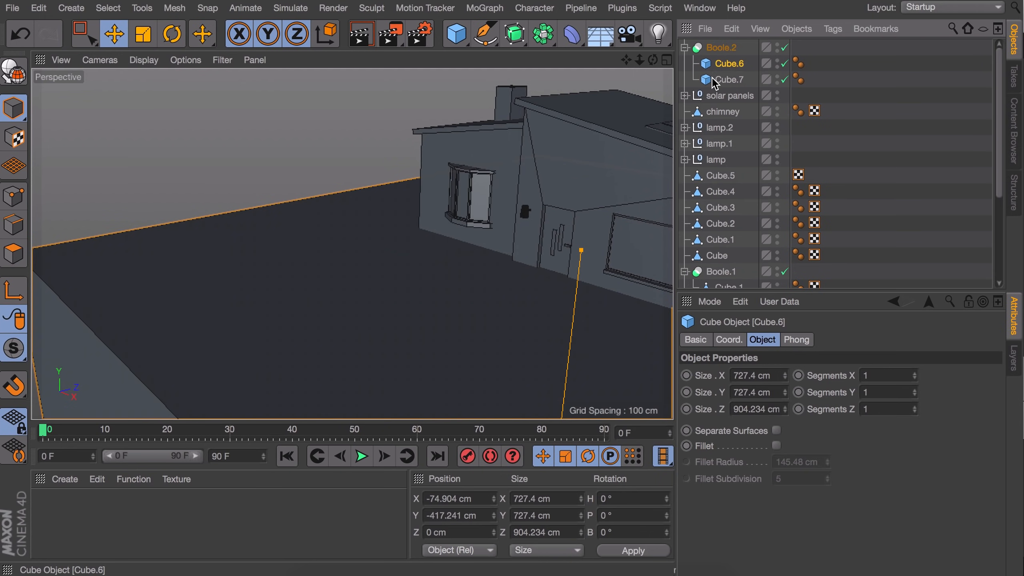
# Step: Lower the cutting cube, tilt it to a pitch of -20°, and lengthen it to about 771.7 cm in Z to carve a ramp
pyautogui.click(715, 83)
pyautogui.keyDown('alt'); pyautogui.moveTo(403, 242); pyautogui.dragTo(354, 242); pyautogui.keyUp('alt')
pyautogui.moveTo(447, 158); pyautogui.dragTo(445, 178)
pyautogui.press('r')
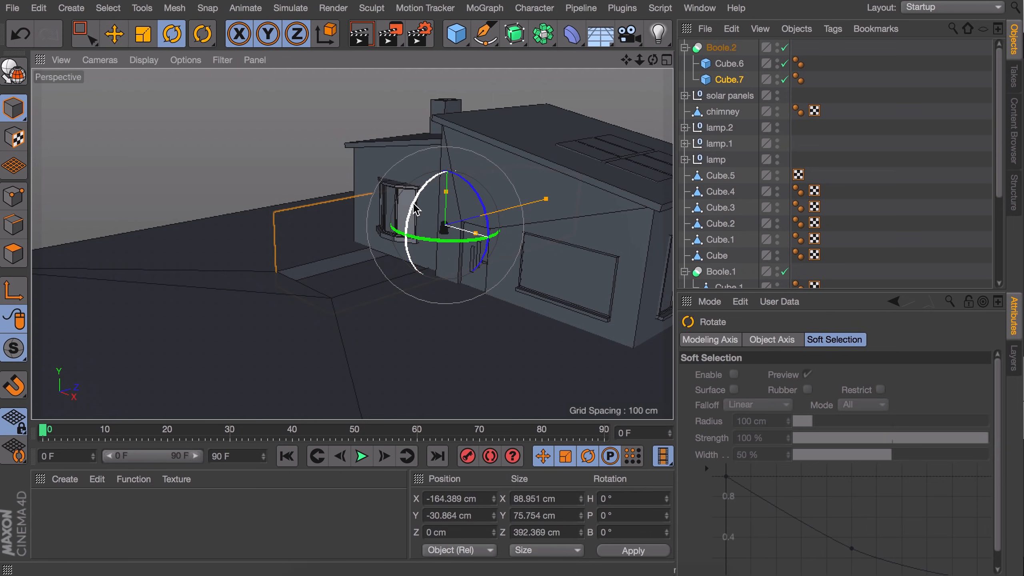
pyautogui.moveTo(415, 209); pyautogui.dragTo(453, 192)
pyautogui.press('e')
pyautogui.moveTo(449, 248); pyautogui.dragTo(202, 314)
pyautogui.scroll(-5, 209, 313)
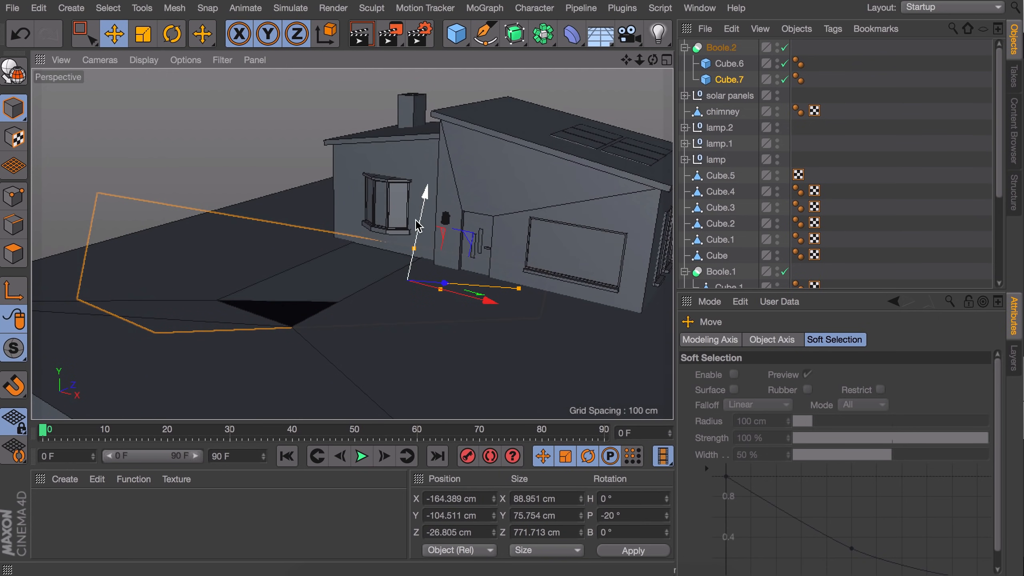
# Step: Fine-tune the tilted cutting cube's height to about Y -108.5 cm so the ramp starts at the house wall
pyautogui.scroll(8, 421, 226)
pyautogui.moveTo(419, 221)
pyautogui.mouseDown()
pyautogui.moveTo(416, 240)
pyautogui.moveTo(416, 226)
pyautogui.mouseUp()
pyautogui.keyDown('alt'); pyautogui.moveTo(399, 267); pyautogui.dragTo(334, 289); pyautogui.keyUp('alt')
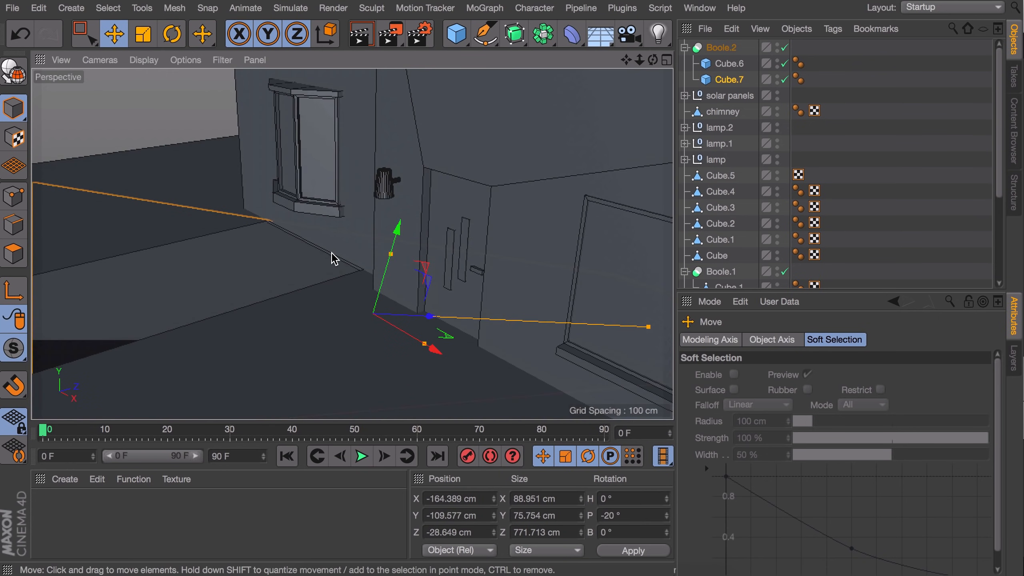
pyautogui.moveTo(391, 232); pyautogui.dragTo(392, 228)
pyautogui.scroll(-5, 330, 295)
pyautogui.keyDown('alt'); pyautogui.moveTo(333, 301); pyautogui.dragTo(468, 302); pyautogui.keyUp('alt')
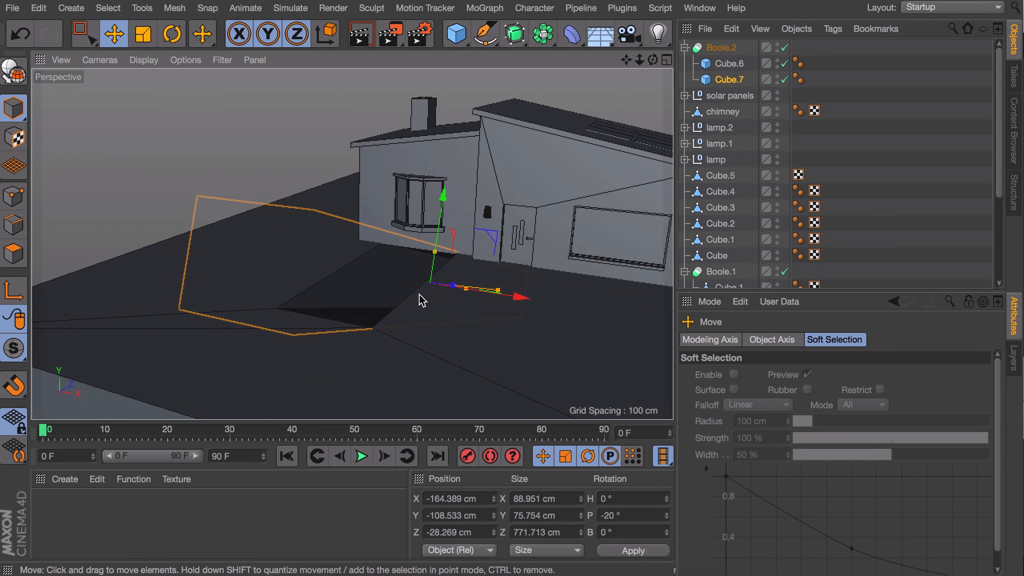
pyautogui.scroll(3, 419, 301)
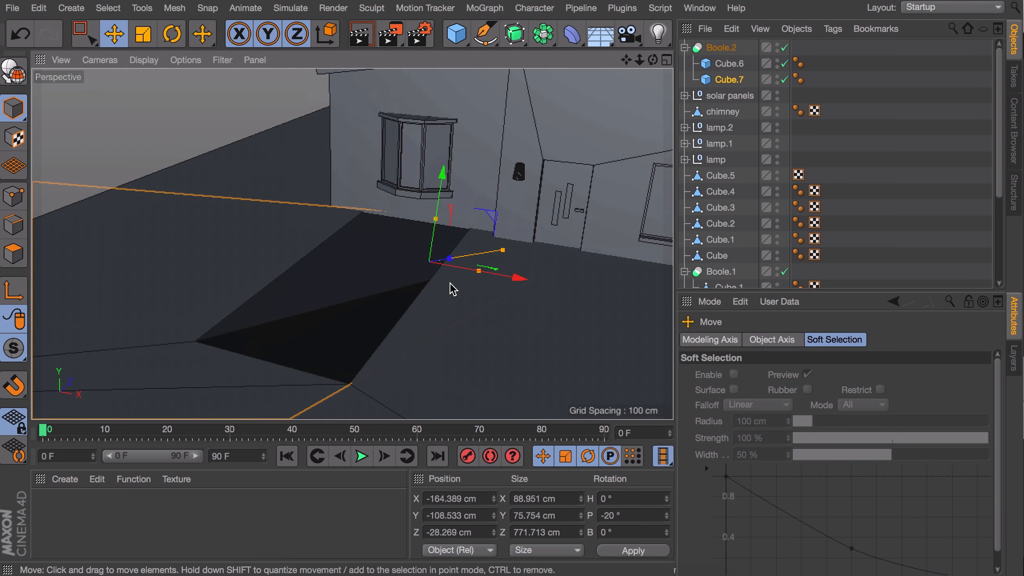
# Step: Paste a copy of the cutting cube outside the Boole and shorten it to about 22.8 cm in Z
pyautogui.press('super+c')
pyautogui.press('super+v')
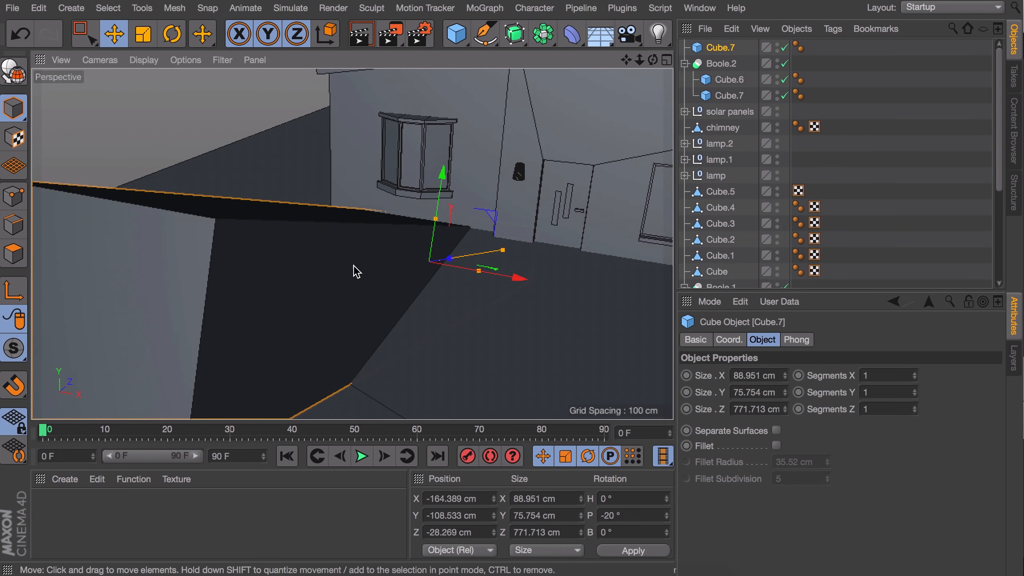
pyautogui.keyDown('alt'); pyautogui.moveTo(355, 267); pyautogui.dragTo(318, 271); pyautogui.keyUp('alt')
pyautogui.moveTo(580, 352); pyautogui.dragTo(486, 331)
pyautogui.keyDown('alt'); pyautogui.moveTo(525, 355); pyautogui.dragTo(455, 362); pyautogui.keyUp('alt')
pyautogui.moveTo(645, 325); pyautogui.dragTo(539, 301)
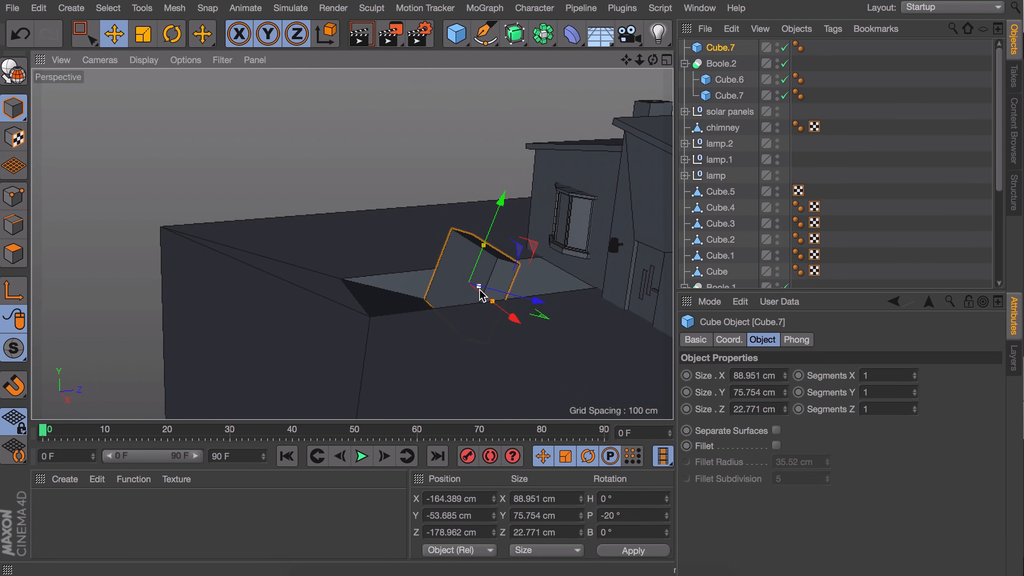
# Step: Rotate the shortened copy upright to a 0° pitch and place it beneath the bay window at about Z -39.1 cm, closing the ramp's end
pyautogui.press('r')
pyautogui.moveTo(453, 245)
pyautogui.keyDown('shift'); pyautogui.mouseDown()
pyautogui.moveTo(434, 262)
pyautogui.moveTo(438, 254)
pyautogui.mouseUp(); pyautogui.keyUp('shift')
pyautogui.press('e')
pyautogui.keyDown('alt'); pyautogui.moveTo(375, 267); pyautogui.dragTo(531, 176); pyautogui.keyUp('alt')
pyautogui.scroll(5, 453, 270)
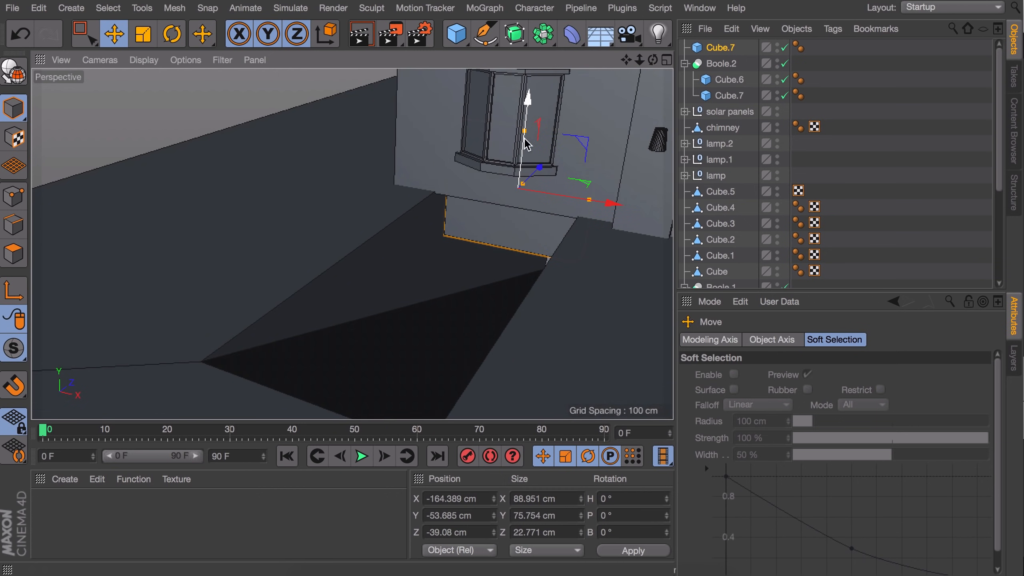
pyautogui.moveTo(517, 216)
pyautogui.keyDown('alt'); pyautogui.mouseDown()
pyautogui.moveTo(549, 212)
pyautogui.moveTo(549, 242)
pyautogui.moveTo(515, 218)
pyautogui.mouseUp(); pyautogui.keyUp('alt')
pyautogui.click(887, 155)
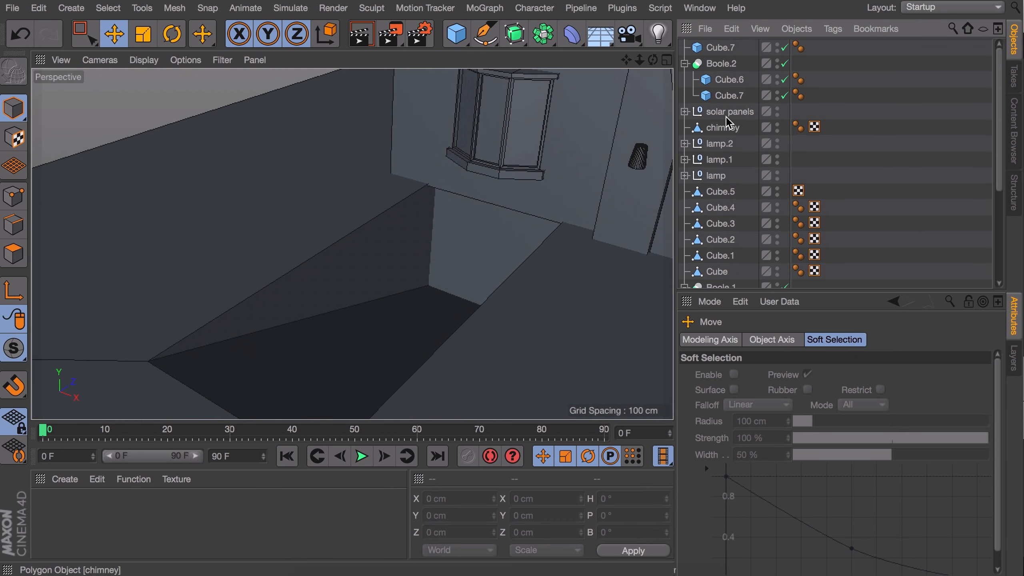
# Step: Paste another copy of the cutting cube, level it, and shape it into a low, thin wall along one edge of the ramp
pyautogui.press('super+v')
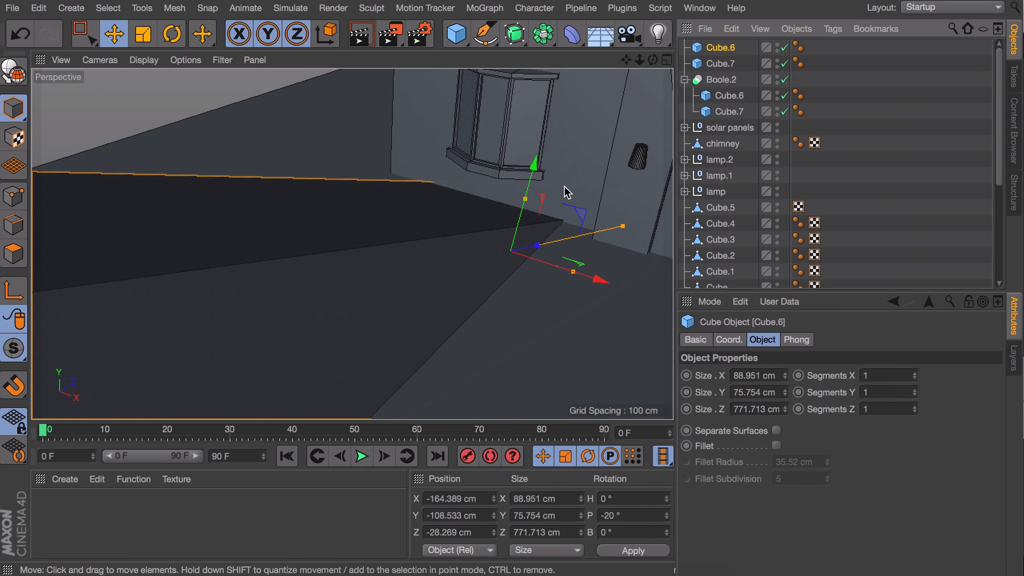
pyautogui.keyDown('alt'); pyautogui.moveTo(441, 265); pyautogui.dragTo(463, 300); pyautogui.keyUp('alt')
pyautogui.scroll(-5, 430, 311)
pyautogui.press('r')
pyautogui.press('e')
pyautogui.keyDown('alt'); pyautogui.moveTo(467, 301); pyautogui.dragTo(530, 278); pyautogui.keyUp('alt')
pyautogui.moveTo(539, 201); pyautogui.dragTo(514, 220)
pyautogui.keyDown('alt'); pyautogui.moveTo(514, 226); pyautogui.dragTo(645, 246); pyautogui.keyUp('alt')
pyautogui.moveTo(258, 267); pyautogui.dragTo(194, 284)
pyautogui.moveTo(633, 264); pyautogui.dragTo(528, 296)
# Step: Duplicate the low wall in X onto the opposite edge of the ramp
pyautogui.keyDown('ctrl'); pyautogui.moveTo(523, 344); pyautogui.dragTo(646, 391); pyautogui.keyUp('ctrl')
pyautogui.keyDown('alt'); pyautogui.moveTo(463, 339); pyautogui.dragTo(458, 282); pyautogui.keyUp('alt')
pyautogui.keyDown('shift'); pyautogui.click(282, 244); pyautogui.keyUp('shift')
pyautogui.click(853, 144)
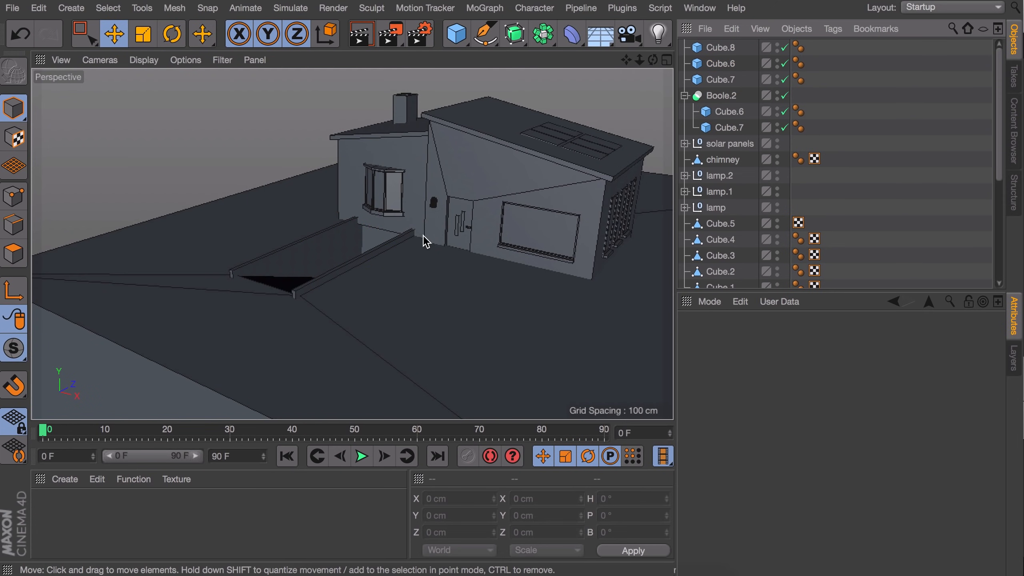
# Step: Make the cutting cube inside the Boole editable and select its outer end face in polygon mode
pyautogui.keyDown('alt'); pyautogui.moveTo(276, 295); pyautogui.dragTo(297, 246, button='right'); pyautogui.keyUp('alt')
pyautogui.keyDown('alt'); pyautogui.moveTo(279, 270); pyautogui.dragTo(144, 289); pyautogui.keyUp('alt')
pyautogui.keyDown('alt'); pyautogui.moveTo(169, 275); pyautogui.dragTo(347, 271, button='middle'); pyautogui.keyUp('alt')
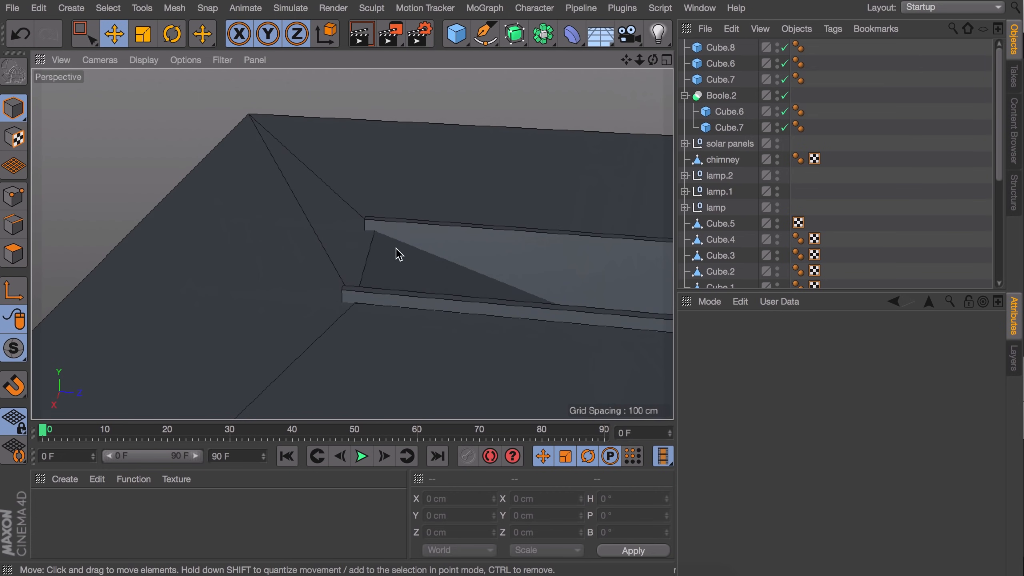
pyautogui.keyDown('alt'); pyautogui.moveTo(366, 274); pyautogui.dragTo(451, 266); pyautogui.keyUp('alt')
pyautogui.click(530, 215)
pyautogui.click(730, 142)
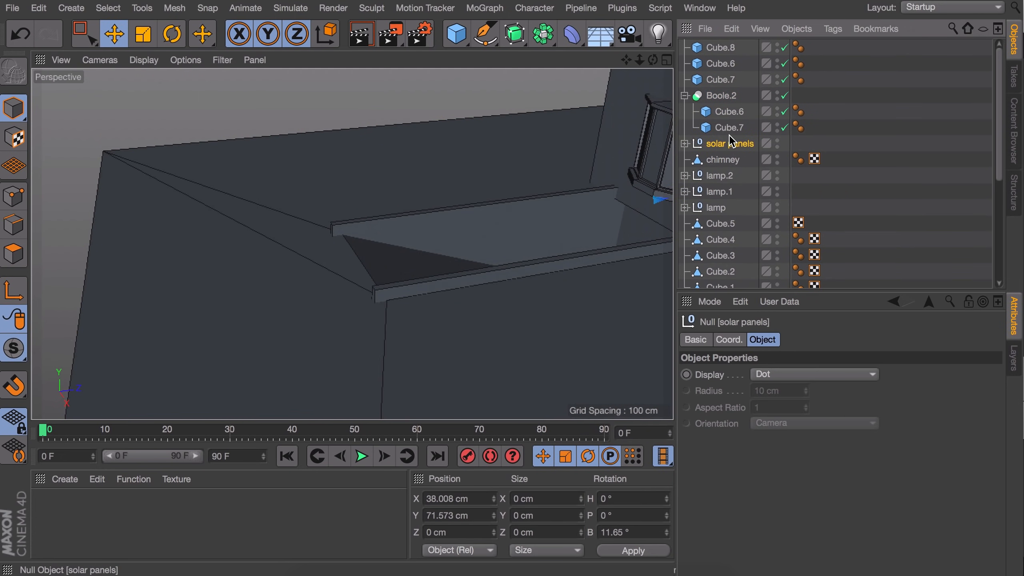
pyautogui.click(729, 128)
pyautogui.keyDown('alt'); pyautogui.moveTo(256, 176); pyautogui.dragTo(275, 165); pyautogui.keyUp('alt')
pyautogui.keyDown('alt'); pyautogui.moveTo(275, 165); pyautogui.dragTo(250, 209, button='middle'); pyautogui.keyUp('alt')
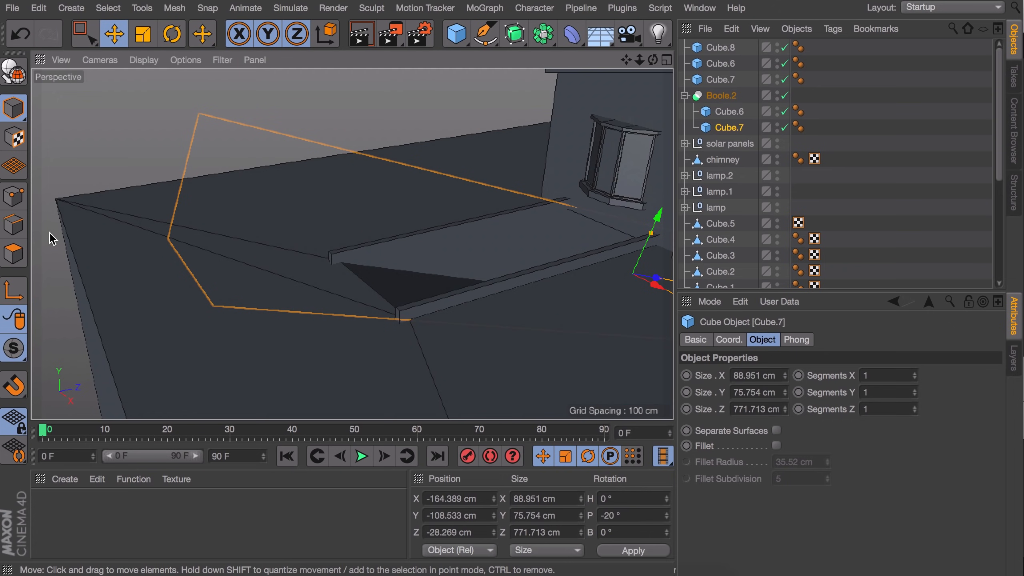
pyautogui.click(9, 77)
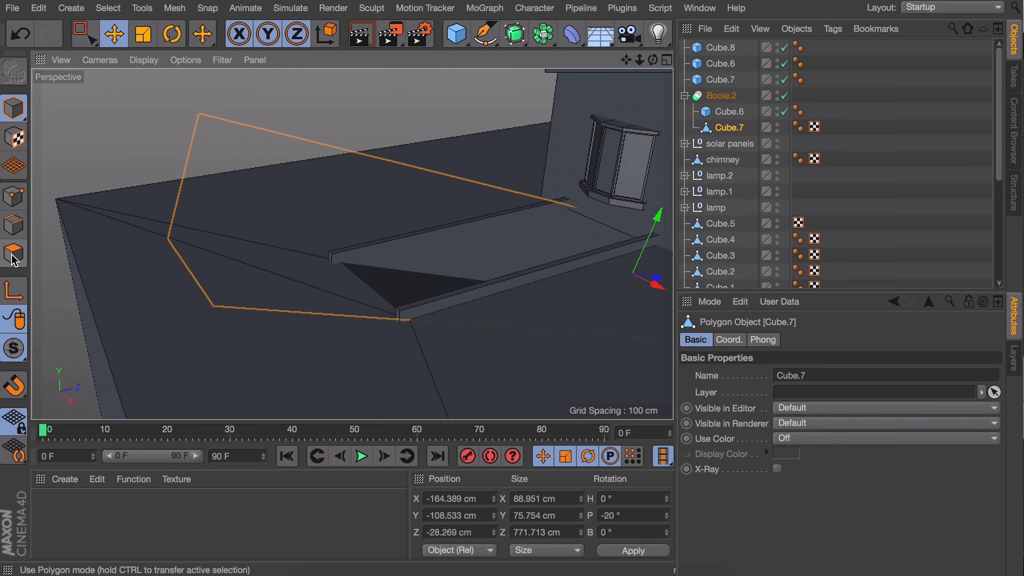
pyautogui.click(13, 258)
pyautogui.click(222, 201)
pyautogui.moveTo(114, 188); pyautogui.dragTo(338, 221)
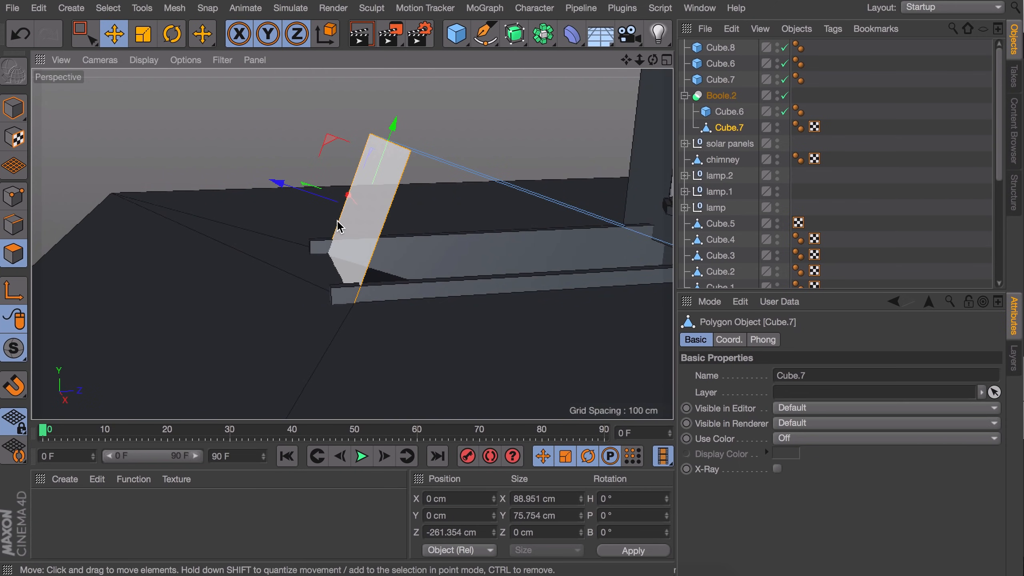
# Step: Rotate the end face to vertical and move it past the ground's edge to about Y -64.4, Z -438.3 cm
pyautogui.press('r')
pyautogui.moveTo(330, 179); pyautogui.dragTo(320, 195)
pyautogui.press('e')
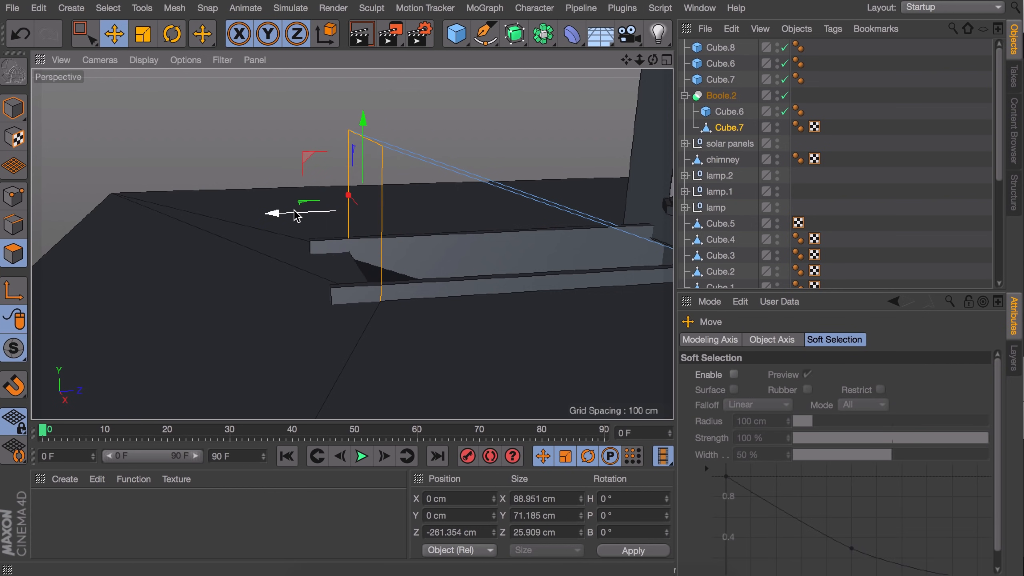
pyautogui.moveTo(275, 219); pyautogui.dragTo(15, 221)
pyautogui.keyDown('alt'); pyautogui.moveTo(354, 243); pyautogui.dragTo(431, 262); pyautogui.keyUp('alt')
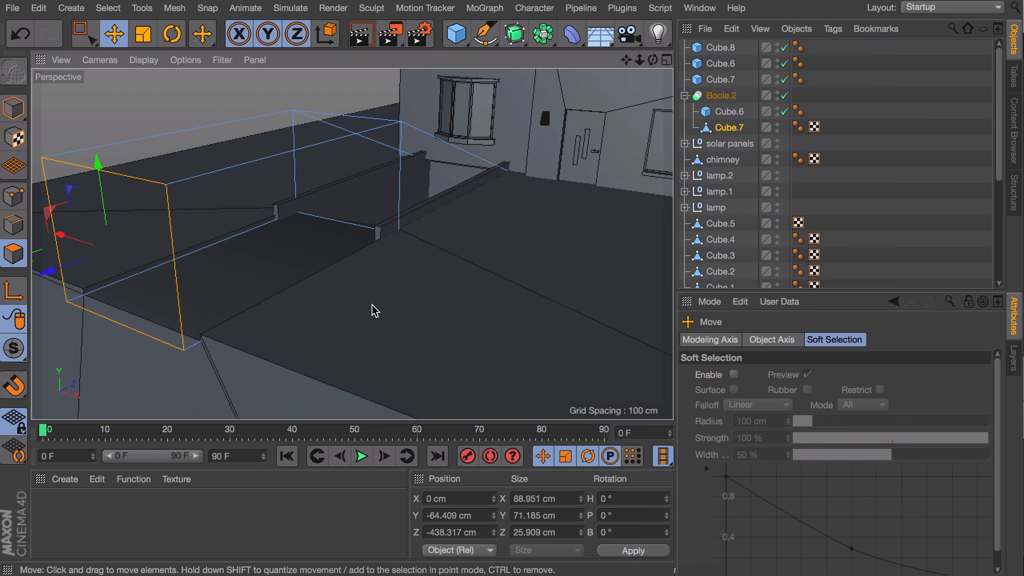
# Step: Bevel the cutting cube's lower edge where the driveway bends upward, using 5 subdivisions
pyautogui.click(441, 305)
pyautogui.keyDown('alt'); pyautogui.moveTo(418, 256); pyautogui.dragTo(296, 305); pyautogui.keyUp('alt')
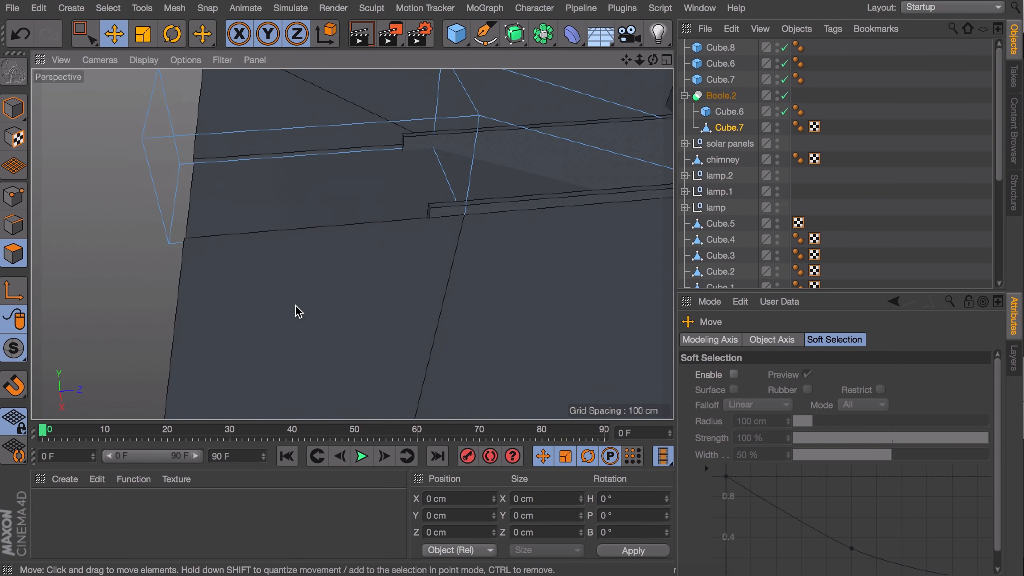
pyautogui.keyDown('alt'); pyautogui.moveTo(557, 275); pyautogui.dragTo(201, 284); pyautogui.keyUp('alt')
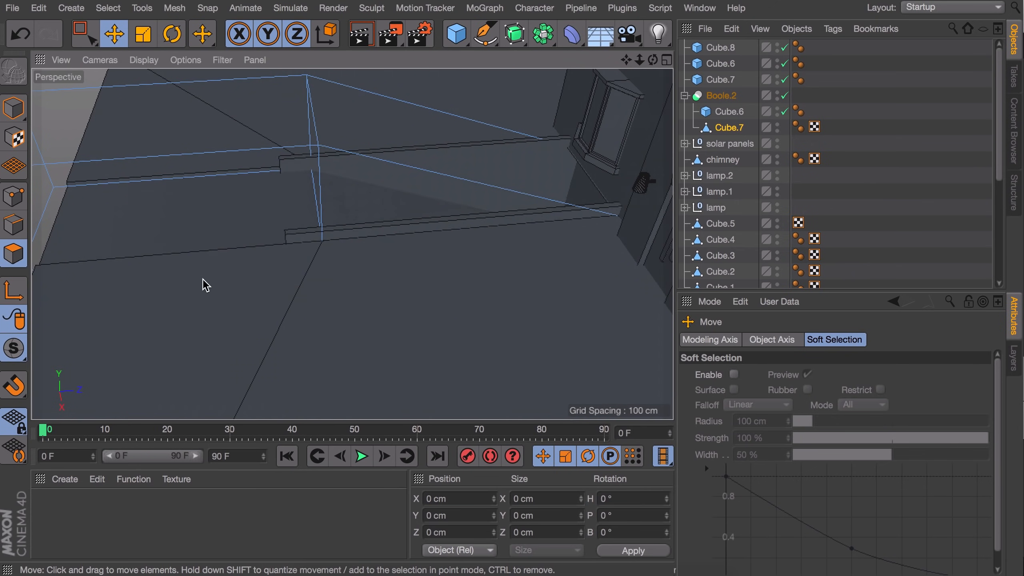
pyautogui.click(13, 224)
pyautogui.keyDown('alt'); pyautogui.moveTo(343, 314); pyautogui.dragTo(330, 278); pyautogui.keyUp('alt')
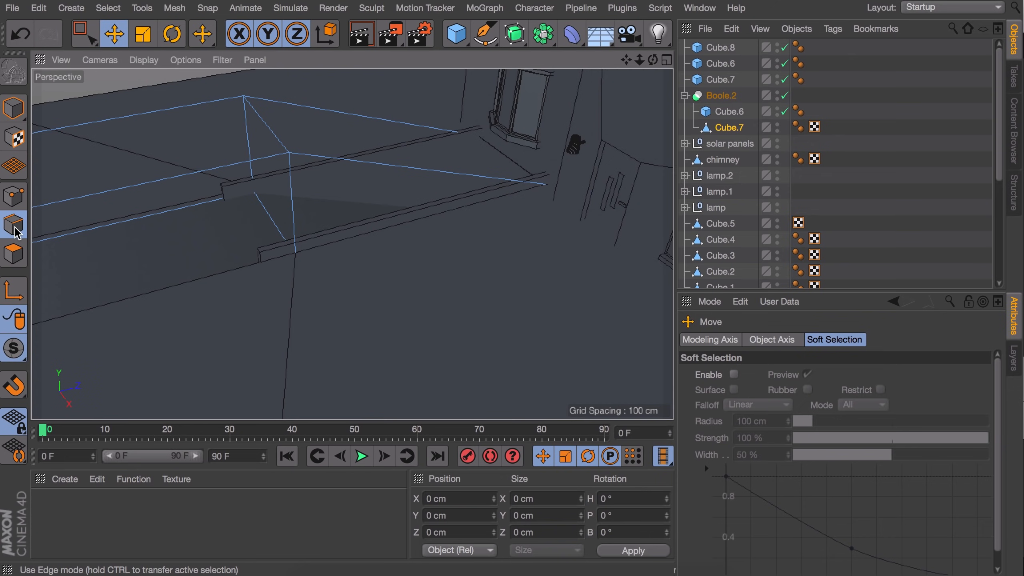
pyautogui.keyDown('alt'); pyautogui.moveTo(265, 220); pyautogui.dragTo(342, 96, button='right'); pyautogui.keyUp('alt')
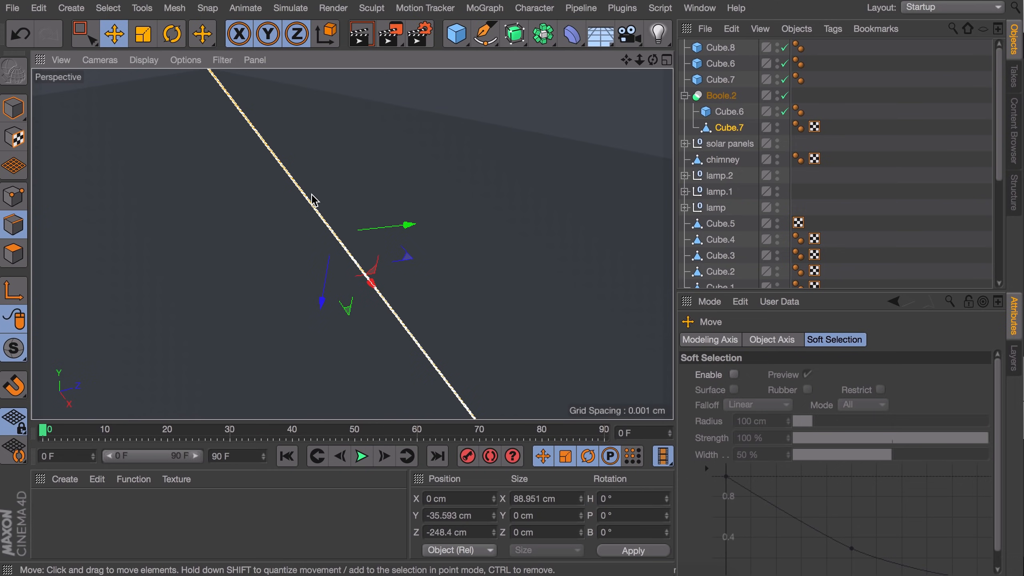
pyautogui.keyDown('alt'); pyautogui.moveTo(313, 199); pyautogui.dragTo(296, 319, button='right'); pyautogui.keyUp('alt')
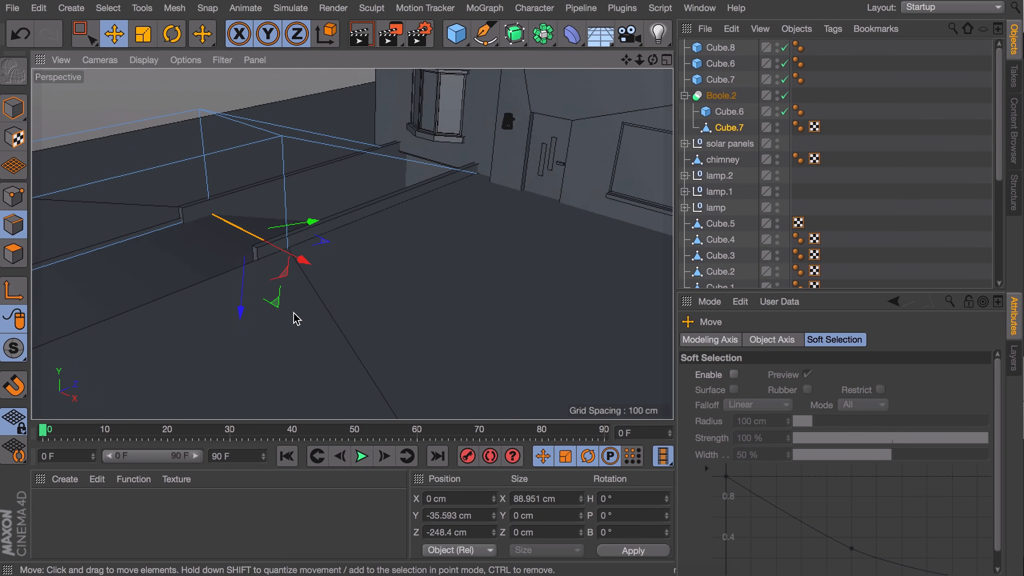
pyautogui.keyDown('alt'); pyautogui.moveTo(386, 297); pyautogui.dragTo(393, 255, button='right'); pyautogui.keyUp('alt')
pyautogui.rightClick(393, 255)
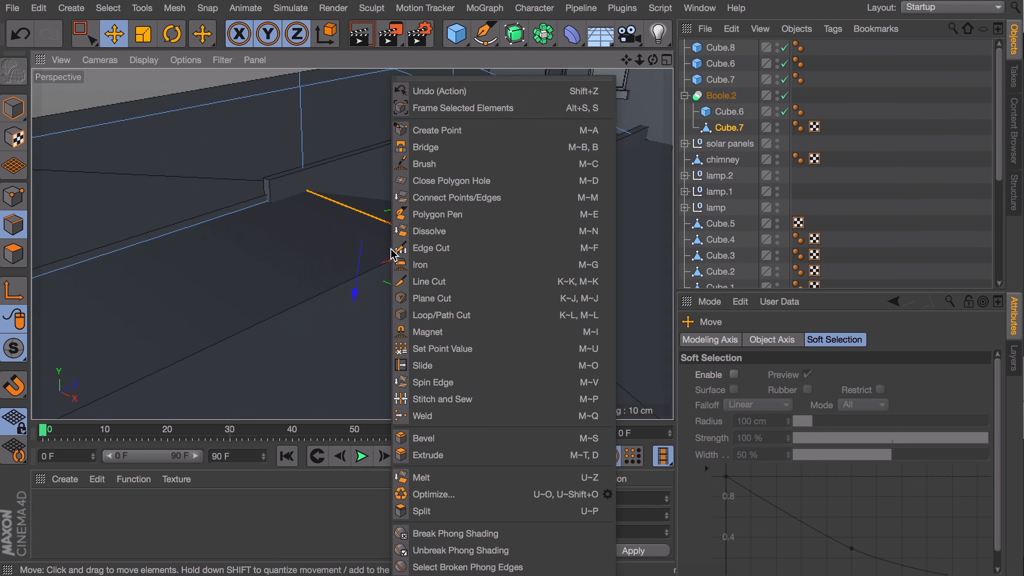
pyautogui.click(428, 439)
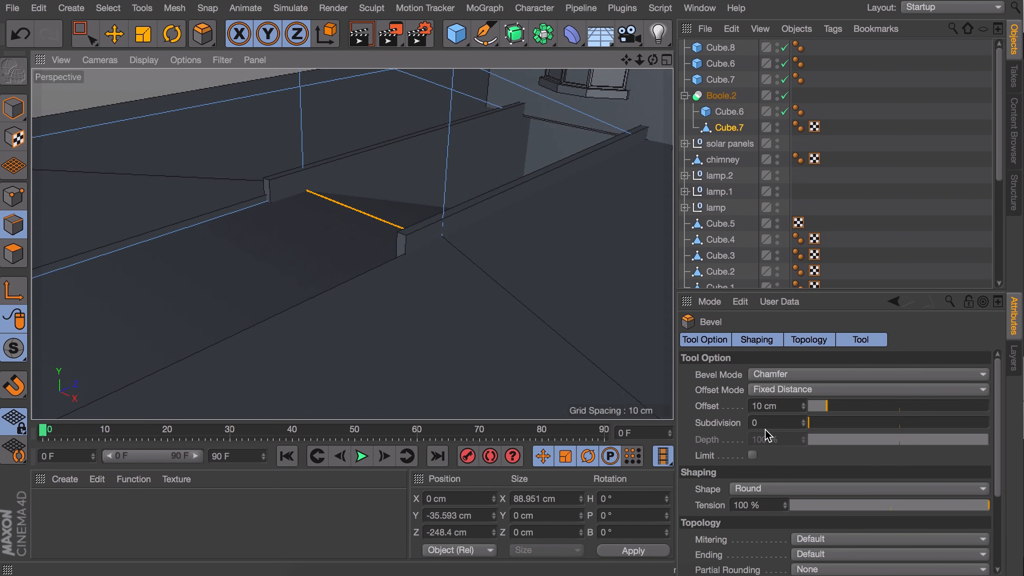
pyautogui.click(803, 420)
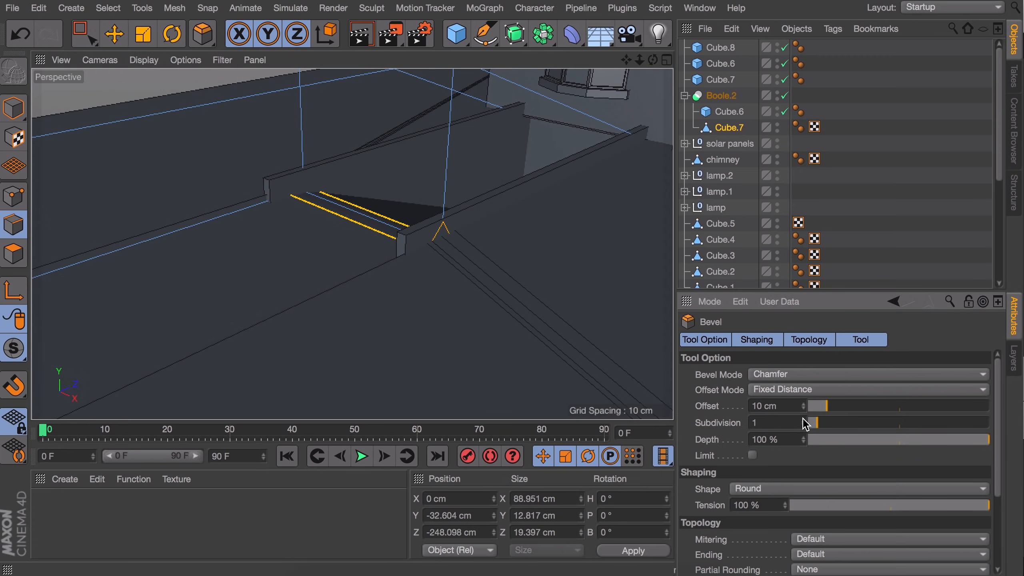
pyautogui.doubleClick(804, 422)
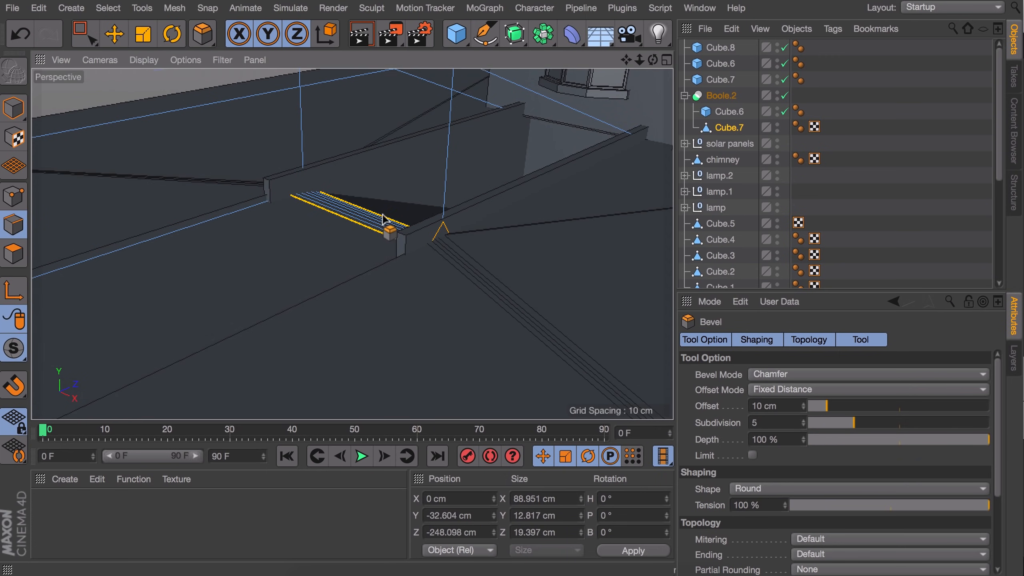
# Step: Widen the bevel offset to 65 cm, reduce it slightly to smooth the driveway's bend, and clear the selection
pyautogui.scroll(5, 381, 217)
pyautogui.keyDown('alt'); pyautogui.moveTo(380, 189); pyautogui.dragTo(623, 303); pyautogui.keyUp('alt')
pyautogui.moveTo(838, 412); pyautogui.dragTo(926, 396)
pyautogui.scroll(-5, 408, 296)
pyautogui.keyDown('alt'); pyautogui.moveTo(413, 314); pyautogui.dragTo(448, 339); pyautogui.keyUp('alt')
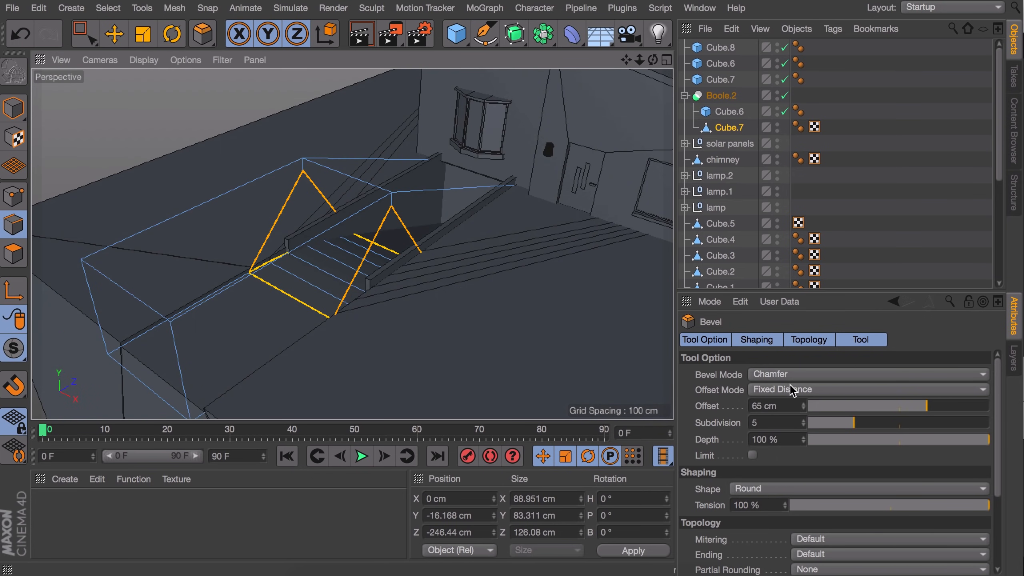
pyautogui.moveTo(926, 406); pyautogui.dragTo(907, 405)
pyautogui.click(890, 178)
# Step: Create a cube in model mode and shape it into a low doorstep, about 5.9 cm high, at the foot of the front door
pyautogui.click(14, 108)
pyautogui.moveTo(366, 250)
pyautogui.keyDown('alt'); pyautogui.mouseDown()
pyautogui.moveTo(457, 242)
pyautogui.moveTo(286, 235)
pyautogui.moveTo(434, 233)
pyautogui.moveTo(350, 232)
pyautogui.moveTo(354, 244)
pyautogui.mouseUp(); pyautogui.keyUp('alt')
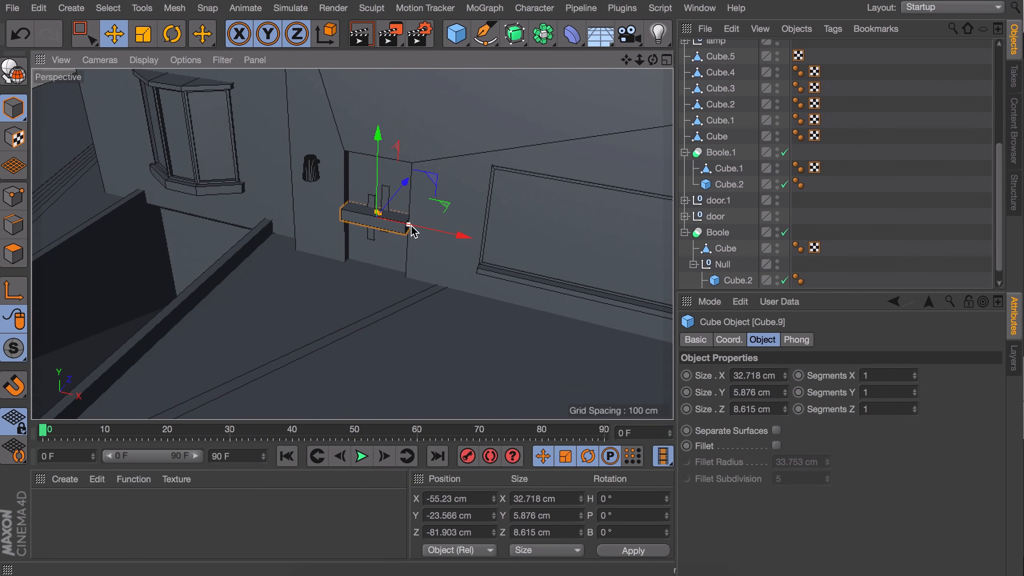
pyautogui.moveTo(407, 224); pyautogui.dragTo(376, 222)
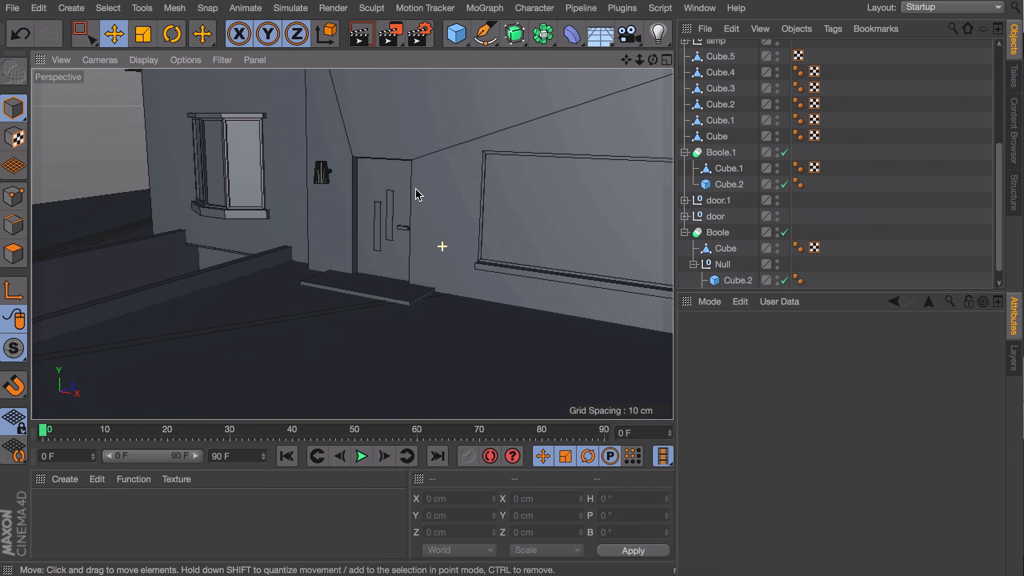
# Step: Add a disc, place it on the ground in front of the house, and scale it to about 43 cm across
pyautogui.keyDown('alt'); pyautogui.moveTo(399, 268); pyautogui.dragTo(381, 278); pyautogui.keyUp('alt')
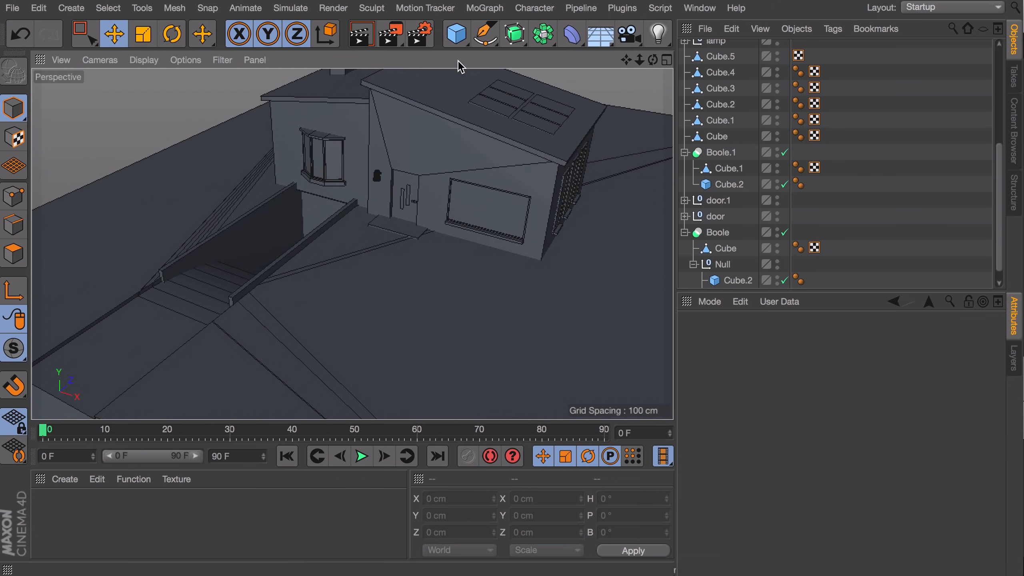
pyautogui.click(456, 34)
pyautogui.click(514, 84)
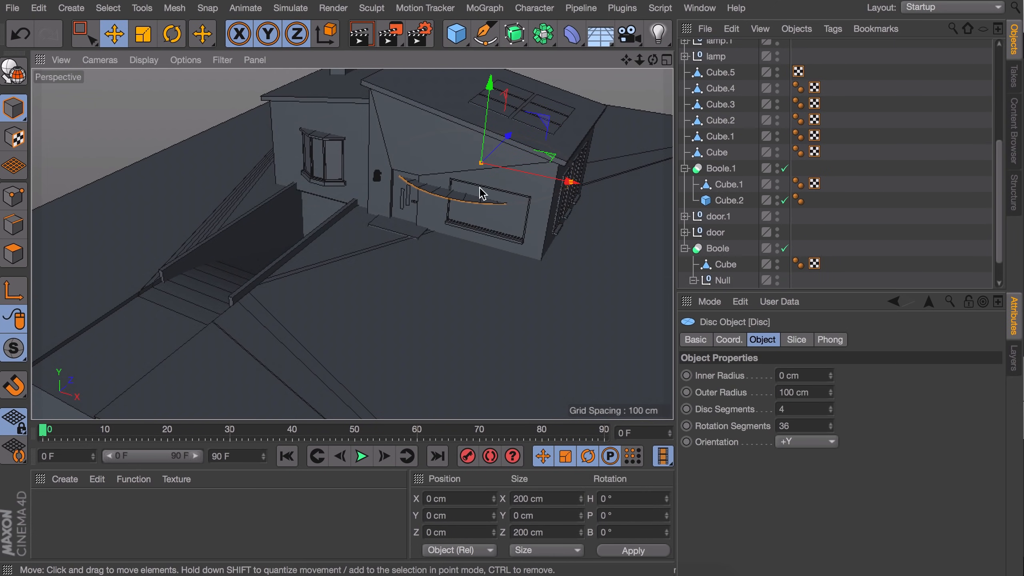
pyautogui.moveTo(489, 156); pyautogui.dragTo(373, 313)
pyautogui.press('t')
pyautogui.moveTo(473, 276); pyautogui.dragTo(51, 409)
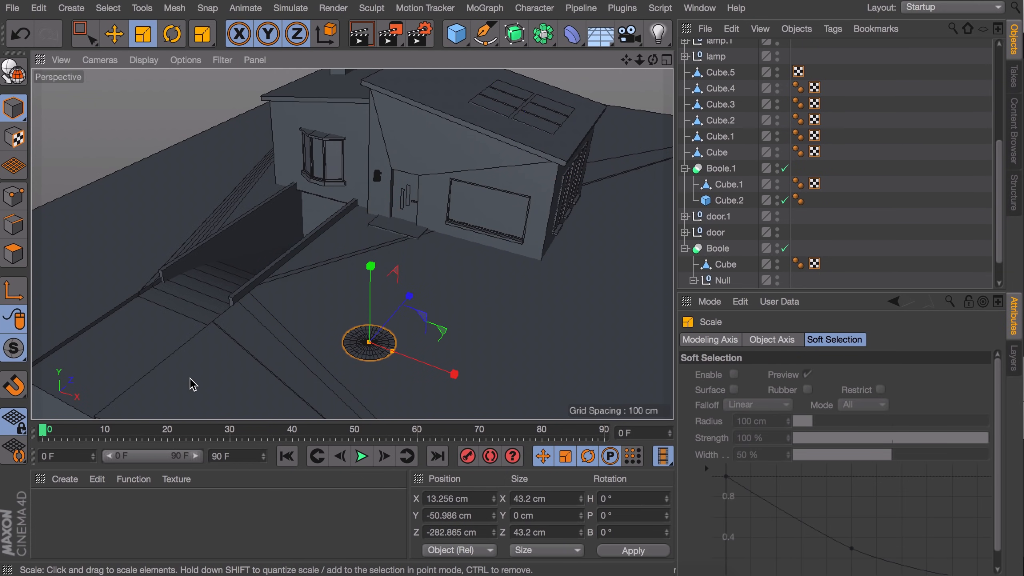
# Step: In the top view, shrink the disc to about 32 cm and copy it into a staggered path of five leading from the doorstep
pyautogui.keyDown('alt'); pyautogui.moveTo(302, 351); pyautogui.dragTo(318, 407); pyautogui.keyUp('alt')
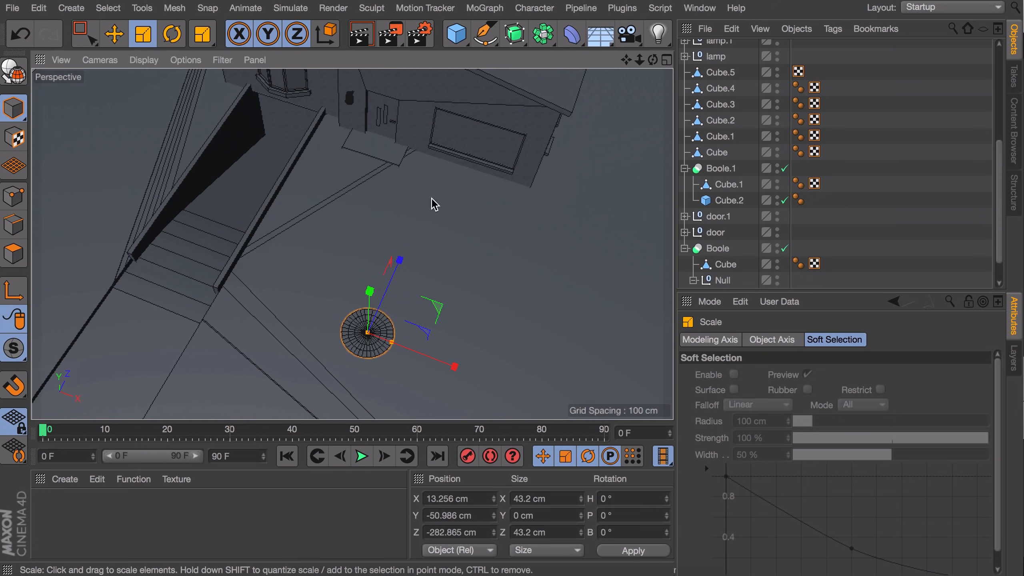
pyautogui.click(667, 60)
pyautogui.click(667, 60)
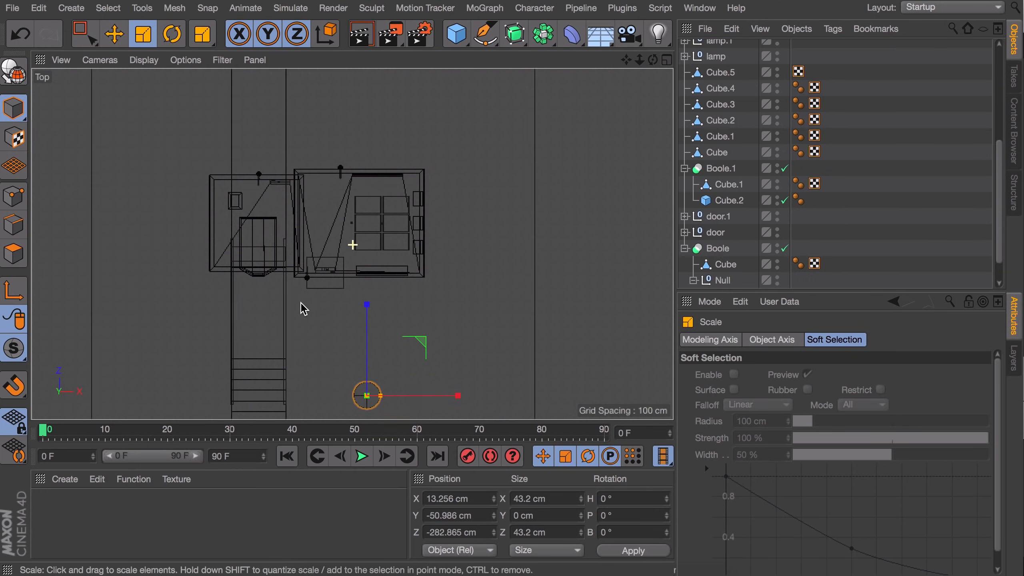
pyautogui.keyDown('alt'); pyautogui.moveTo(302, 306); pyautogui.dragTo(304, 202, button='middle'); pyautogui.keyUp('alt')
pyautogui.keyDown('alt'); pyautogui.moveTo(303, 201); pyautogui.dragTo(441, 291, button='right'); pyautogui.keyUp('alt')
pyautogui.press('e')
pyautogui.moveTo(431, 264); pyautogui.dragTo(403, 275)
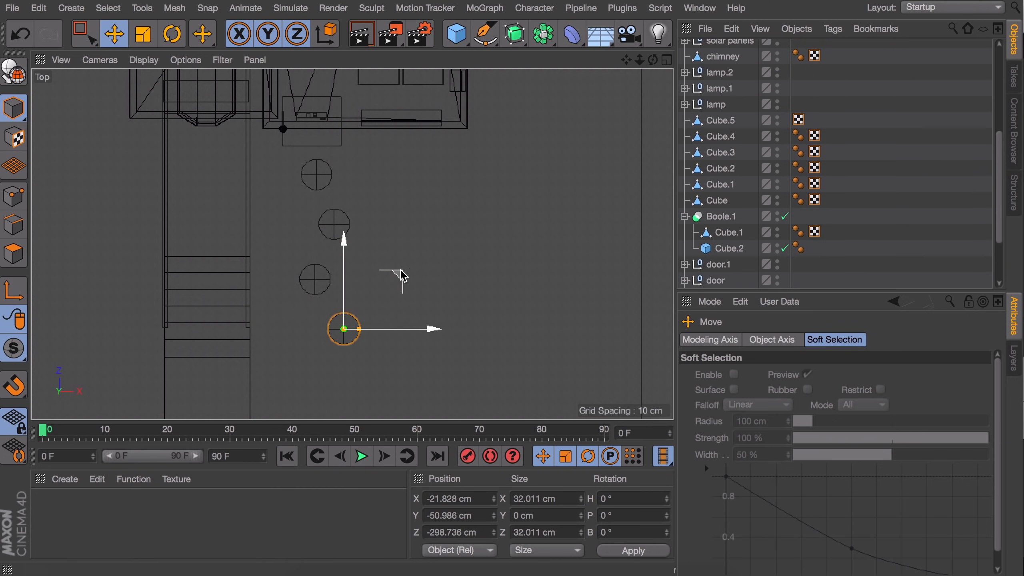
pyautogui.keyDown('alt'); pyautogui.moveTo(402, 274); pyautogui.dragTo(401, 196, button='middle'); pyautogui.keyUp('alt')
pyautogui.keyDown('ctrl'); pyautogui.moveTo(399, 193); pyautogui.dragTo(369, 254); pyautogui.keyUp('ctrl')
pyautogui.keyDown('alt'); pyautogui.moveTo(382, 202); pyautogui.dragTo(378, 274, button='middle'); pyautogui.keyUp('alt')
pyautogui.scroll(5, 748, 54)
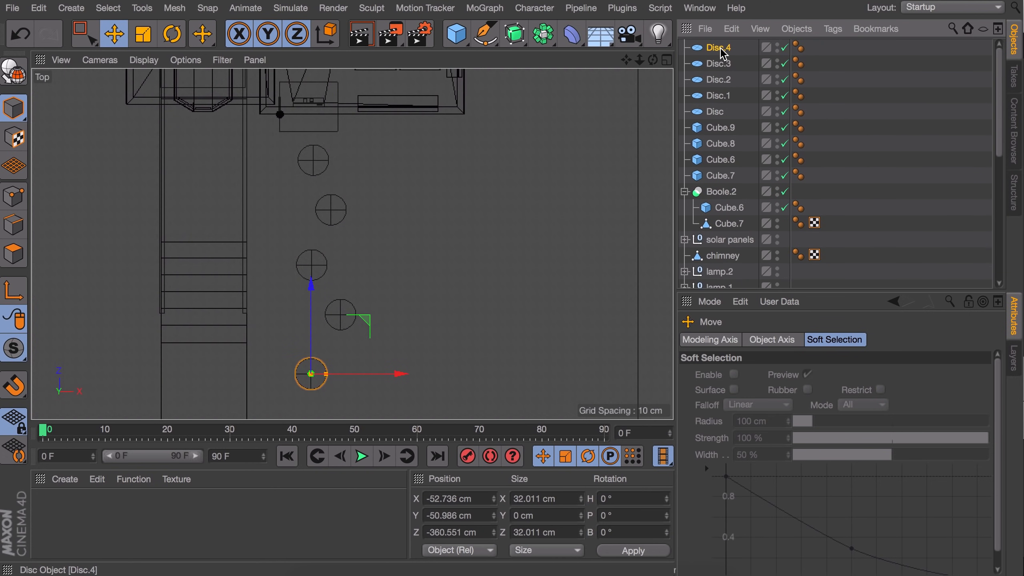
# Step: Select all five path discs and reduce their rotation segments to 7
pyautogui.click(721, 50)
pyautogui.keyDown('shift'); pyautogui.click(723, 111); pyautogui.keyUp('shift')
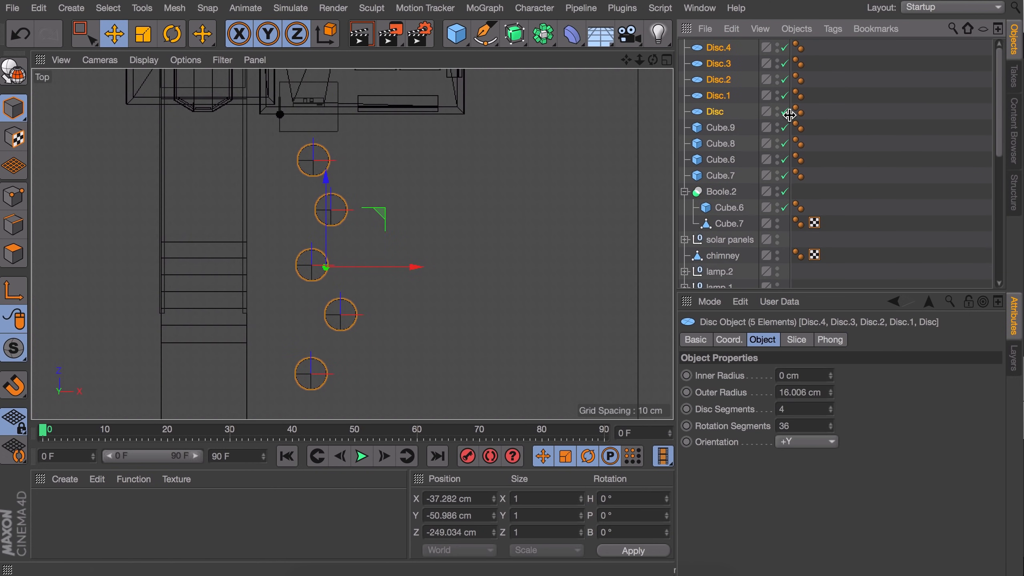
pyautogui.press('c')
pyautogui.hotkey('ctrl', 'z')
pyautogui.scroll(2, 340, 226)
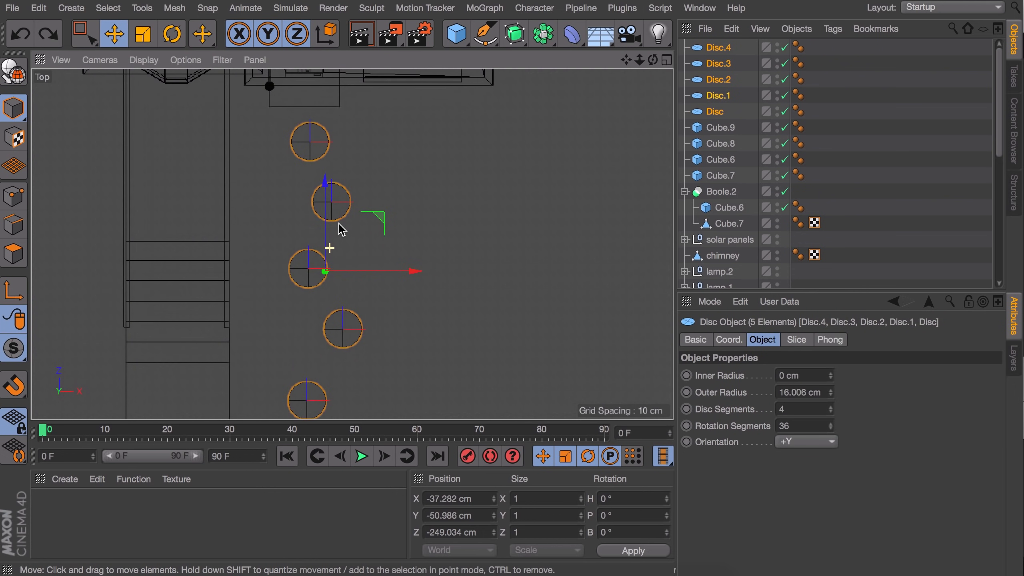
pyautogui.scroll(3, 342, 229)
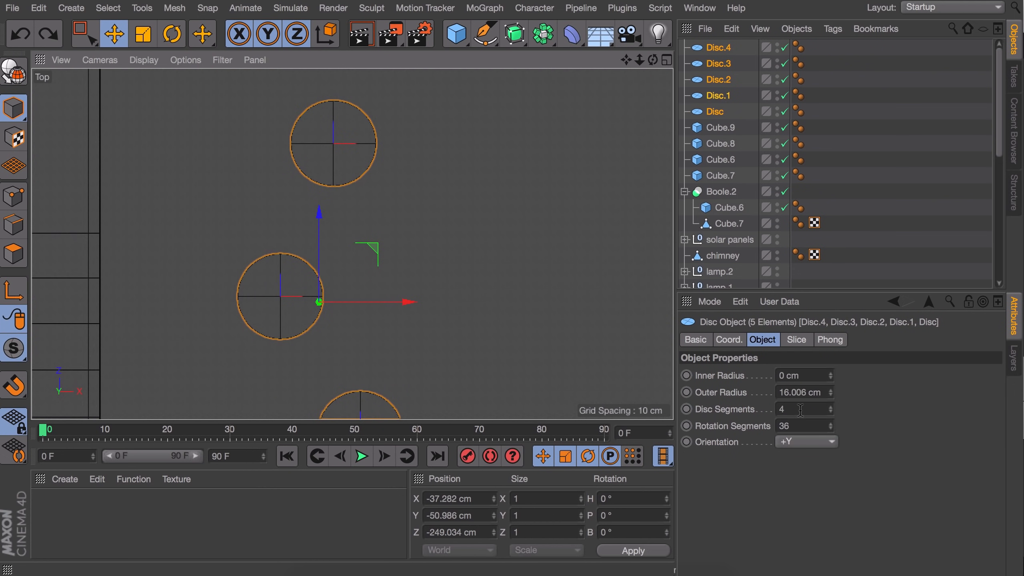
pyautogui.click(830, 428)
pyautogui.click(830, 428)
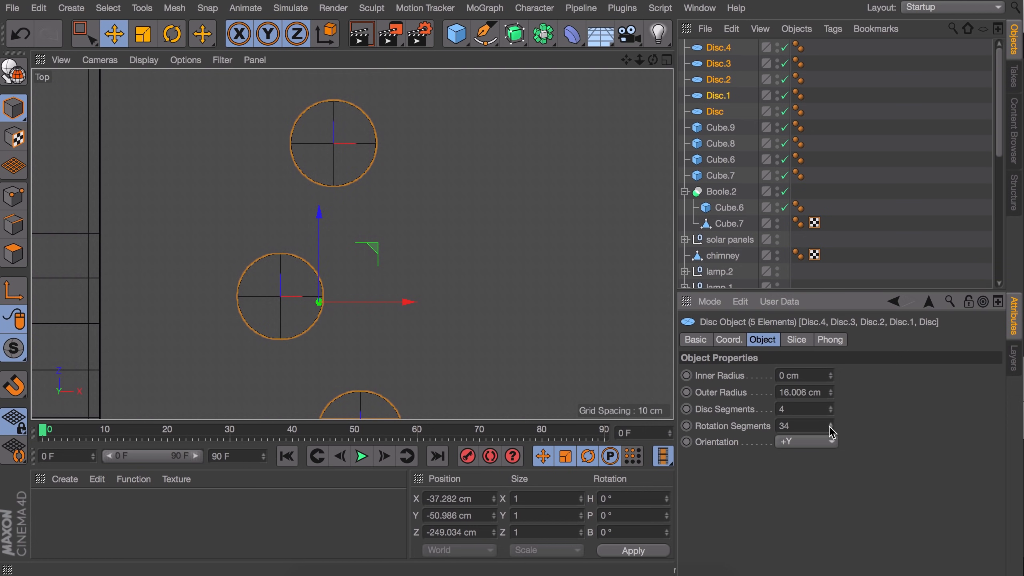
pyautogui.moveTo(830, 428); pyautogui.dragTo(833, 433)
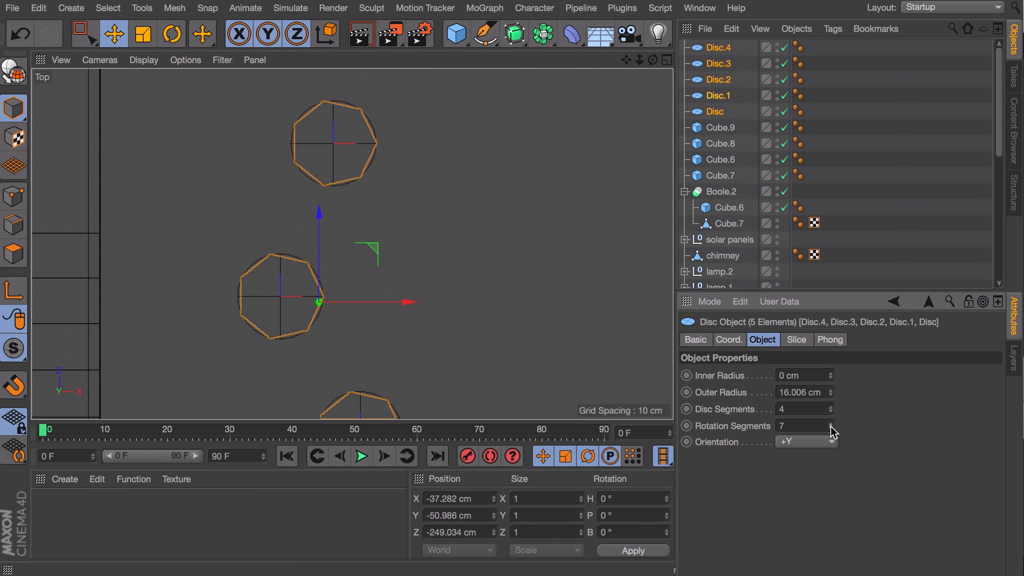
# Step: Make the five discs editable and set up the Brush in point mode with a radius of about 10.9 cm in Smear mode
pyautogui.scroll(-3, 446, 194)
pyautogui.scroll(2, 438, 283)
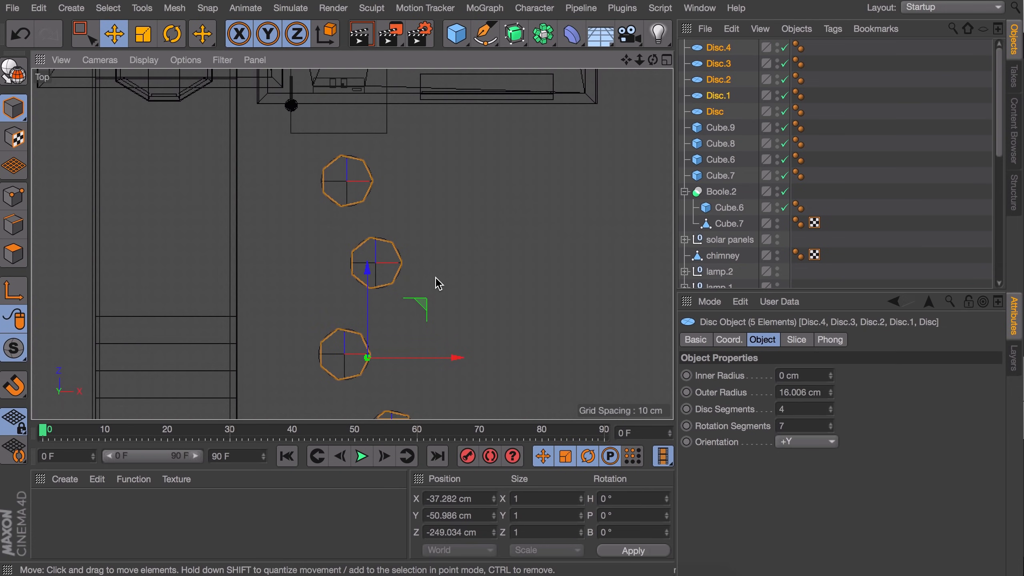
pyautogui.press('c')
pyautogui.click(13, 196)
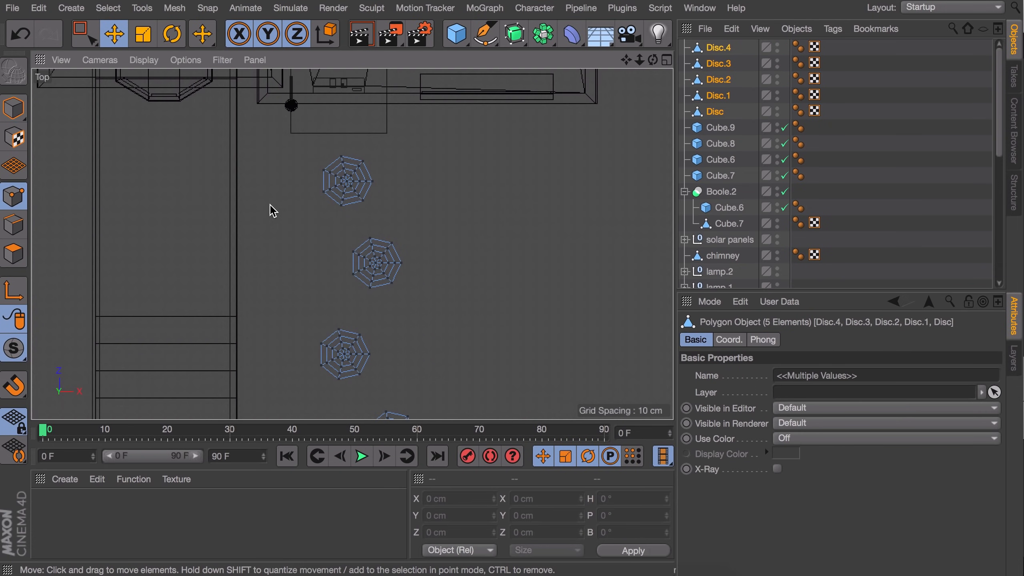
pyautogui.rightClick(272, 204)
pyautogui.click(299, 186)
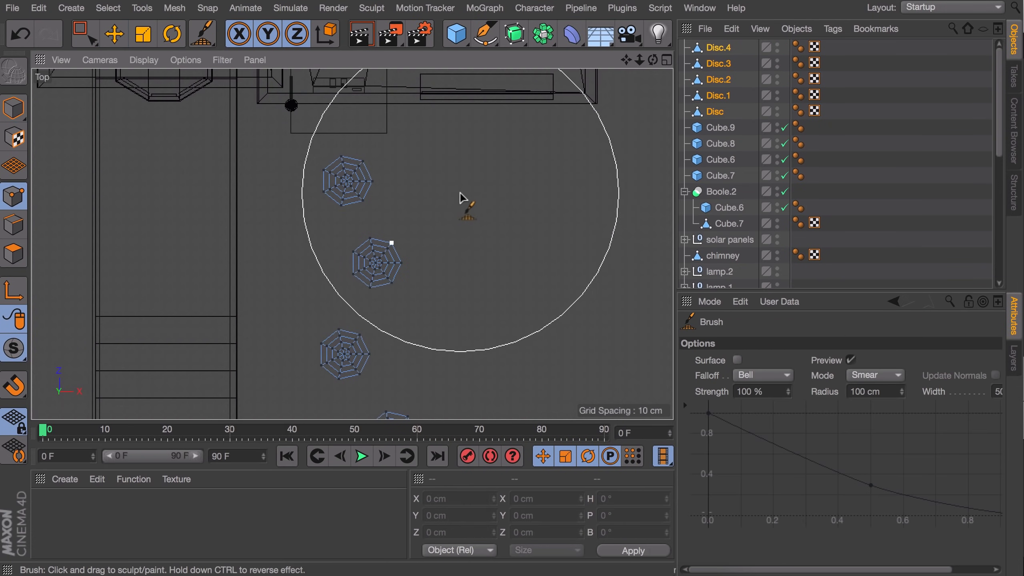
pyautogui.moveTo(482, 238)
pyautogui.mouseDown(button='middle')
pyautogui.moveTo(336, 240)
pyautogui.moveTo(346, 238)
pyautogui.mouseUp(button='middle')
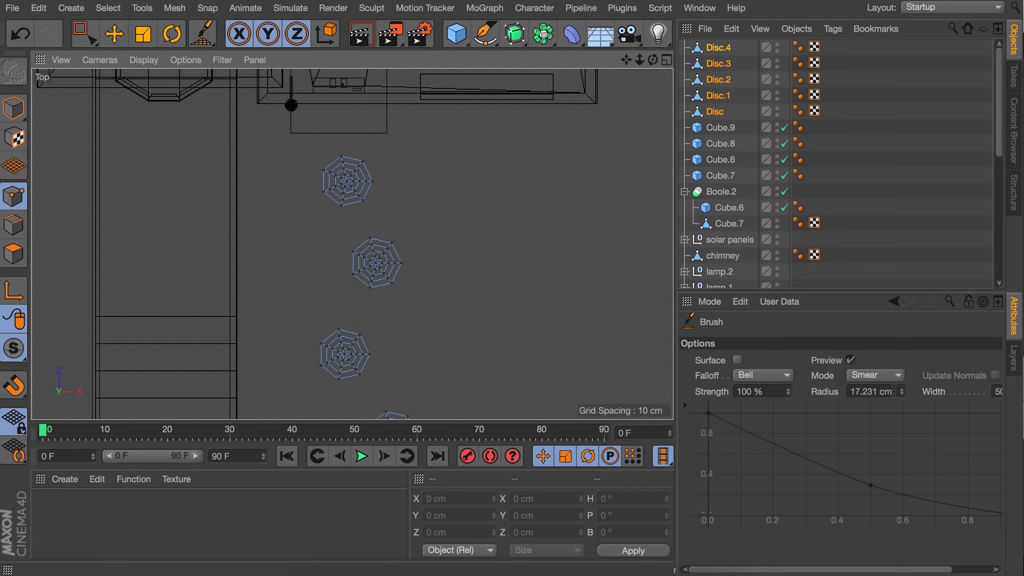
pyautogui.moveTo(902, 391); pyautogui.dragTo(903, 389)
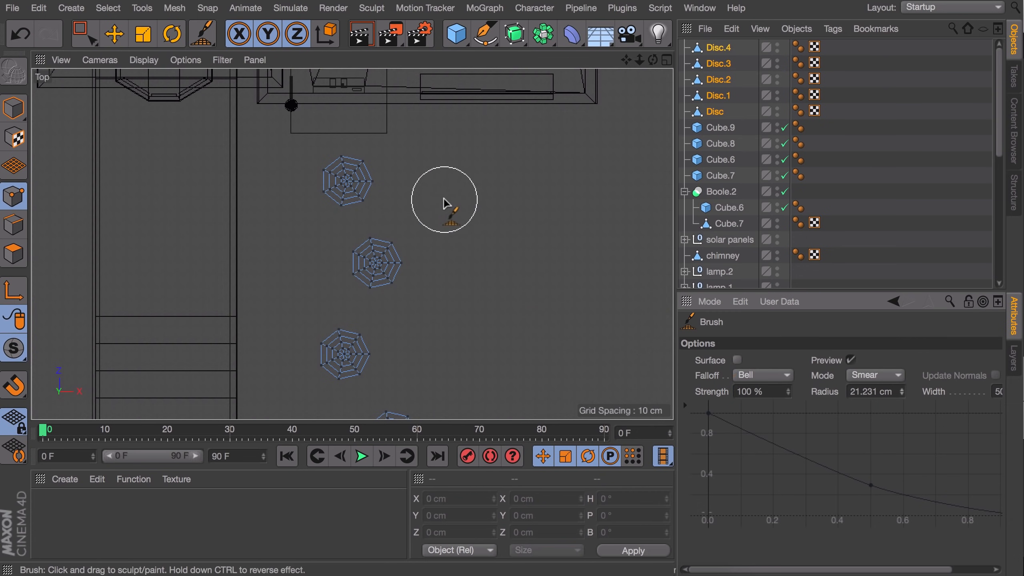
pyautogui.moveTo(443, 198); pyautogui.dragTo(425, 204, button='middle')
# Step: Smear the outer points of the path discs with the Brush to give them irregular stepping-stone outlines
pyautogui.scroll(6, 366, 160)
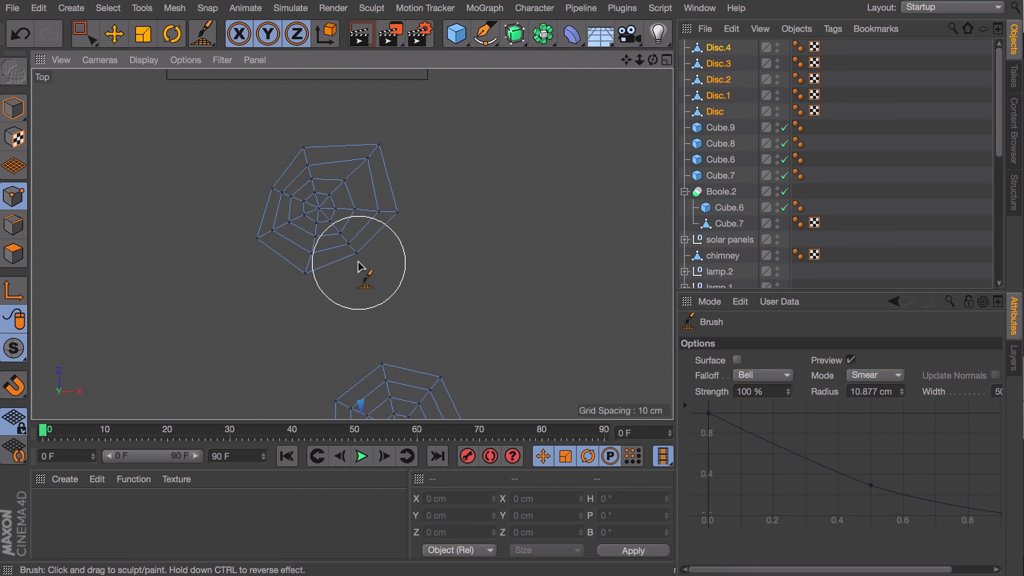
pyautogui.keyDown('alt'); pyautogui.moveTo(397, 269); pyautogui.dragTo(359, 159, button='middle'); pyautogui.keyUp('alt')
pyautogui.keyDown('alt'); pyautogui.moveTo(417, 266); pyautogui.dragTo(450, 111, button='middle'); pyautogui.keyUp('alt')
pyautogui.moveTo(253, 244); pyautogui.dragTo(255, 257)
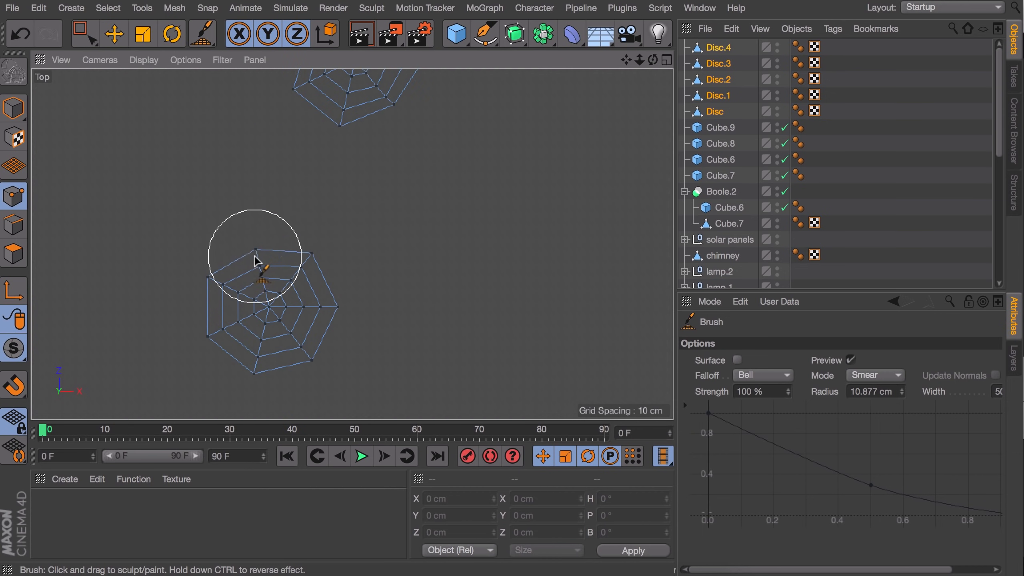
pyautogui.moveTo(352, 245)
pyautogui.keyDown('alt'); pyautogui.mouseDown(button='middle')
pyautogui.moveTo(379, 160)
pyautogui.moveTo(362, 79)
pyautogui.mouseUp(button='middle'); pyautogui.keyUp('alt')
pyautogui.moveTo(404, 227); pyautogui.dragTo(387, 208)
pyautogui.moveTo(362, 260); pyautogui.dragTo(340, 253)
pyautogui.moveTo(403, 301); pyautogui.dragTo(430, 299)
pyautogui.keyDown('alt'); pyautogui.moveTo(351, 404); pyautogui.dragTo(336, 240, button='middle'); pyautogui.keyUp('alt')
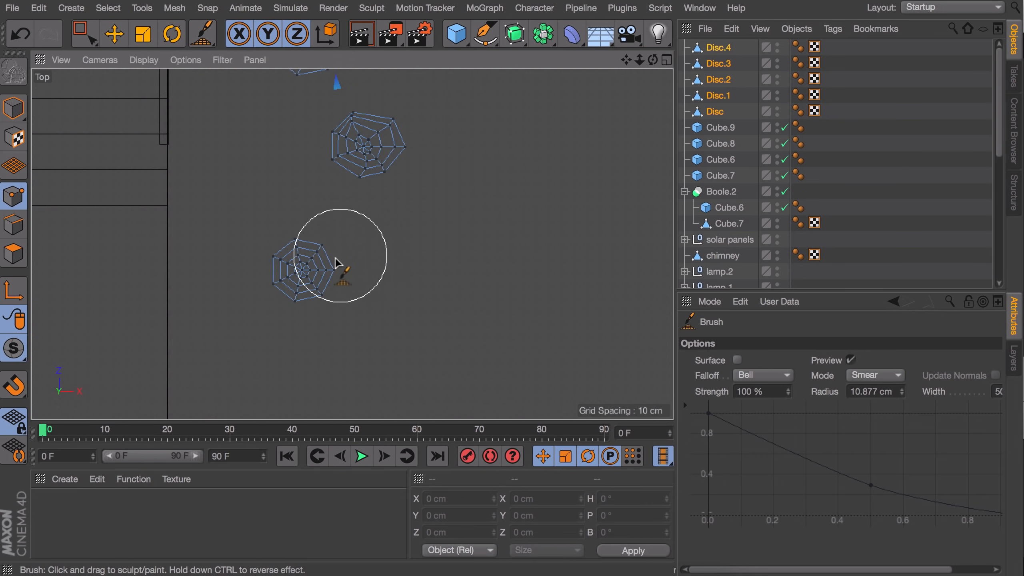
pyautogui.scroll(-5, 443, 229)
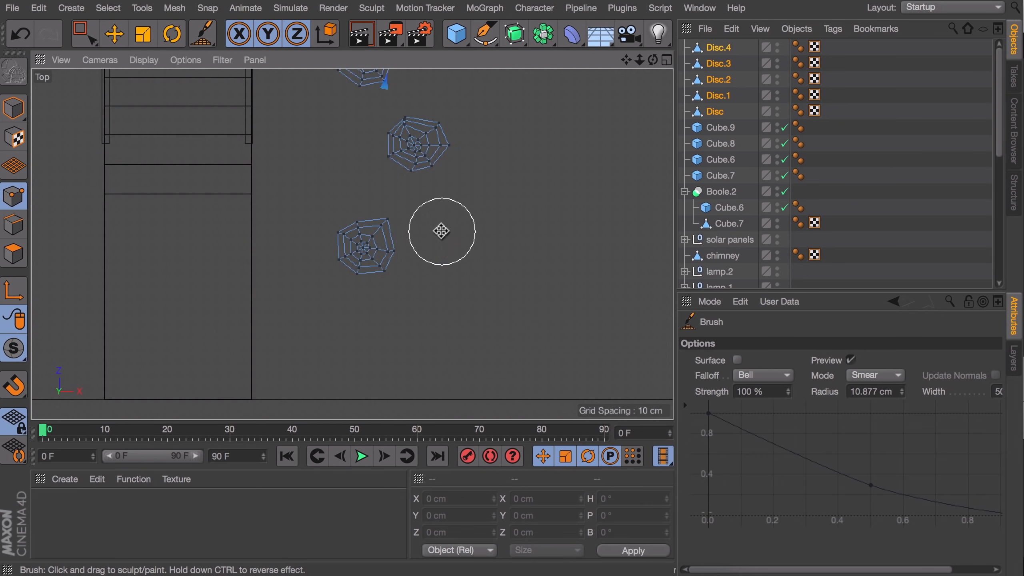
# Step: Select all polygons of the five stepping stones in the perspective view and enable Create Caps for Extrude
pyautogui.middleClick(444, 229)
pyautogui.middleClick(213, 177)
pyautogui.keyDown('alt'); pyautogui.moveTo(339, 258); pyautogui.dragTo(300, 178); pyautogui.keyUp('alt')
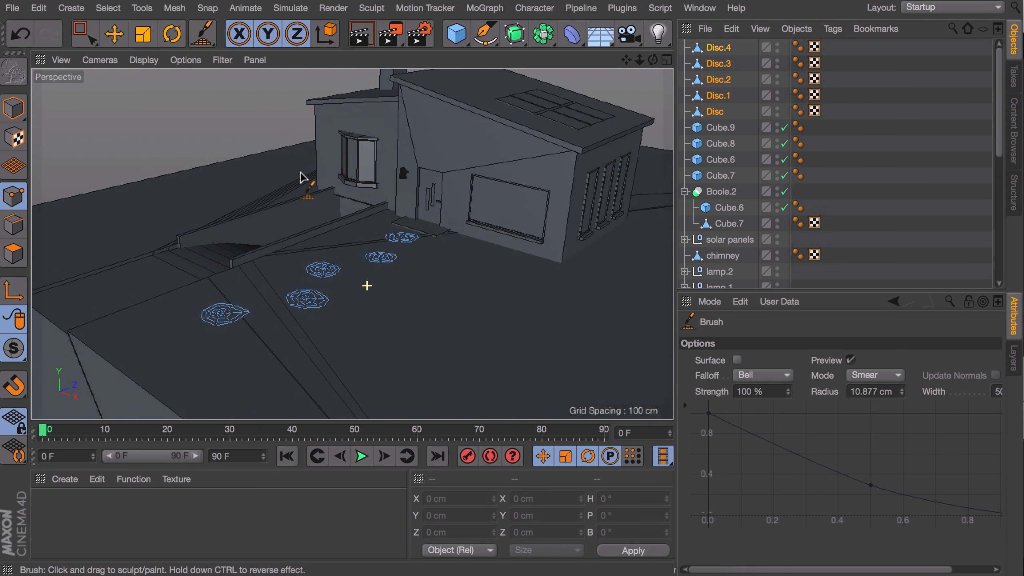
pyautogui.click(13, 108)
pyautogui.keyDown('alt'); pyautogui.moveTo(274, 318); pyautogui.dragTo(375, 275); pyautogui.keyUp('alt')
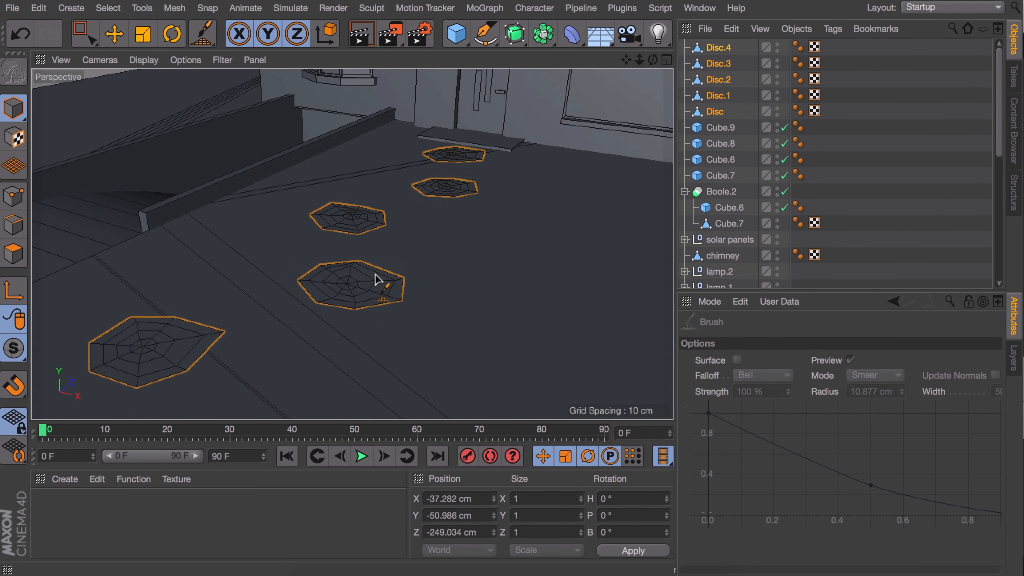
pyautogui.click(21, 256)
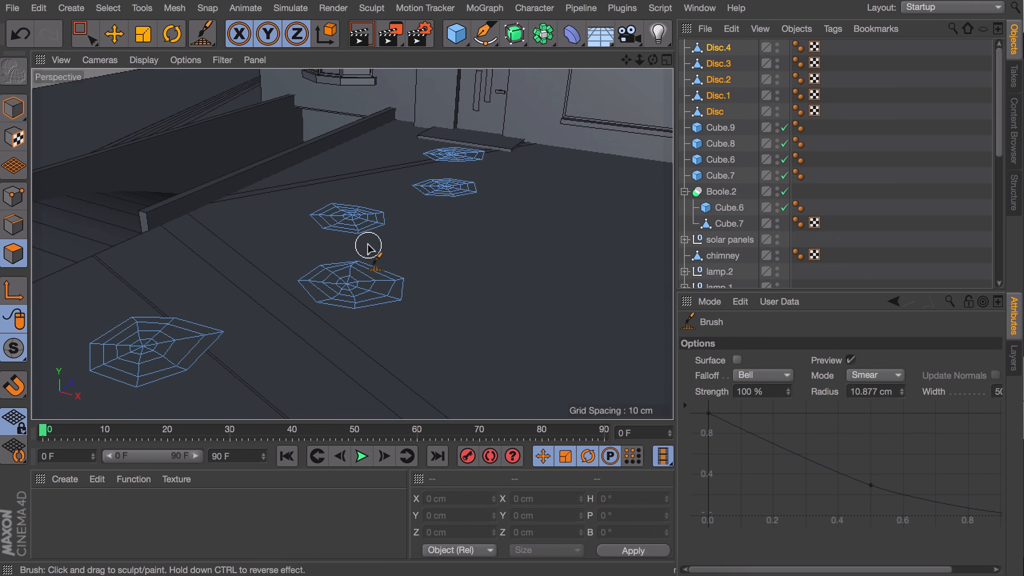
pyautogui.hotkey('ctrl', 'a')
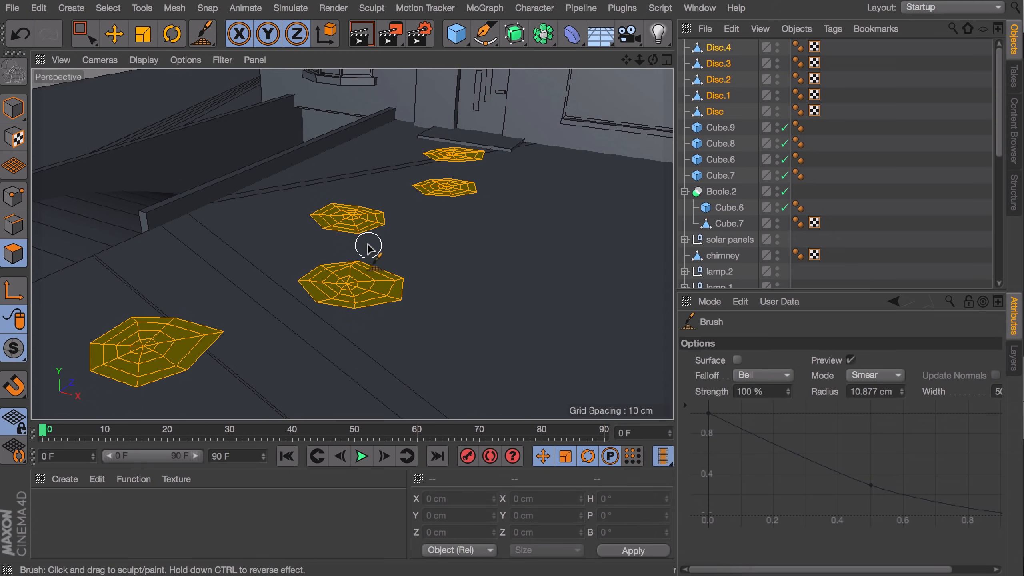
pyautogui.press('d')
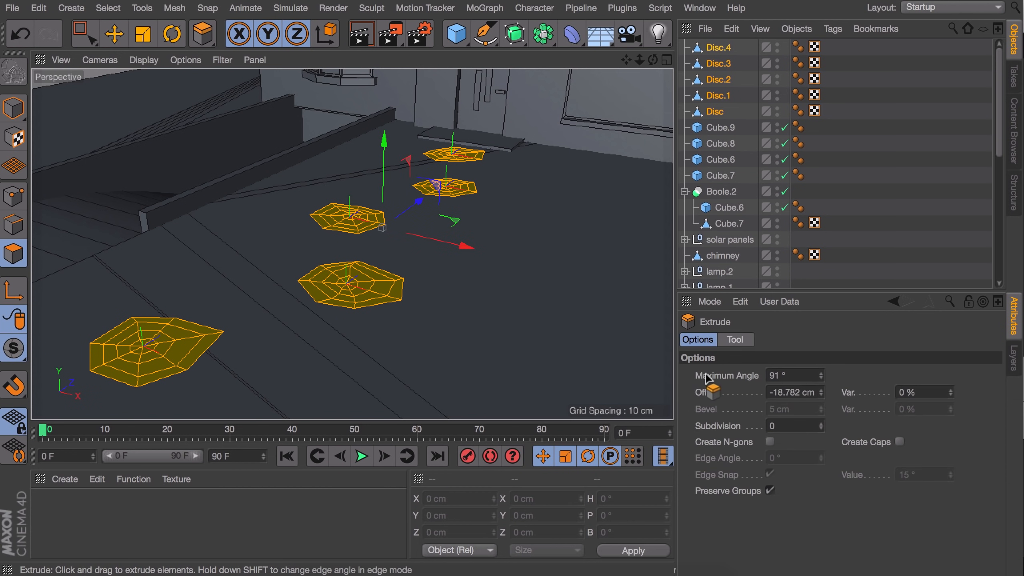
pyautogui.click(900, 442)
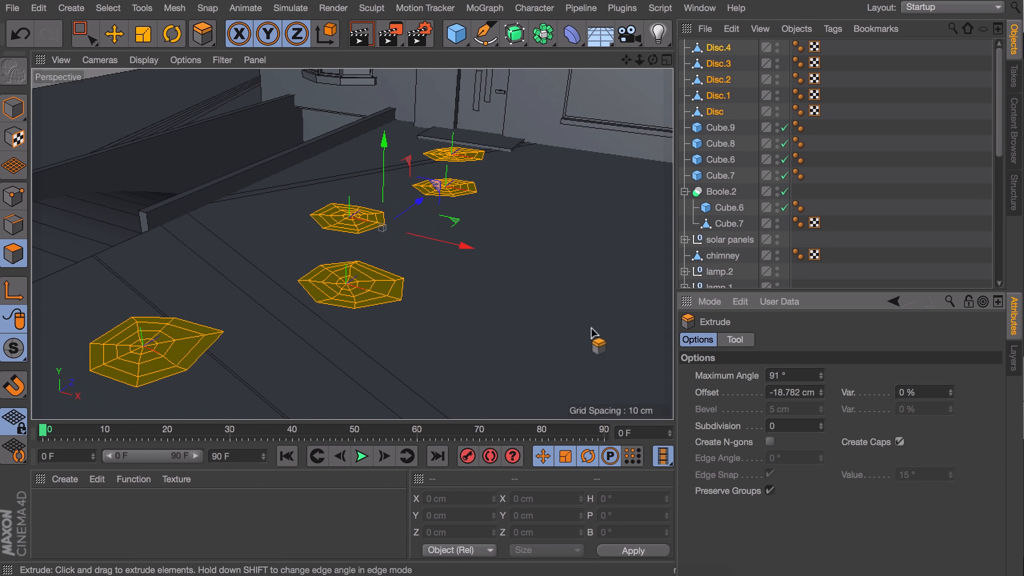
# Step: Extrude the polygons of the five discs into thin slabs and group the discs under the name steps
pyautogui.moveTo(406, 306); pyautogui.dragTo(409, 307)
pyautogui.hotkey('alt', 'g')
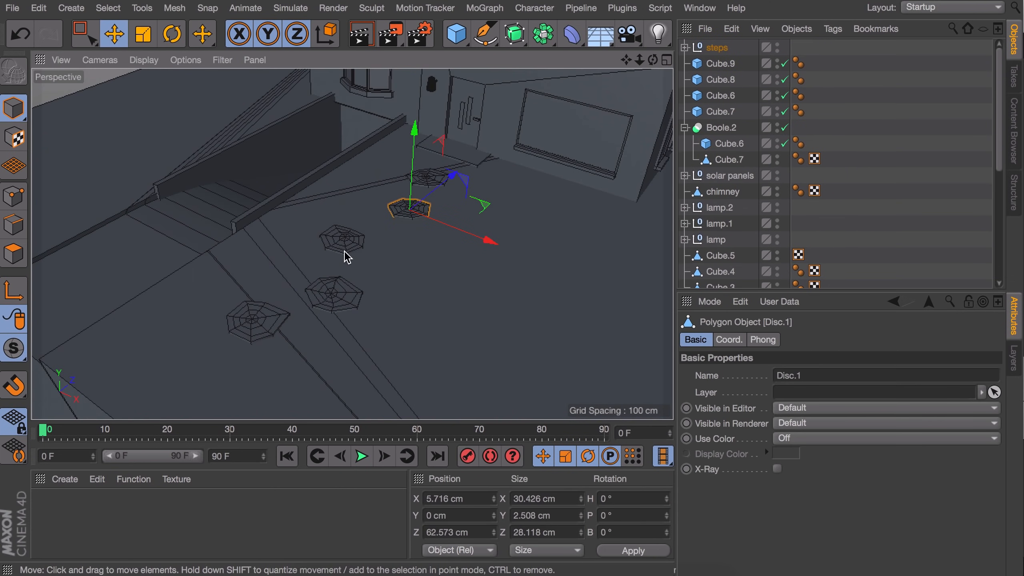
# Step: Copy two stepping stones farther along the path, continuing the row away from the front door
pyautogui.moveTo(408, 208); pyautogui.dragTo(312, 319)
pyautogui.click(425, 178)
pyautogui.moveTo(426, 177); pyautogui.dragTo(150, 343)
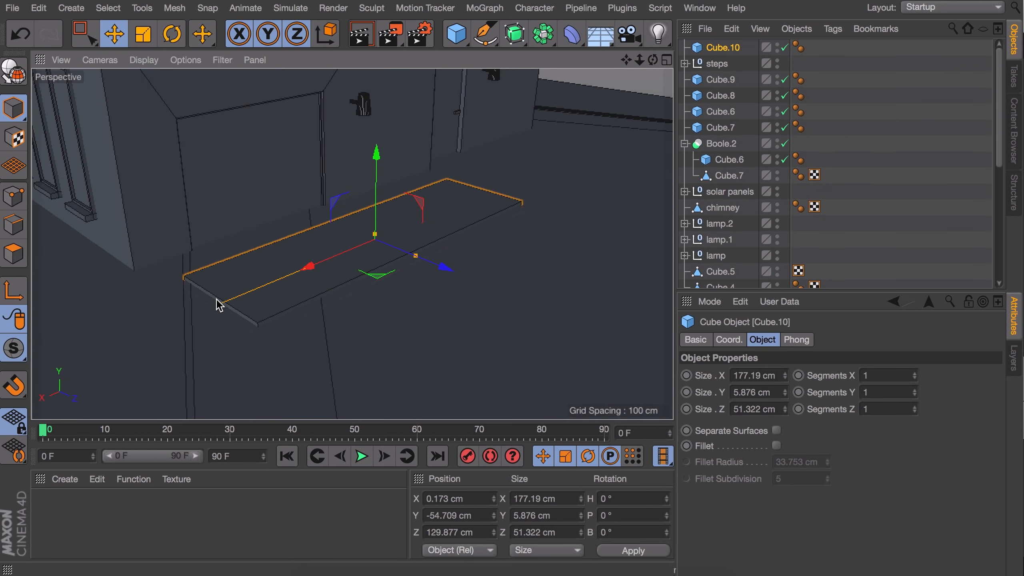
# Step: Deepen the slab at the large door to about 120 cm and place a shallower copy at the neighbouring door
pyautogui.moveTo(417, 270); pyautogui.dragTo(274, 256)
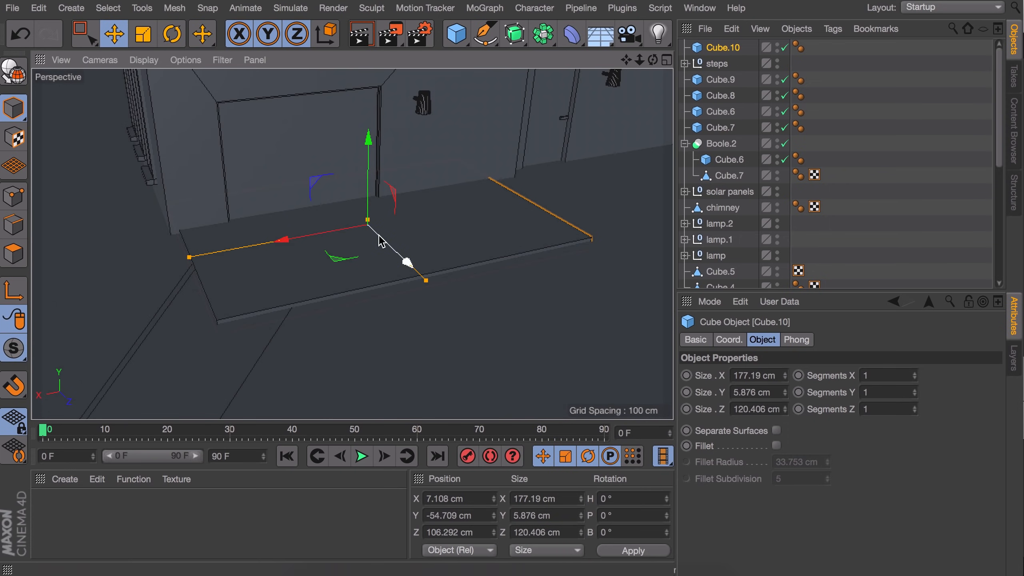
pyautogui.moveTo(283, 242); pyautogui.dragTo(362, 228)
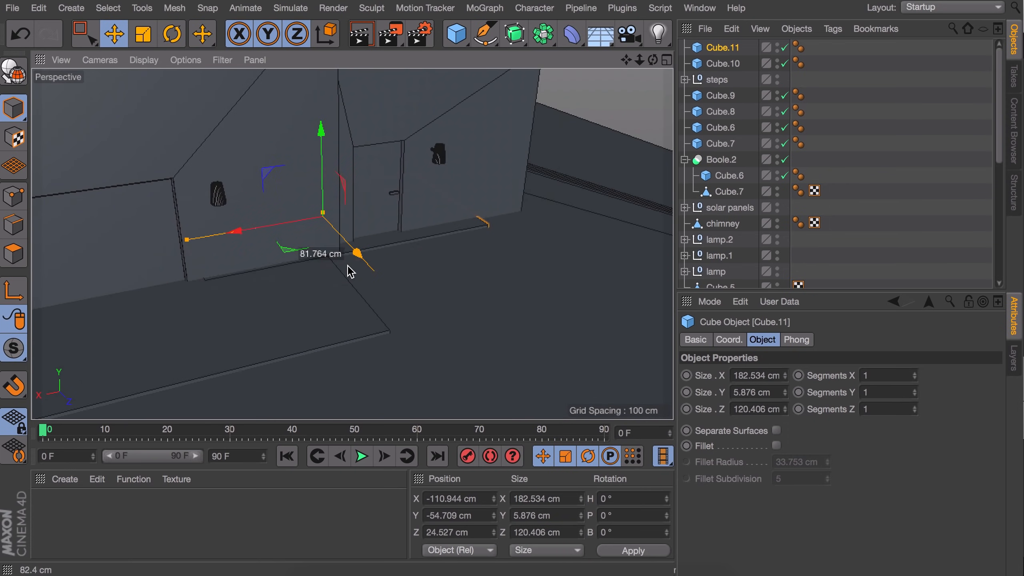
pyautogui.moveTo(355, 270); pyautogui.dragTo(308, 281)
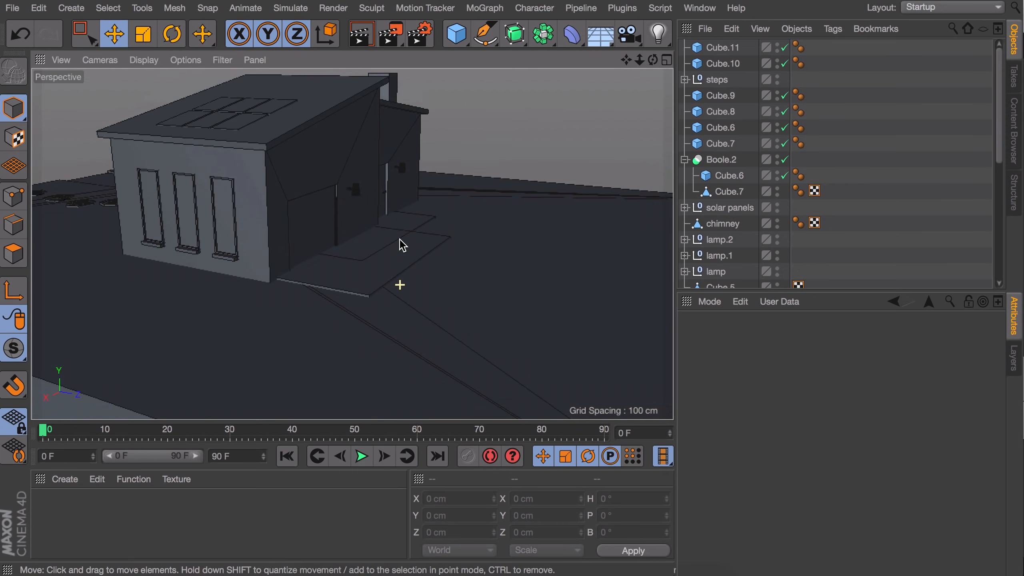
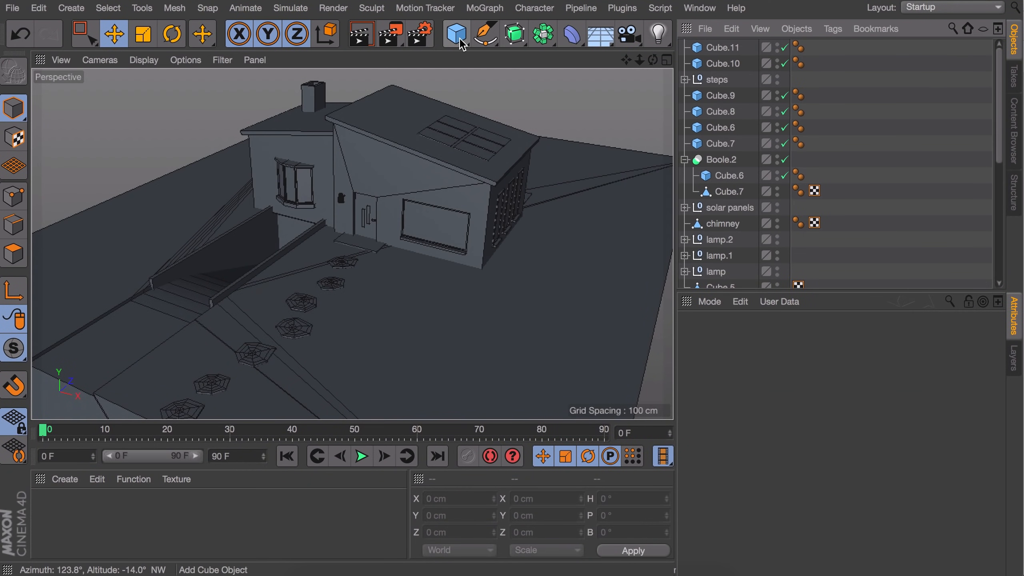
# Step: Add a cylinder beside the stepping stones as a tree trunk, about 5 cm in radius and 33 cm high
pyautogui.moveTo(463, 44); pyautogui.dragTo(776, 55)
pyautogui.moveTo(476, 117); pyautogui.dragTo(434, 96)
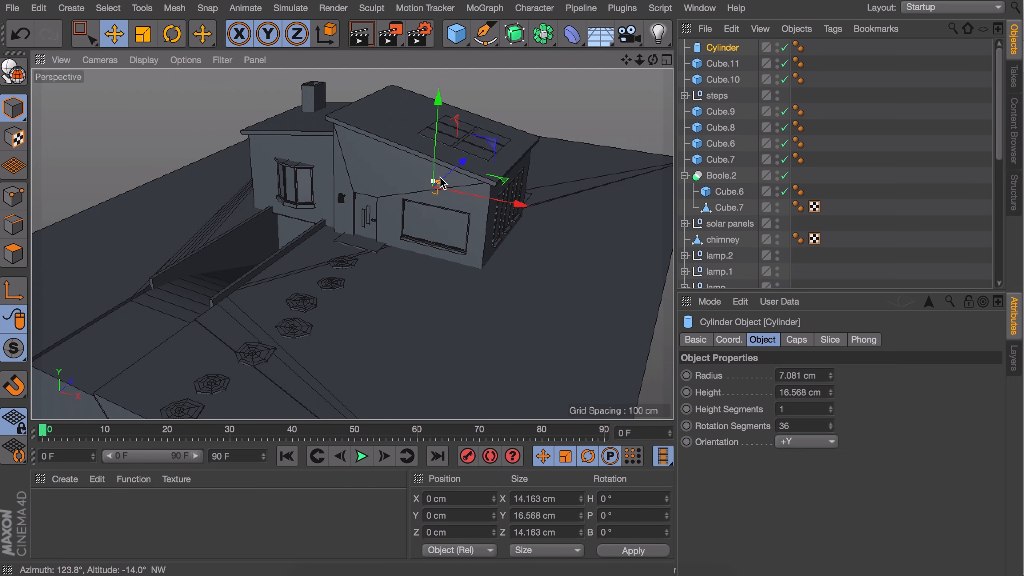
pyautogui.moveTo(344, 254); pyautogui.dragTo(330, 271)
pyautogui.moveTo(312, 237); pyautogui.dragTo(312, 254)
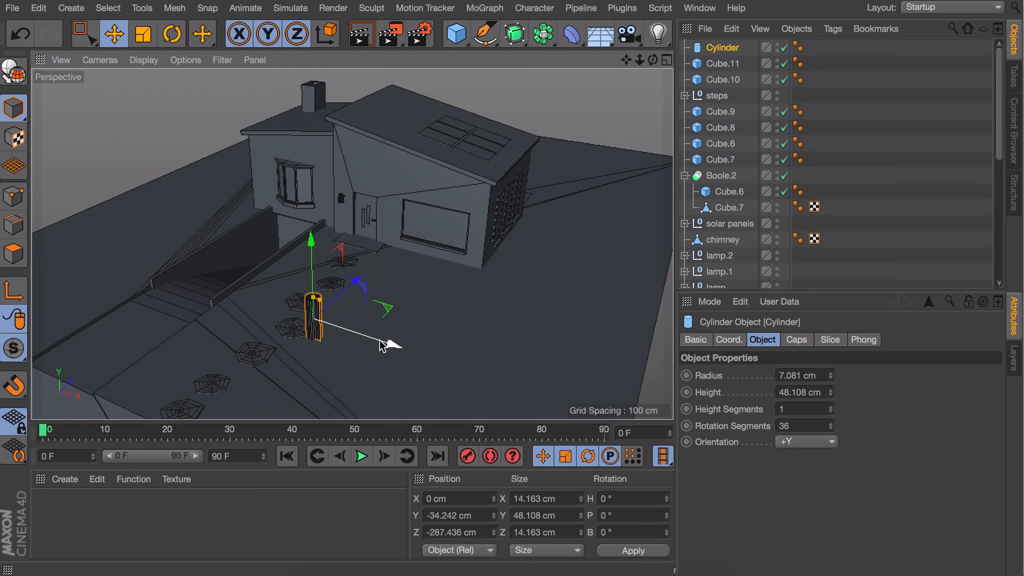
pyautogui.scroll(5, 385, 331)
pyautogui.keyDown('alt'); pyautogui.moveTo(386, 331); pyautogui.dragTo(423, 258); pyautogui.keyUp('alt')
pyautogui.moveTo(328, 259); pyautogui.dragTo(323, 258)
pyautogui.scroll(3, 313, 281)
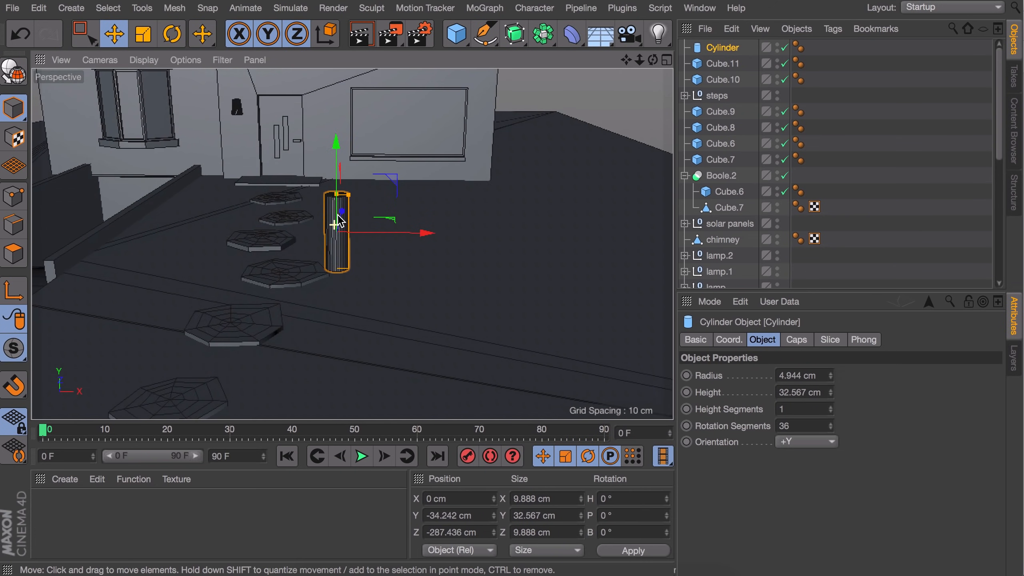
# Step: Give the cylinder 3 height segments and a radius of about 4.5 cm, and make it editable
pyautogui.click(830, 407)
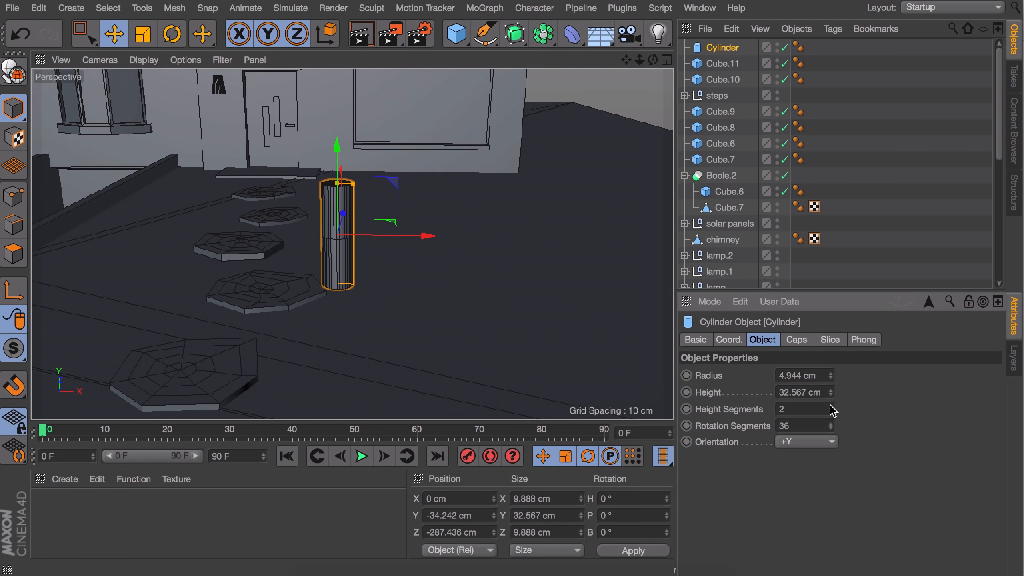
pyautogui.click(831, 407)
pyautogui.scroll(5, 359, 245)
pyautogui.scroll(-5, 290, 210)
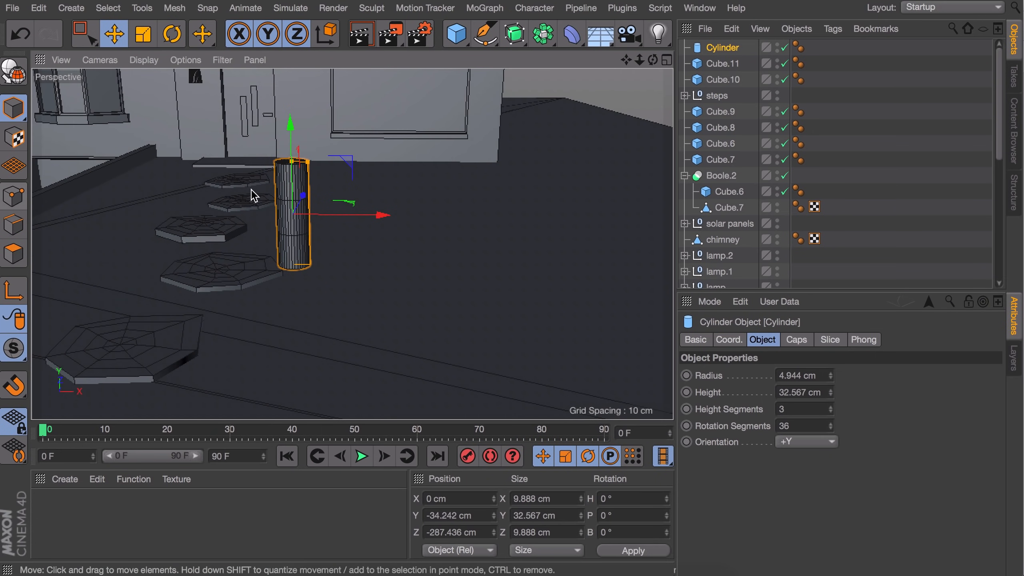
pyautogui.keyDown('alt'); pyautogui.moveTo(251, 190); pyautogui.dragTo(258, 213); pyautogui.keyUp('alt')
pyautogui.moveTo(308, 158); pyautogui.dragTo(305, 159)
pyautogui.press('c')
# Step: Shift and tilt the cylinder's two upper point rings toward the stepping stones to bend the trunk
pyautogui.click(21, 188)
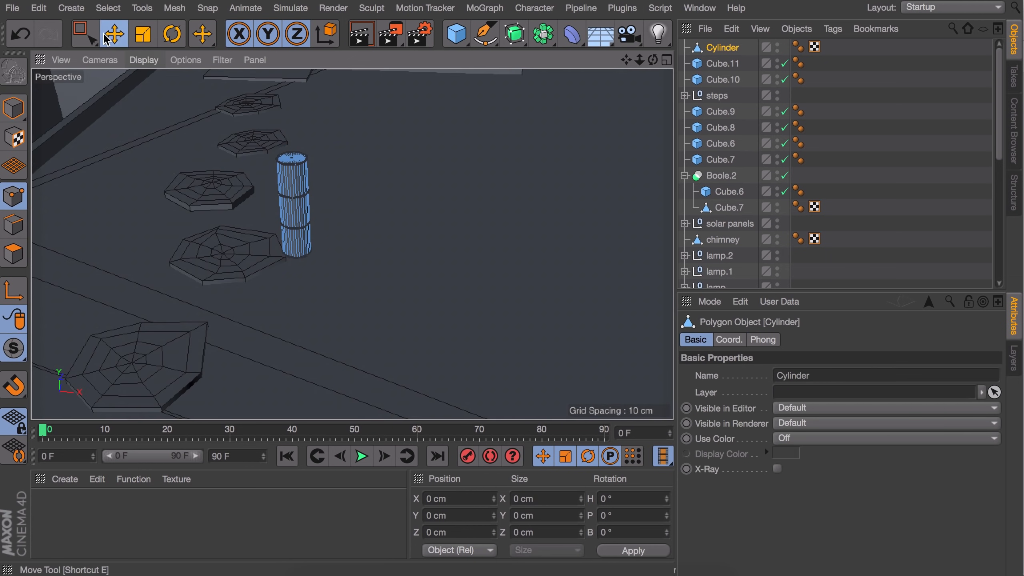
pyautogui.click(84, 34)
pyautogui.moveTo(209, 111); pyautogui.dragTo(327, 215)
pyautogui.keyDown('alt'); pyautogui.moveTo(323, 215); pyautogui.dragTo(319, 179); pyautogui.keyUp('alt')
pyautogui.moveTo(390, 229); pyautogui.dragTo(373, 228)
pyautogui.click(172, 35)
pyautogui.moveTo(310, 185); pyautogui.dragTo(295, 176)
pyautogui.click(114, 34)
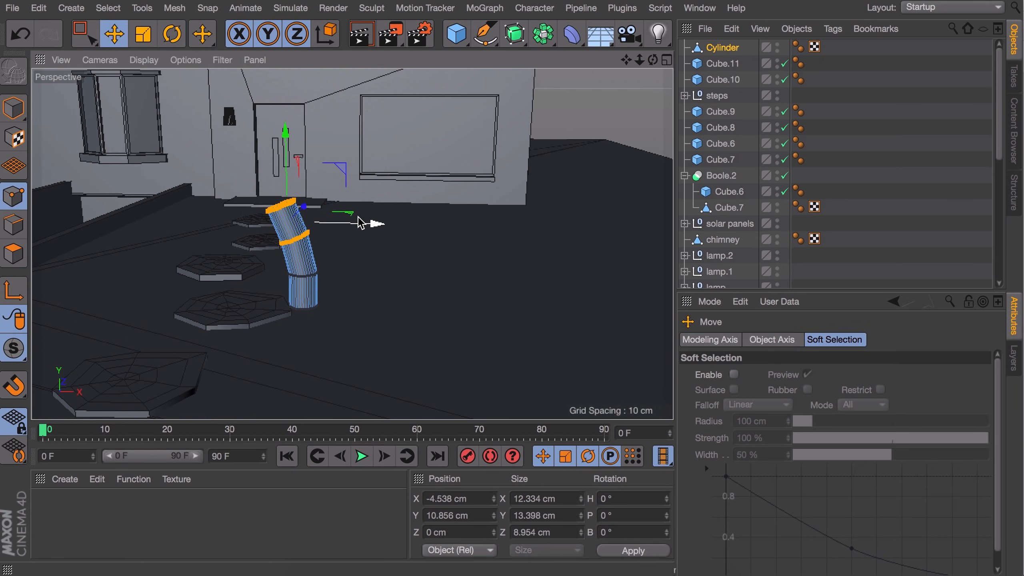
pyautogui.moveTo(357, 220); pyautogui.dragTo(351, 220)
# Step: Offset the trunk's top point ring farther sideways and scale it down to taper the branch end
pyautogui.click(87, 38)
pyautogui.moveTo(242, 176); pyautogui.dragTo(350, 208)
pyautogui.click(143, 34)
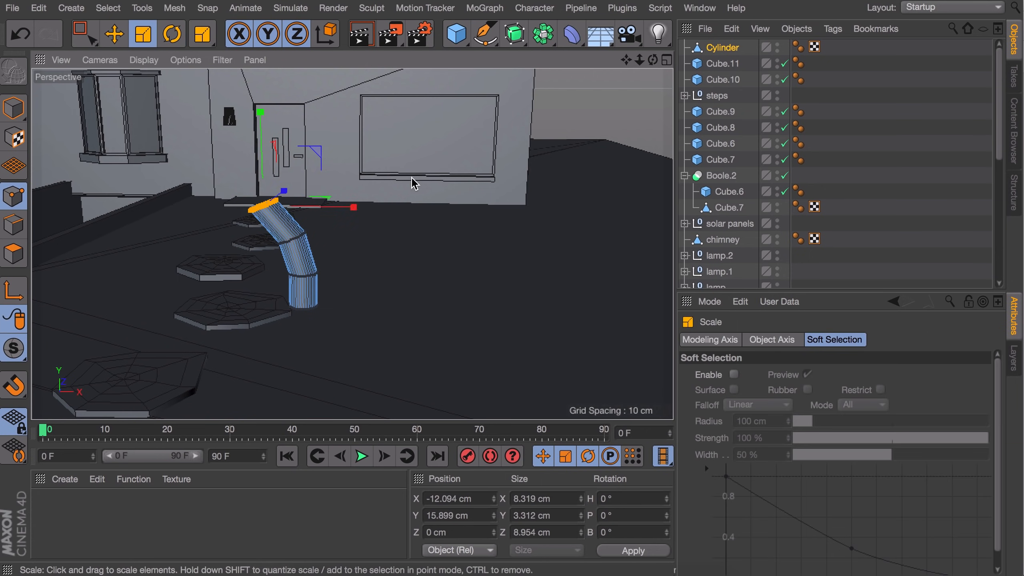
pyautogui.moveTo(414, 183); pyautogui.dragTo(226, 194)
pyautogui.keyDown('alt'); pyautogui.moveTo(304, 256); pyautogui.dragTo(287, 250); pyautogui.keyUp('alt')
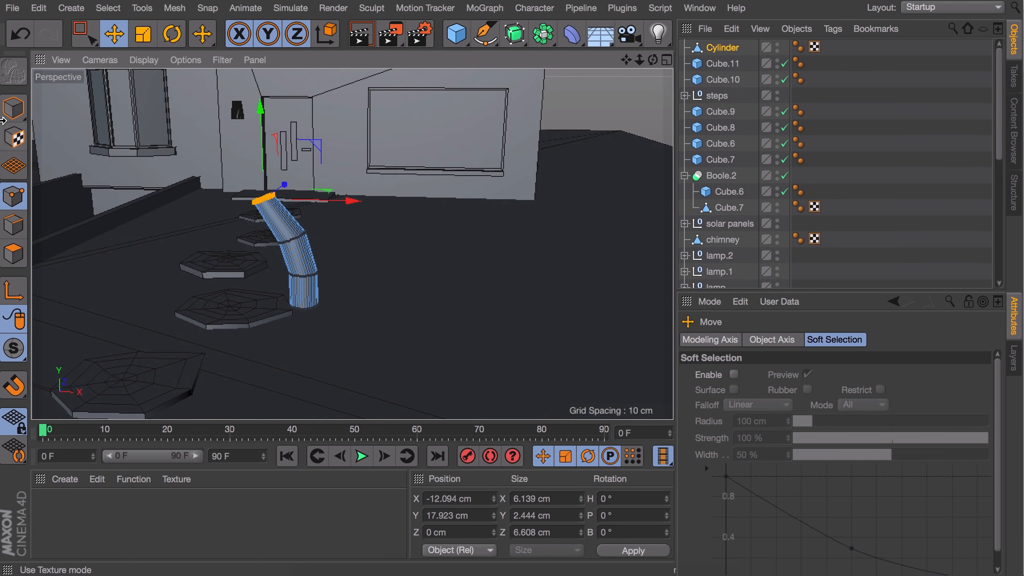
# Step: Lower the trunk's bottom point ring to lengthen the base, and scale the whole trunk down to about 6.5 cm thick
pyautogui.click(14, 107)
pyautogui.click(87, 38)
pyautogui.moveTo(362, 311); pyautogui.dragTo(246, 283)
pyautogui.keyDown('alt'); pyautogui.moveTo(306, 258); pyautogui.dragTo(305, 244); pyautogui.keyUp('alt')
pyautogui.moveTo(302, 209); pyautogui.dragTo(302, 225)
pyautogui.click(14, 108)
pyautogui.click(143, 34)
pyautogui.moveTo(375, 224); pyautogui.dragTo(370, 223)
# Step: Make a copy of the bent trunk rotated 180° in heading to form a Y-shaped fork
pyautogui.press('r')
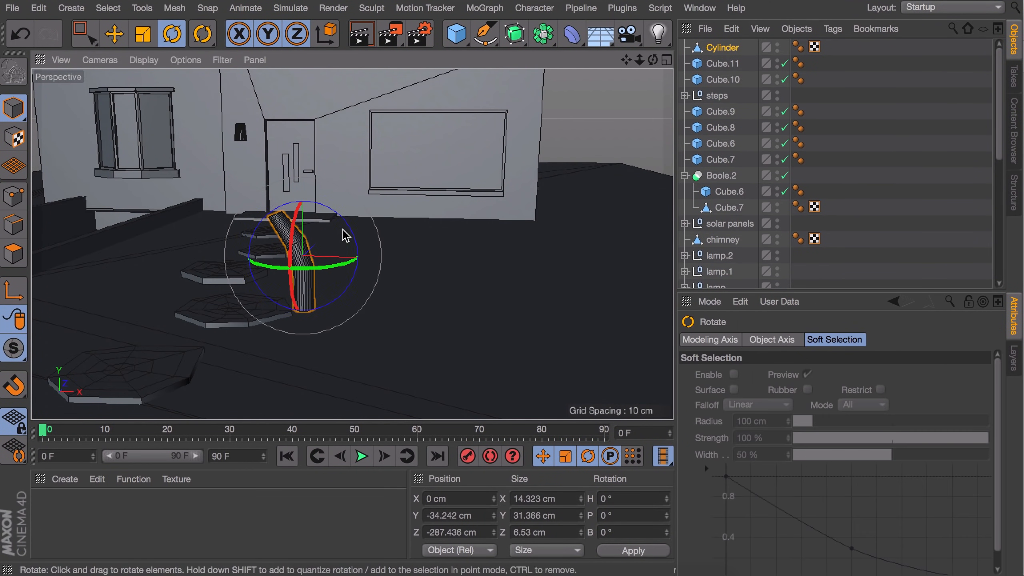
pyautogui.moveTo(307, 268); pyautogui.dragTo(442, 258)
pyautogui.keyDown('ctrl'); pyautogui.keyDown('shift'); pyautogui.moveTo(276, 223); pyautogui.dragTo(295, 223); pyautogui.keyUp('shift'); pyautogui.keyUp('ctrl')
pyautogui.scroll(5, 318, 252)
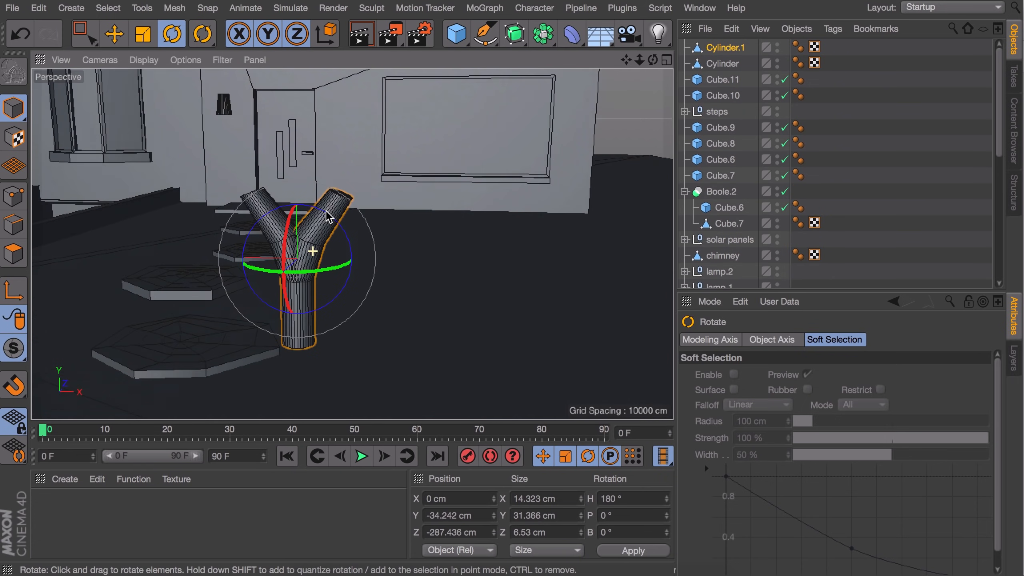
# Step: On the copied trunk, move the upper branch points outward and tilt the point ring at the fork
pyautogui.click(14, 196)
pyautogui.click(88, 38)
pyautogui.moveTo(264, 167); pyautogui.dragTo(372, 251)
pyautogui.moveTo(233, 209); pyautogui.dragTo(257, 202)
pyautogui.moveTo(262, 271); pyautogui.dragTo(343, 298)
pyautogui.press('r')
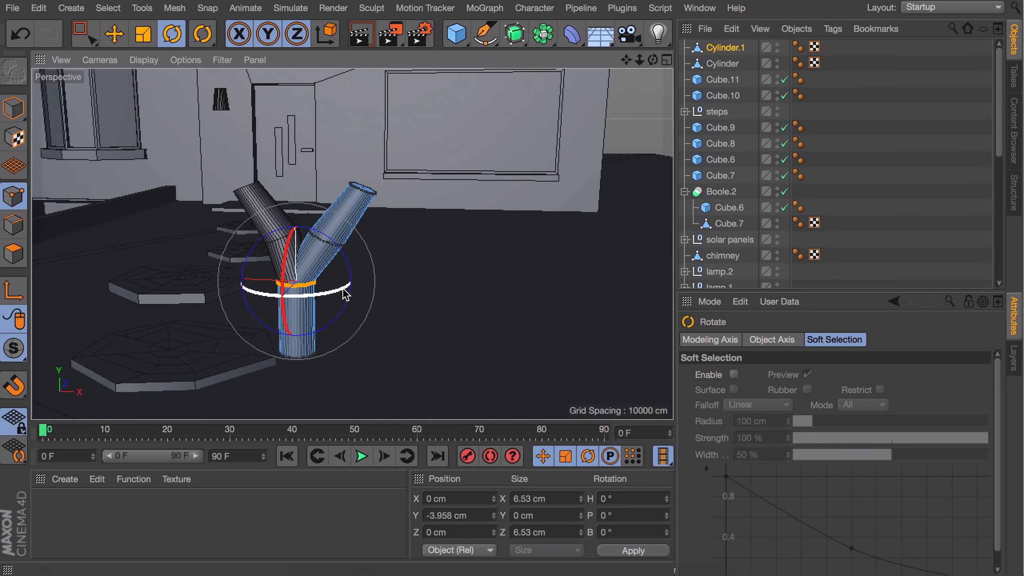
pyautogui.moveTo(332, 239); pyautogui.dragTo(345, 254)
pyautogui.press('e')
pyautogui.moveTo(223, 281); pyautogui.dragTo(239, 283)
pyautogui.press('super+z')
# Step: Move the copied branch's top point ring farther outward and slightly down
pyautogui.click(86, 34)
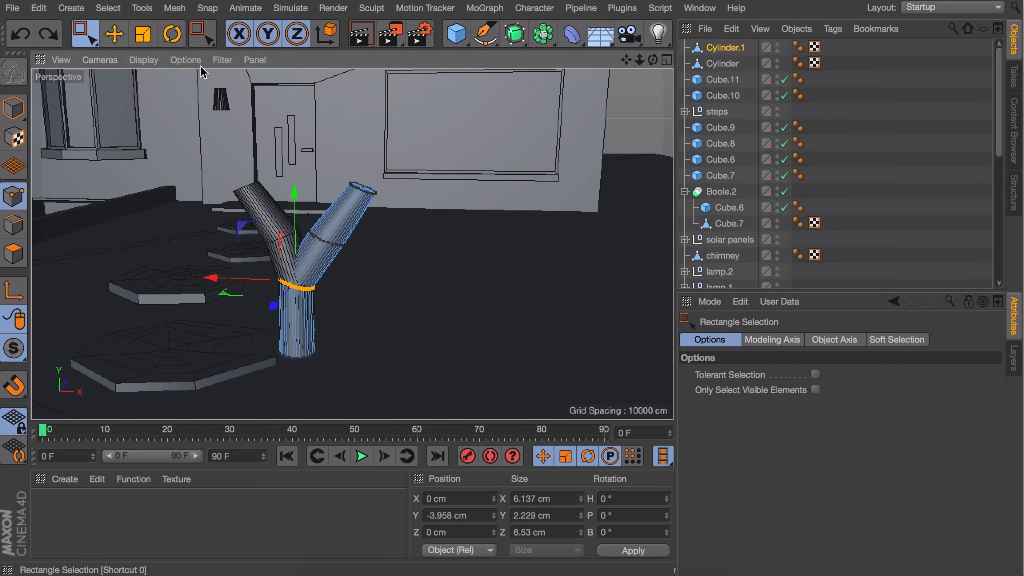
pyautogui.moveTo(331, 166); pyautogui.dragTo(415, 227)
pyautogui.moveTo(288, 188); pyautogui.dragTo(311, 189)
pyautogui.moveTo(389, 149); pyautogui.dragTo(389, 159)
pyautogui.click(858, 160)
pyautogui.keyDown('alt'); pyautogui.moveTo(463, 226); pyautogui.dragTo(404, 248); pyautogui.keyUp('alt')
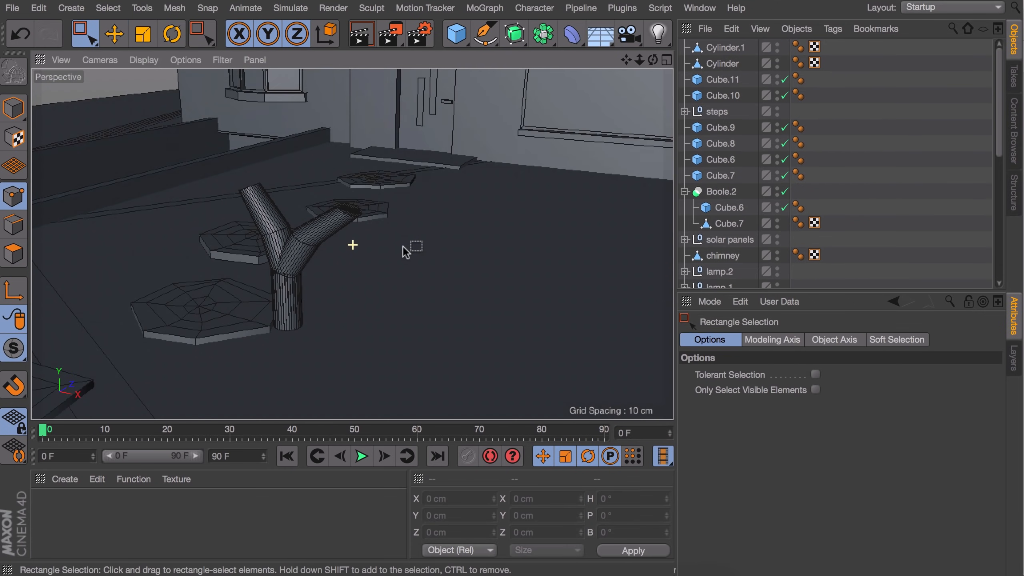
# Step: Add a sphere of about 13 cm radius and position it above the fork of the trunk as foliage
pyautogui.click(14, 108)
pyautogui.moveTo(456, 35); pyautogui.dragTo(519, 93)
pyautogui.press('e')
pyautogui.scroll(-10, 518, 161)
pyautogui.keyDown('alt'); pyautogui.moveTo(518, 162); pyautogui.dragTo(422, 213); pyautogui.keyUp('alt')
pyautogui.moveTo(461, 248); pyautogui.dragTo(363, 189)
pyautogui.scroll(10, 404, 226)
pyautogui.moveTo(402, 245); pyautogui.dragTo(387, 242)
pyautogui.keyDown('alt'); pyautogui.moveTo(383, 242); pyautogui.dragTo(432, 237); pyautogui.keyUp('alt')
pyautogui.moveTo(343, 158); pyautogui.dragTo(343, 168)
# Step: Place two smaller sphere copies over the branches, about 7 cm in radius on the right and 11 cm on the left
pyautogui.keyDown('ctrl'); pyautogui.moveTo(436, 246); pyautogui.dragTo(506, 247); pyautogui.keyUp('ctrl')
pyautogui.moveTo(460, 246); pyautogui.dragTo(447, 246)
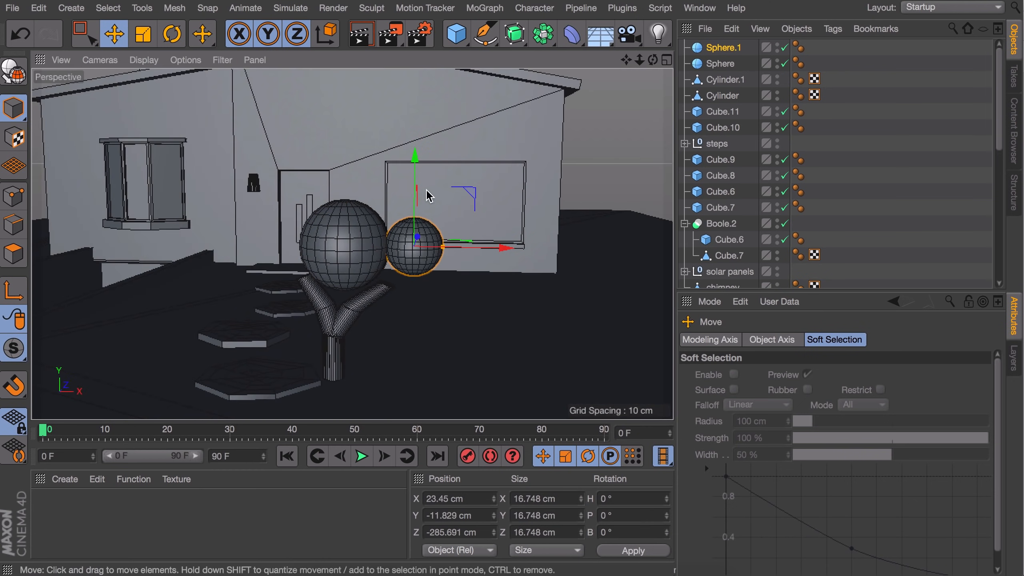
pyautogui.moveTo(416, 167); pyautogui.dragTo(416, 185)
pyautogui.moveTo(502, 264); pyautogui.dragTo(356, 262)
pyautogui.moveTo(302, 262); pyautogui.dragTo(309, 262)
# Step: Shift the large middle sphere slightly in depth so that the foliage spheres are not in one line
pyautogui.keyDown('alt'); pyautogui.moveTo(403, 226); pyautogui.dragTo(323, 290); pyautogui.keyUp('alt')
pyautogui.click(397, 246)
pyautogui.moveTo(436, 213); pyautogui.dragTo(447, 209)
pyautogui.click(476, 258)
pyautogui.keyDown('alt'); pyautogui.moveTo(359, 270); pyautogui.dragTo(454, 167); pyautogui.keyUp('alt')
pyautogui.keyDown('alt'); pyautogui.moveTo(328, 272); pyautogui.dragTo(472, 343); pyautogui.keyUp('alt')
# Step: Add a Metaball, nest the three foliage spheres inside it, and render a preview of the view
pyautogui.click(543, 33)
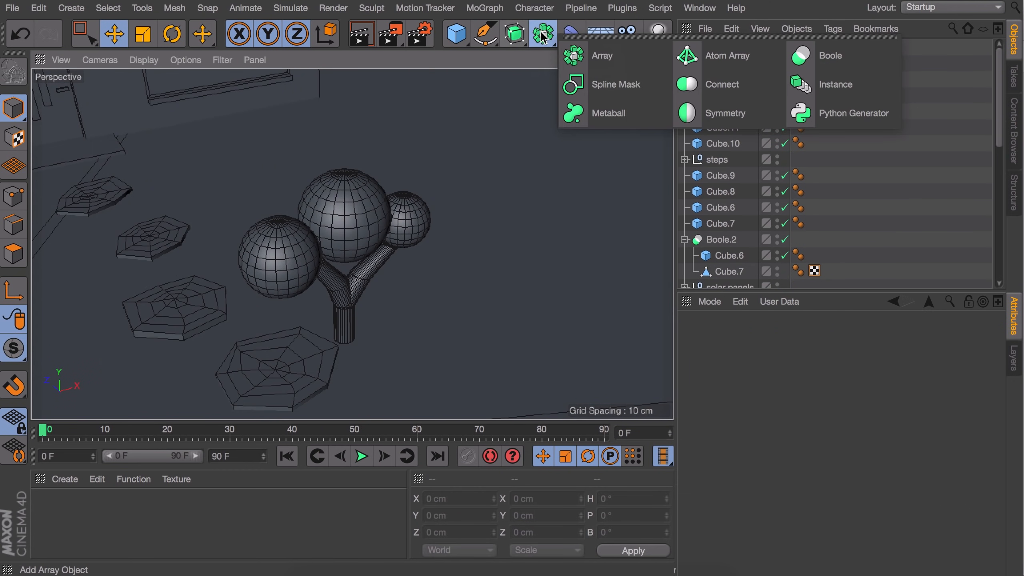
pyautogui.click(584, 113)
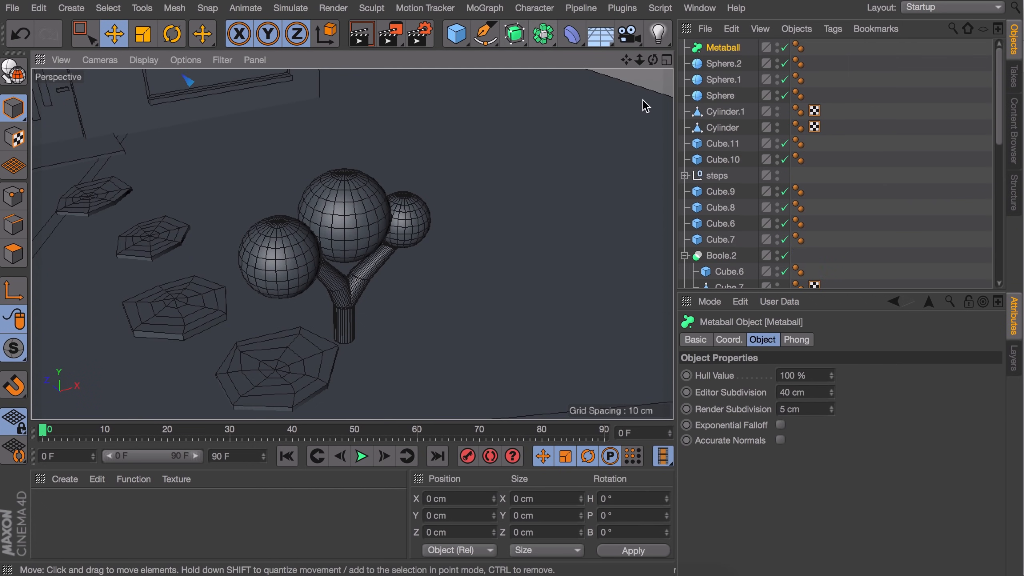
pyautogui.click(715, 63)
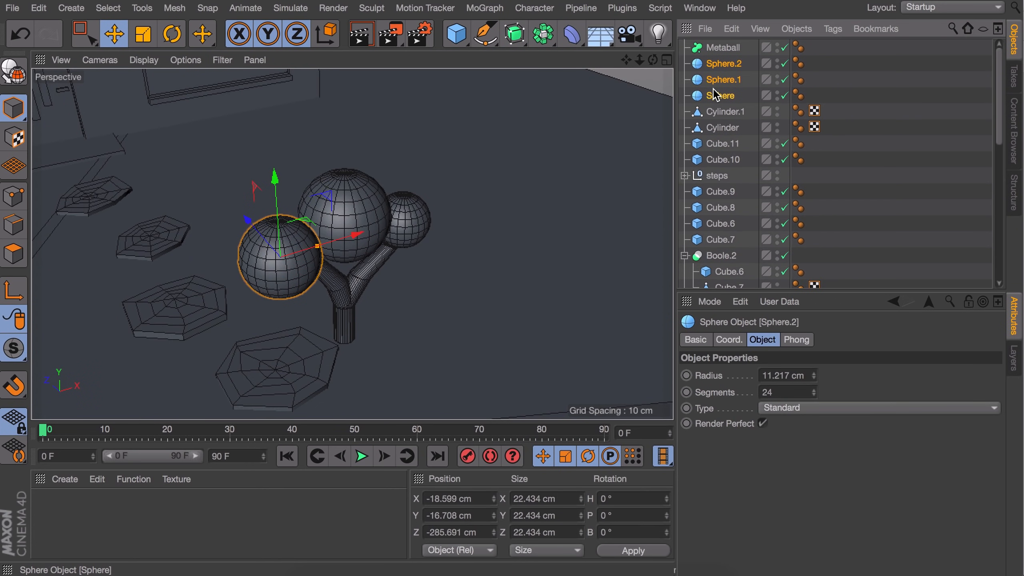
pyautogui.moveTo(722, 64); pyautogui.dragTo(722, 47)
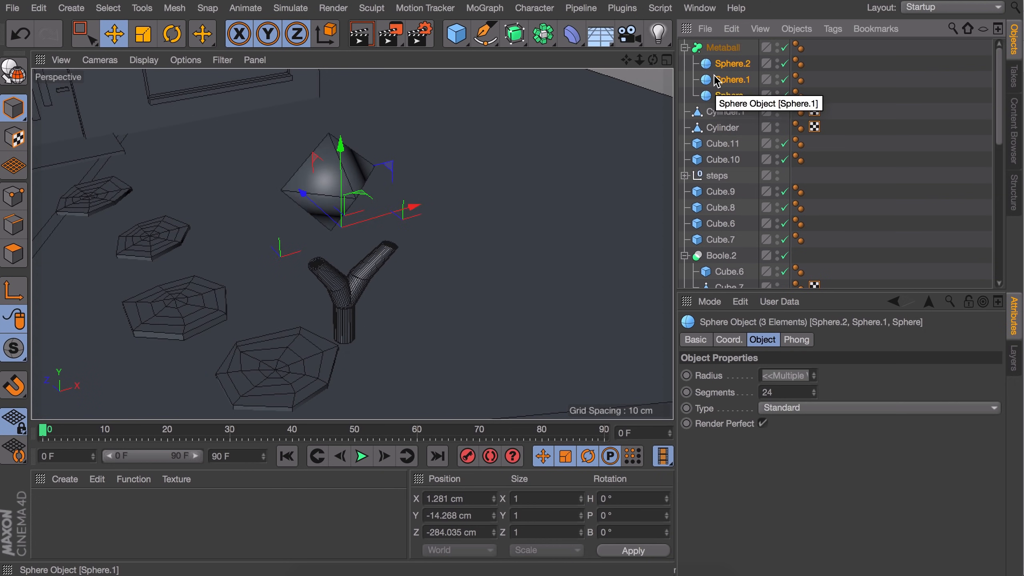
pyautogui.click(712, 48)
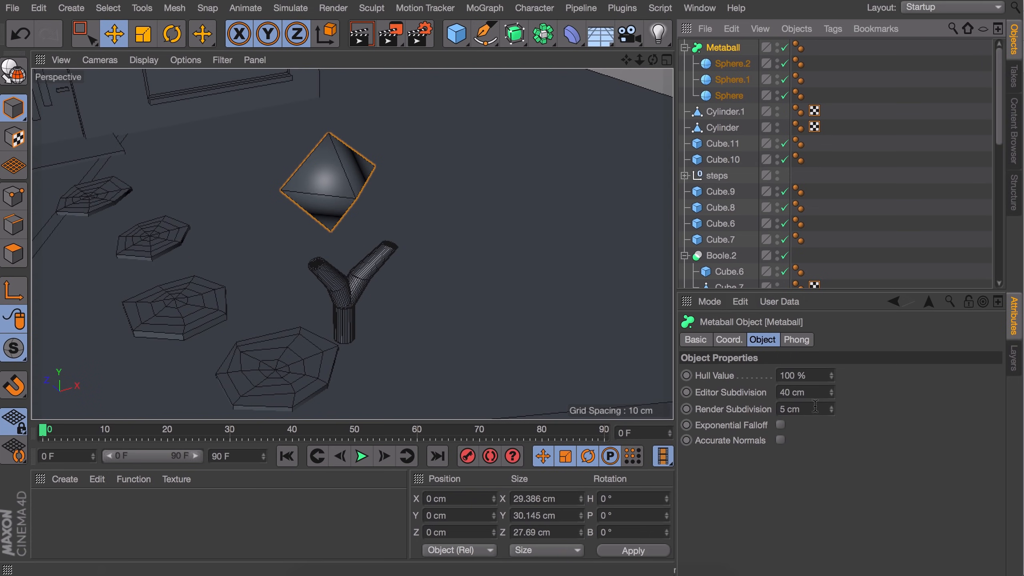
pyautogui.click(361, 33)
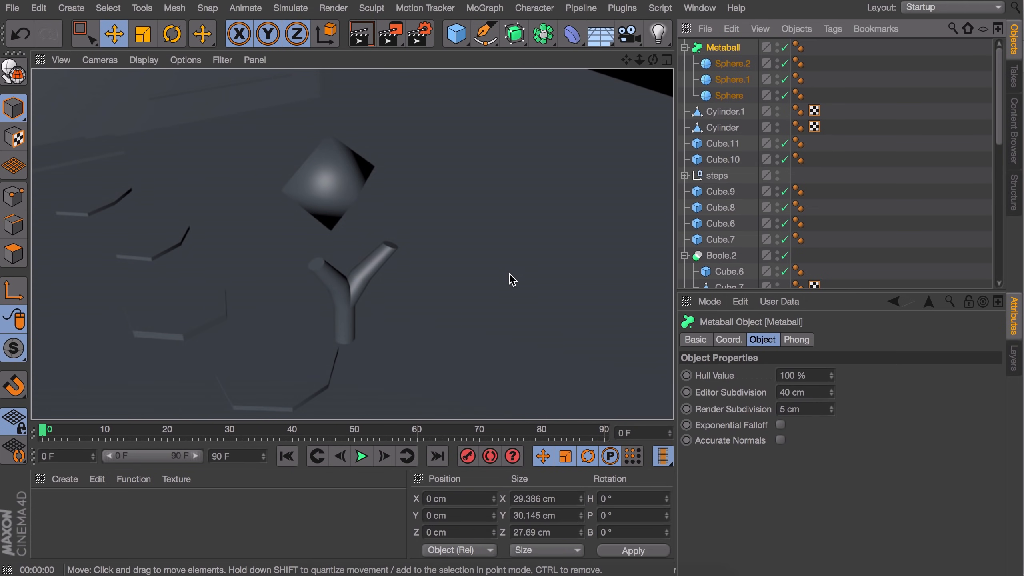
# Step: Set both the editor subdivision and the render subdivision of the Metaball to 3 cm
pyautogui.click(831, 390)
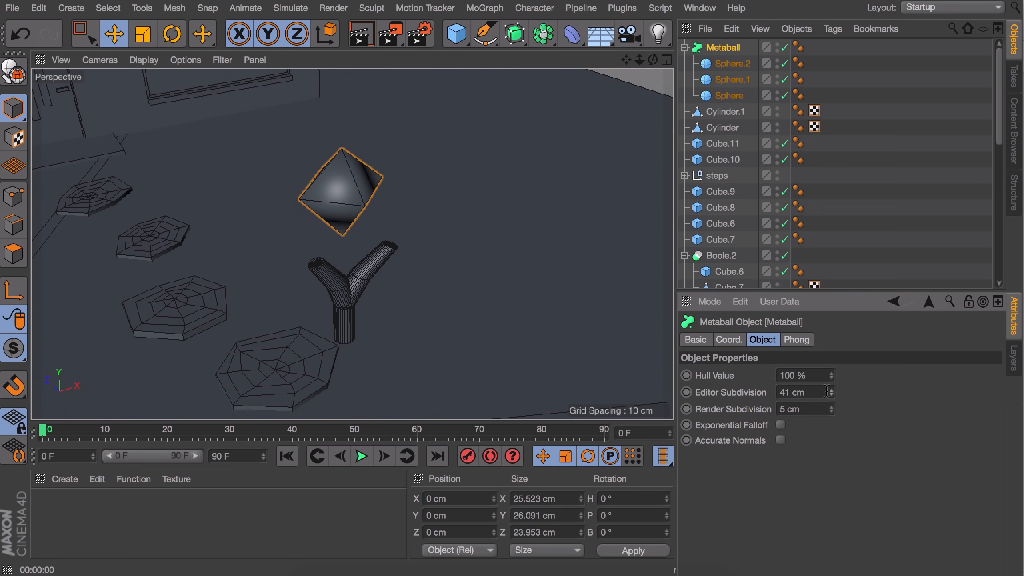
pyautogui.moveTo(831, 392); pyautogui.dragTo(791, 392)
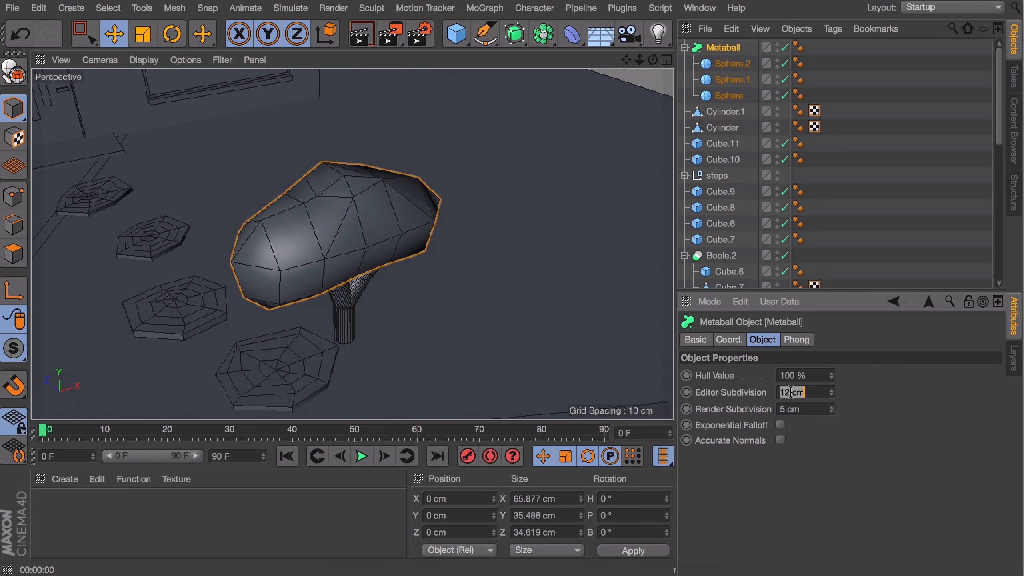
pyautogui.write('5')
pyautogui.press('Return')
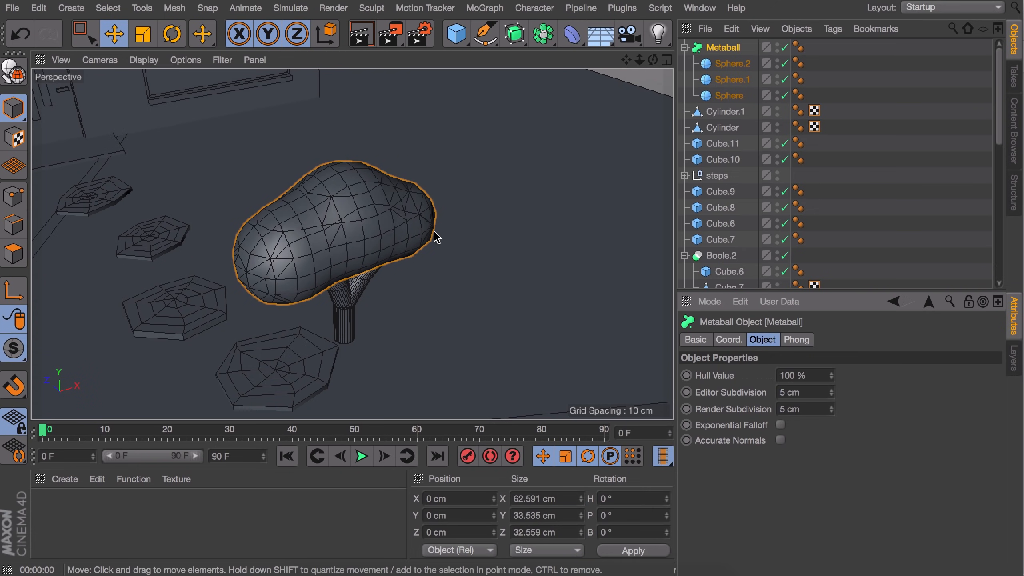
pyautogui.keyDown('alt'); pyautogui.moveTo(316, 265); pyautogui.dragTo(442, 218); pyautogui.keyUp('alt')
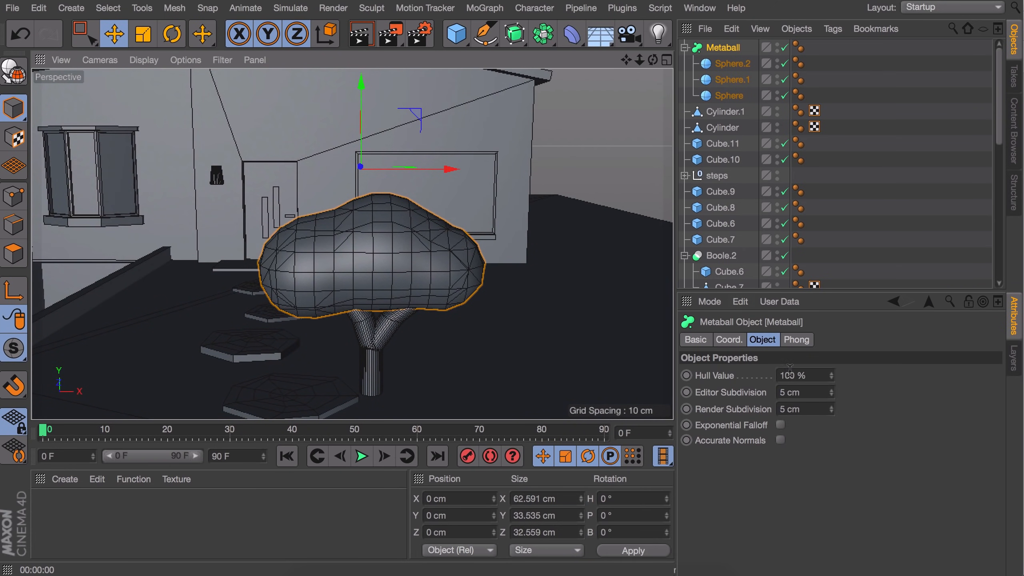
pyautogui.moveTo(833, 400); pyautogui.dragTo(834, 405)
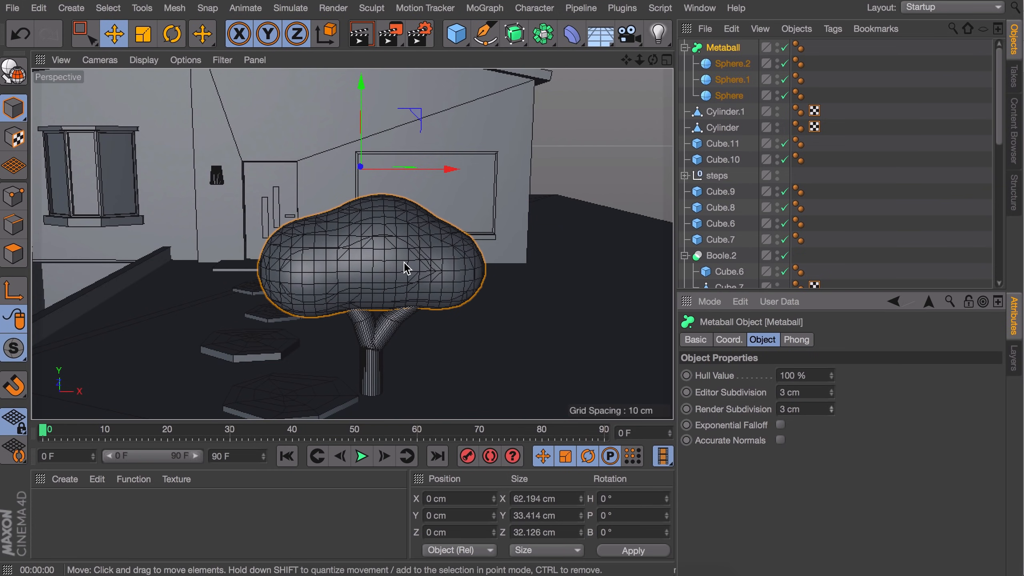
# Step: Slightly reduce the size of the left foliage sphere and adjust its position within the Metaball
pyautogui.keyDown('alt'); pyautogui.moveTo(404, 263); pyautogui.dragTo(437, 293); pyautogui.keyUp('alt')
pyautogui.click(731, 64)
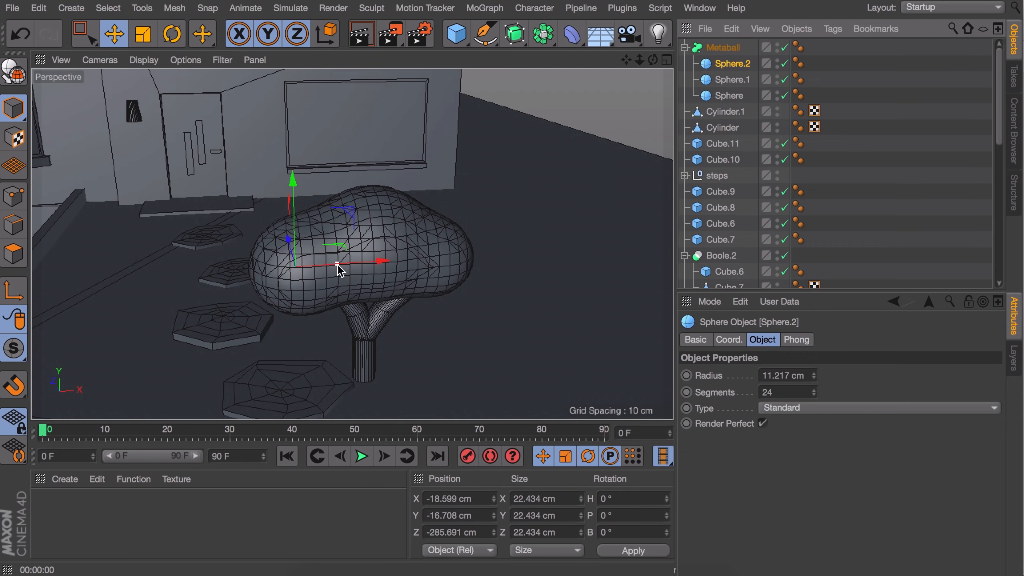
pyautogui.moveTo(337, 264)
pyautogui.mouseDown()
pyautogui.moveTo(310, 265)
pyautogui.moveTo(404, 262)
pyautogui.moveTo(334, 266)
pyautogui.mouseUp()
pyautogui.click(713, 98)
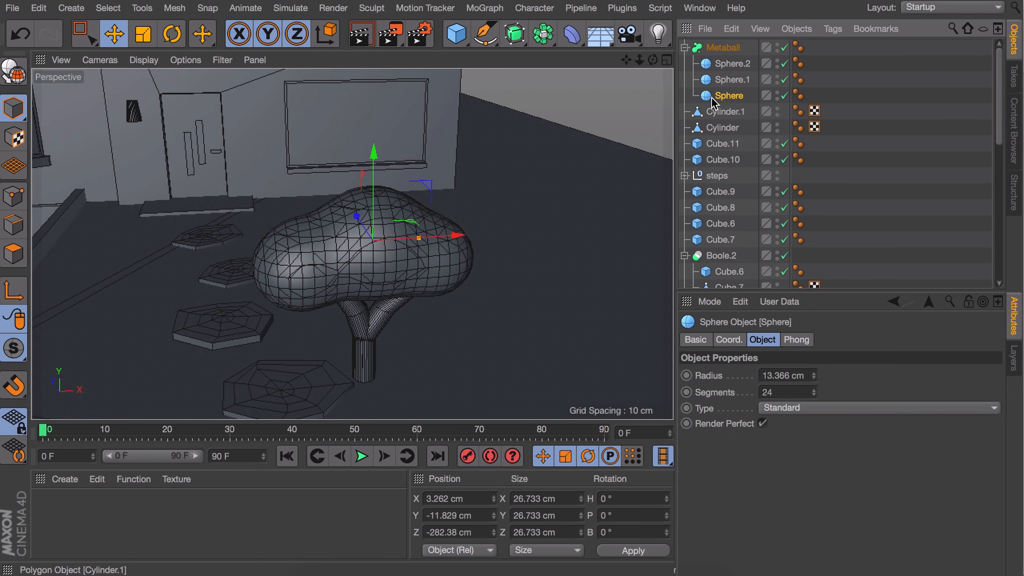
pyautogui.click(730, 80)
pyautogui.click(730, 64)
pyautogui.moveTo(353, 229); pyautogui.dragTo(358, 236)
pyautogui.keyDown('alt'); pyautogui.moveTo(363, 236); pyautogui.dragTo(504, 194); pyautogui.keyUp('alt')
# Step: Adjust the depth and placement of the large middle foliage sphere to even out the crown's shape
pyautogui.click(738, 80)
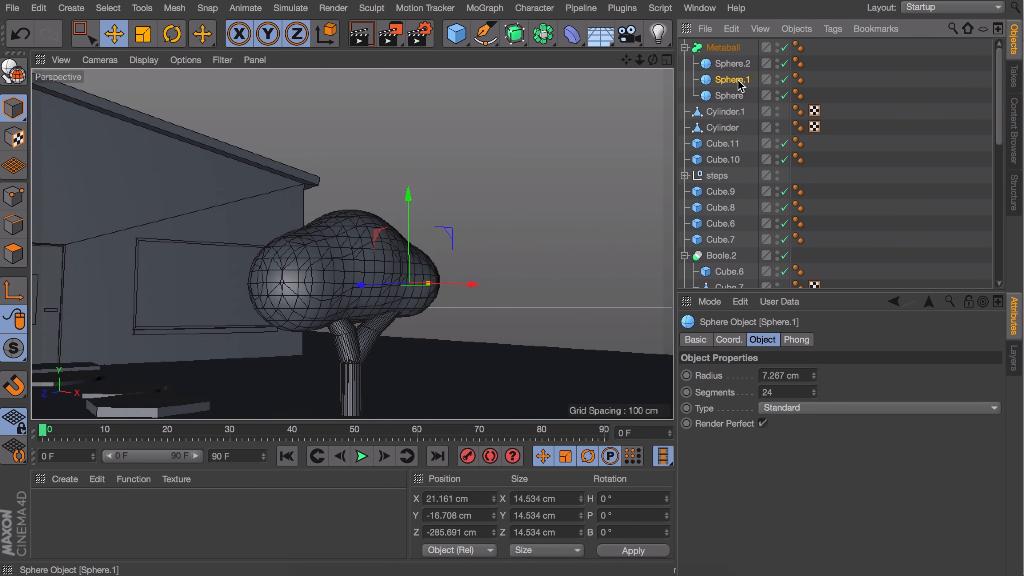
pyautogui.click(729, 96)
pyautogui.moveTo(403, 270); pyautogui.dragTo(362, 279)
pyautogui.moveTo(322, 252); pyautogui.dragTo(317, 255)
pyautogui.click(853, 162)
pyautogui.moveTo(504, 262)
pyautogui.keyDown('alt'); pyautogui.mouseDown()
pyautogui.moveTo(430, 299)
pyautogui.moveTo(504, 282)
pyautogui.mouseUp(); pyautogui.keyUp('alt')
# Step: Group the Metaball with both trunk cylinders and move the group's axis to the tree, at about Z -290 cm
pyautogui.click(723, 48)
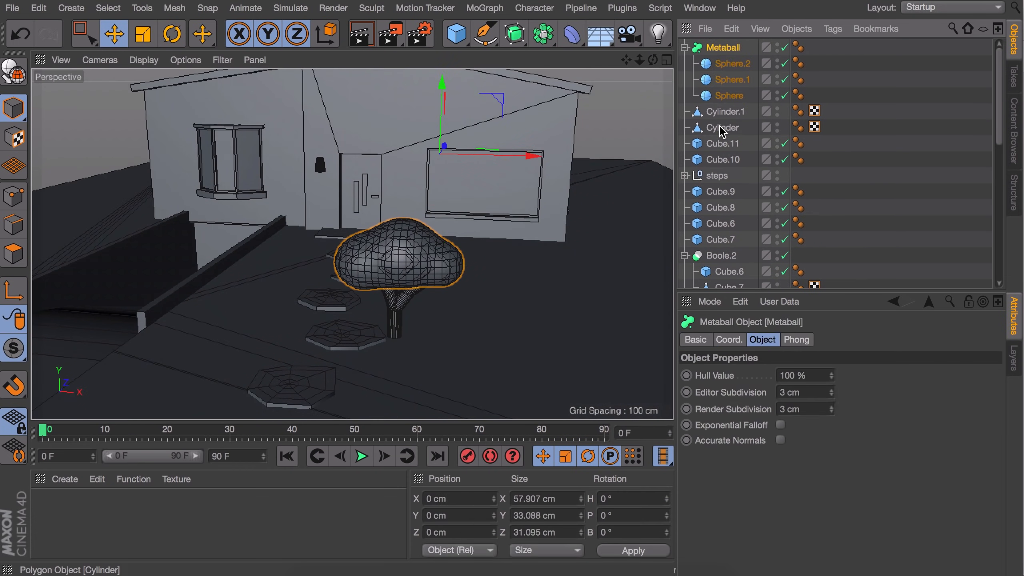
pyautogui.keyDown('shift'); pyautogui.click(721, 128); pyautogui.keyUp('shift')
pyautogui.hotkey('alt', 'g')
pyautogui.keyDown('alt'); pyautogui.moveTo(445, 218); pyautogui.dragTo(322, 268); pyautogui.keyUp('alt')
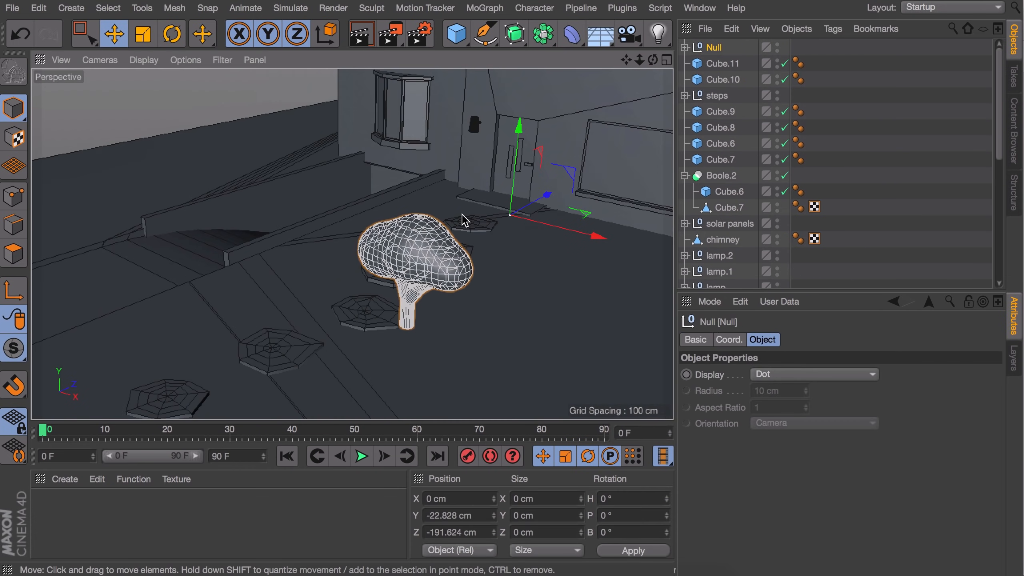
pyautogui.keyDown('alt'); pyautogui.moveTo(462, 214); pyautogui.dragTo(386, 227, button='middle'); pyautogui.keyUp('alt')
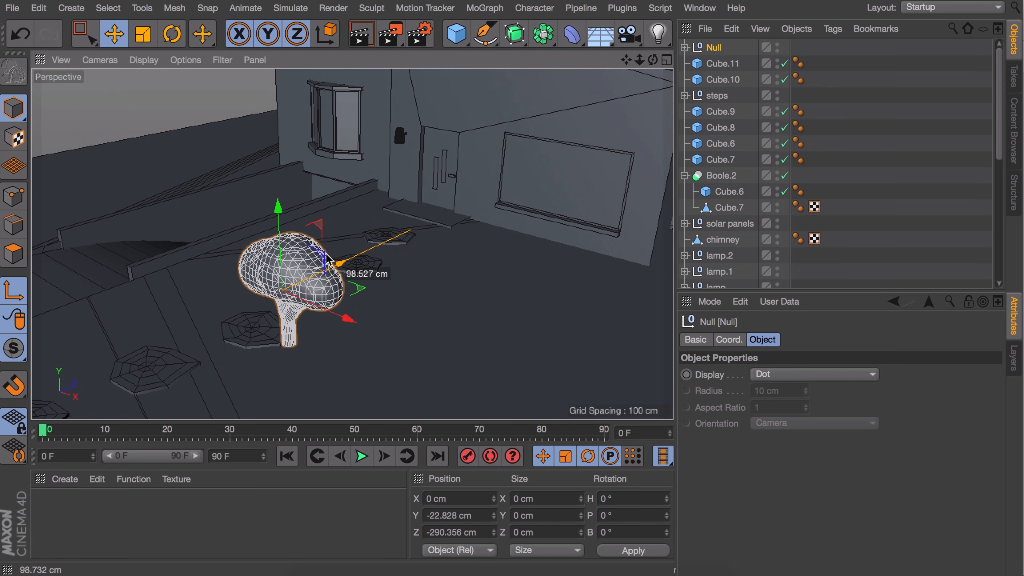
pyautogui.click(11, 287)
pyautogui.keyDown('alt'); pyautogui.moveTo(403, 262); pyautogui.dragTo(444, 323); pyautogui.keyUp('alt')
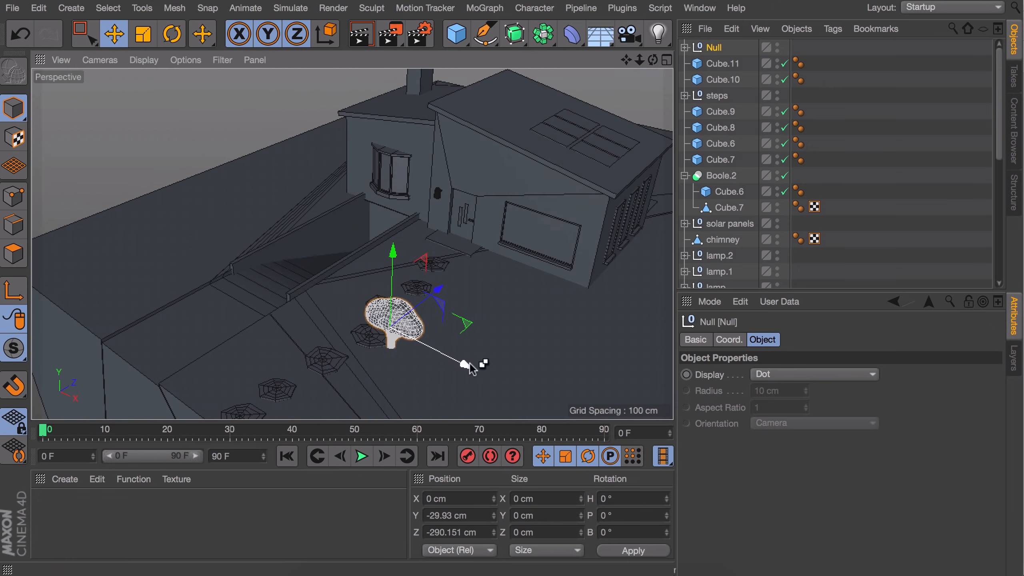
# Step: Move the tree group to the ground on the far side of the sunken stairs and place a turned copy near it
pyautogui.press('r')
pyautogui.moveTo(473, 366); pyautogui.dragTo(219, 228)
pyautogui.press('e')
pyautogui.moveTo(121, 188); pyautogui.dragTo(158, 207)
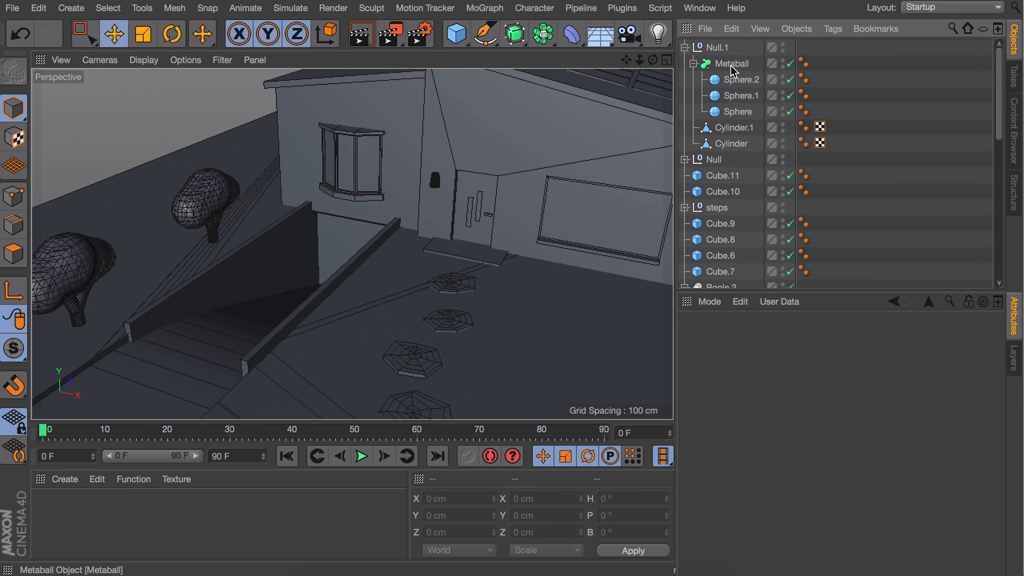
pyautogui.click(239, 194)
pyautogui.click(740, 80)
pyautogui.click(121, 105)
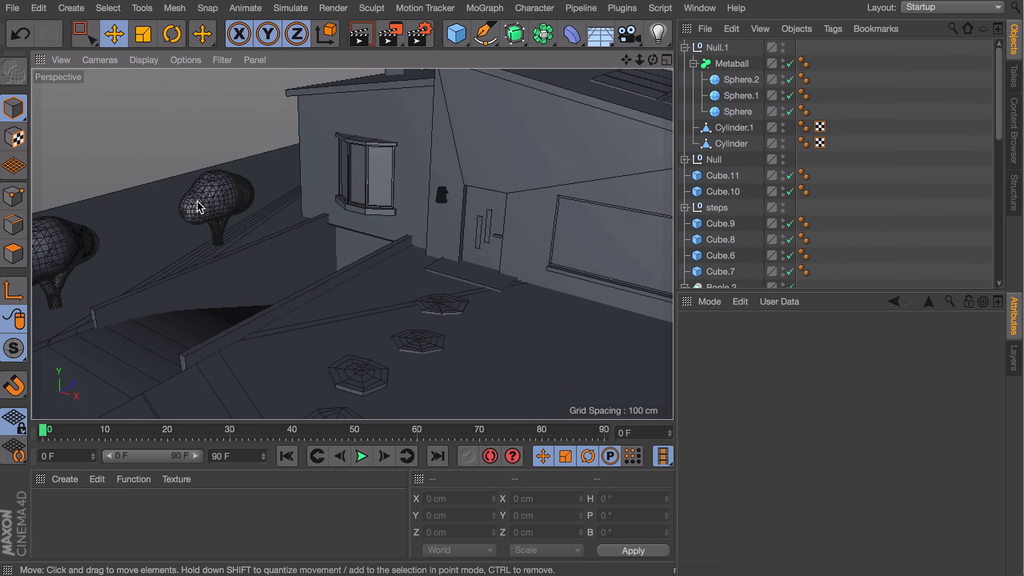
# Step: Copy the tree to the ground behind the house and turn the copy for variation
pyautogui.keyDown('alt'); pyautogui.moveTo(197, 208); pyautogui.dragTo(231, 242); pyautogui.keyUp('alt')
pyautogui.click(717, 48)
pyautogui.keyDown('ctrl'); pyautogui.moveTo(238, 155); pyautogui.dragTo(403, 169); pyautogui.keyUp('ctrl')
pyautogui.keyDown('alt'); pyautogui.moveTo(403, 243); pyautogui.dragTo(524, 258); pyautogui.keyUp('alt')
pyautogui.press('r')
pyautogui.moveTo(534, 232); pyautogui.dragTo(514, 238)
pyautogui.press('e')
# Step: Place a tree copy near the plot's back corner, turn it, and put another copy beside the house wall
pyautogui.keyDown('alt'); pyautogui.moveTo(496, 242); pyautogui.dragTo(304, 183); pyautogui.keyUp('alt')
pyautogui.keyDown('ctrl'); pyautogui.moveTo(225, 178); pyautogui.dragTo(293, 279); pyautogui.keyUp('ctrl')
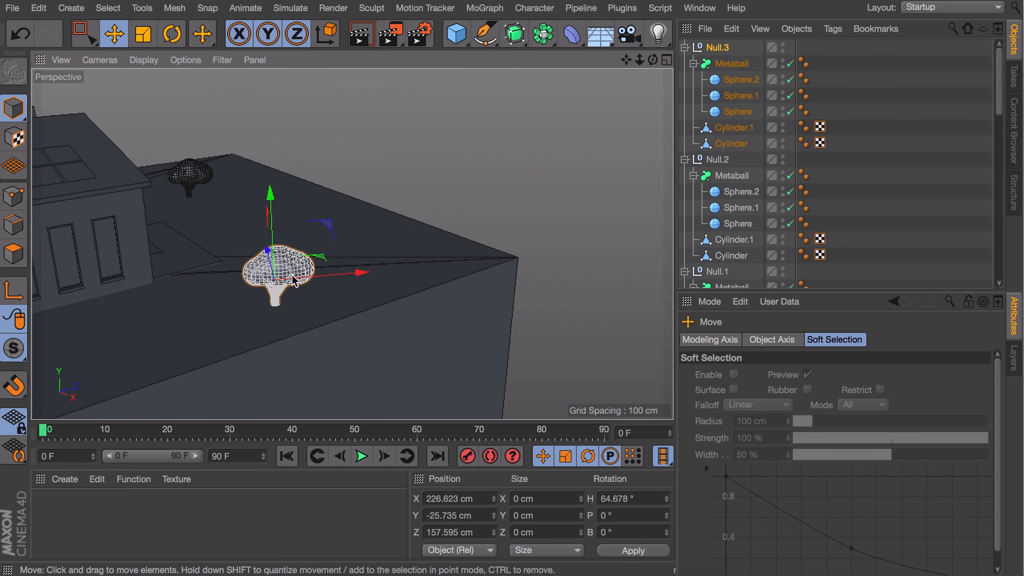
pyautogui.press('r')
pyautogui.moveTo(363, 230); pyautogui.dragTo(307, 226)
pyautogui.keyDown('ctrl'); pyautogui.moveTo(248, 210); pyautogui.dragTo(169, 210); pyautogui.keyUp('ctrl')
# Step: Raise the two smaller foliage spheres of the newest tree above its large sphere to form a tall crown
pyautogui.keyDown('alt'); pyautogui.moveTo(363, 242); pyautogui.dragTo(253, 273); pyautogui.keyUp('alt')
pyautogui.click(741, 80)
pyautogui.moveTo(261, 193); pyautogui.dragTo(261, 125)
pyautogui.moveTo(351, 218); pyautogui.dragTo(404, 222)
pyautogui.click(737, 111)
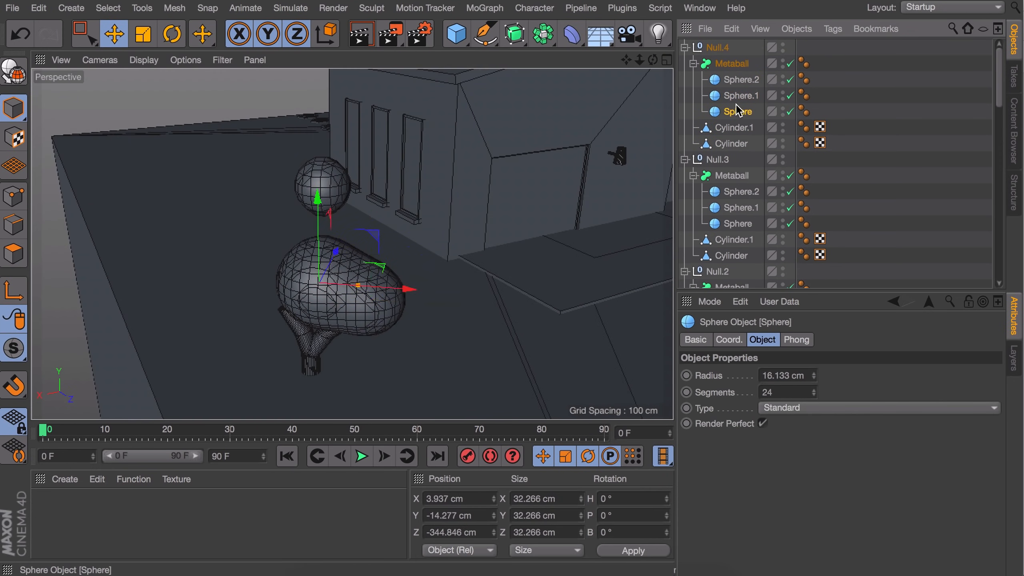
pyautogui.click(741, 95)
pyautogui.moveTo(315, 198); pyautogui.dragTo(313, 153)
pyautogui.moveTo(340, 238); pyautogui.dragTo(331, 237)
pyautogui.keyDown('alt'); pyautogui.moveTo(310, 276); pyautogui.dragTo(488, 283); pyautogui.keyUp('alt')
# Step: Delete the second branch cylinder of the tall tree and shift the remaining trunk's points under the foliage
pyautogui.click(731, 144)
pyautogui.keyDown('alt'); pyautogui.moveTo(274, 359); pyautogui.dragTo(187, 352); pyautogui.keyUp('alt')
pyautogui.click(734, 128)
pyautogui.press('Delete')
pyautogui.click(731, 127)
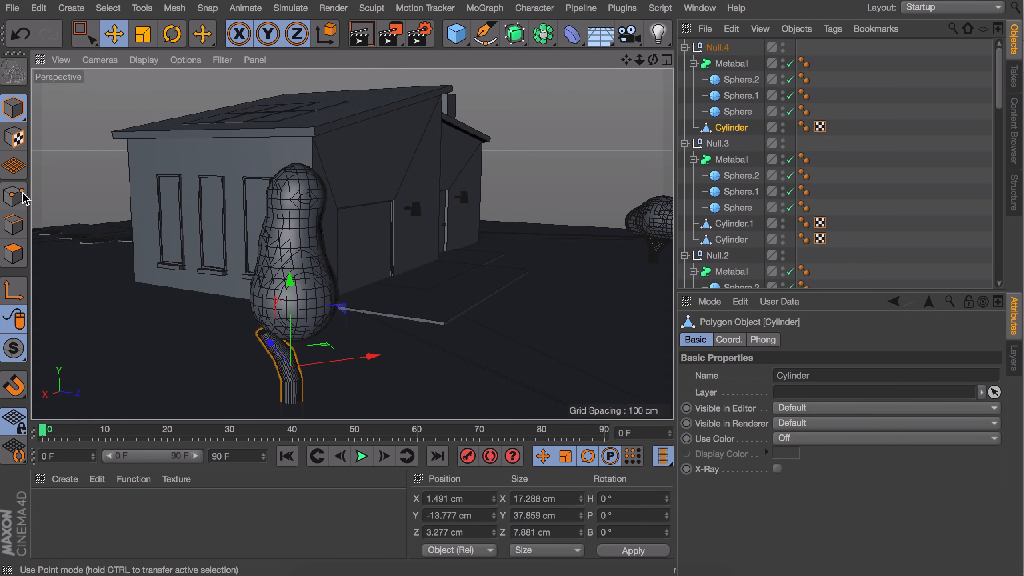
pyautogui.click(13, 196)
pyautogui.moveTo(366, 351); pyautogui.dragTo(383, 349)
# Step: Adjust the large sphere's height in the tall crown and shrink the middle sphere to about 4.7 cm radius
pyautogui.click(734, 115)
pyautogui.moveTo(280, 205); pyautogui.dragTo(281, 194)
pyautogui.click(751, 82)
pyautogui.click(740, 96)
pyautogui.moveTo(297, 236); pyautogui.dragTo(286, 235)
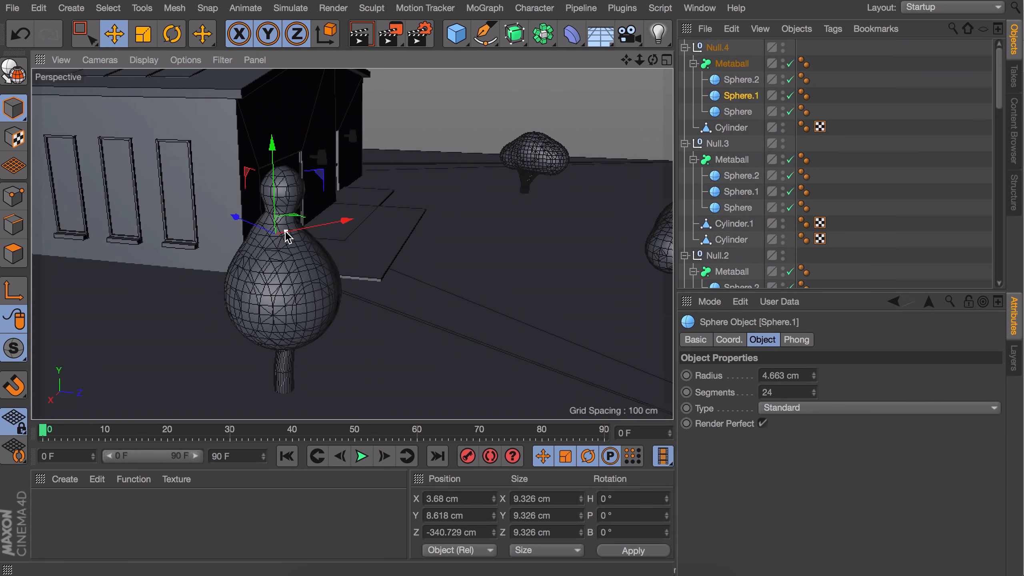
pyautogui.keyDown('alt'); pyautogui.moveTo(352, 245); pyautogui.dragTo(287, 271); pyautogui.keyUp('alt')
# Step: Make three copies of the tall tree, placing two near the original beside the house and one behind it
pyautogui.click(717, 48)
pyautogui.click(14, 107)
pyautogui.keyDown('alt'); pyautogui.moveTo(355, 315); pyautogui.dragTo(297, 289); pyautogui.keyUp('alt')
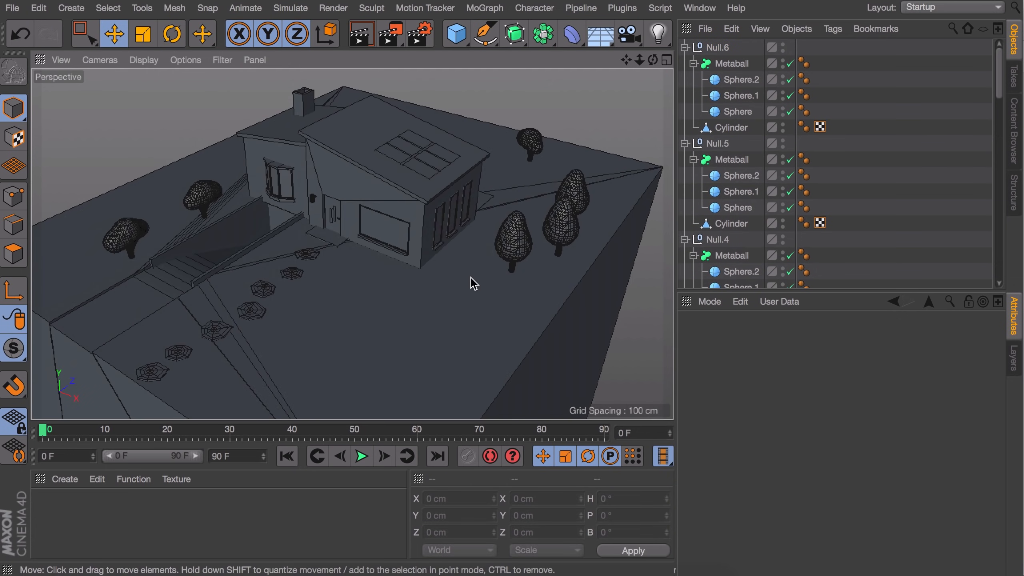
pyautogui.keyDown('alt'); pyautogui.moveTo(473, 284); pyautogui.dragTo(363, 298); pyautogui.keyUp('alt')
pyautogui.click(717, 48)
pyautogui.keyDown('ctrl'); pyautogui.moveTo(258, 323); pyautogui.dragTo(306, 117); pyautogui.keyUp('ctrl')
pyautogui.click(194, 105)
pyautogui.keyDown('alt'); pyautogui.moveTo(226, 335); pyautogui.dragTo(464, 246); pyautogui.keyUp('alt')
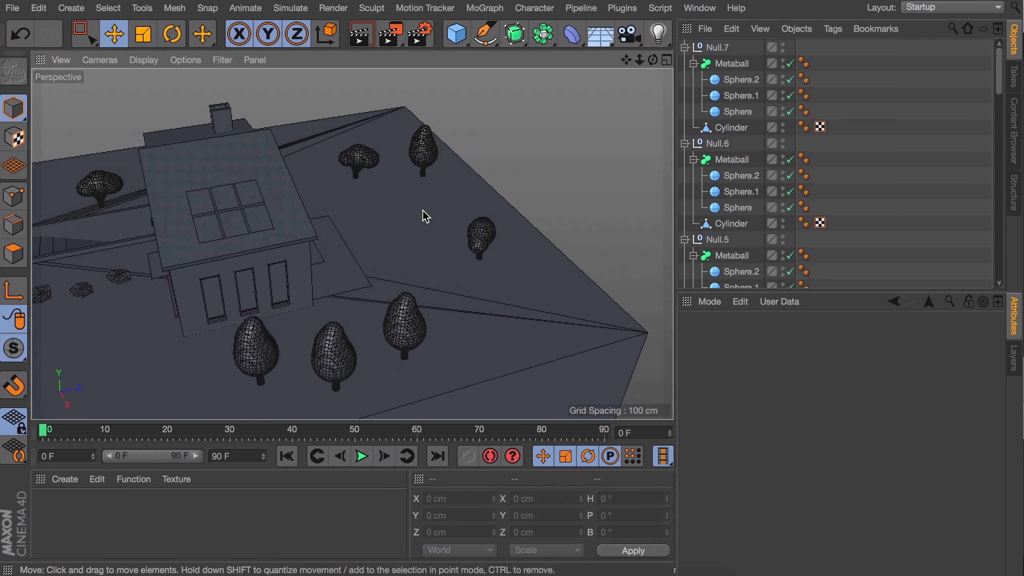
# Step: Add a cube and a cylinder and raise both above the house to about Y 534 cm
pyautogui.click(455, 42)
pyautogui.moveTo(456, 42); pyautogui.dragTo(488, 129)
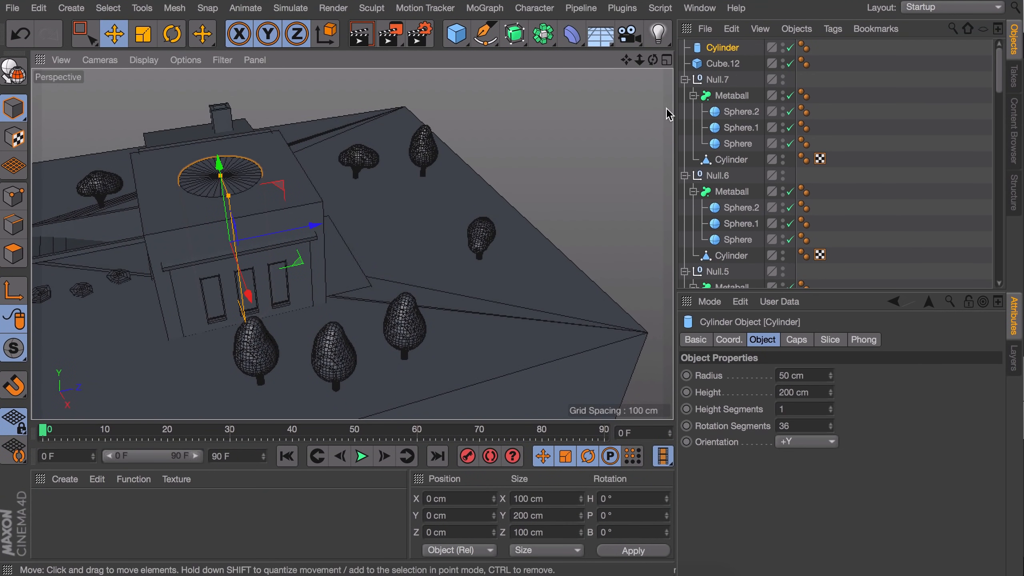
pyautogui.moveTo(758, 145); pyautogui.dragTo(717, 58)
pyautogui.click(716, 60)
pyautogui.keyDown('shift'); pyautogui.click(719, 48); pyautogui.keyUp('shift')
pyautogui.moveTo(223, 189); pyautogui.dragTo(219, 69)
pyautogui.scroll(-8, 224, 193)
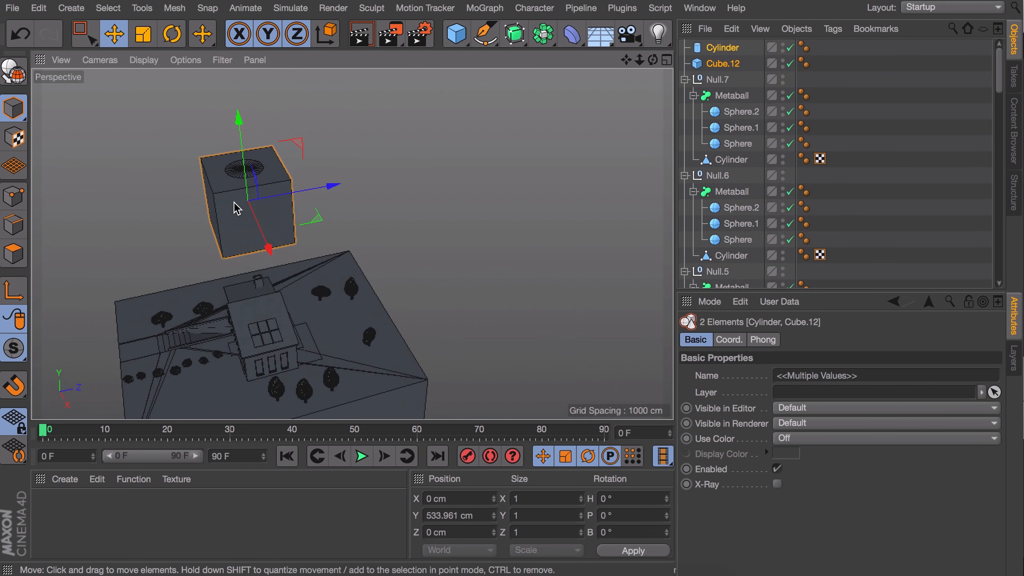
# Step: Flatten the raised cube into a board about 200 cm long, 12 cm thick and 72 cm deep
pyautogui.keyDown('alt'); pyautogui.moveTo(233, 202); pyautogui.dragTo(282, 193); pyautogui.keyUp('alt')
pyautogui.scroll(3, 218, 196)
pyautogui.click(210, 192)
pyautogui.keyDown('alt'); pyautogui.moveTo(210, 197); pyautogui.dragTo(448, 166, button='middle'); pyautogui.keyUp('alt')
pyautogui.click(389, 174)
pyautogui.click(299, 183)
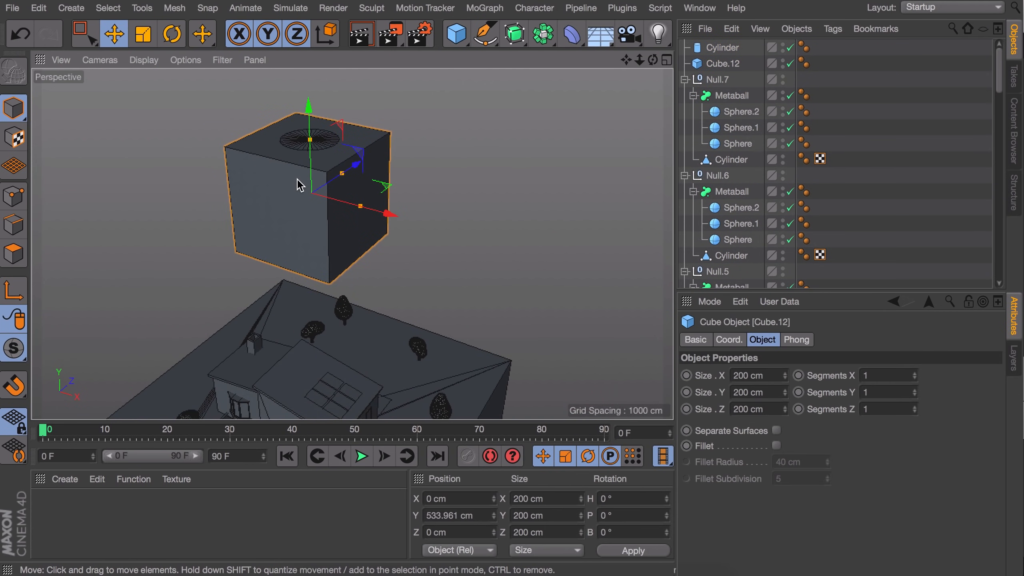
pyautogui.moveTo(310, 140); pyautogui.dragTo(327, 194)
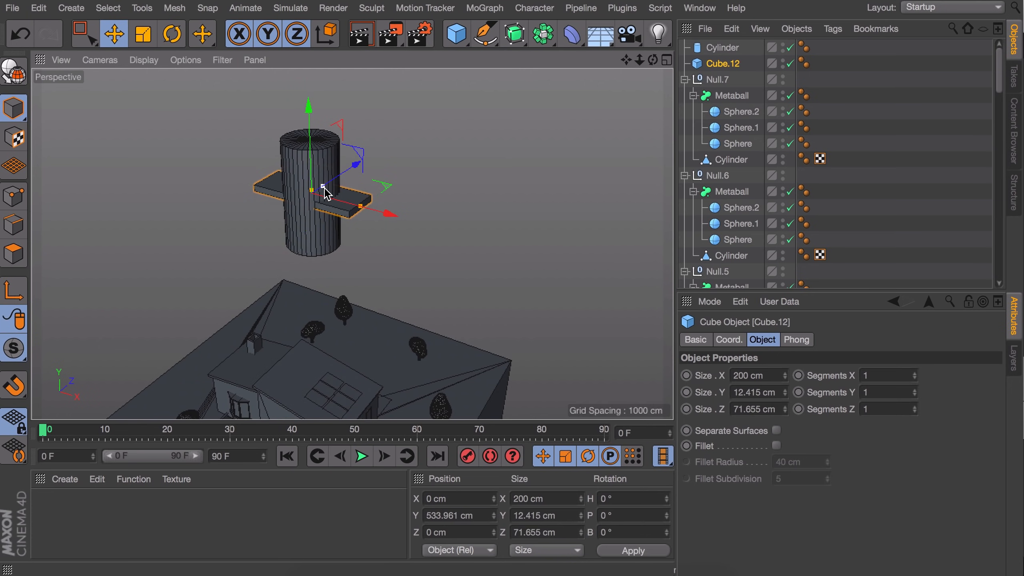
# Step: Turn the cylinder into a thin pole about 2.8 cm in radius and 410 cm high, raised above the board
pyautogui.click(306, 202)
pyautogui.moveTo(338, 147); pyautogui.dragTo(316, 142)
pyautogui.moveTo(309, 139); pyautogui.dragTo(308, 83)
pyautogui.moveTo(308, 107); pyautogui.dragTo(307, 33)
pyautogui.keyDown('alt'); pyautogui.moveTo(303, 76); pyautogui.dragTo(299, 168, button='middle'); pyautogui.keyUp('alt')
pyautogui.scroll(3, 296, 115)
pyautogui.moveTo(307, 85); pyautogui.dragTo(303, 84)
pyautogui.keyDown('alt'); pyautogui.moveTo(298, 226); pyautogui.dragTo(258, 232); pyautogui.keyUp('alt')
pyautogui.moveTo(304, 85); pyautogui.dragTo(301, 83)
pyautogui.moveTo(302, 172); pyautogui.dragTo(301, 123)
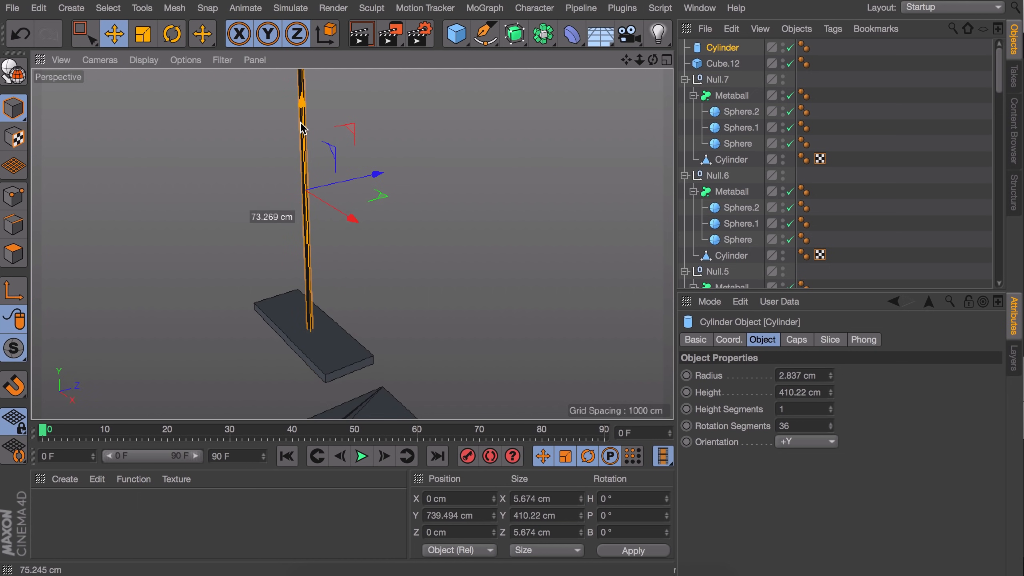
# Step: Move the pole to the board's end at about X -88 cm and copy it to about Z 228 cm
pyautogui.moveTo(350, 215); pyautogui.dragTo(309, 193)
pyautogui.keyDown('alt'); pyautogui.moveTo(352, 243); pyautogui.dragTo(407, 251); pyautogui.keyUp('alt')
pyautogui.scroll(3, 249, 318)
pyautogui.keyDown('alt'); pyautogui.moveTo(310, 302); pyautogui.dragTo(263, 307); pyautogui.keyUp('alt')
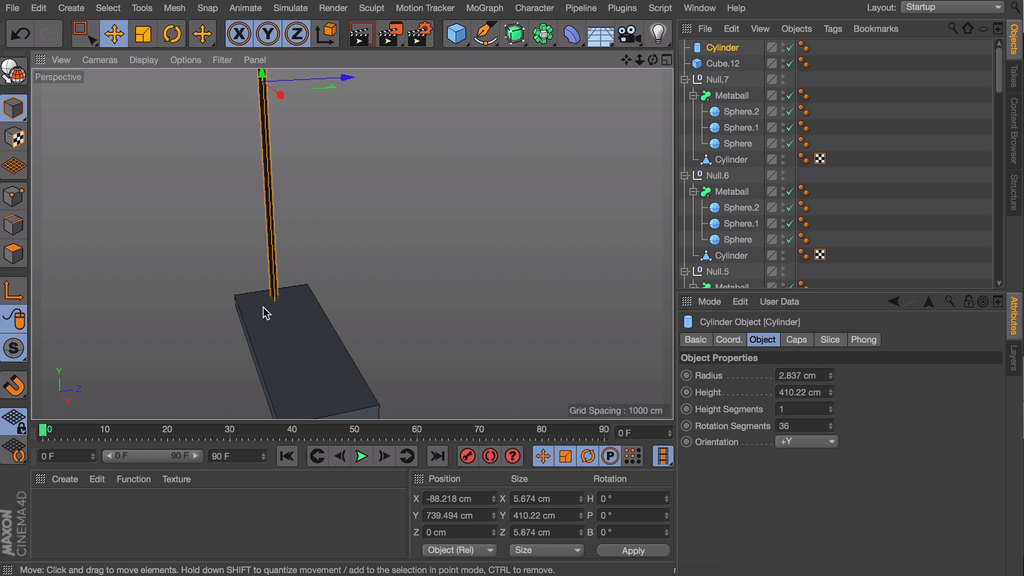
pyautogui.keyDown('ctrl'); pyautogui.moveTo(322, 78); pyautogui.dragTo(559, 99); pyautogui.keyUp('ctrl')
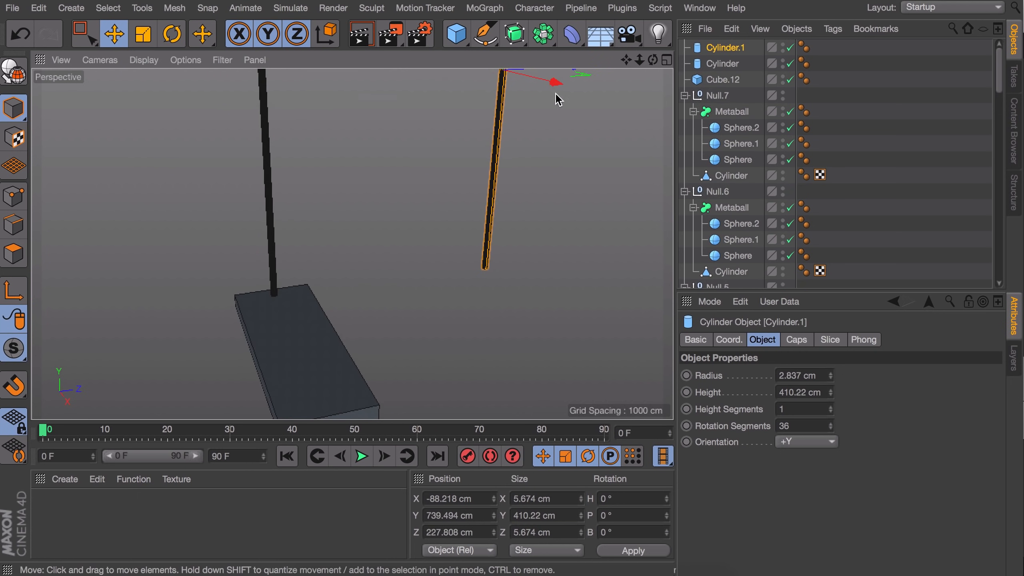
# Step: Make the first pole editable and raise its bottom points to about Y -148 cm
pyautogui.click(274, 253)
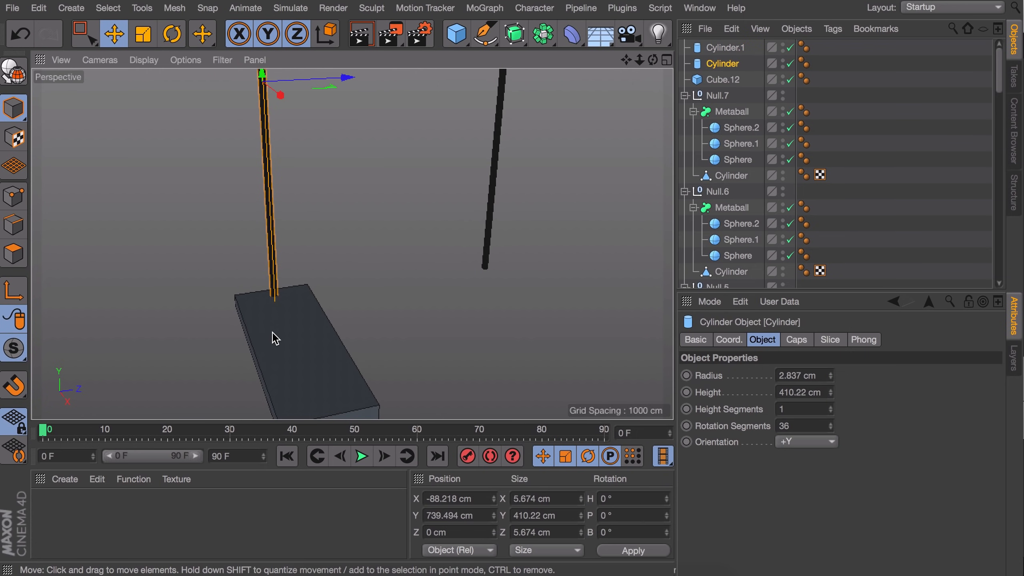
pyautogui.keyDown('alt'); pyautogui.moveTo(274, 338); pyautogui.dragTo(284, 275); pyautogui.keyUp('alt')
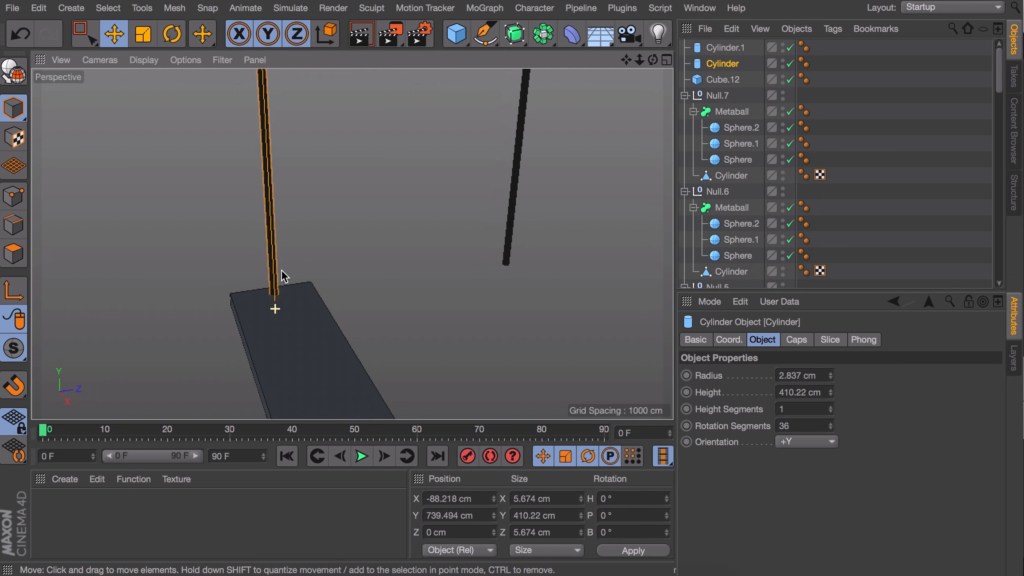
pyautogui.scroll(5, 281, 271)
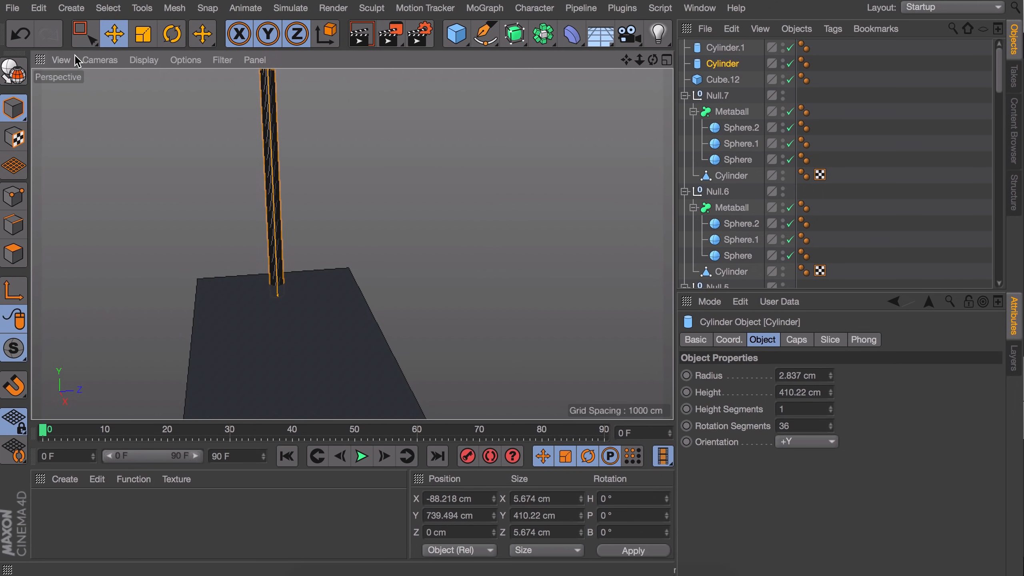
pyautogui.click(13, 72)
pyautogui.press('0')
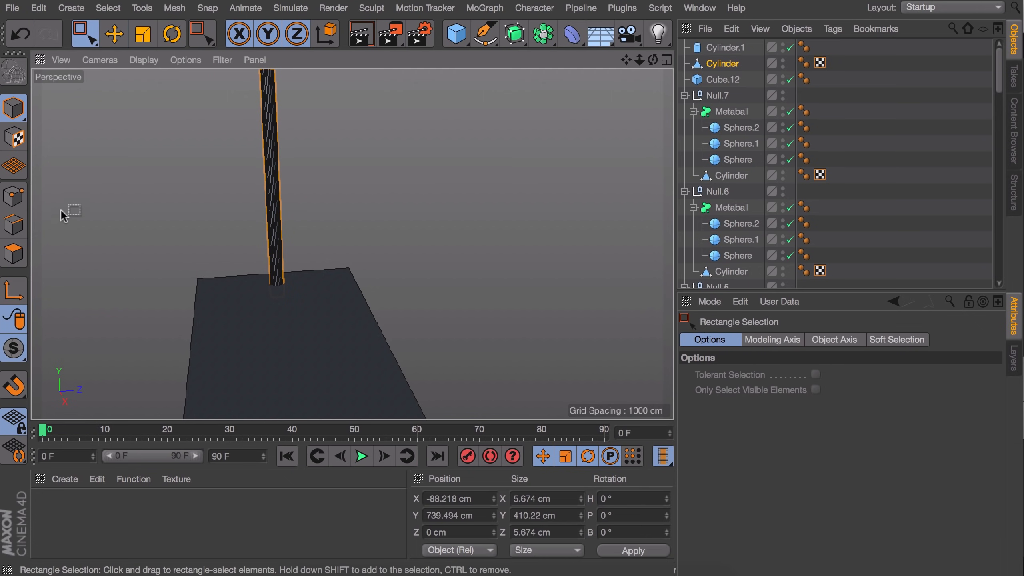
pyautogui.click(13, 196)
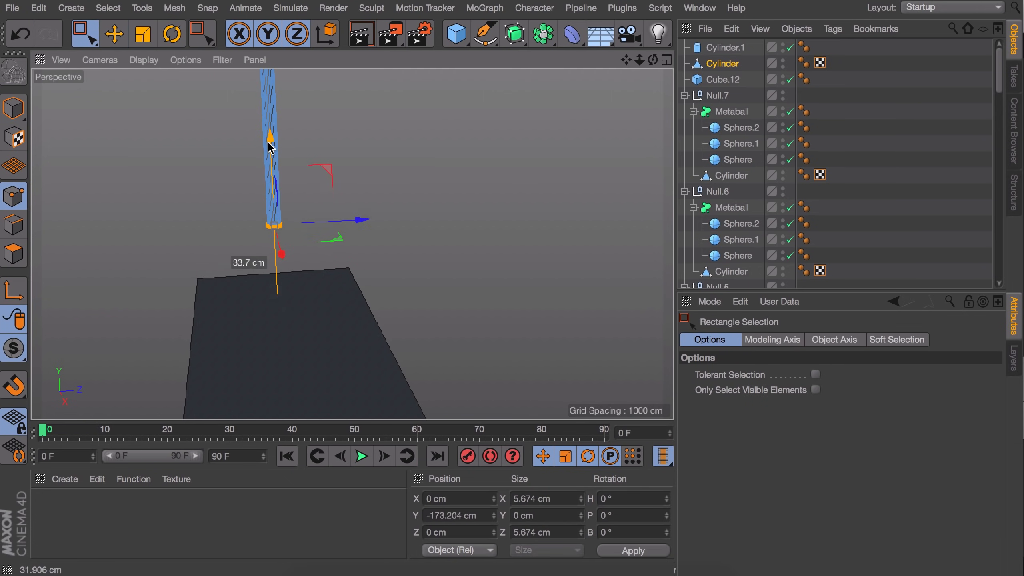
pyautogui.moveTo(270, 148); pyautogui.dragTo(270, 104)
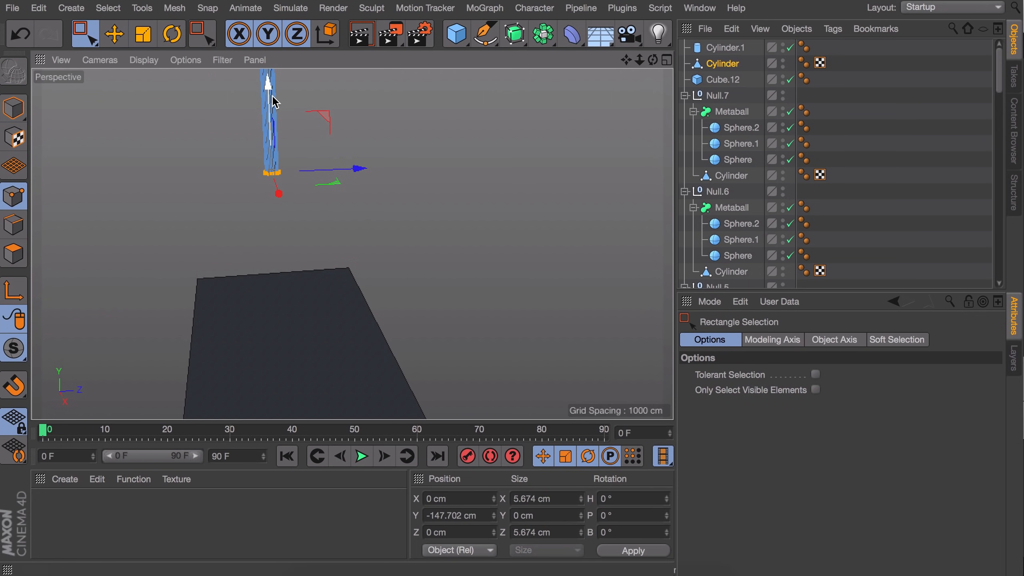
pyautogui.press('e')
pyautogui.moveTo(271, 171); pyautogui.dragTo(274, 201)
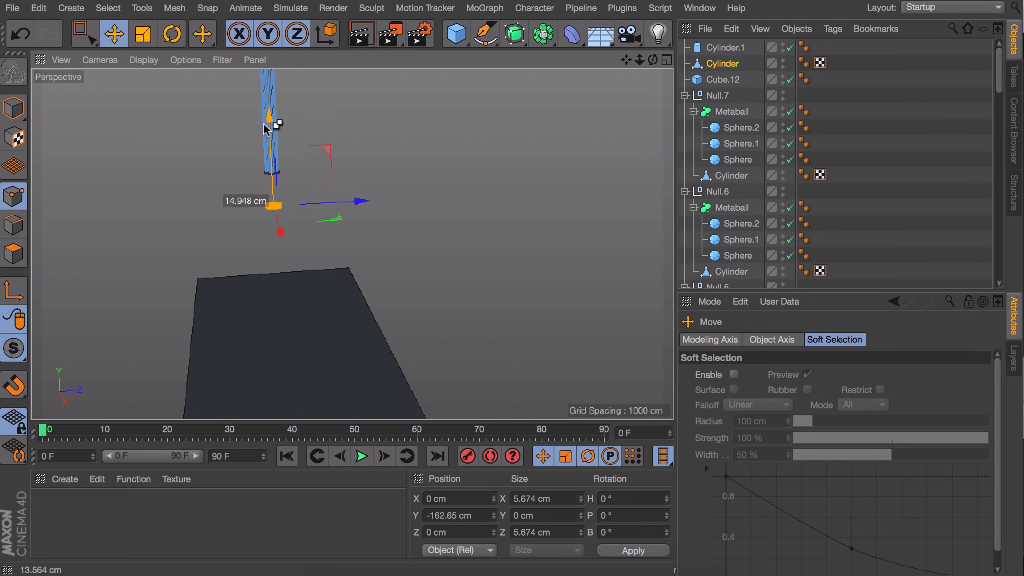
pyautogui.hotkey('ctrl', 'z')
# Step: Select all polygons of the pole's bottom cap with Live Selection
pyautogui.click(13, 254)
pyautogui.scroll(5, 272, 183)
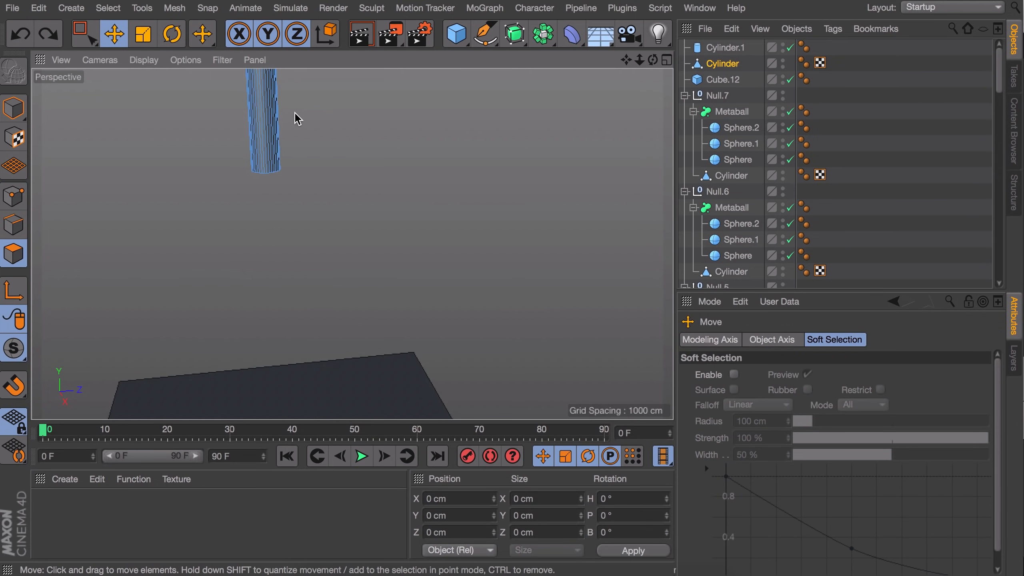
pyautogui.scroll(3, 262, 192)
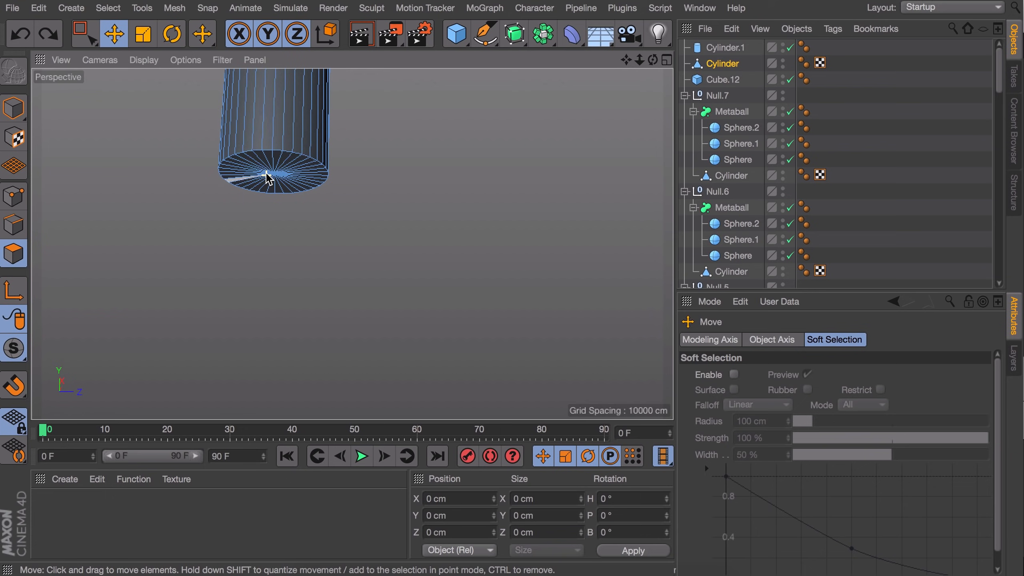
pyautogui.click(90, 38)
pyautogui.click(128, 56)
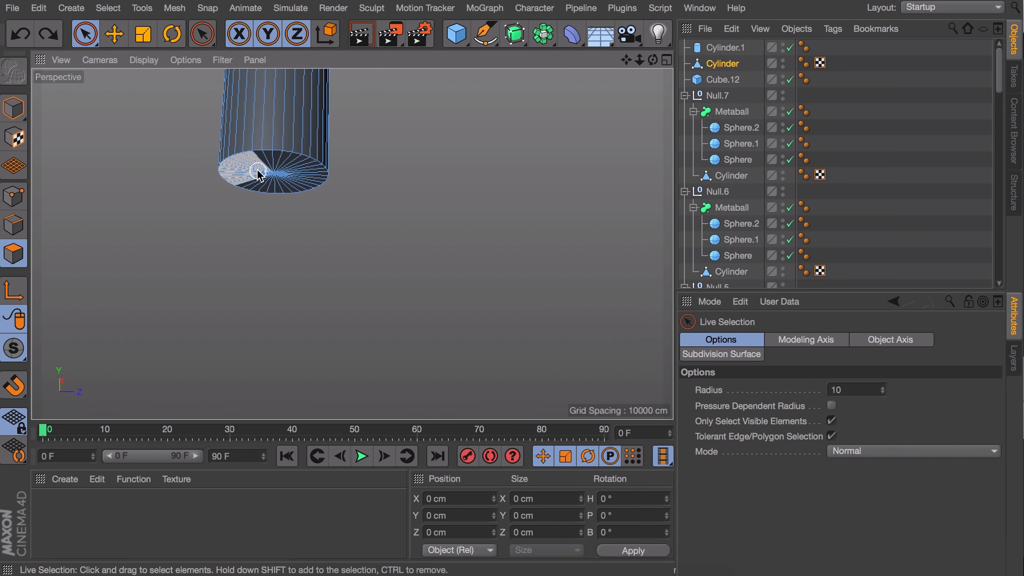
pyautogui.click(280, 176)
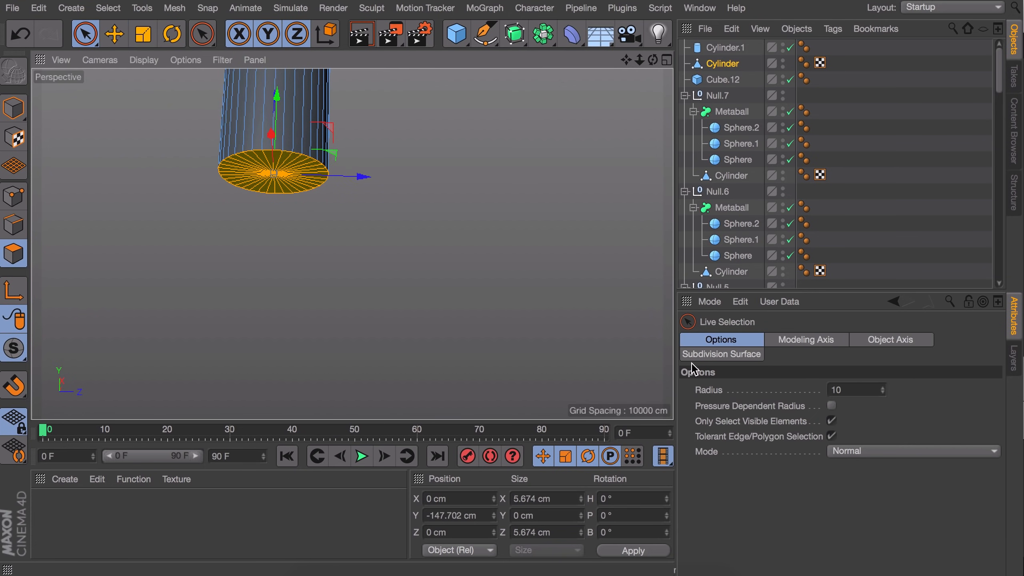
# Step: Extrude the pole's bottom cap down to the board in two sections and shift its end sideways to slant the lower part
pyautogui.press('e')
pyautogui.moveTo(279, 97); pyautogui.dragTo(251, 338)
pyautogui.scroll(-5, 254, 281)
pyautogui.scroll(3, 258, 367)
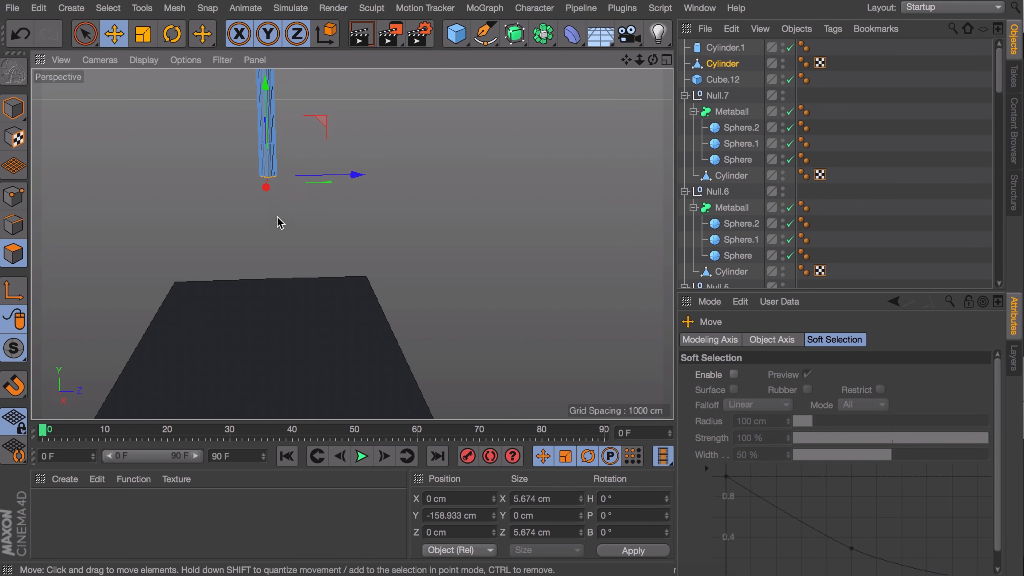
pyautogui.moveTo(267, 135); pyautogui.dragTo(264, 218)
pyautogui.moveTo(343, 289); pyautogui.dragTo(284, 294)
pyautogui.click(13, 108)
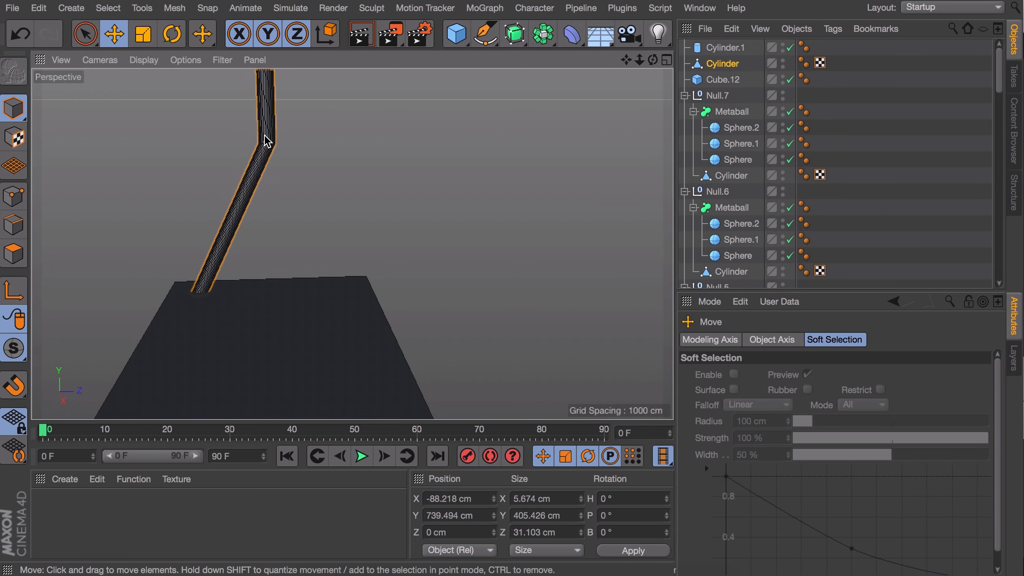
# Step: Add a copy of the slanted-end pole turned to a heading of 180° so the two lower parts form a fork
pyautogui.scroll(-2, 272, 200)
pyautogui.keyDown('alt'); pyautogui.moveTo(272, 199); pyautogui.dragTo(240, 329, button='middle'); pyautogui.keyUp('alt')
pyautogui.press('r')
pyautogui.keyDown('alt'); pyautogui.moveTo(249, 231); pyautogui.dragTo(354, 240); pyautogui.keyUp('alt')
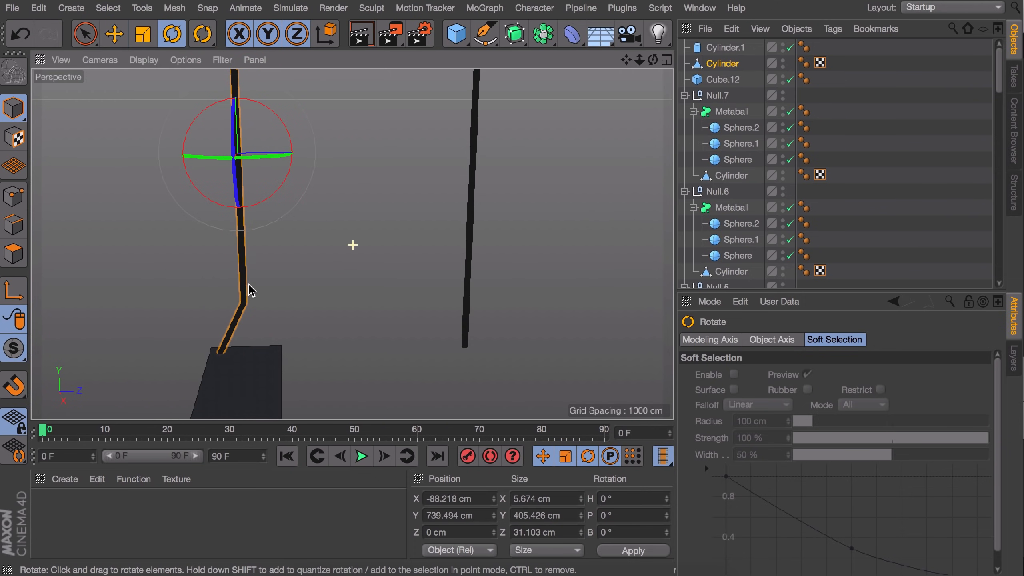
pyautogui.keyDown('ctrl'); pyautogui.moveTo(217, 160); pyautogui.dragTo(595, 144); pyautogui.keyUp('ctrl')
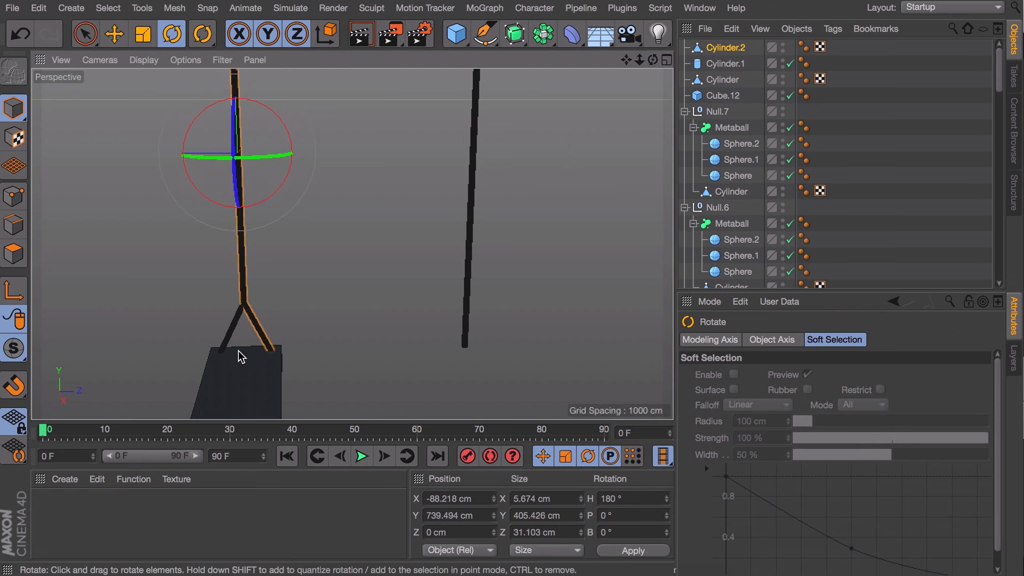
# Step: Copy both forked pole pieces together to the other end of the board, at about X 87 cm
pyautogui.keyDown('alt'); pyautogui.moveTo(240, 354); pyautogui.dragTo(278, 369); pyautogui.keyUp('alt')
pyautogui.click(725, 63)
pyautogui.click(726, 47)
pyautogui.keyDown('ctrl'); pyautogui.click(723, 80); pyautogui.keyUp('ctrl')
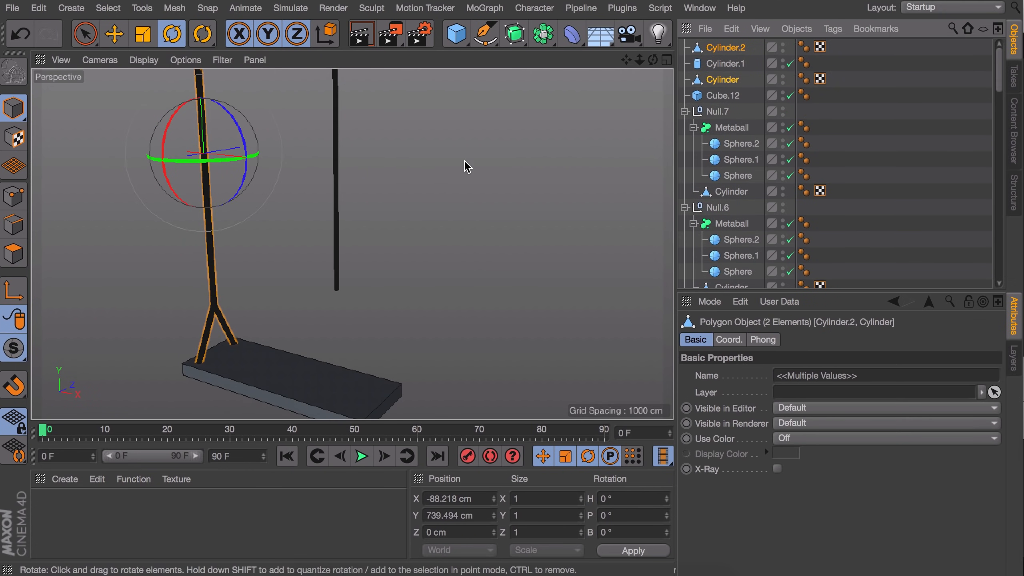
pyautogui.press('e')
pyautogui.keyDown('ctrl'); pyautogui.moveTo(278, 161); pyautogui.dragTo(469, 194); pyautogui.keyUp('ctrl')
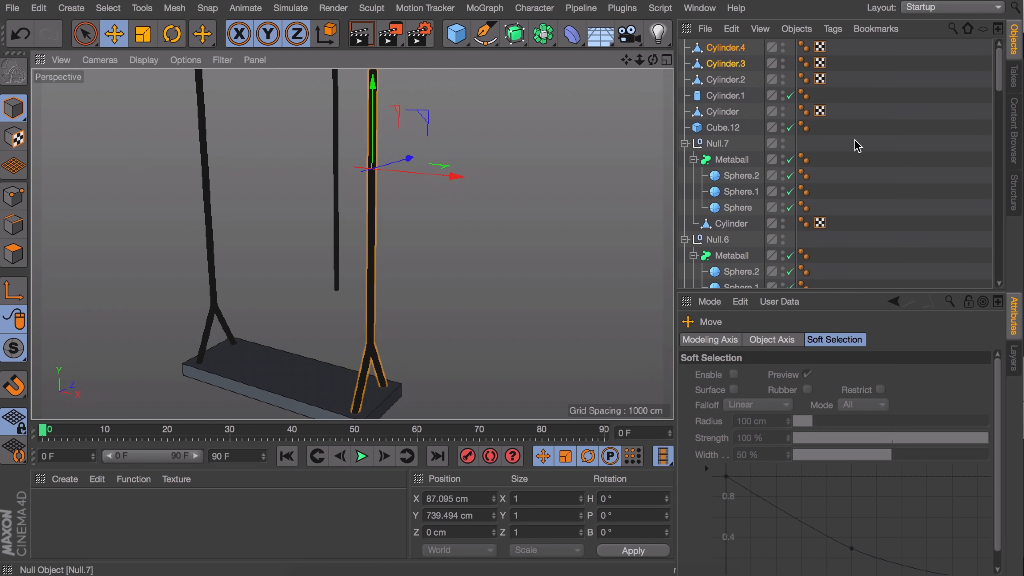
# Step: Thicken the spare plain pole to about 36 cm in diameter and lay it horizontal with a 90° bank rotation
pyautogui.click(266, 231)
pyautogui.scroll(-5, 264, 226)
pyautogui.click(281, 238)
pyautogui.keyDown('alt'); pyautogui.moveTo(306, 231); pyautogui.dragTo(344, 259); pyautogui.keyUp('alt')
pyautogui.moveTo(275, 103); pyautogui.dragTo(276, 109)
pyautogui.moveTo(831, 376); pyautogui.dragTo(831, 348)
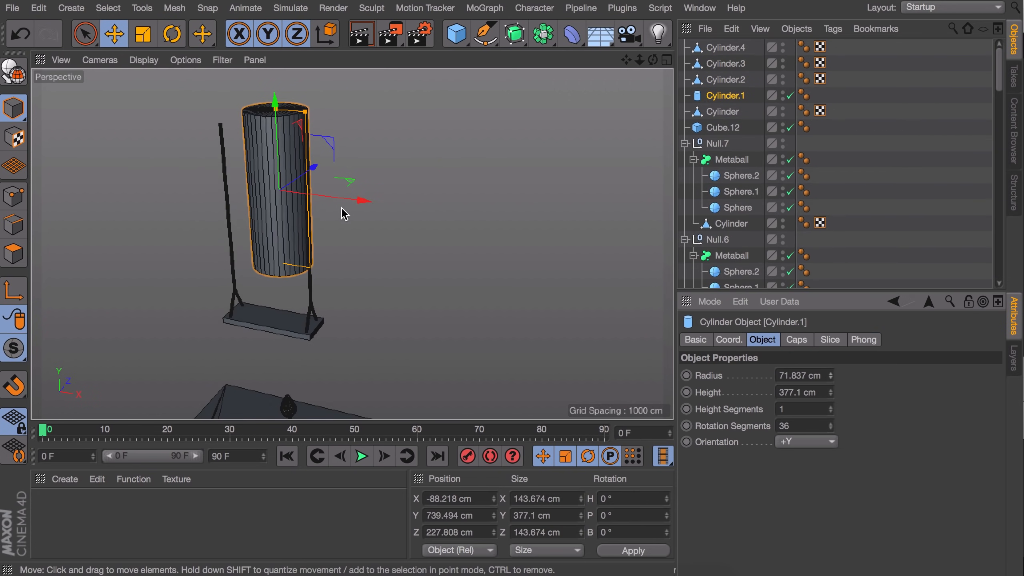
pyautogui.moveTo(305, 112); pyautogui.dragTo(282, 111)
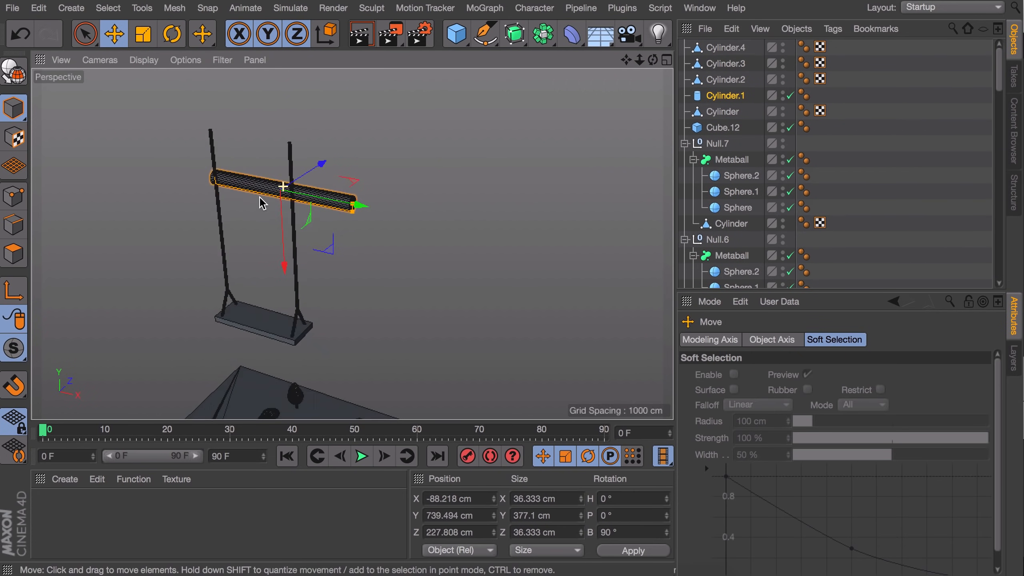
# Step: Centre the crossbar over the poles at about X -6, Y 938 cm and resize it to about 590 cm long and 29 cm thick
pyautogui.keyDown('alt'); pyautogui.moveTo(263, 201); pyautogui.dragTo(381, 236); pyautogui.keyUp('alt')
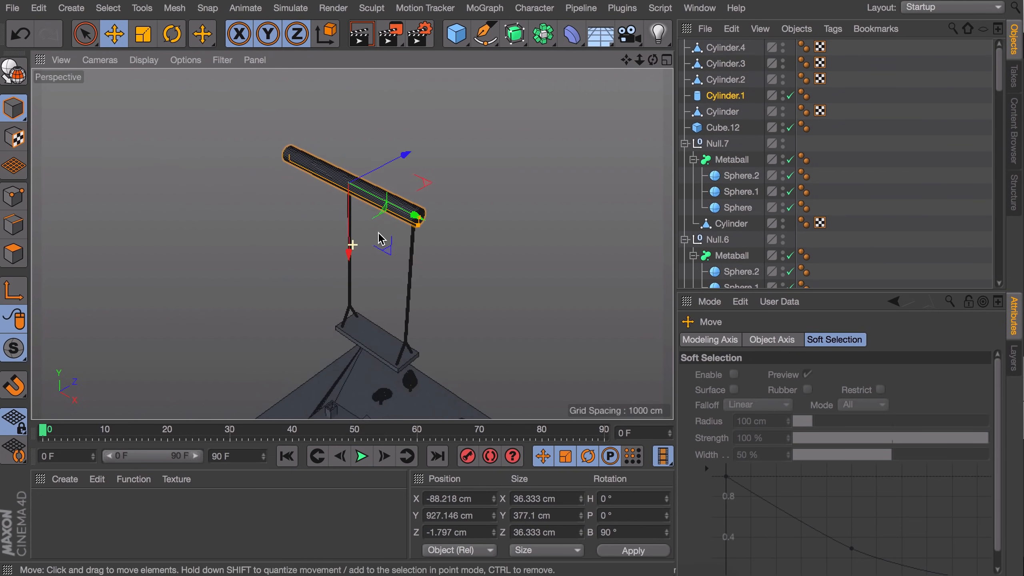
pyautogui.scroll(3, 381, 235)
pyautogui.moveTo(550, 294); pyautogui.dragTo(551, 291)
pyautogui.moveTo(323, 241); pyautogui.dragTo(322, 231)
pyautogui.keyDown('alt'); pyautogui.moveTo(362, 192); pyautogui.dragTo(401, 161); pyautogui.keyUp('alt')
pyautogui.moveTo(422, 114); pyautogui.dragTo(463, 123)
pyautogui.moveTo(572, 118); pyautogui.dragTo(524, 124)
pyautogui.keyDown('alt'); pyautogui.moveTo(524, 124); pyautogui.dragTo(487, 164); pyautogui.keyUp('alt')
pyautogui.scroll(4, 395, 165)
pyautogui.keyDown('alt'); pyautogui.moveTo(395, 164); pyautogui.dragTo(324, 119); pyautogui.keyUp('alt')
pyautogui.moveTo(506, 192); pyautogui.dragTo(508, 192)
pyautogui.scroll(-3, 398, 258)
pyautogui.keyDown('alt'); pyautogui.moveTo(346, 230); pyautogui.dragTo(396, 272); pyautogui.keyUp('alt')
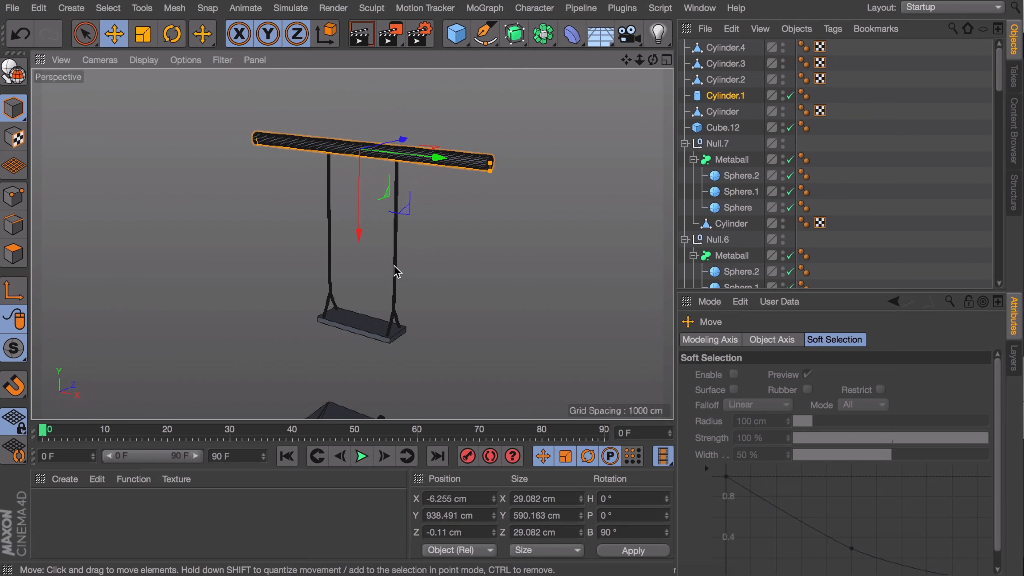
# Step: Enable the fillet on the crossbar's caps to round its ends
pyautogui.click(725, 96)
pyautogui.click(793, 343)
pyautogui.scroll(6, 492, 161)
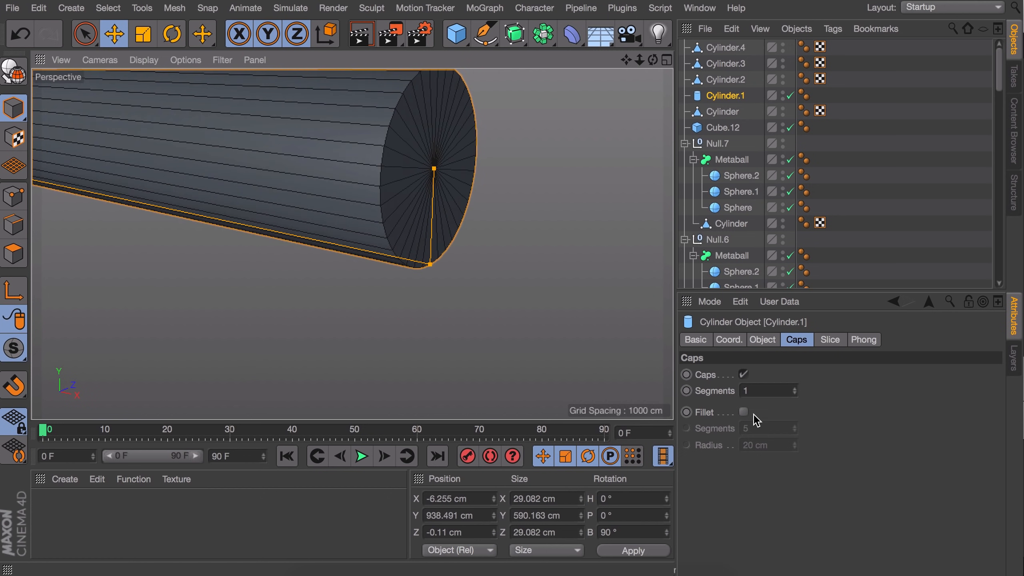
pyautogui.click(744, 412)
pyautogui.scroll(-6, 269, 228)
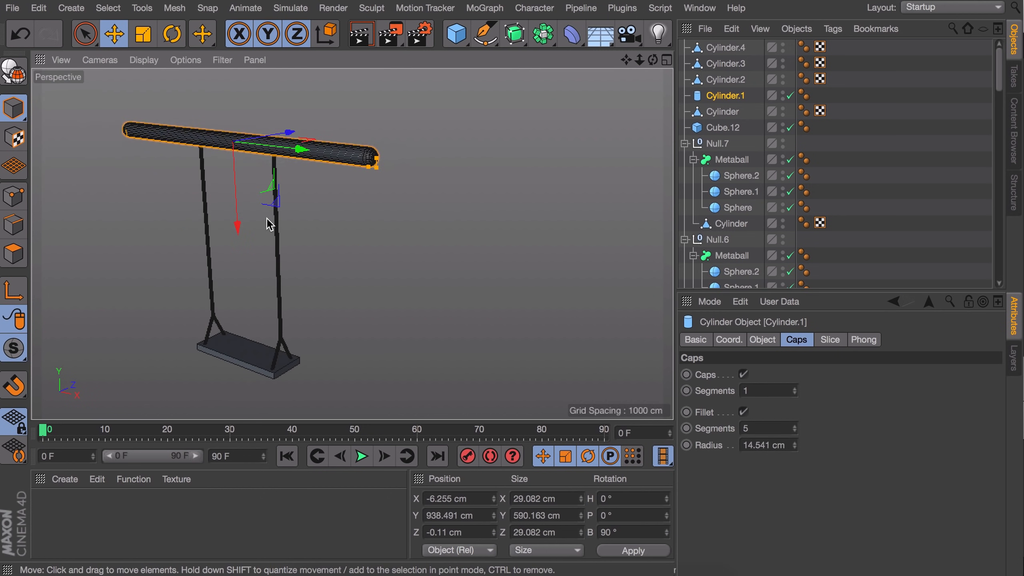
# Step: Make an upright copy of the crossbar about 645 cm long and place it as a leg at about X 251 cm
pyautogui.press('r')
pyautogui.moveTo(267, 110); pyautogui.dragTo(222, 368)
pyautogui.press('e')
pyautogui.keyDown('alt'); pyautogui.moveTo(240, 267); pyautogui.dragTo(347, 335); pyautogui.keyUp('alt')
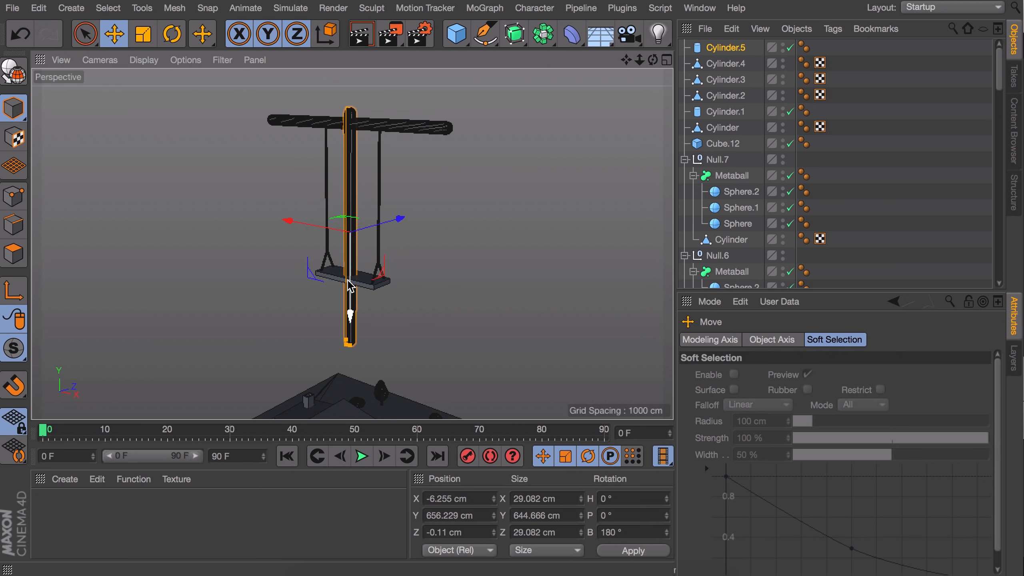
pyautogui.moveTo(349, 299); pyautogui.dragTo(433, 301)
pyautogui.keyDown('alt'); pyautogui.moveTo(433, 301); pyautogui.dragTo(385, 195); pyautogui.keyUp('alt')
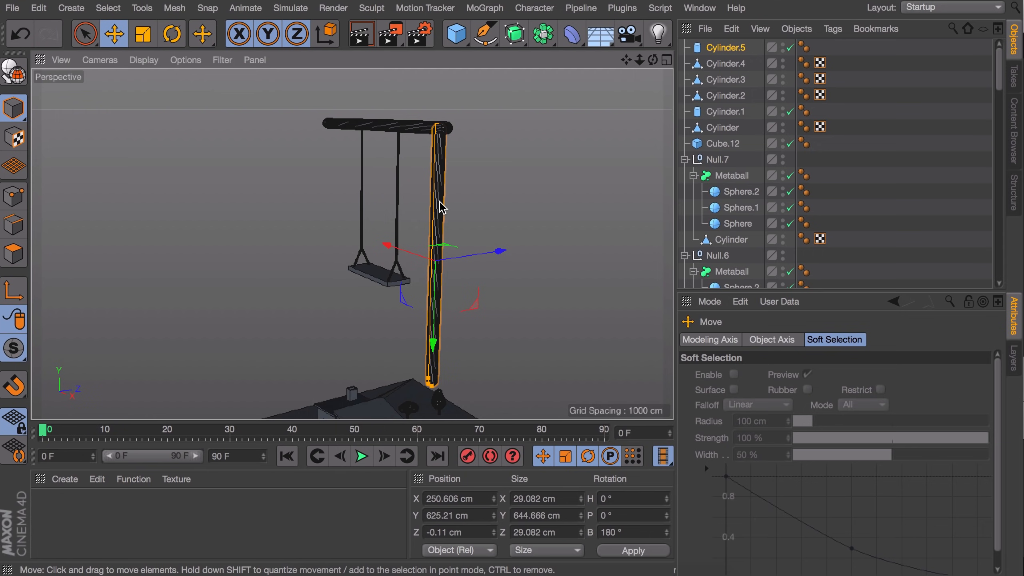
# Step: Make the leg editable and move its axis to its top end at about Y 938 cm
pyautogui.click(12, 73)
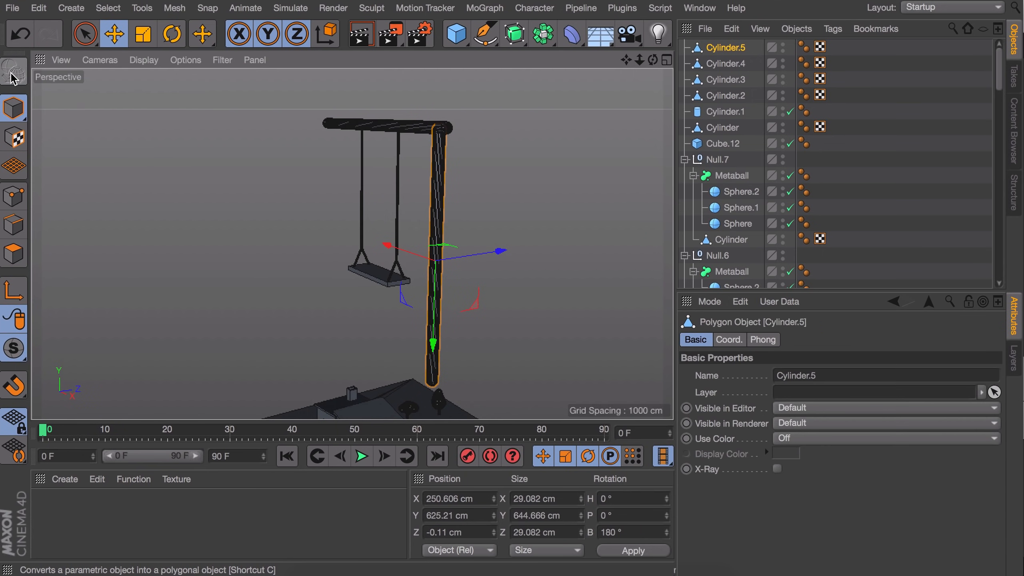
pyautogui.click(8, 292)
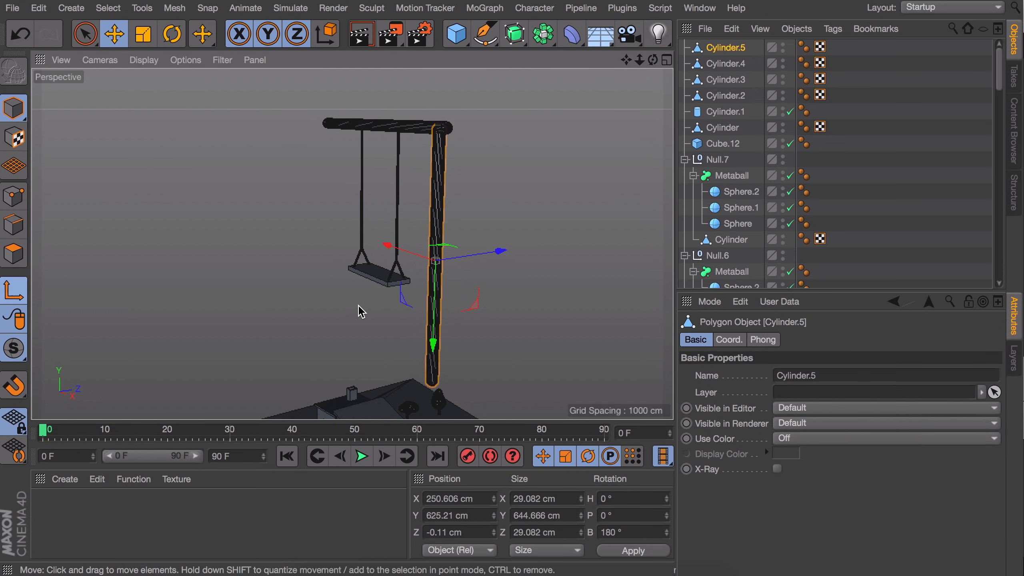
pyautogui.moveTo(438, 299); pyautogui.dragTo(454, 207)
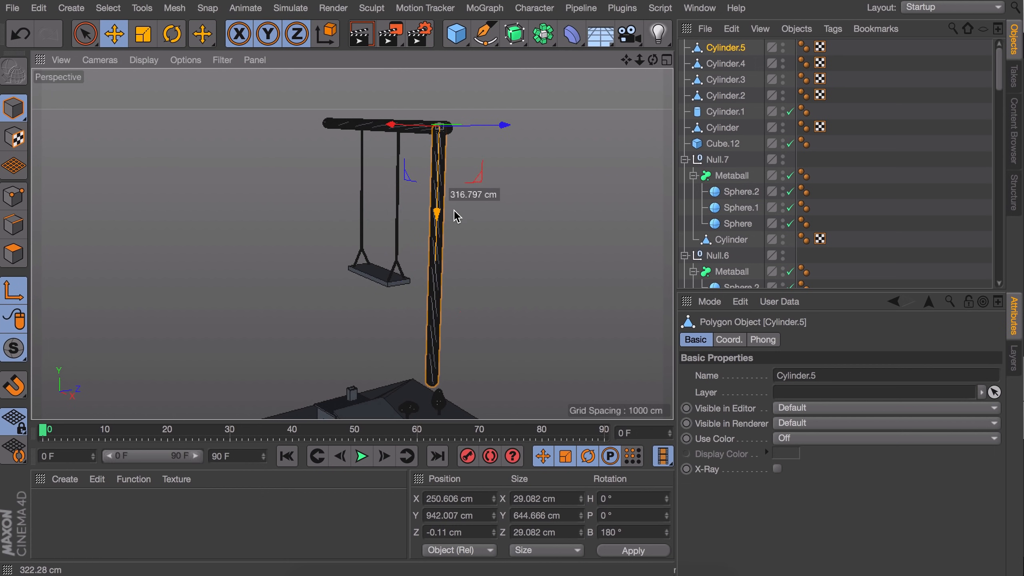
pyautogui.press('F5')
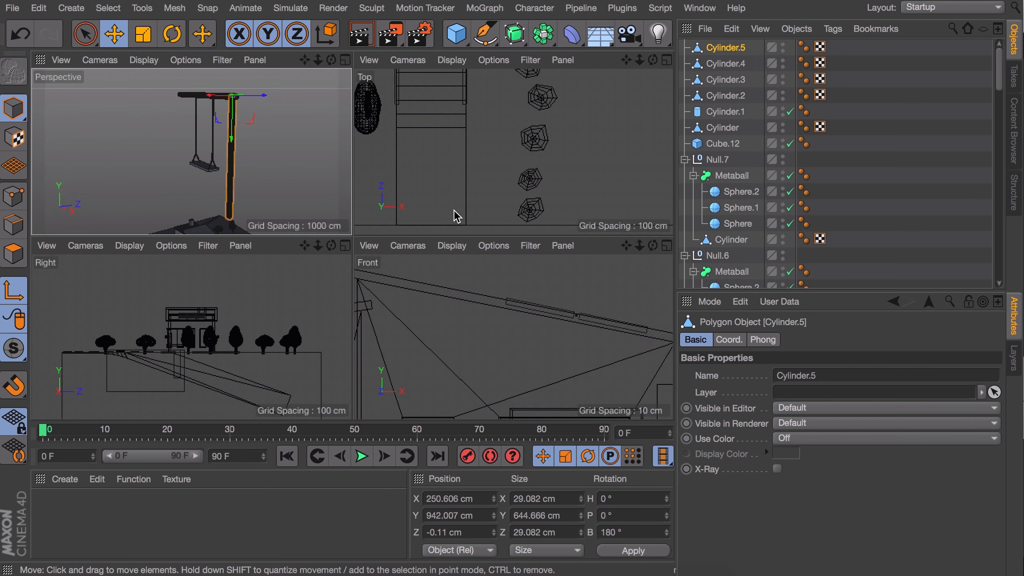
pyautogui.press('o')
pyautogui.middleClick(213, 343)
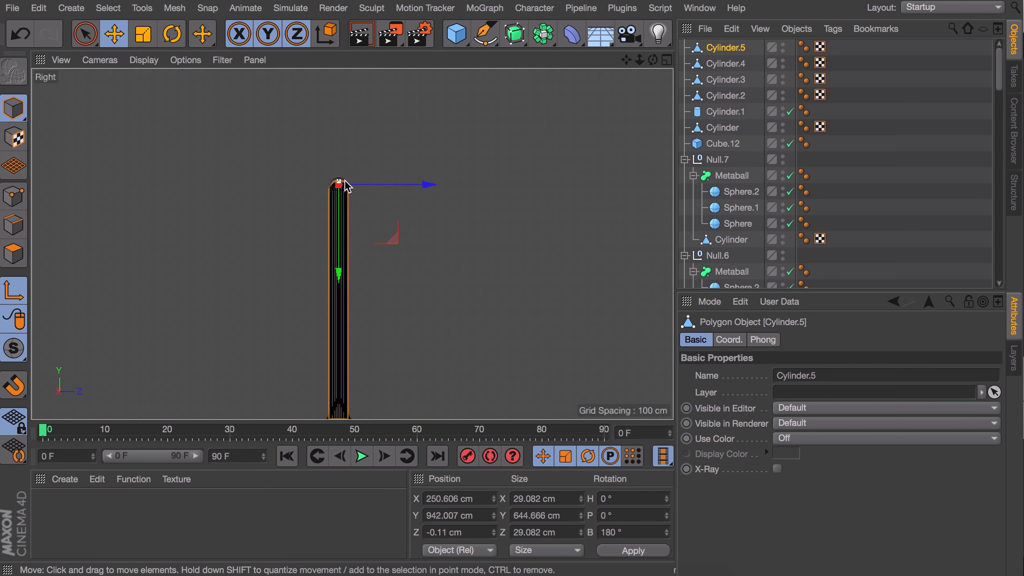
pyautogui.scroll(5, 238, 309)
pyautogui.moveTo(236, 323); pyautogui.dragTo(236, 322)
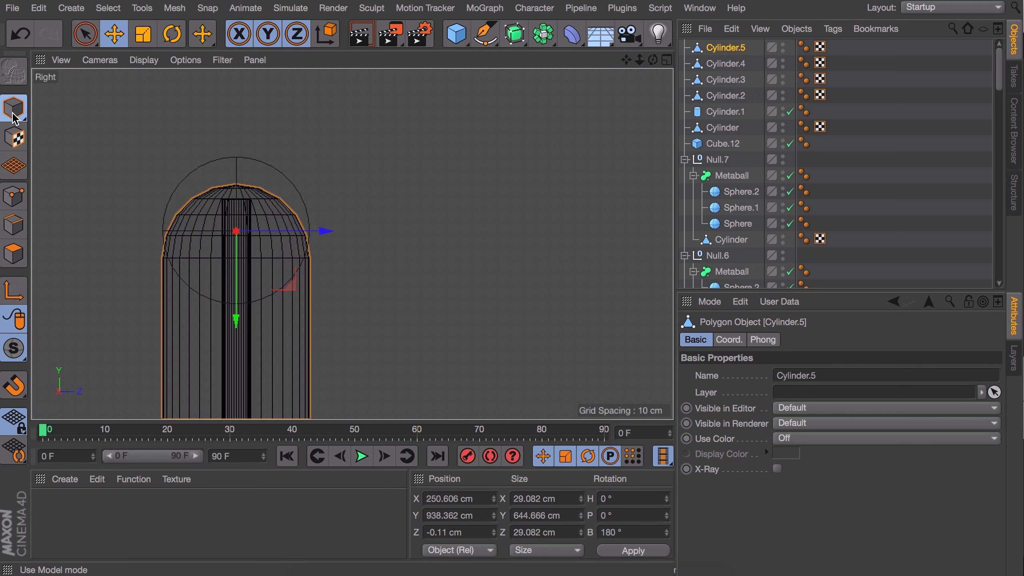
# Step: Tilt the leg to a pitch of -20° and add a copy tilted the opposite way
pyautogui.press('F1')
pyautogui.press('r')
pyautogui.scroll(3, 367, 110)
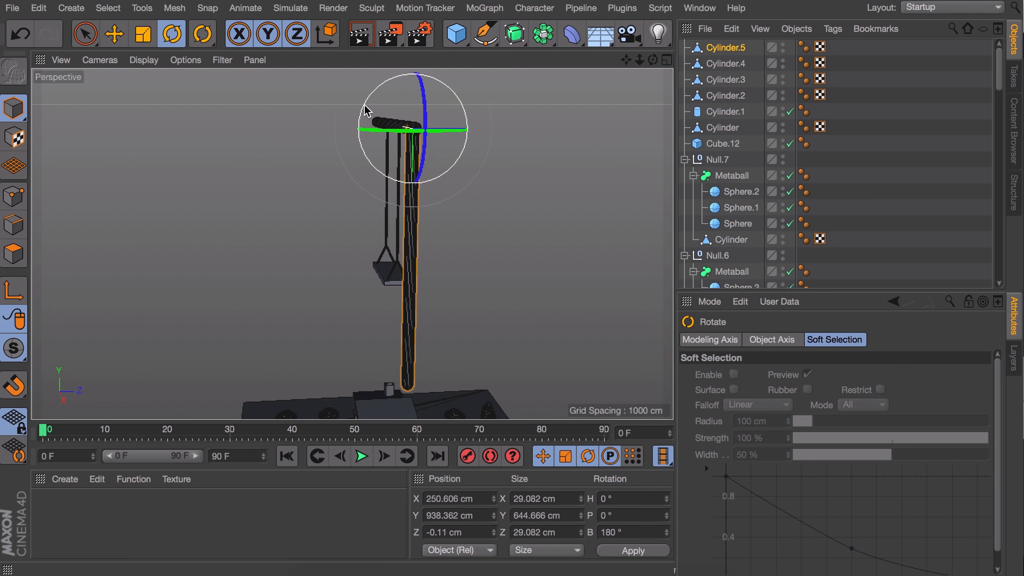
pyautogui.moveTo(364, 106)
pyautogui.mouseDown()
pyautogui.moveTo(361, 98)
pyautogui.moveTo(387, 100)
pyautogui.moveTo(378, 90)
pyautogui.moveTo(364, 137)
pyautogui.moveTo(368, 121)
pyautogui.mouseUp()
pyautogui.keyDown('alt'); pyautogui.moveTo(401, 186); pyautogui.dragTo(536, 182); pyautogui.keyUp('alt')
# Step: Copy the pair of legs to the crossbar's other end, at about X -264 cm
pyautogui.keyDown('ctrl'); pyautogui.click(728, 64); pyautogui.keyUp('ctrl')
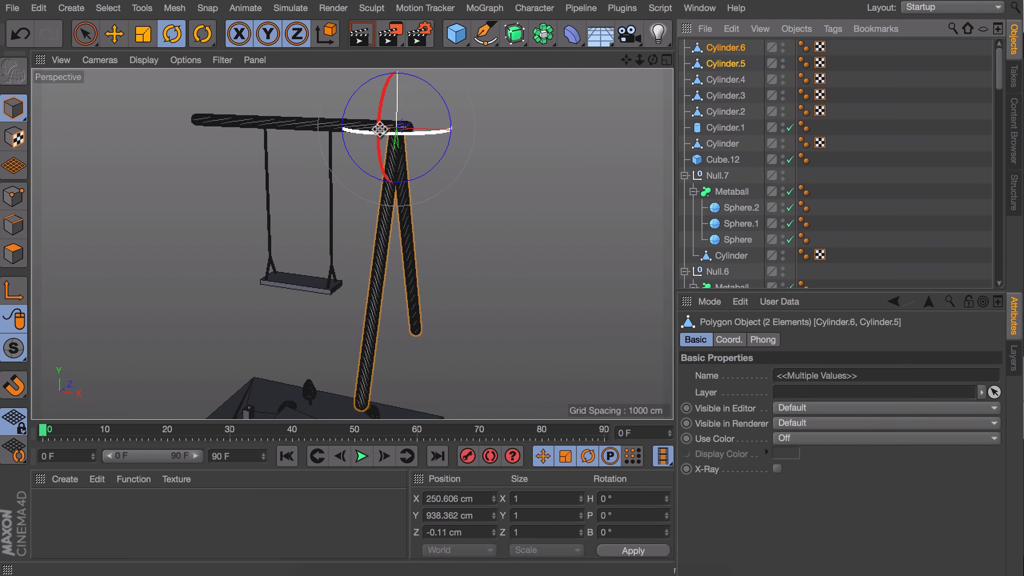
pyautogui.press('e')
pyautogui.keyDown('ctrl'); pyautogui.moveTo(468, 131); pyautogui.dragTo(277, 124); pyautogui.keyUp('ctrl')
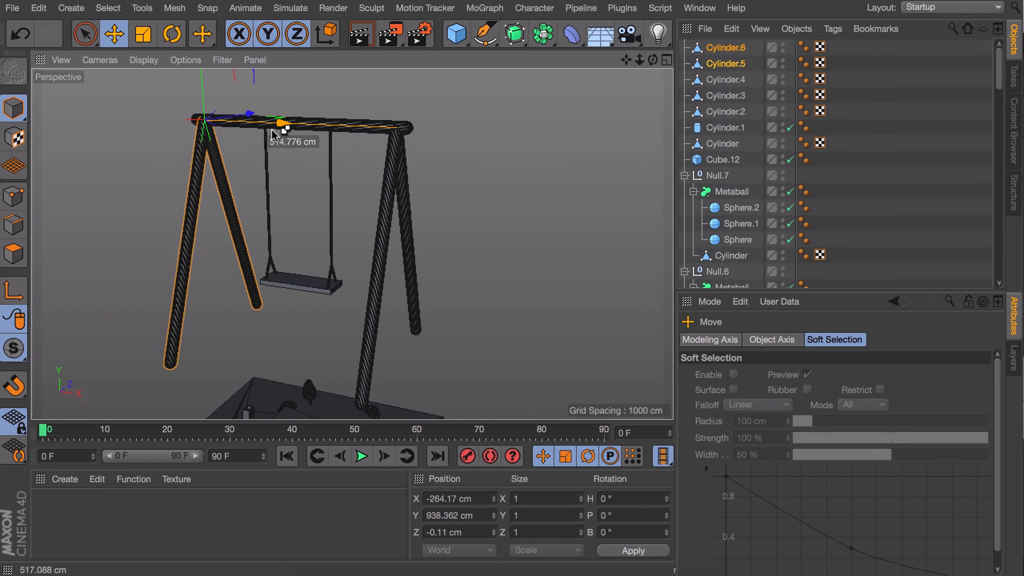
pyautogui.keyDown('alt'); pyautogui.moveTo(274, 179); pyautogui.dragTo(342, 144); pyautogui.keyUp('alt')
# Step: Group the board, poles, crossbar and legs into one null and name it swing
pyautogui.click(369, 166)
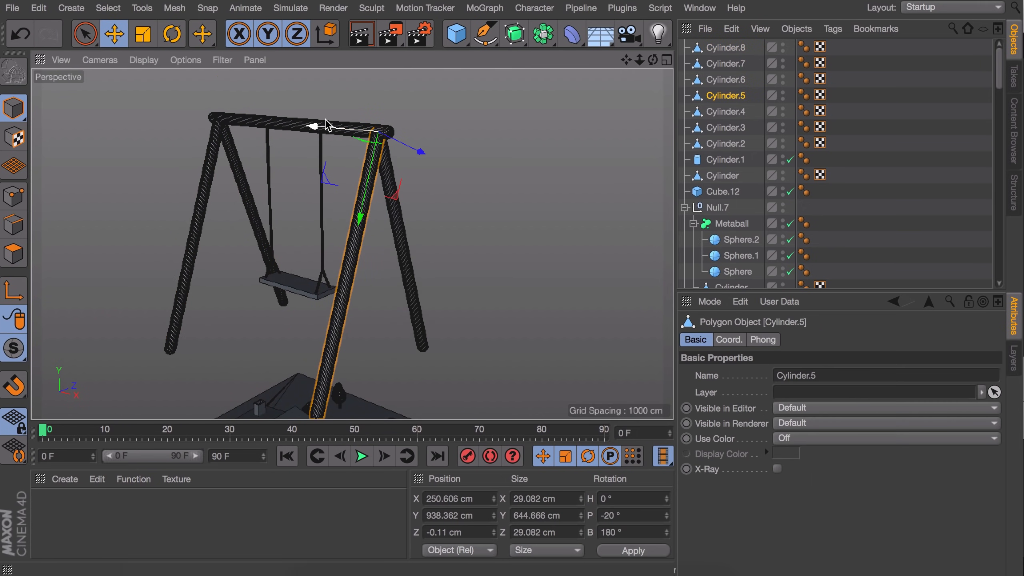
pyautogui.keyDown('shift'); pyautogui.click(390, 172); pyautogui.keyUp('shift')
pyautogui.click(725, 182)
pyautogui.click(725, 191)
pyautogui.keyDown('shift'); pyautogui.click(717, 48); pyautogui.keyUp('shift')
pyautogui.hotkey('alt', 'g')
pyautogui.doubleClick(716, 48)
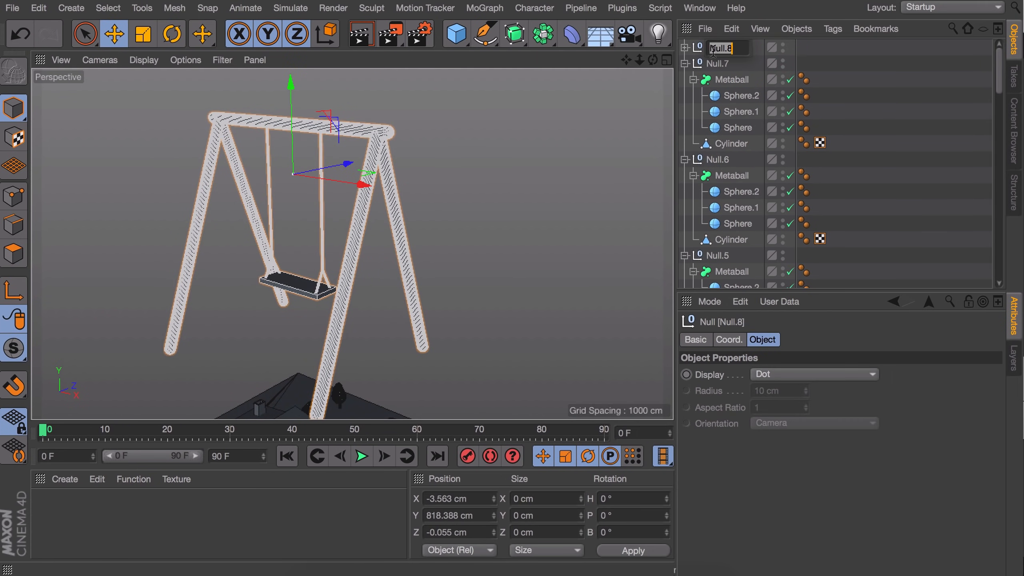
pyautogui.write('swing')
pyautogui.press('Return')
# Step: Scale the swing down and set it on the lawn behind the house
pyautogui.moveTo(288, 128); pyautogui.dragTo(289, 319)
pyautogui.press('e')
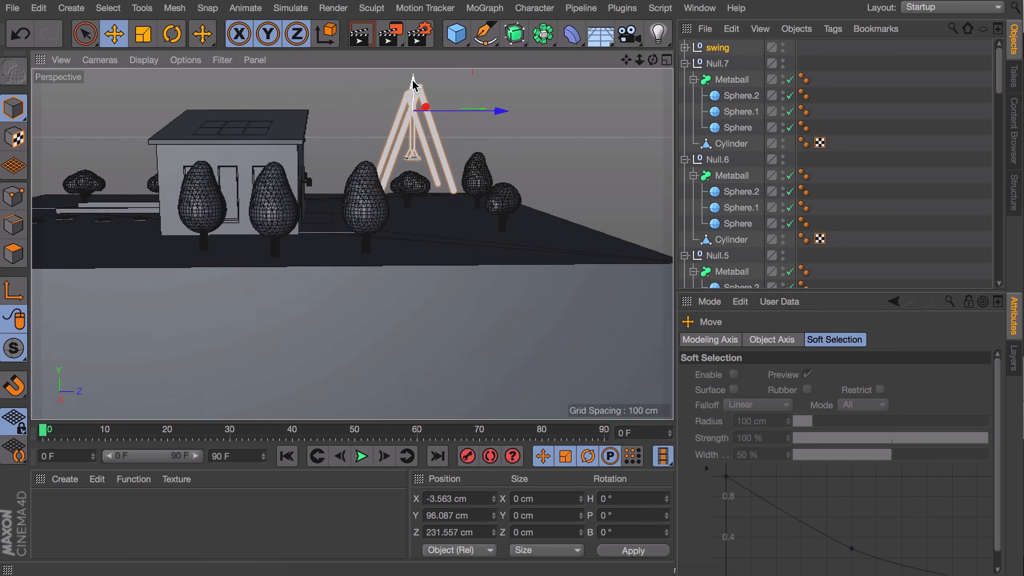
pyautogui.scroll(10, 419, 227)
pyautogui.moveTo(383, 133); pyautogui.dragTo(379, 173)
pyautogui.keyDown('alt'); pyautogui.moveTo(379, 174); pyautogui.dragTo(428, 202); pyautogui.keyUp('alt')
pyautogui.press('r')
pyautogui.press('e')
pyautogui.click(887, 106)
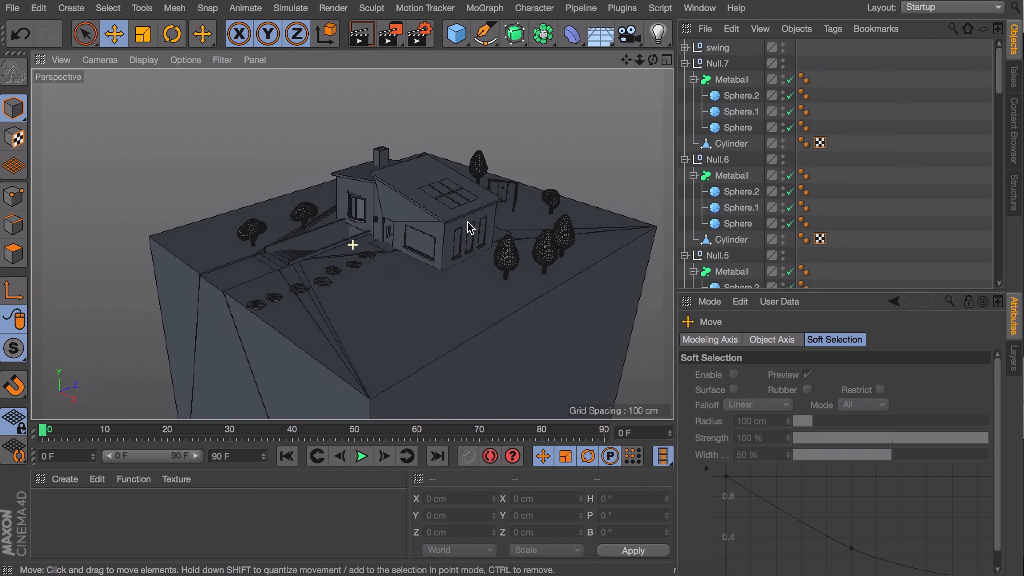
# Step: Rotate the swing on the lawn to a new facing direction
pyautogui.keyDown('alt'); pyautogui.moveTo(470, 228); pyautogui.dragTo(468, 240); pyautogui.keyUp('alt')
pyautogui.click(718, 48)
pyautogui.press('r')
pyautogui.moveTo(518, 207); pyautogui.dragTo(537, 193)
pyautogui.press('e')
pyautogui.click(887, 121)
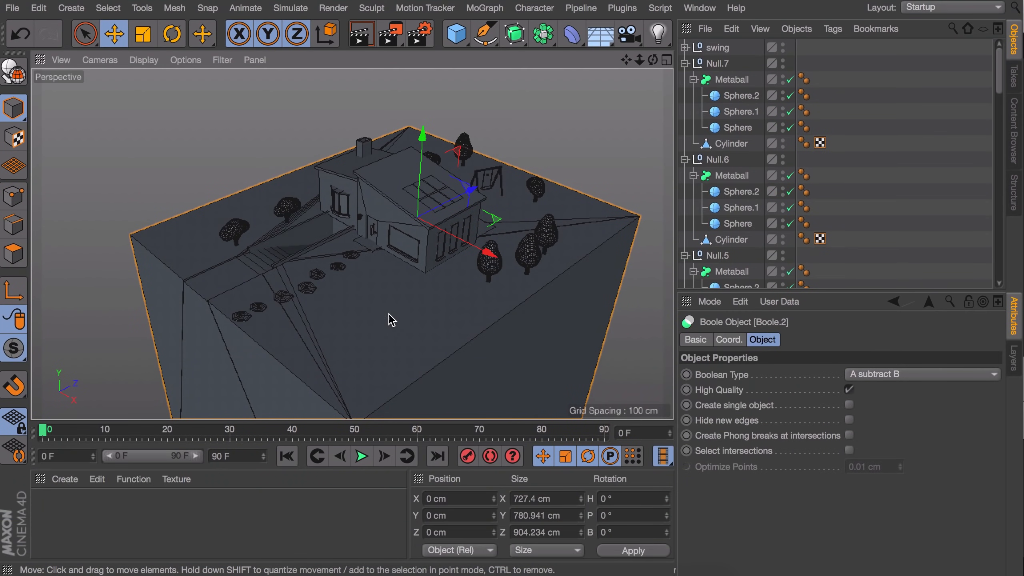
# Step: Make the ground cube inside the Boole.2 object editable and switch to polygon editing
pyautogui.keyDown('alt'); pyautogui.moveTo(404, 301); pyautogui.dragTo(423, 258); pyautogui.keyUp('alt')
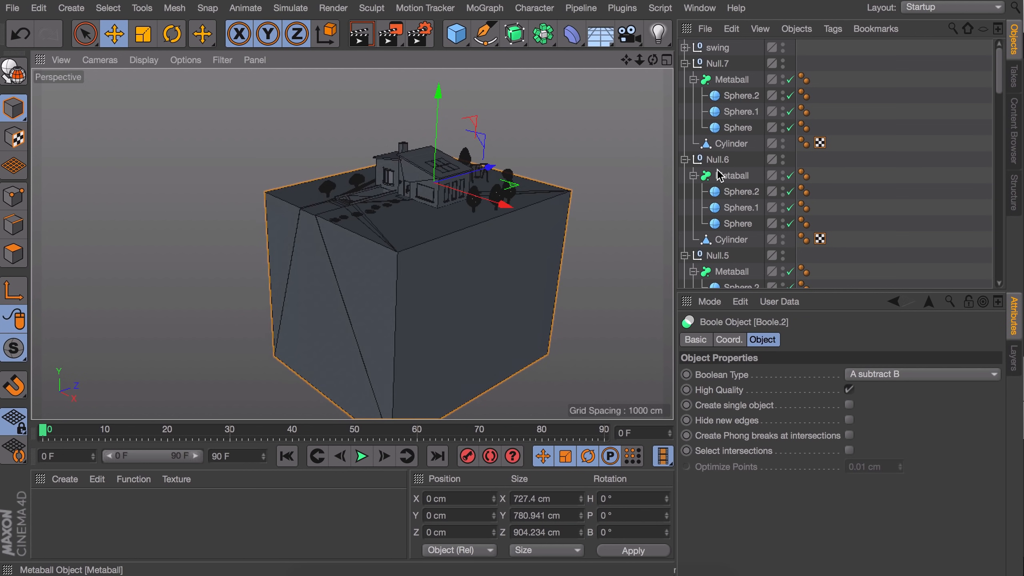
pyautogui.scroll(-10, 718, 177)
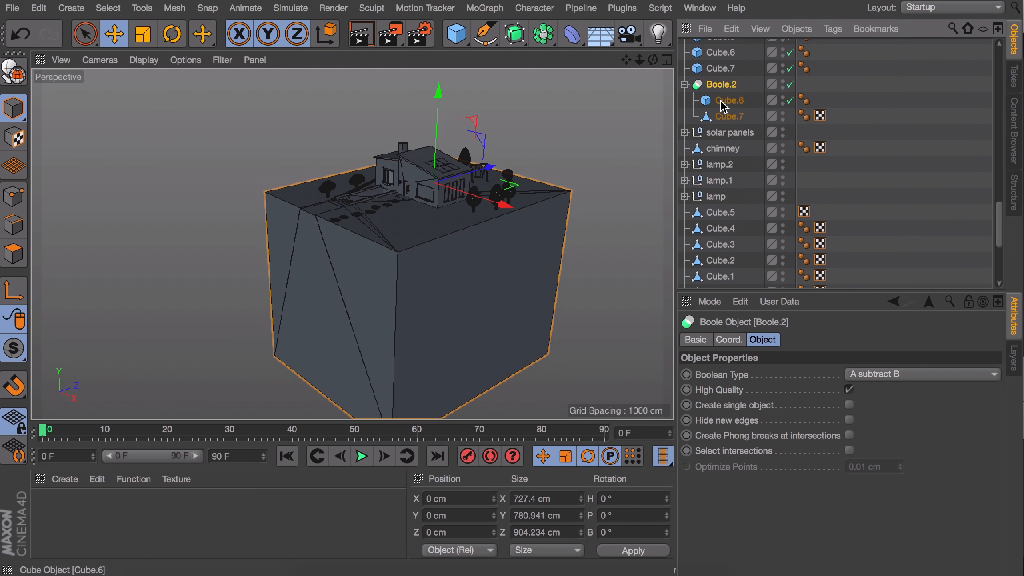
pyautogui.click(723, 101)
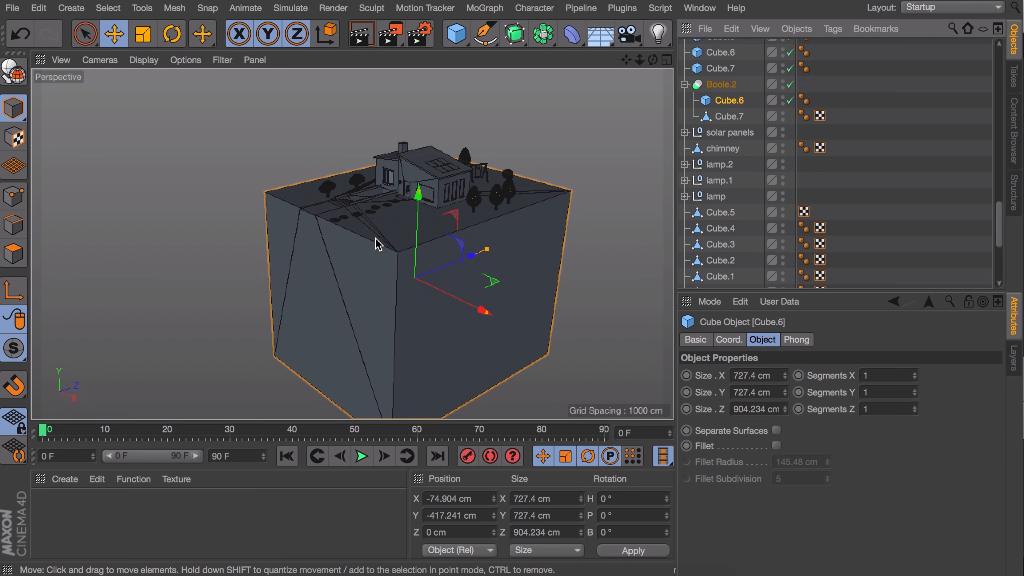
pyautogui.moveTo(418, 194); pyautogui.dragTo(418, 232)
pyautogui.click(20, 34)
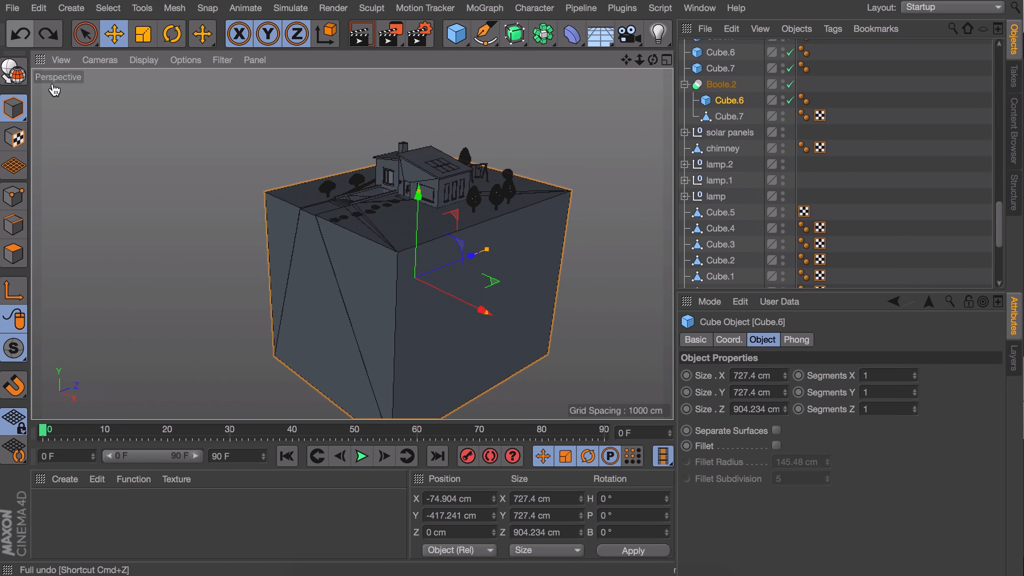
pyautogui.click(18, 81)
pyautogui.click(16, 254)
# Step: Raise the ground block's bottom face to about Y 279 cm to turn it into a thin slab
pyautogui.keyDown('alt'); pyautogui.moveTo(387, 342); pyautogui.dragTo(403, 250); pyautogui.keyUp('alt')
pyautogui.click(403, 306)
pyautogui.moveTo(399, 375); pyautogui.dragTo(400, 290)
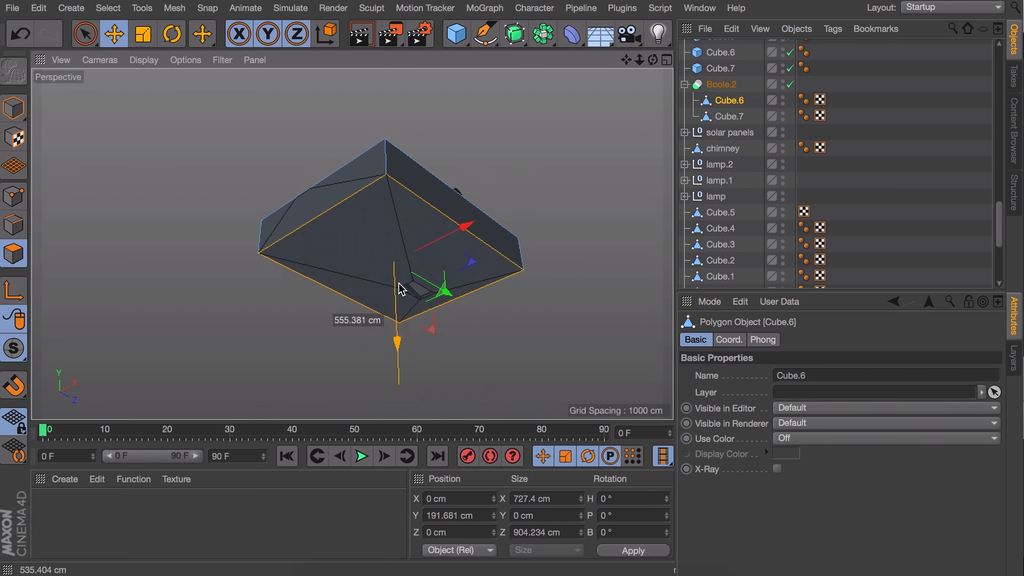
pyautogui.scroll(5, 384, 261)
pyautogui.keyDown('alt'); pyautogui.moveTo(400, 201); pyautogui.dragTo(429, 266); pyautogui.keyUp('alt')
pyautogui.scroll(-5, 391, 231)
pyautogui.keyDown('alt'); pyautogui.moveTo(391, 231); pyautogui.dragTo(399, 288); pyautogui.keyUp('alt')
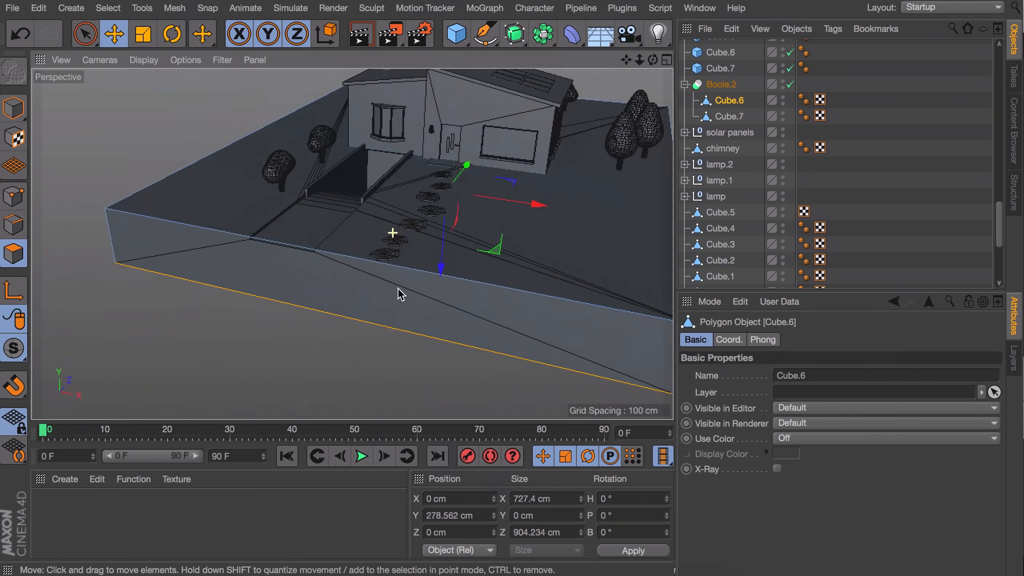
# Step: Move the ground slab's front face and the side face beside the stairs outward to enlarge the plot
pyautogui.keyDown('alt'); pyautogui.moveTo(352, 245); pyautogui.dragTo(371, 266); pyautogui.keyUp('alt')
pyautogui.click(242, 262)
pyautogui.moveTo(70, 278); pyautogui.dragTo(143, 255)
pyautogui.keyDown('alt'); pyautogui.moveTo(520, 311); pyautogui.dragTo(363, 323); pyautogui.keyUp('alt')
pyautogui.moveTo(264, 181); pyautogui.dragTo(204, 156)
pyautogui.keyDown('alt'); pyautogui.moveTo(479, 221); pyautogui.dragTo(298, 226); pyautogui.keyUp('alt')
# Step: Move the two small trees beside the stairs outward toward the enlarged edge of the plot
pyautogui.click(14, 108)
pyautogui.click(278, 280)
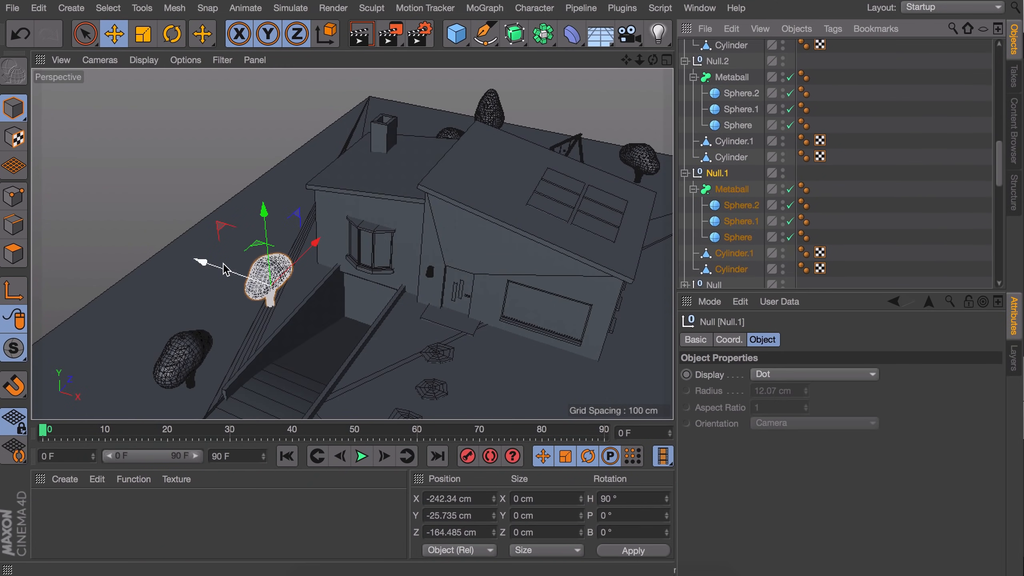
pyautogui.moveTo(218, 267); pyautogui.dragTo(198, 262)
pyautogui.keyDown('shift'); pyautogui.click(163, 345); pyautogui.keyUp('shift')
pyautogui.moveTo(258, 279); pyautogui.dragTo(240, 285)
# Step: Add two tall trees along the plot's edge beside the house by copying the tree behind it
pyautogui.click(482, 117)
pyautogui.keyDown('ctrl'); pyautogui.moveTo(404, 157); pyautogui.dragTo(184, 208); pyautogui.keyUp('ctrl')
pyautogui.scroll(-5, 471, 224)
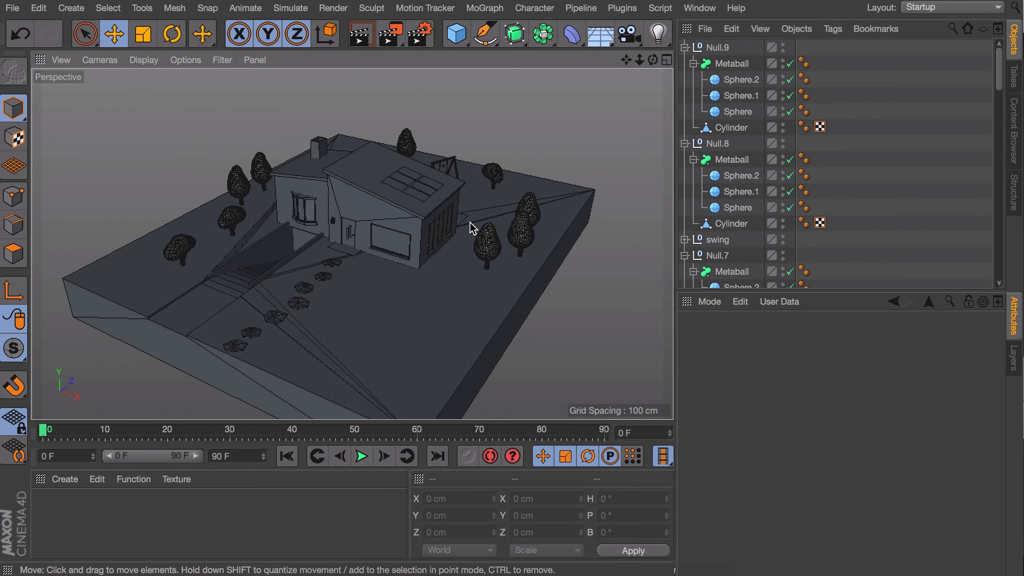
# Step: Select the ground slab's front face in Cube.6 and pull it back toward the house
pyautogui.click(209, 356)
pyautogui.scroll(-20, 777, 210)
pyautogui.click(729, 142)
pyautogui.click(14, 254)
pyautogui.click(210, 355)
pyautogui.moveTo(191, 397); pyautogui.dragTo(220, 377)
# Step: Delete the two stepping stones nearest the plot's front edge
pyautogui.click(14, 108)
pyautogui.click(235, 345)
pyautogui.press('Delete')
pyautogui.scroll(4, 291, 223)
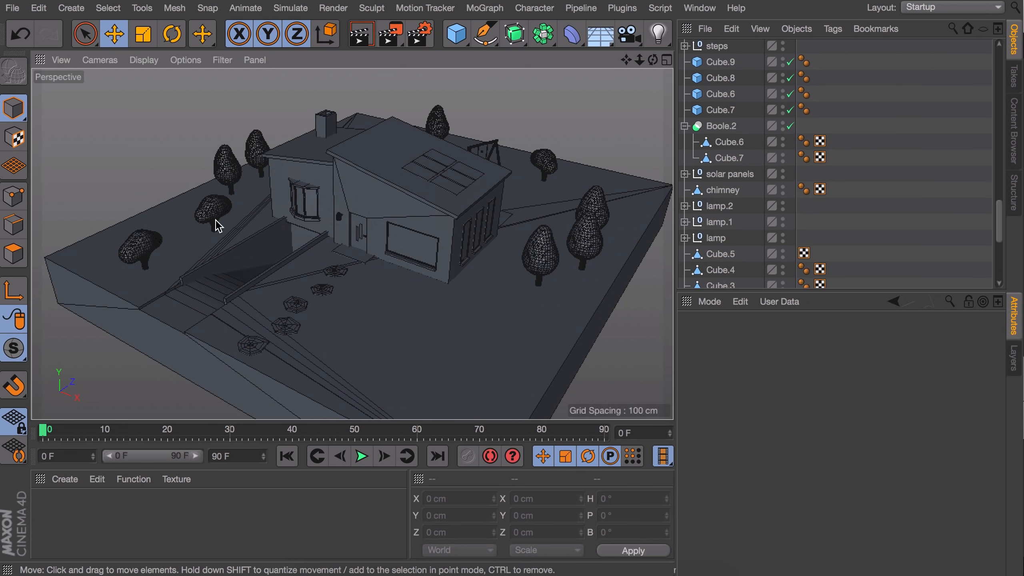
# Step: Delete the tall tree standing between the small trees and the one behind the house
pyautogui.scroll(20, 877, 157)
pyautogui.click(717, 48)
pyautogui.press('Delete')
# Step: Move the frontmost tall tree beside the house outward toward the plot's edge, in line with the other two
pyautogui.click(541, 252)
pyautogui.scroll(-5, 746, 173)
pyautogui.click(720, 164)
pyautogui.moveTo(542, 258); pyautogui.dragTo(567, 263)
pyautogui.click(889, 163)
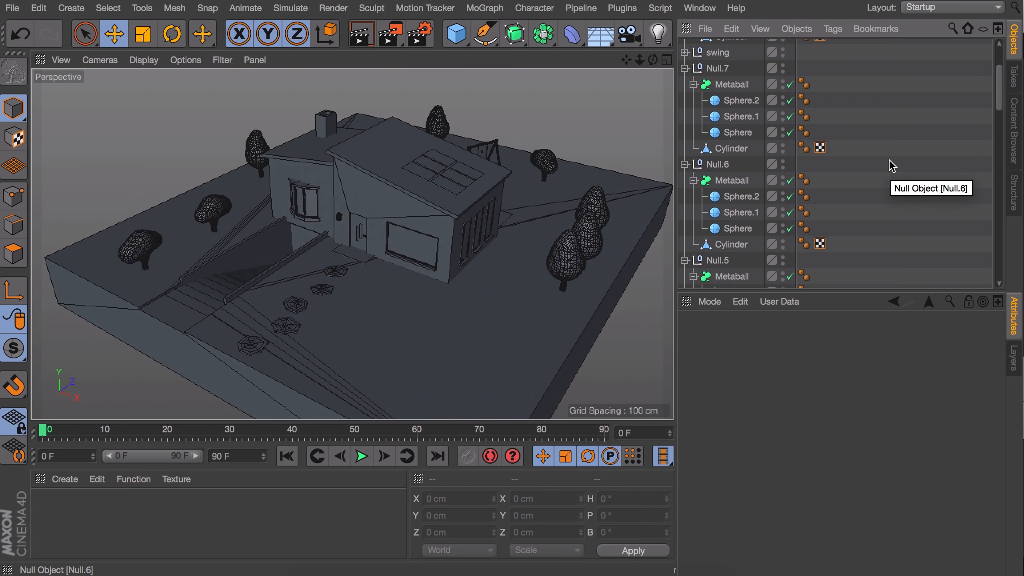
# Step: Switch the view to parallel projection and move the small tree Null.2 out from behind the roof, near the tall tree behind the house
pyautogui.click(102, 61)
pyautogui.click(111, 159)
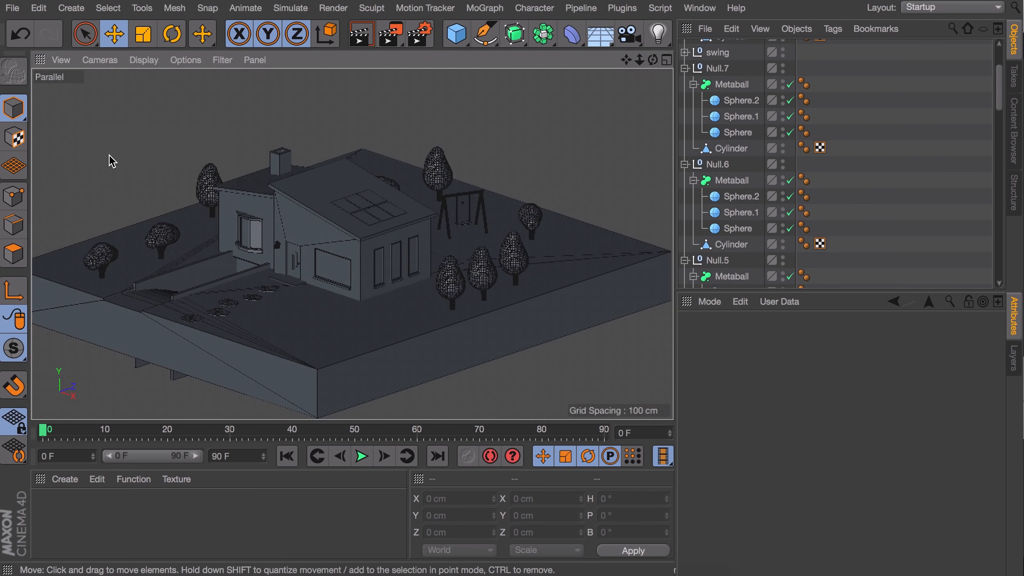
pyautogui.scroll(-1, 317, 241)
pyautogui.click(388, 184)
pyautogui.scroll(-10, 801, 183)
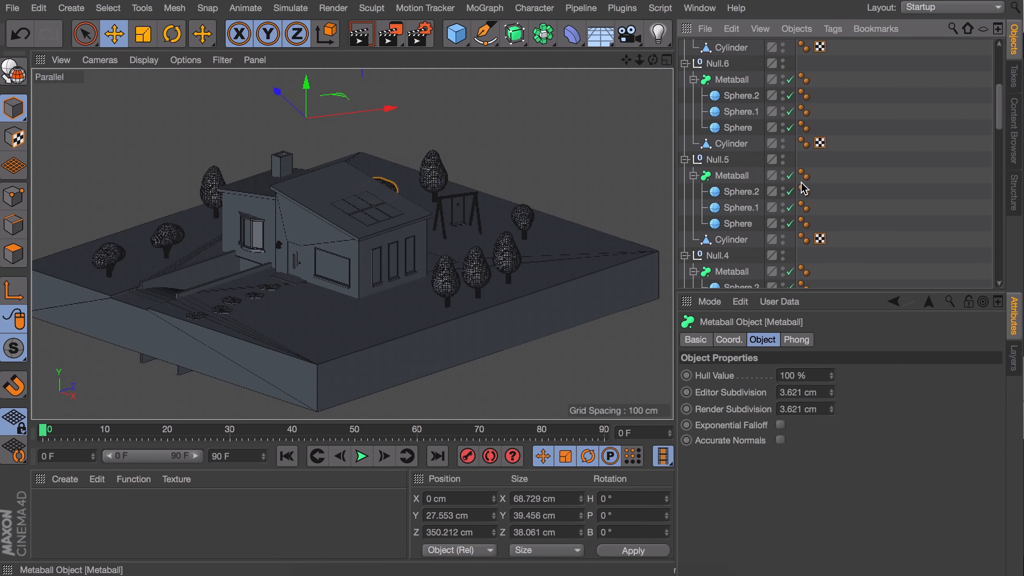
pyautogui.click(717, 127)
pyautogui.moveTo(348, 171); pyautogui.dragTo(334, 160)
pyautogui.moveTo(408, 183); pyautogui.dragTo(447, 164)
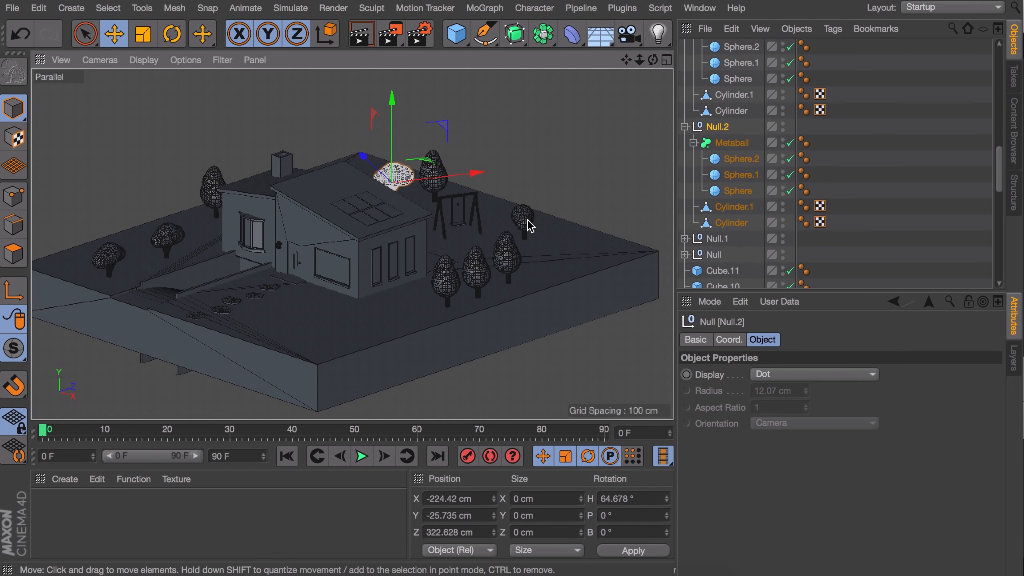
# Step: Move the small tree Null.3 away from the swing toward the plot's far corner and rotate it
pyautogui.click(526, 221)
pyautogui.scroll(4, 715, 97)
pyautogui.click(717, 86)
pyautogui.moveTo(444, 228); pyautogui.dragTo(496, 228)
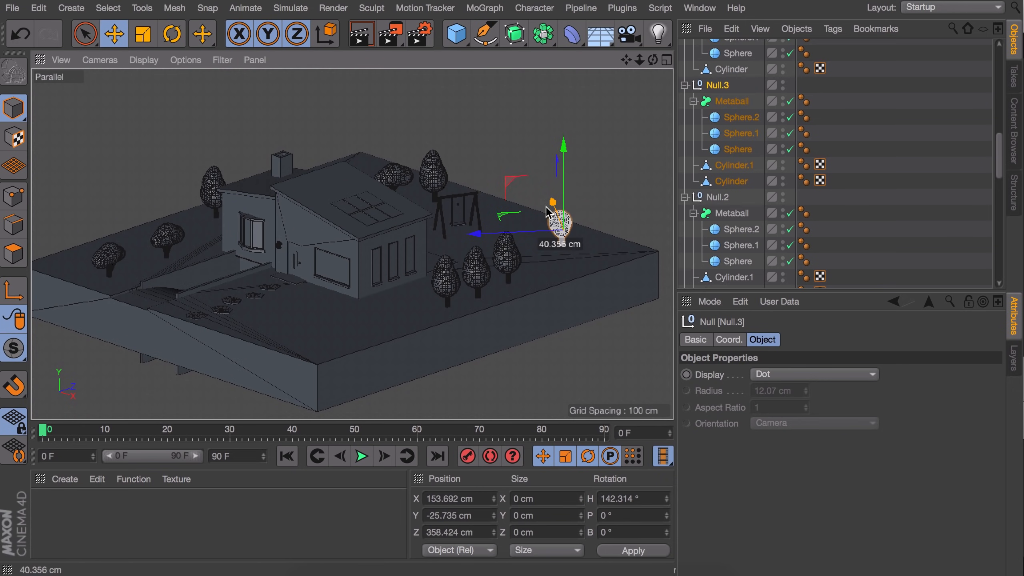
pyautogui.press('r')
pyautogui.click(837, 181)
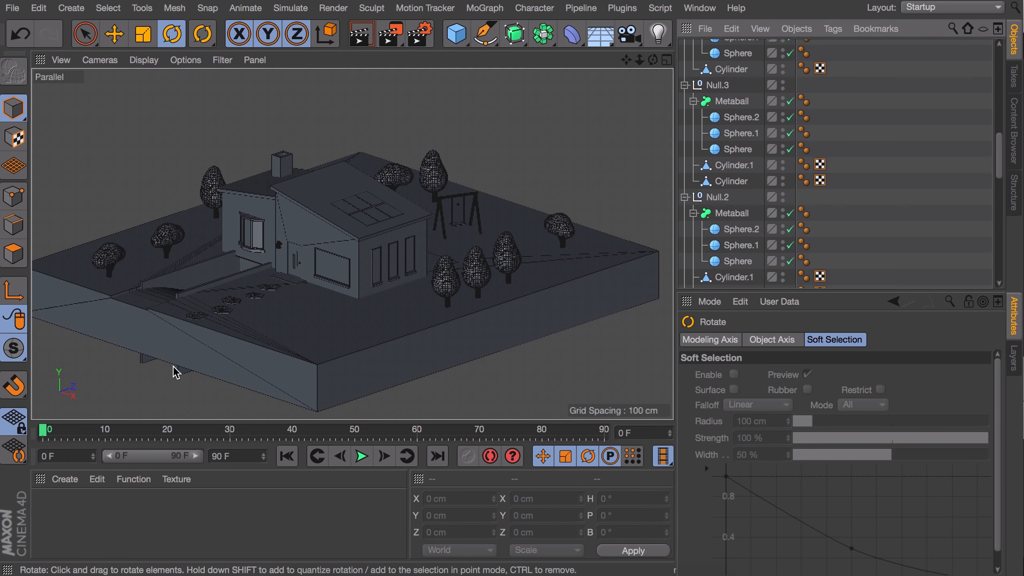
# Step: Switch to the perspective view and make the two stair side walls, Cube.8 and Cube.6, editable
pyautogui.click(148, 359)
pyautogui.keyDown('shift'); pyautogui.click(149, 359); pyautogui.keyUp('shift')
pyautogui.click(97, 59)
pyautogui.click(115, 141)
pyautogui.press('c')
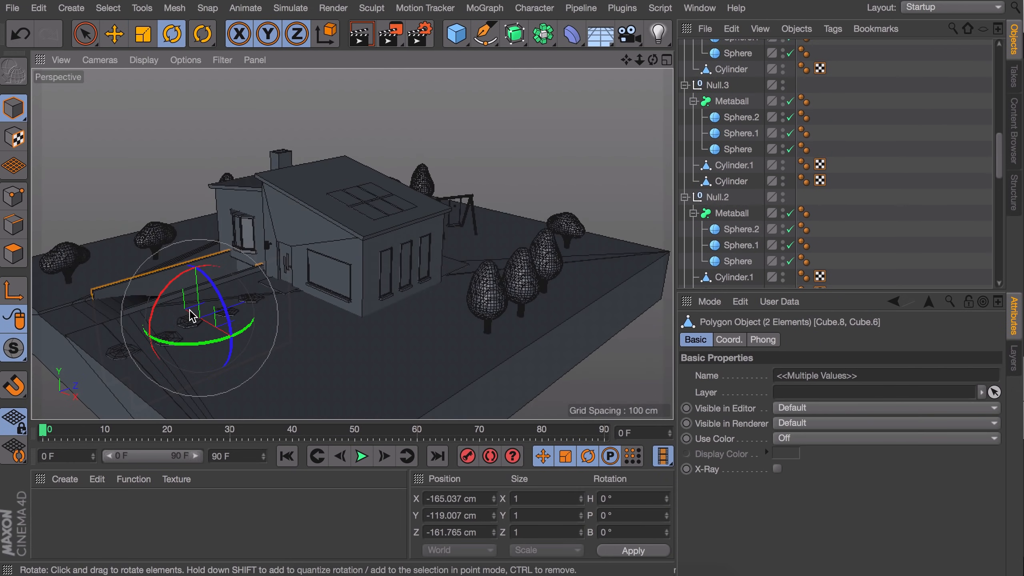
# Step: Select the bottom faces of both stair side walls and raise them into the ground slab
pyautogui.keyDown('alt'); pyautogui.moveTo(192, 315); pyautogui.dragTo(349, 371); pyautogui.keyUp('alt')
pyautogui.click(14, 254)
pyautogui.keyDown('alt'); pyautogui.moveTo(194, 349); pyautogui.dragTo(303, 368); pyautogui.keyUp('alt')
pyautogui.scroll(3, 303, 367)
pyautogui.click(303, 368)
pyautogui.keyDown('shift'); pyautogui.click(397, 314); pyautogui.keyUp('shift')
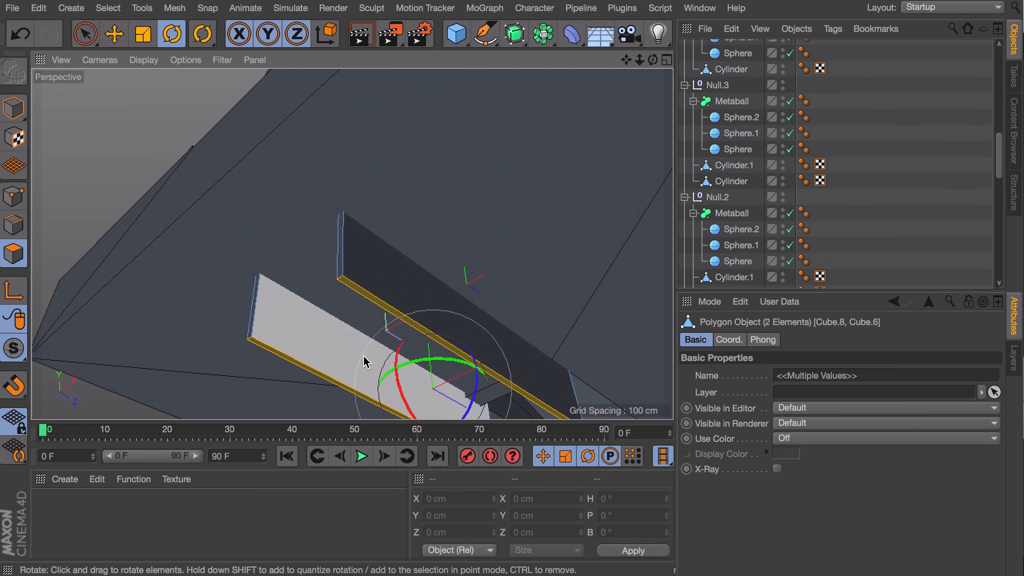
pyautogui.press('e')
pyautogui.moveTo(430, 343); pyautogui.dragTo(306, 331)
pyautogui.click(14, 108)
pyautogui.click(895, 174)
pyautogui.scroll(-5, 346, 244)
pyautogui.keyDown('alt'); pyautogui.moveTo(346, 244); pyautogui.dragTo(395, 290); pyautogui.keyUp('alt')
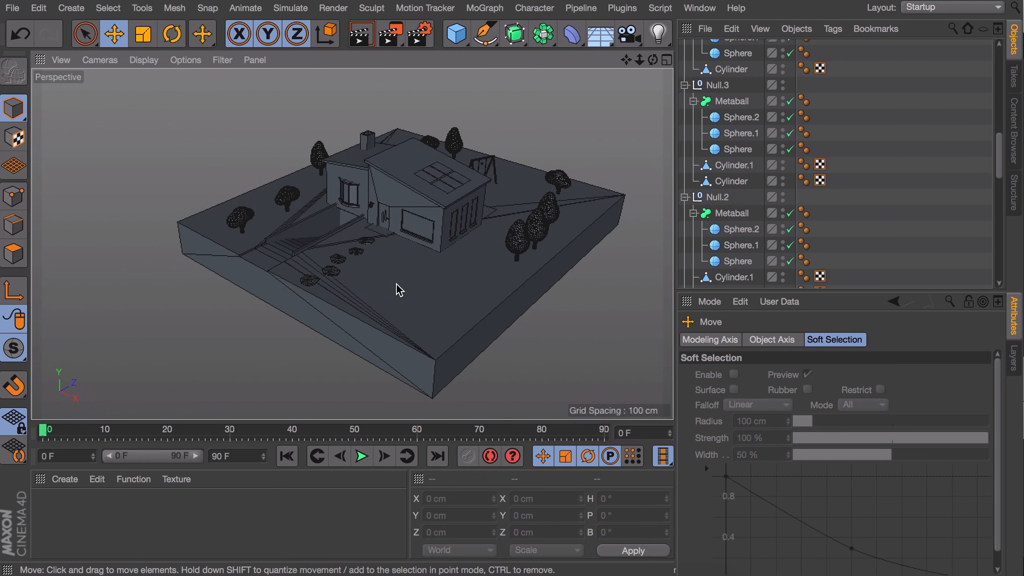
# Step: Return the view to parallel projection and render it as a preview
pyautogui.click(100, 59)
pyautogui.click(134, 157)
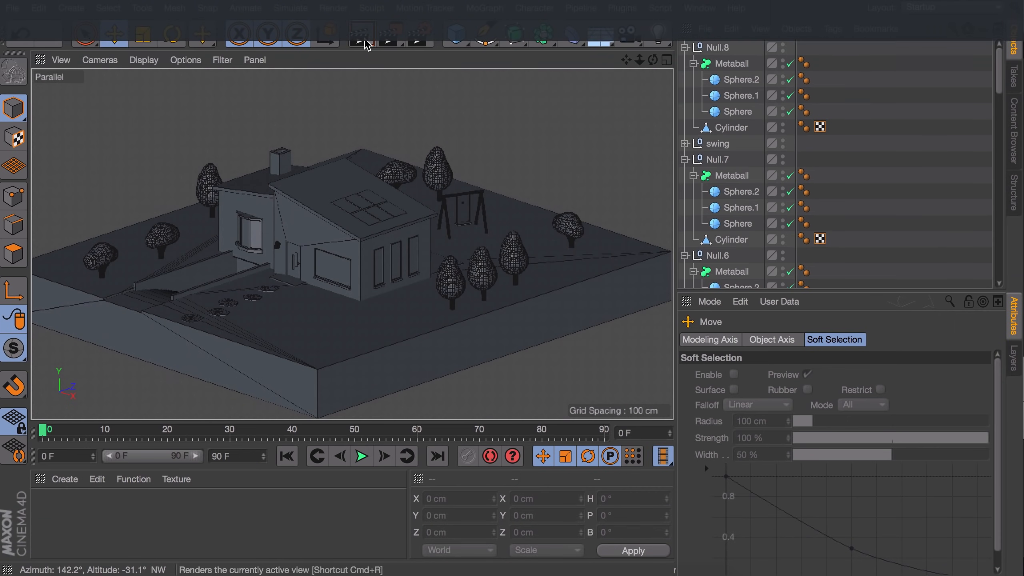
pyautogui.click(361, 37)
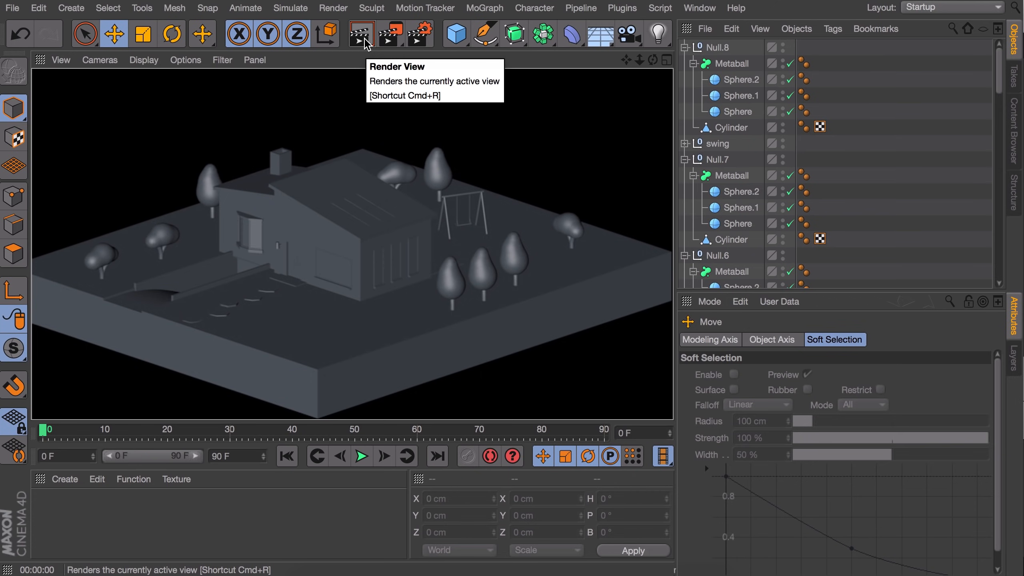
pyautogui.click(563, 98)
# Step: Add a Physical Sky to the scene and render the view
pyautogui.click(611, 43)
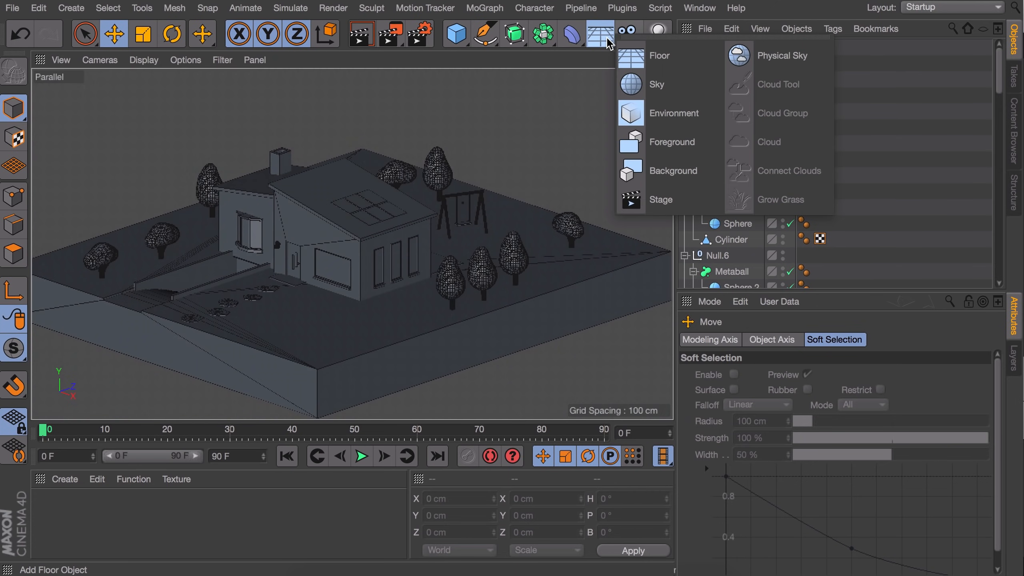
pyautogui.click(773, 59)
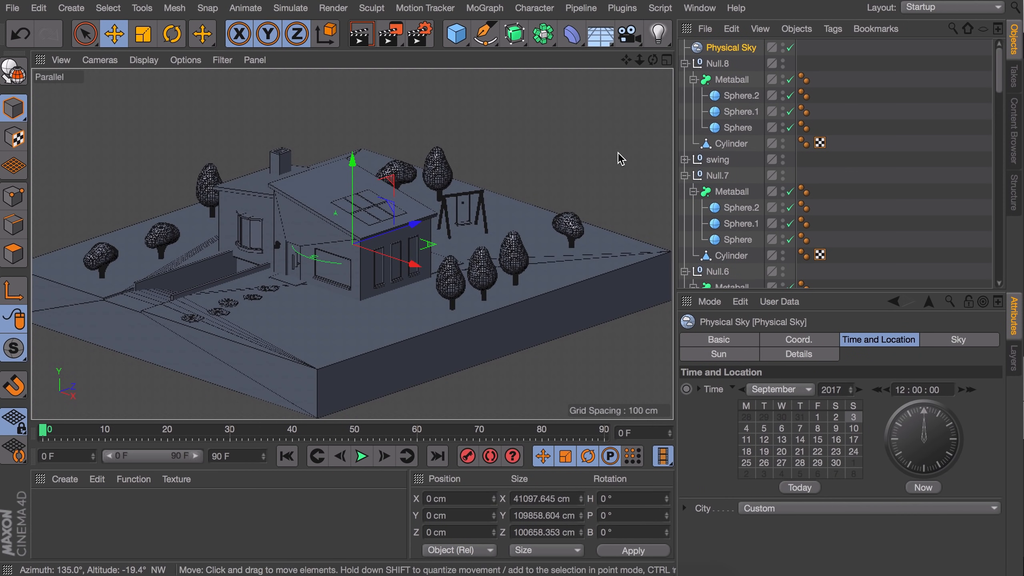
pyautogui.click(360, 47)
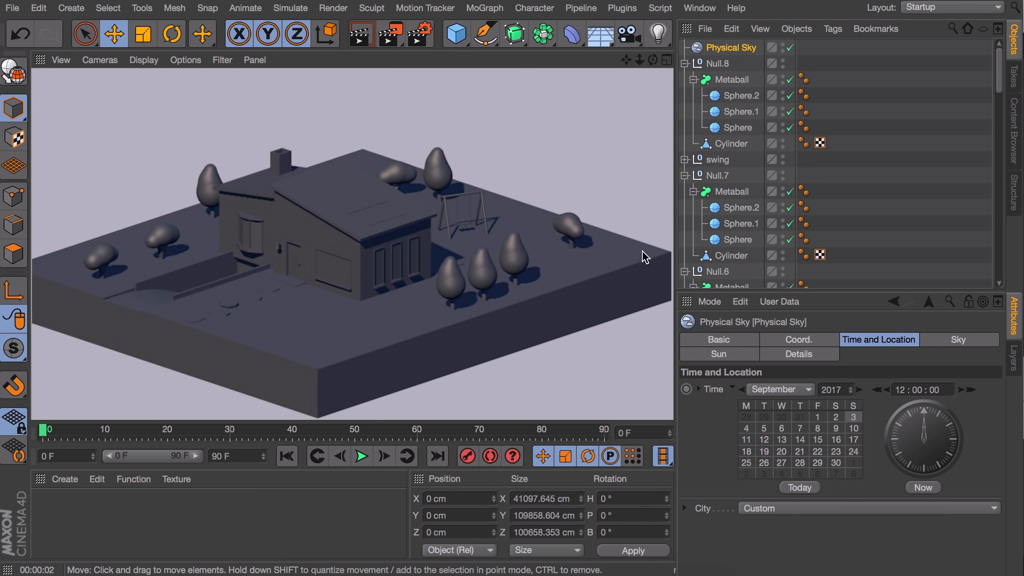
# Step: Set the Physical Sky time to 16:25:00, rotate the sky to a bank of 34.35°, and render the view
pyautogui.moveTo(929, 441); pyautogui.dragTo(939, 419)
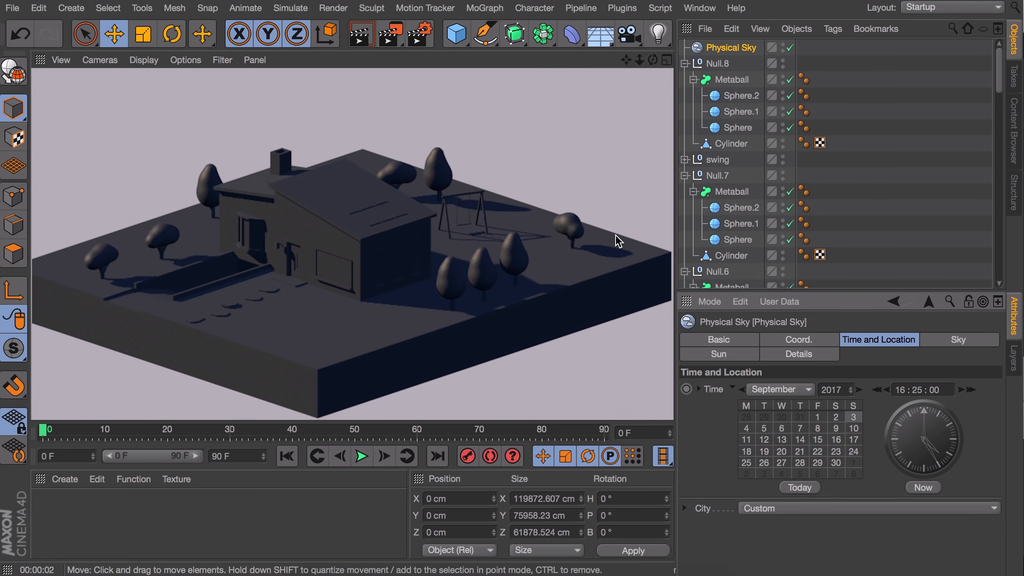
pyautogui.press('r')
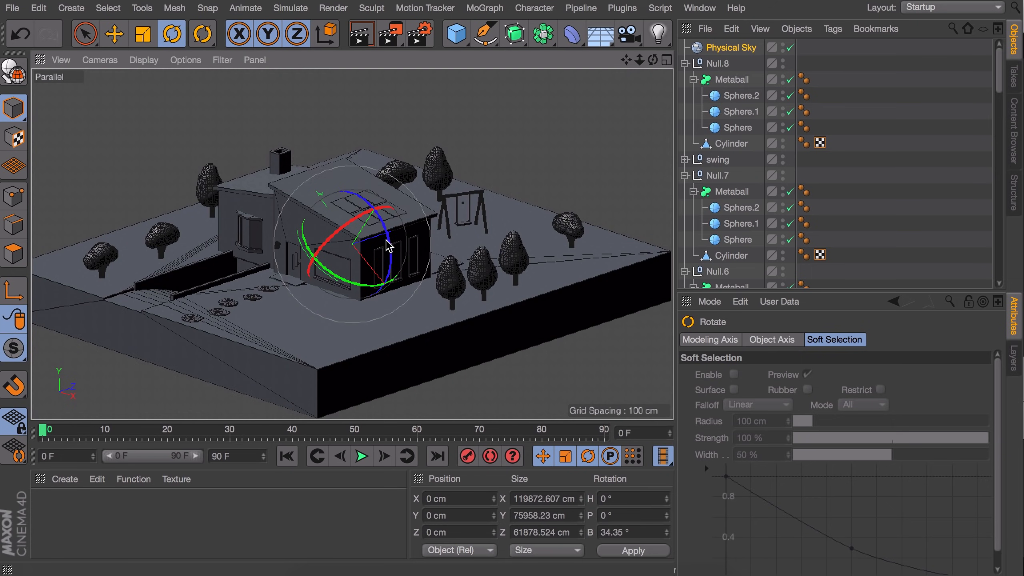
pyautogui.hotkey('ctrl', 'r')
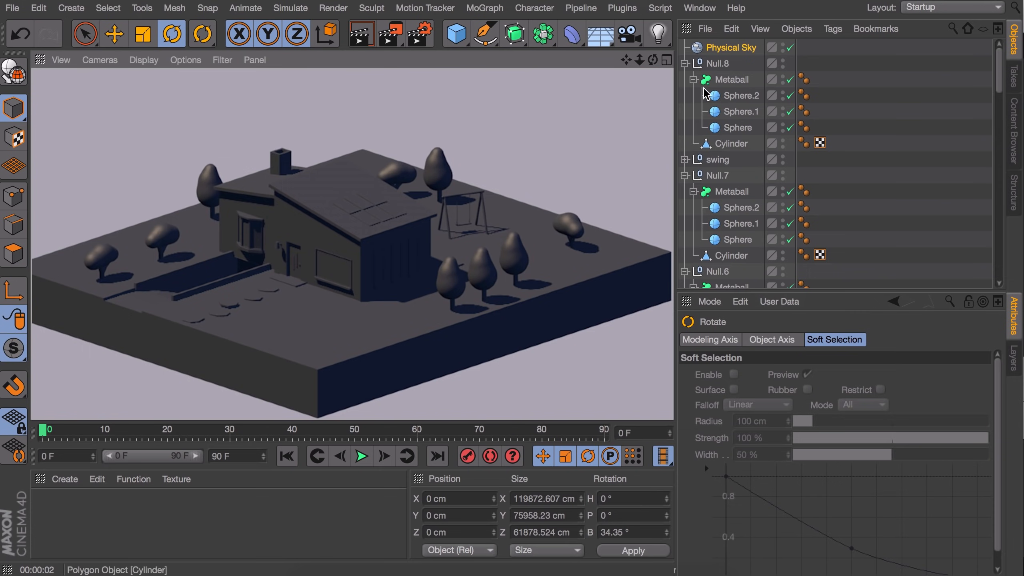
# Step: Lower the Physical Sky's sun shadow density to 69 % and render the view
pyautogui.click(721, 53)
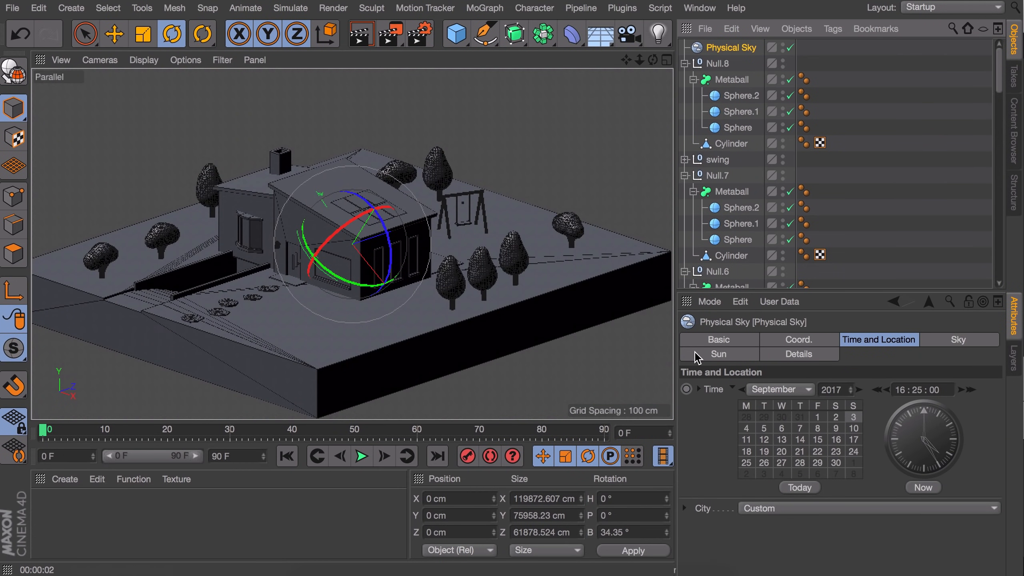
pyautogui.click(710, 355)
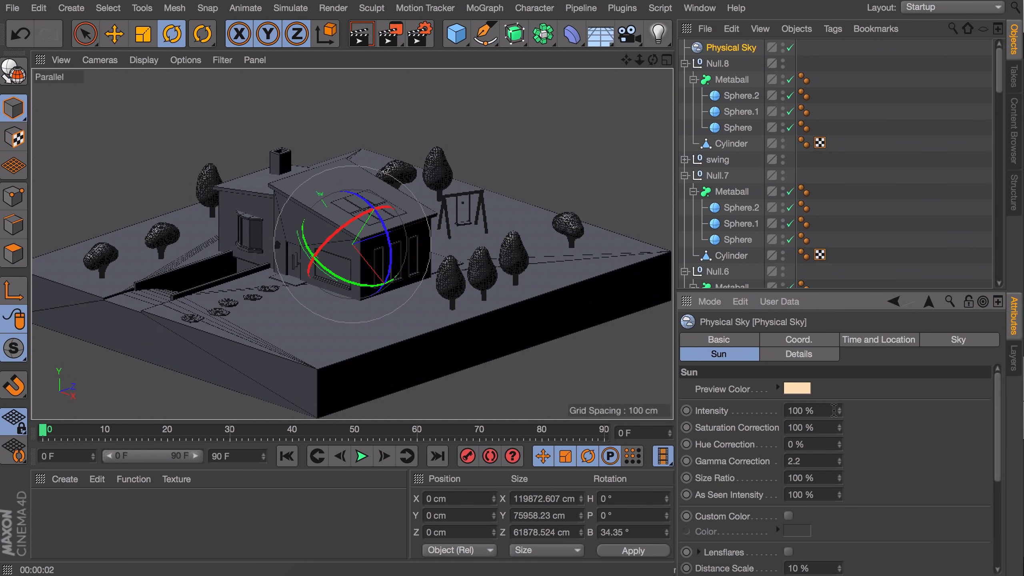
pyautogui.scroll(-5, 857, 420)
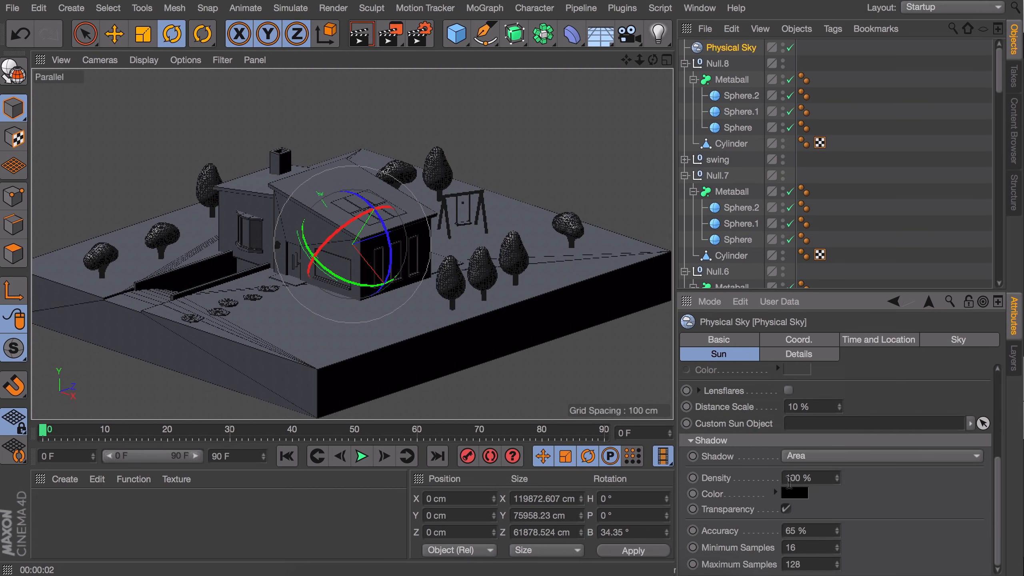
pyautogui.moveTo(840, 480); pyautogui.dragTo(840, 491)
pyautogui.click(361, 35)
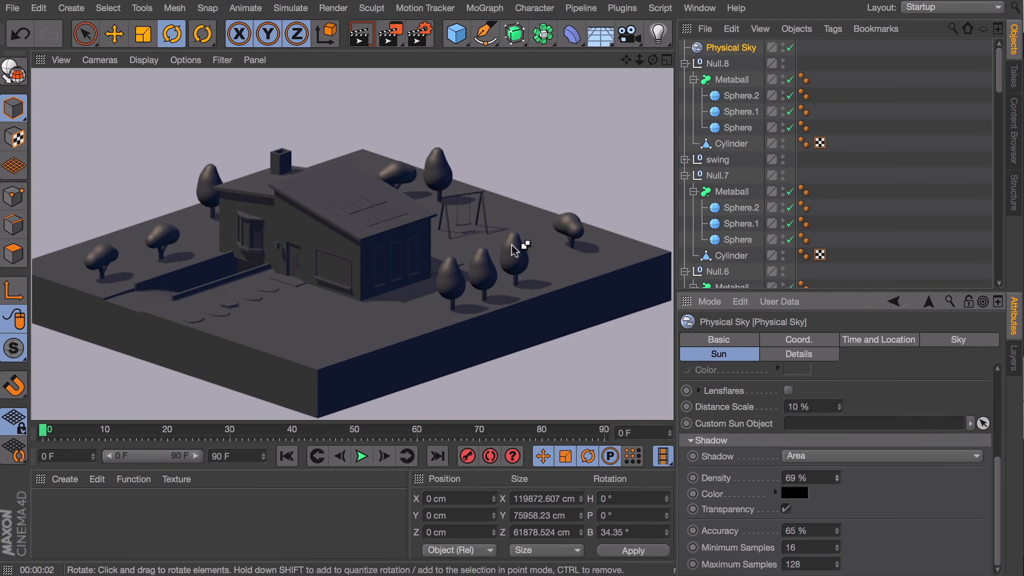
# Step: Set the project's default object color to 80% Gray and render the view
pyautogui.hotkey('ctrl', 'd')
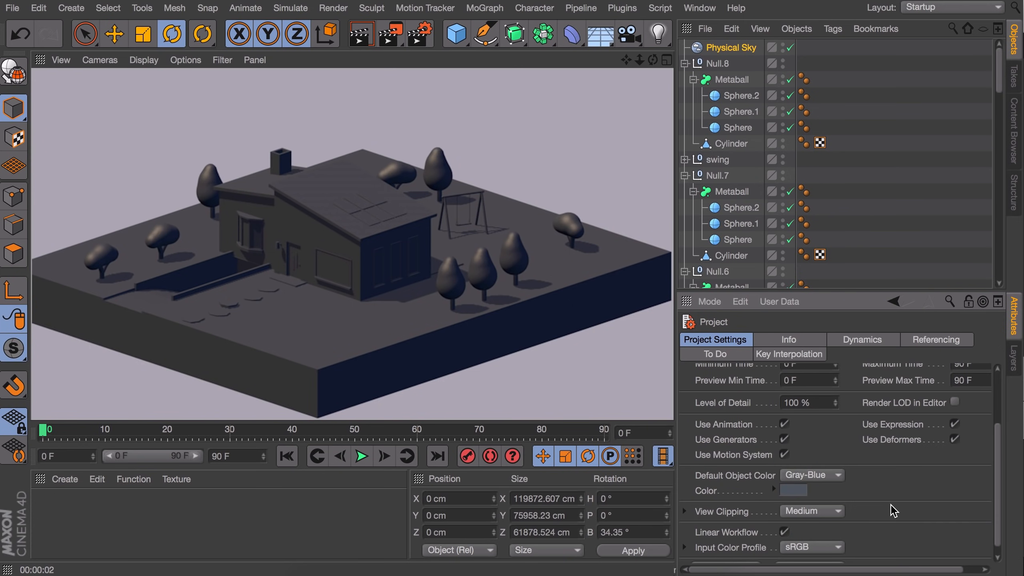
pyautogui.scroll(3, 894, 495)
pyautogui.scroll(-4, 894, 496)
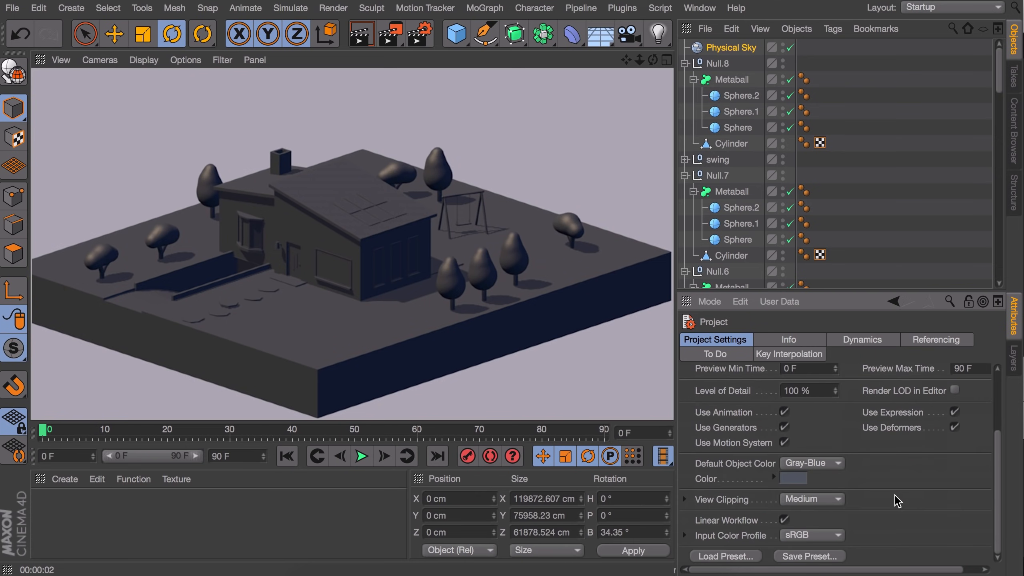
pyautogui.click(823, 464)
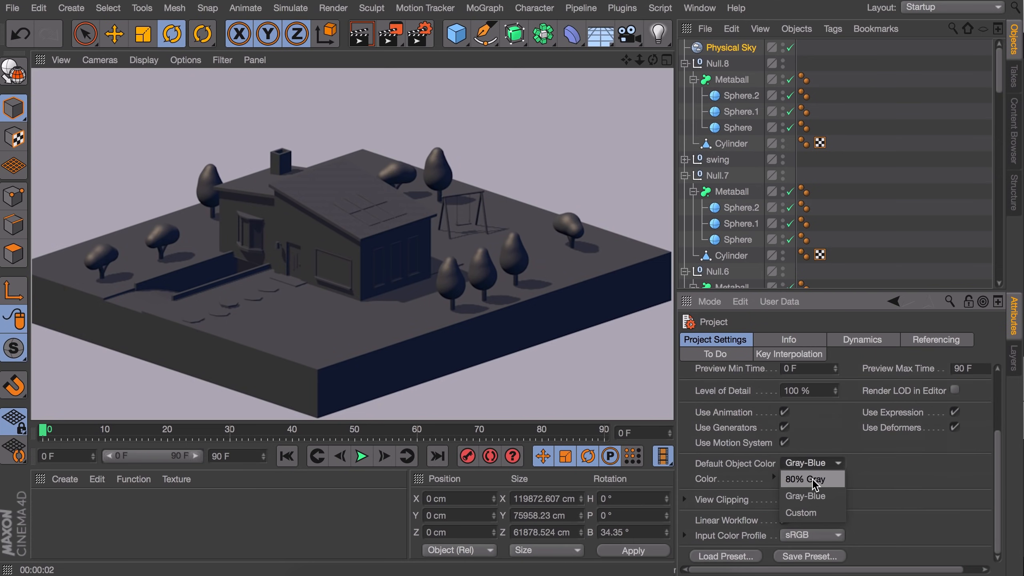
pyautogui.click(811, 480)
pyautogui.click(362, 33)
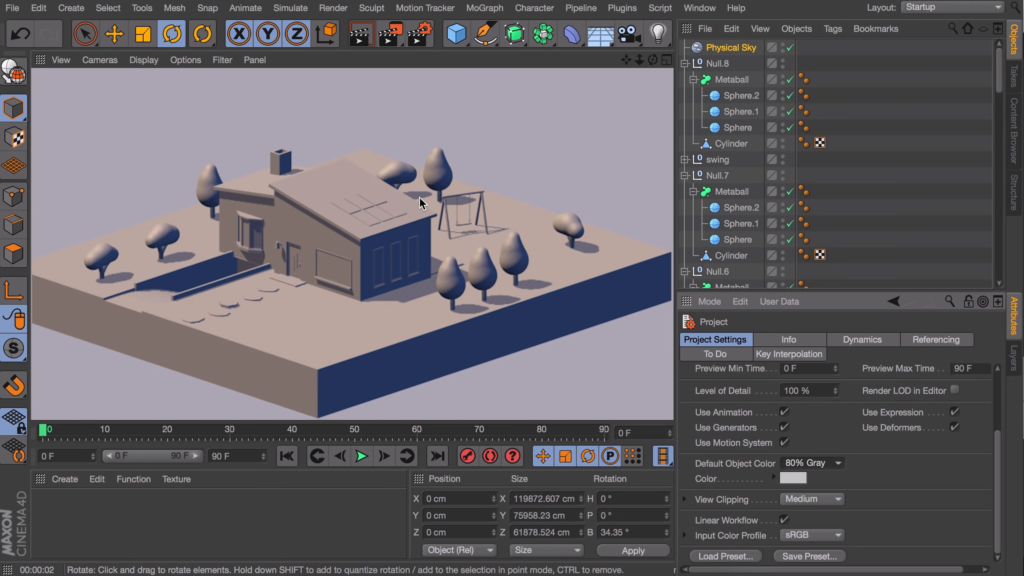
# Step: Add the Global Illumination effect to the render settings and render the view
pyautogui.click(426, 41)
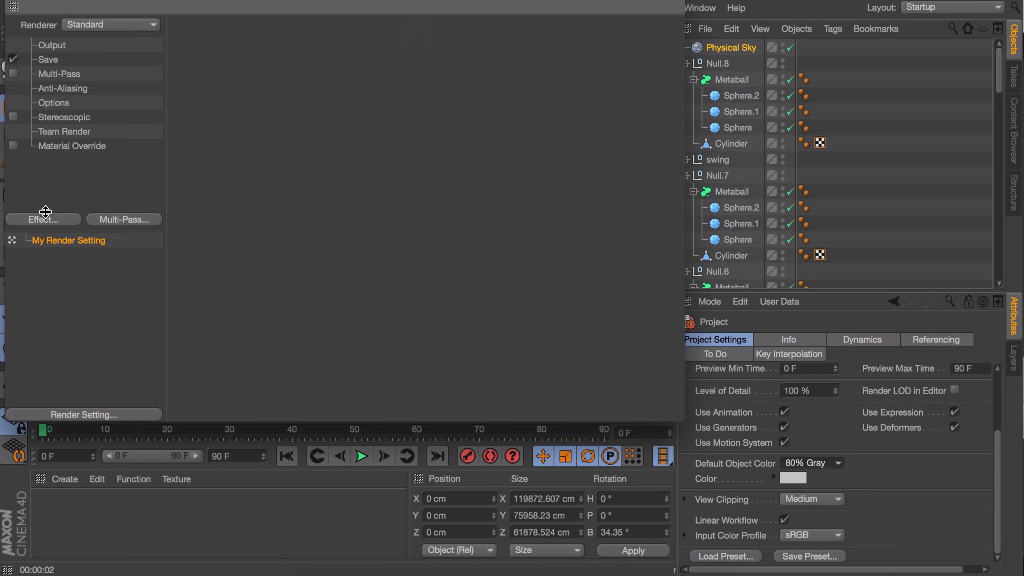
pyautogui.click(44, 218)
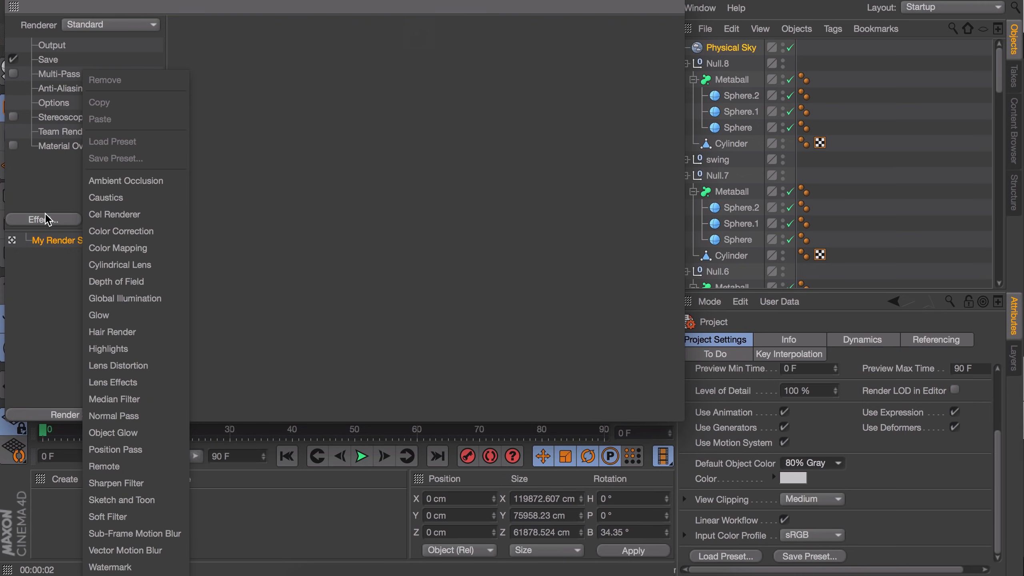
pyautogui.click(136, 302)
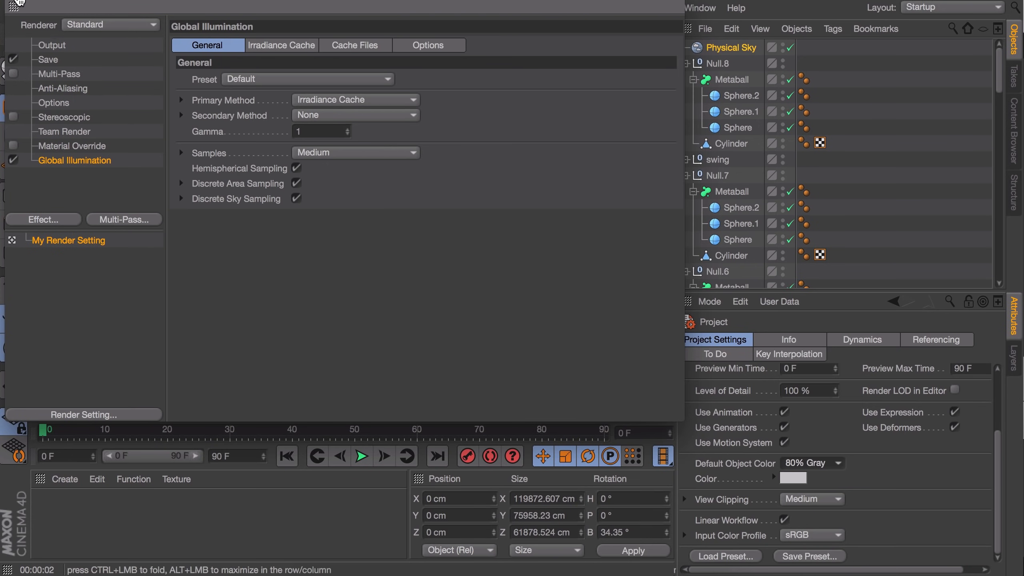
pyautogui.click(16, 1)
pyautogui.click(362, 33)
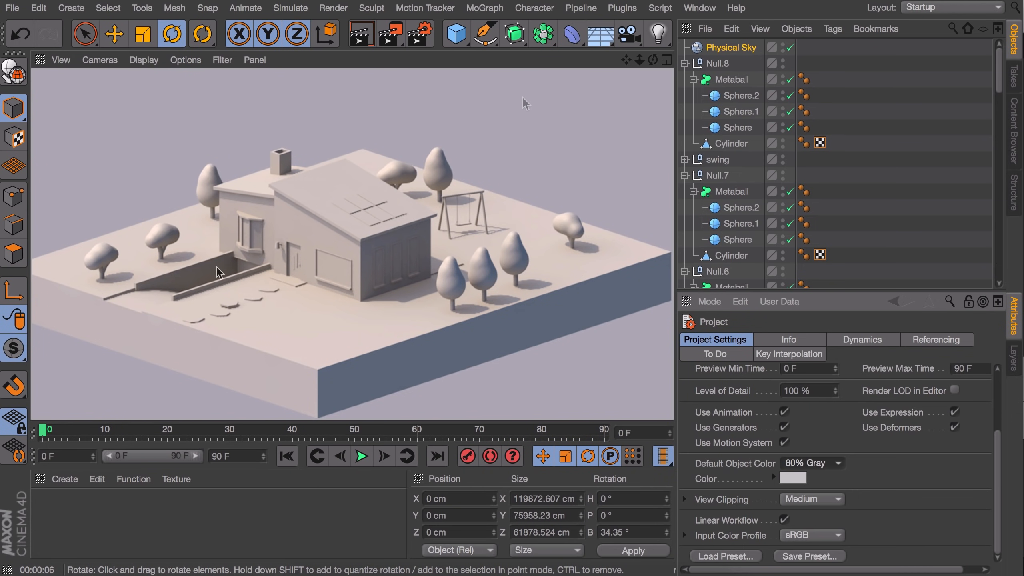
# Step: Raise the Global Illumination gamma in the render settings, render the view, and clear the object selection
pyautogui.click(417, 38)
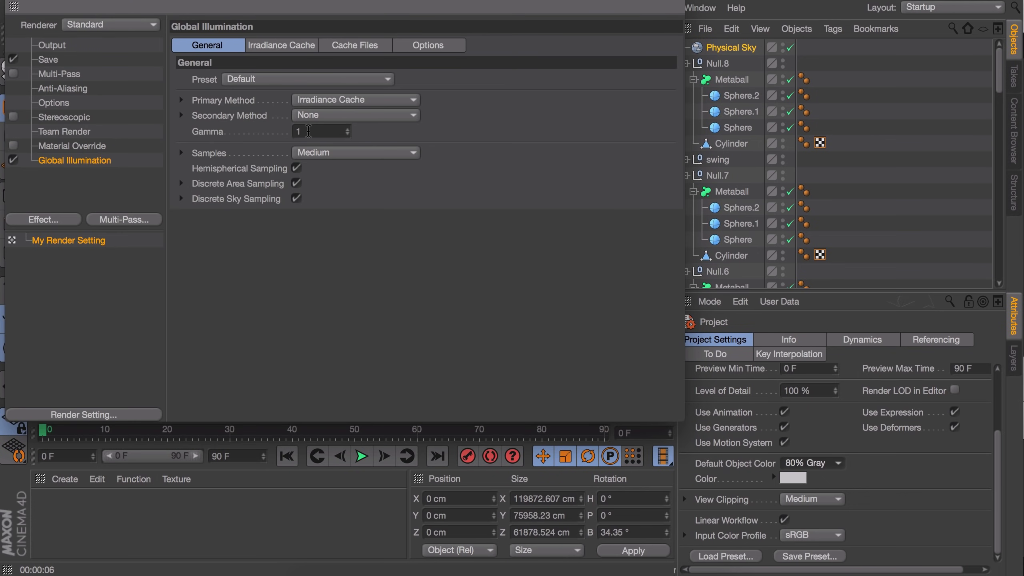
pyautogui.press('Return')
pyautogui.click(13, 1)
pyautogui.click(364, 37)
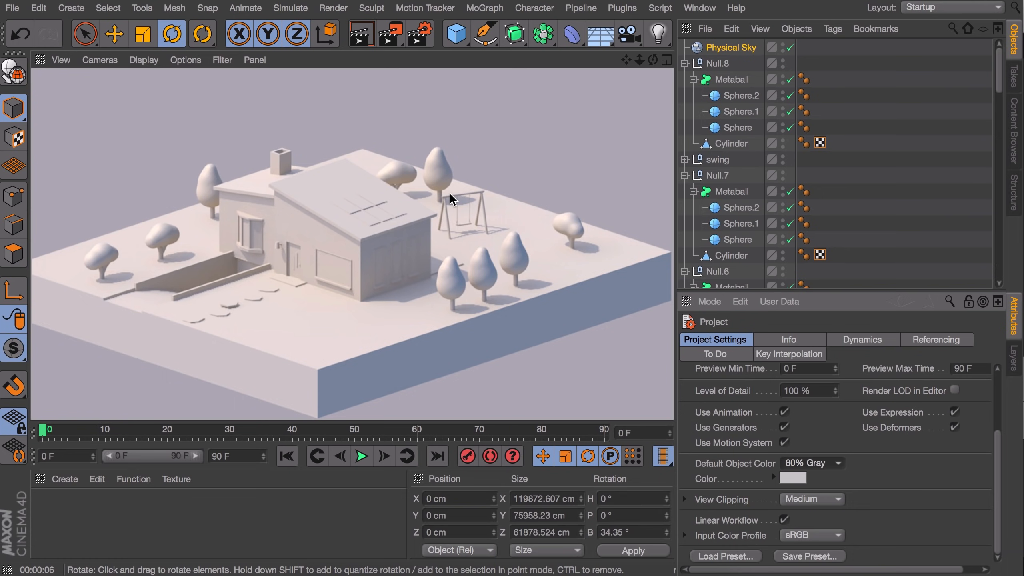
pyautogui.click(635, 330)
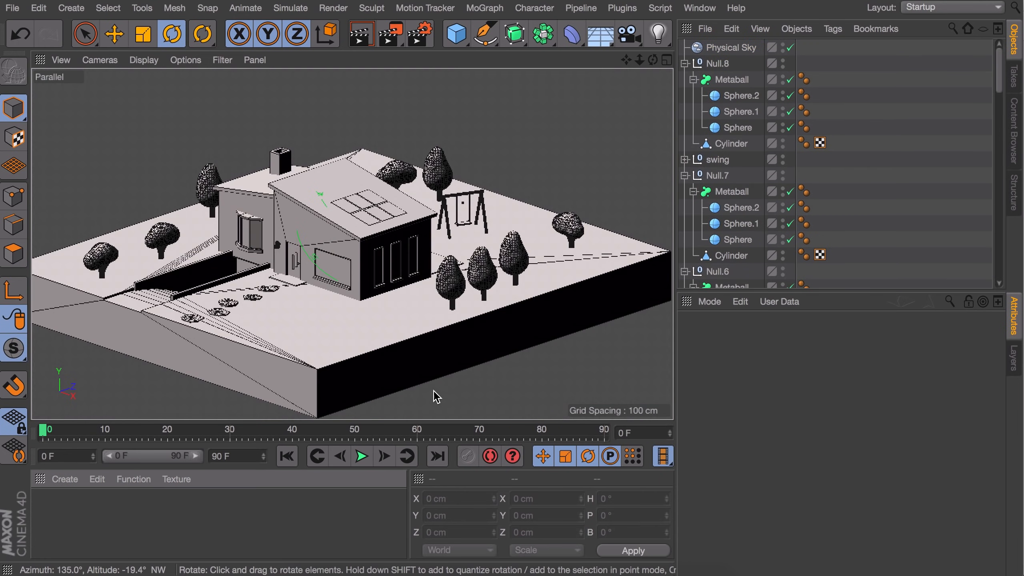
# Step: Create a new material, open it in the Material Editor, and disable its Reflectance channel
pyautogui.doubleClick(149, 518)
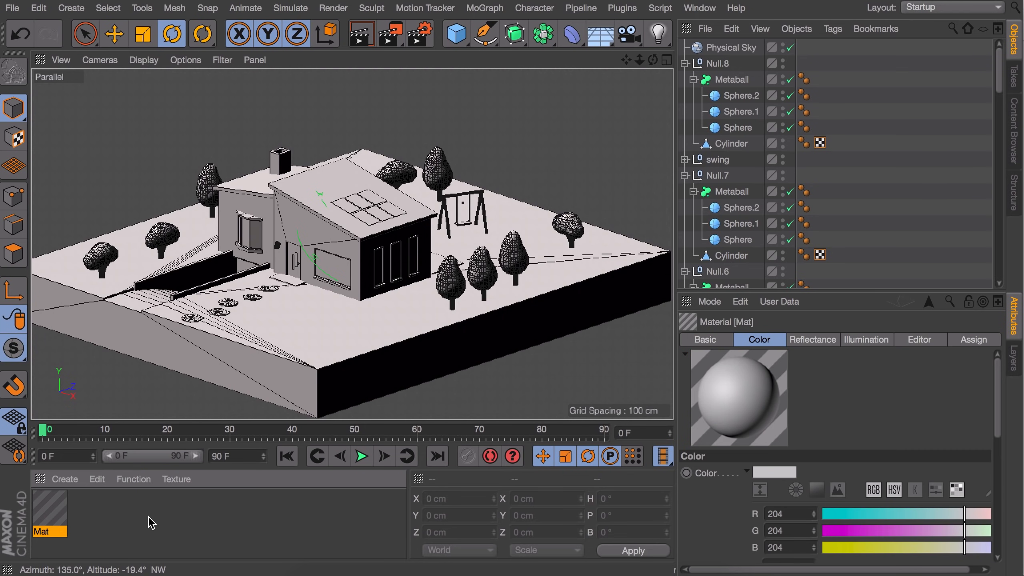
pyautogui.doubleClick(57, 517)
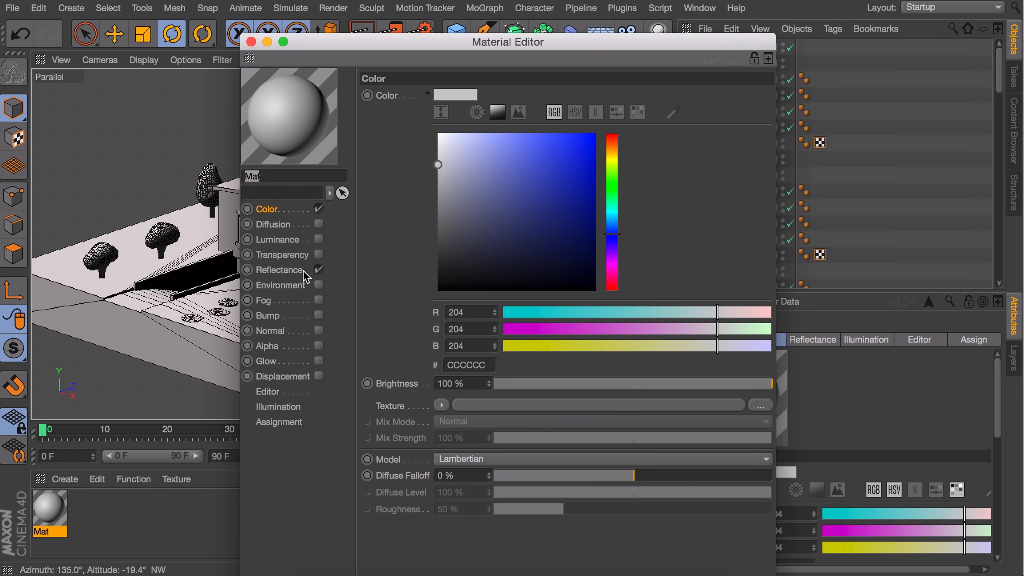
pyautogui.click(319, 270)
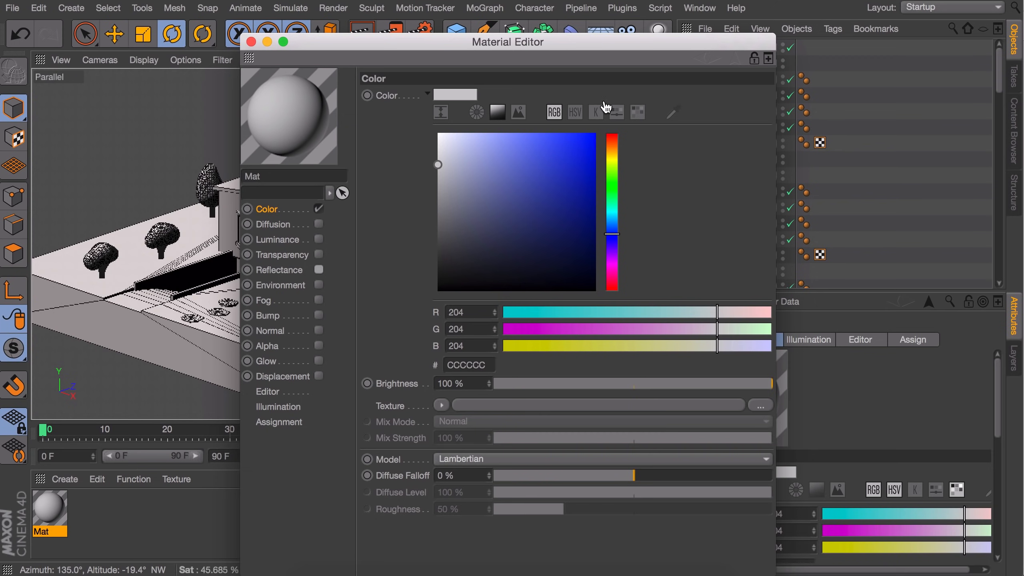
# Step: Set the material's color to a light green of H 77°, S 26 %, V 83 % and apply it to the ground block
pyautogui.click(575, 112)
pyautogui.moveTo(572, 313)
pyautogui.mouseDown()
pyautogui.moveTo(561, 313)
pyautogui.moveTo(573, 331)
pyautogui.mouseUp()
pyautogui.moveTo(686, 347); pyautogui.dragTo(726, 347)
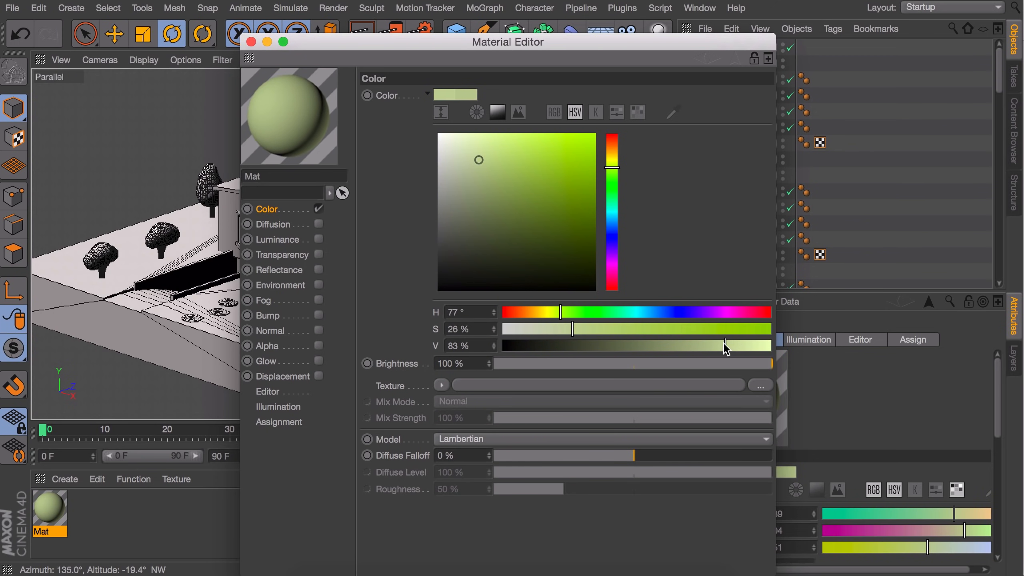
pyautogui.click(251, 42)
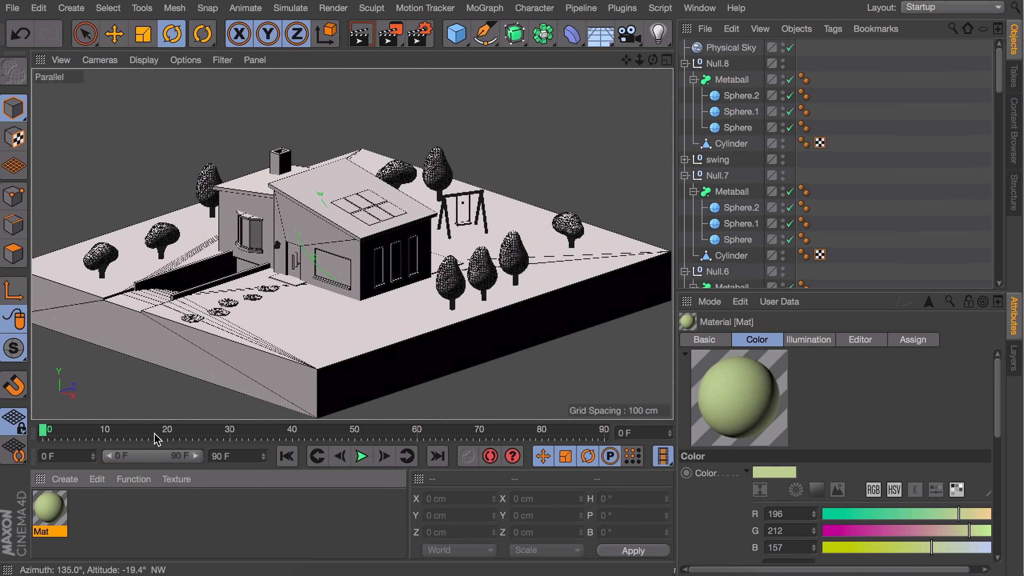
pyautogui.moveTo(271, 384); pyautogui.dragTo(291, 369)
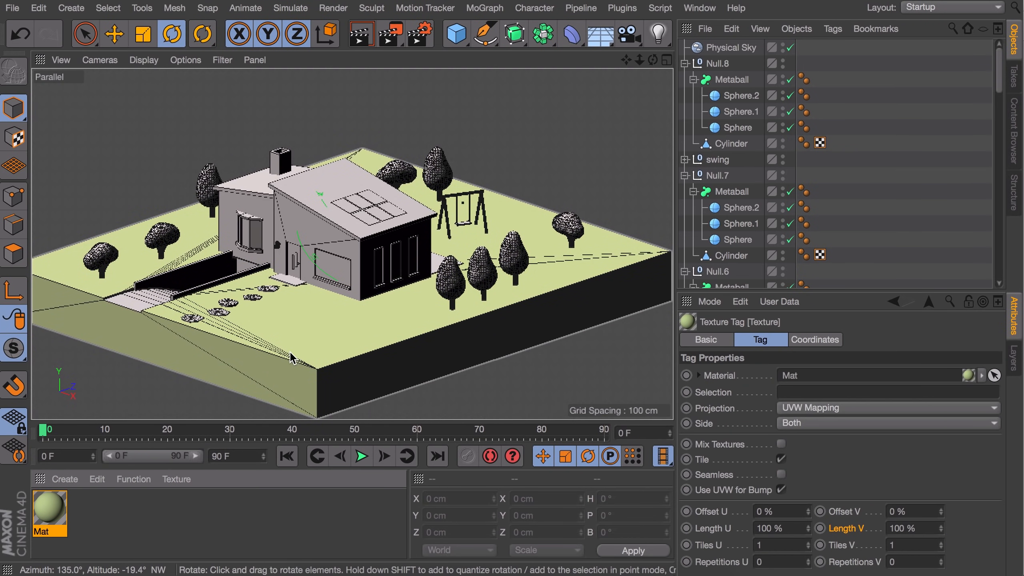
# Step: Create a second material without reflectance and set its color to a dark blue of H 214°, S 51 %, V 50 %
pyautogui.doubleClick(187, 539)
pyautogui.doubleClick(56, 515)
pyautogui.click(318, 270)
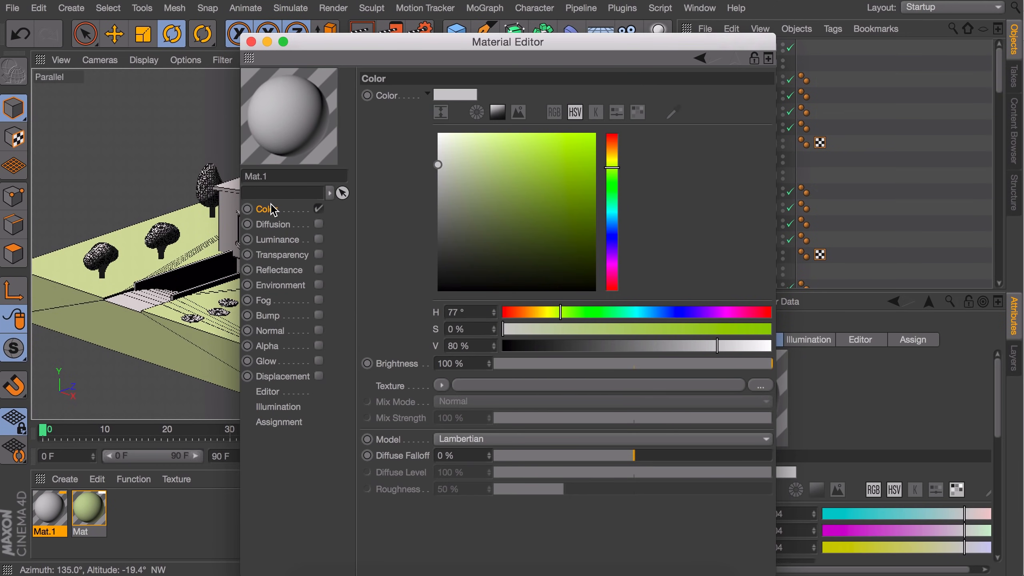
pyautogui.moveTo(569, 313); pyautogui.dragTo(634, 343)
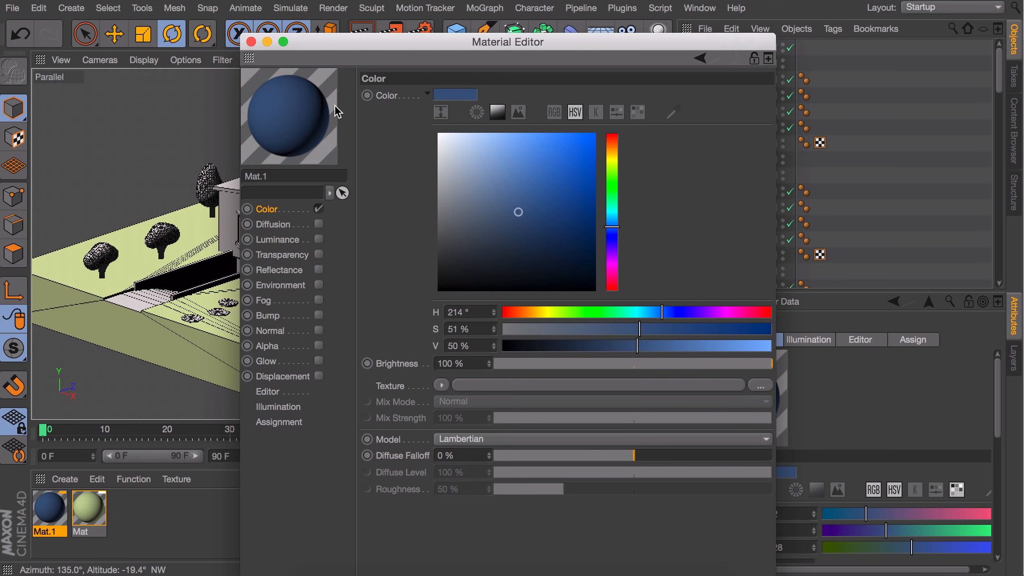
pyautogui.click(252, 41)
# Step: In polygon mode, select the main house's Cube inside the Boole and switch the view to the Perspective camera
pyautogui.click(299, 196)
pyautogui.click(14, 254)
pyautogui.scroll(-10, 601, 221)
pyautogui.scroll(10, 581, 223)
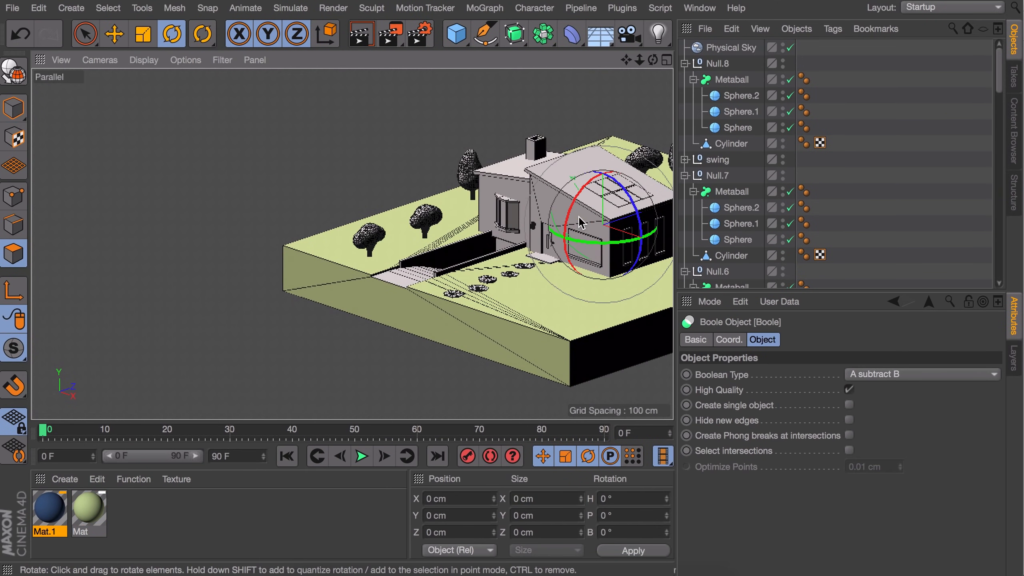
pyautogui.keyDown('alt'); pyautogui.moveTo(578, 217); pyautogui.dragTo(333, 214, button='middle'); pyautogui.keyUp('alt')
pyautogui.press('s')
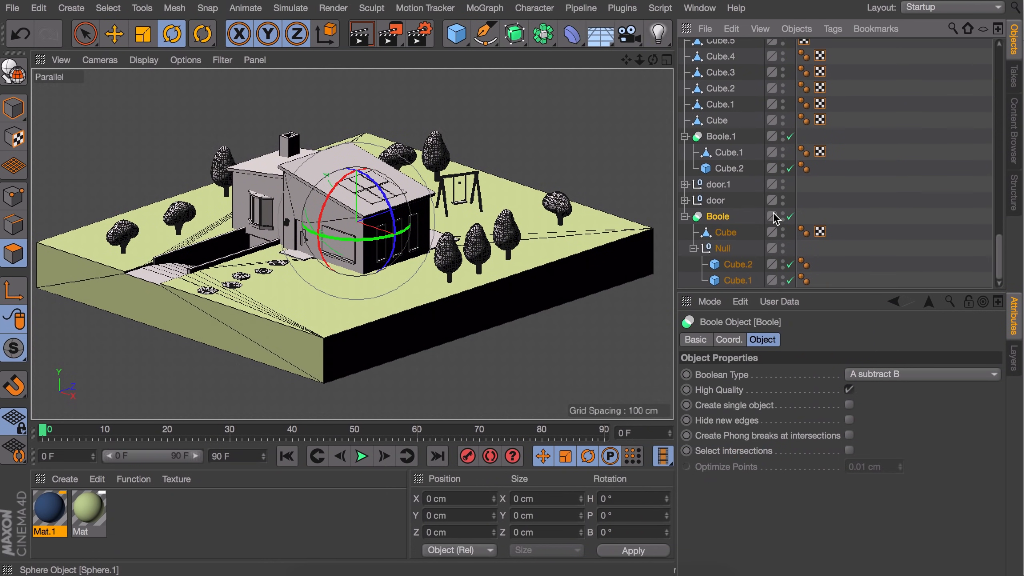
pyautogui.click(723, 234)
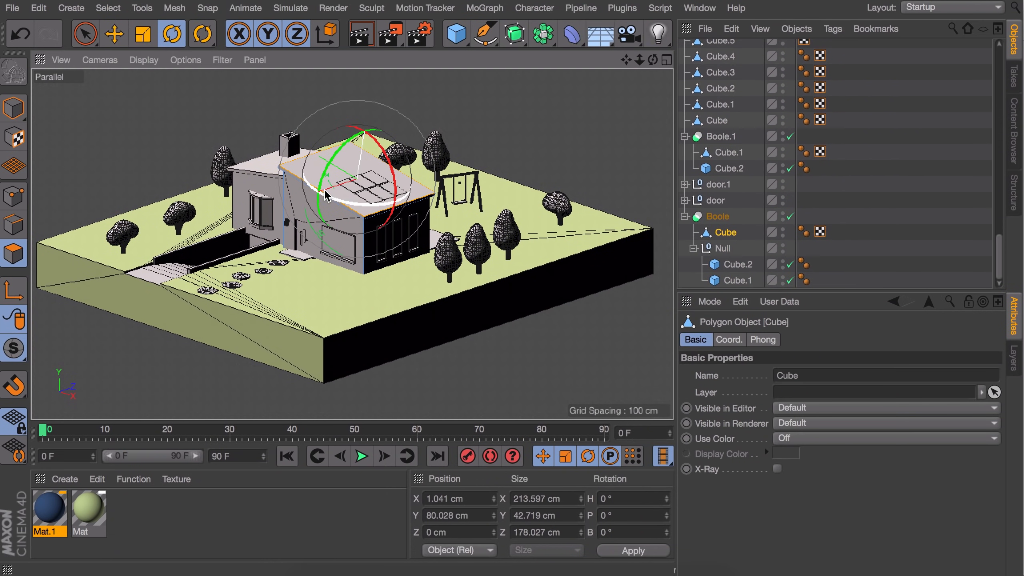
pyautogui.click(99, 59)
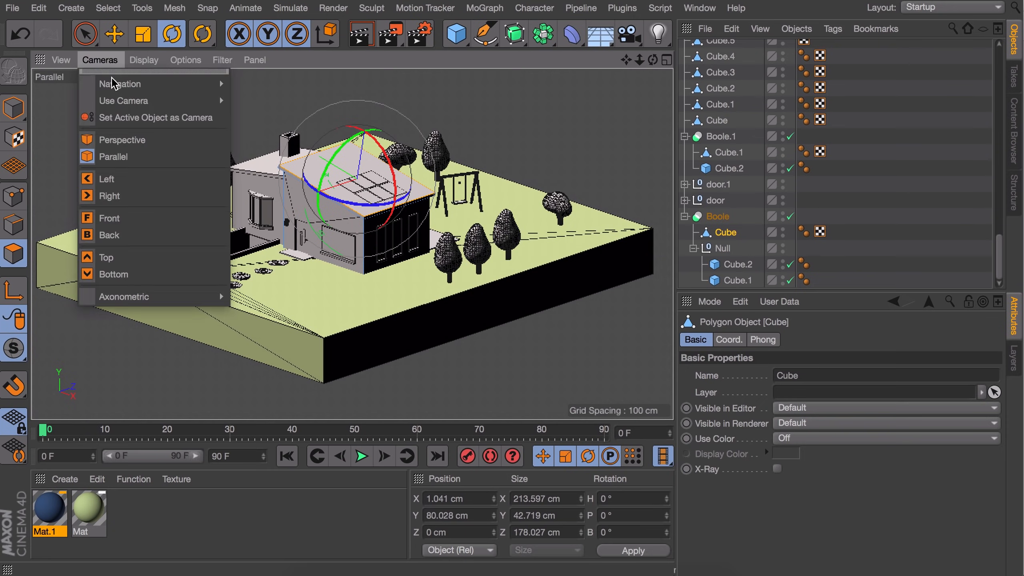
pyautogui.click(122, 140)
# Step: Select the taller roof's top and edge polygons and apply the dark blue Mat.1 to them
pyautogui.keyDown('alt'); pyautogui.moveTo(302, 202); pyautogui.dragTo(334, 149, button='right'); pyautogui.keyUp('alt')
pyautogui.keyDown('alt'); pyautogui.moveTo(274, 226); pyautogui.dragTo(334, 206); pyautogui.keyUp('alt')
pyautogui.keyDown('shift'); pyautogui.click(334, 205); pyautogui.keyUp('shift')
pyautogui.keyDown('alt'); pyautogui.moveTo(474, 211); pyautogui.dragTo(170, 206); pyautogui.keyUp('alt')
pyautogui.keyDown('alt'); pyautogui.moveTo(352, 243); pyautogui.dragTo(89, 185); pyautogui.keyUp('alt')
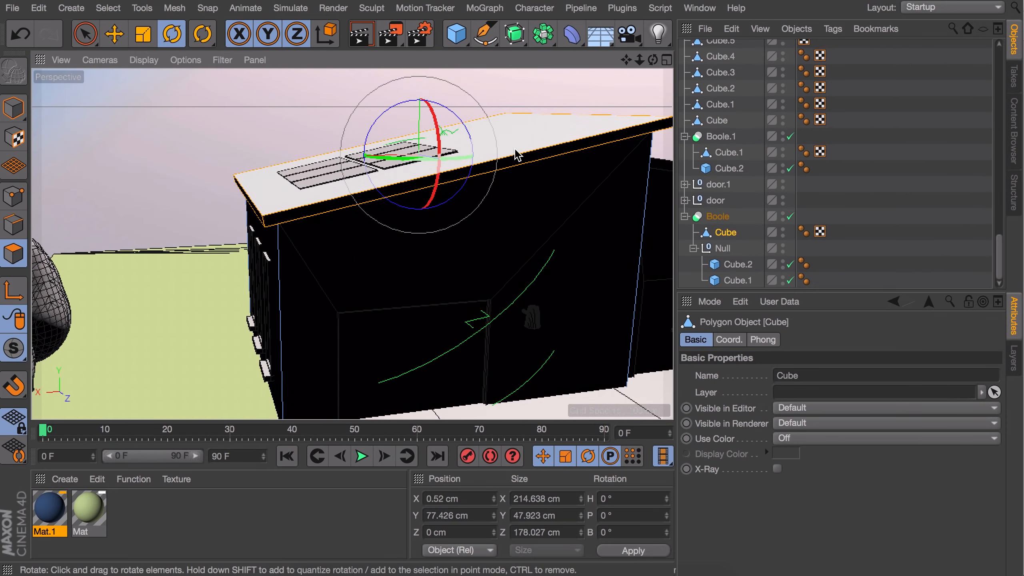
pyautogui.keyDown('alt'); pyautogui.moveTo(517, 154); pyautogui.dragTo(320, 376); pyautogui.keyUp('alt')
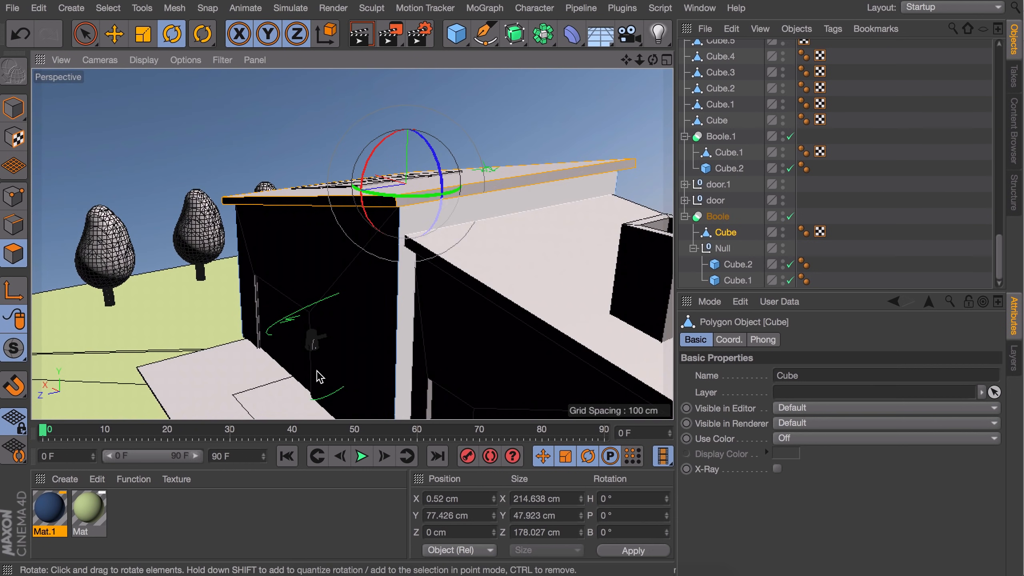
pyautogui.moveTo(53, 507); pyautogui.dragTo(410, 197)
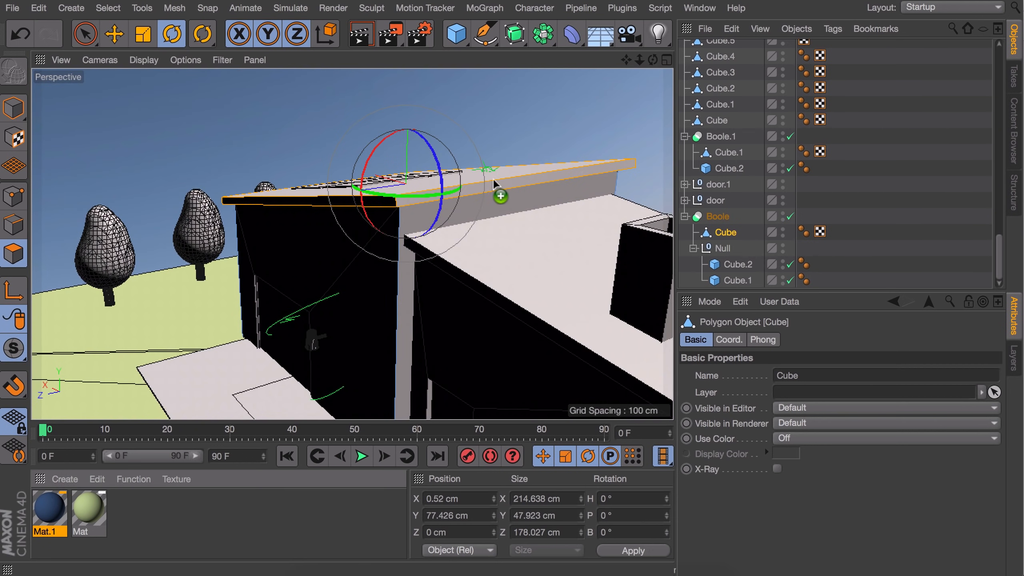
pyautogui.moveTo(494, 179); pyautogui.dragTo(494, 180)
# Step: Select the lower roof's top and edge polygons on Cube.1 inside Boole.1 and apply the dark blue Mat.1 to them
pyautogui.click(14, 108)
pyautogui.click(429, 272)
pyautogui.click(13, 253)
pyautogui.click(729, 152)
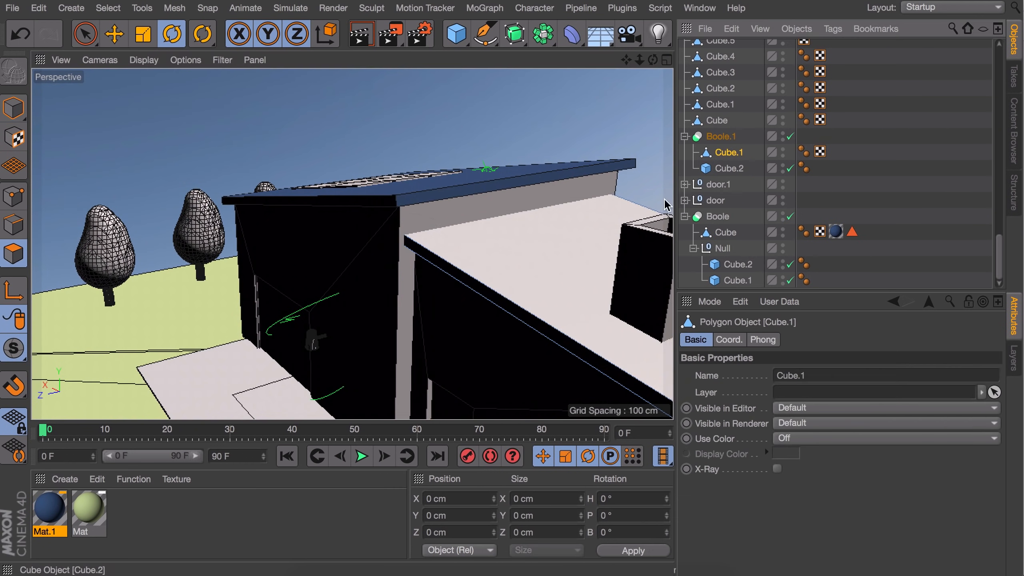
pyautogui.keyDown('alt'); pyautogui.moveTo(653, 220); pyautogui.dragTo(557, 282); pyautogui.keyUp('alt')
pyautogui.click(460, 317)
pyautogui.keyDown('shift'); pyautogui.click(581, 347); pyautogui.keyUp('shift')
pyautogui.keyDown('shift'); pyautogui.click(623, 375); pyautogui.keyUp('shift')
pyautogui.keyDown('alt'); pyautogui.moveTo(623, 373); pyautogui.dragTo(325, 289); pyautogui.keyUp('alt')
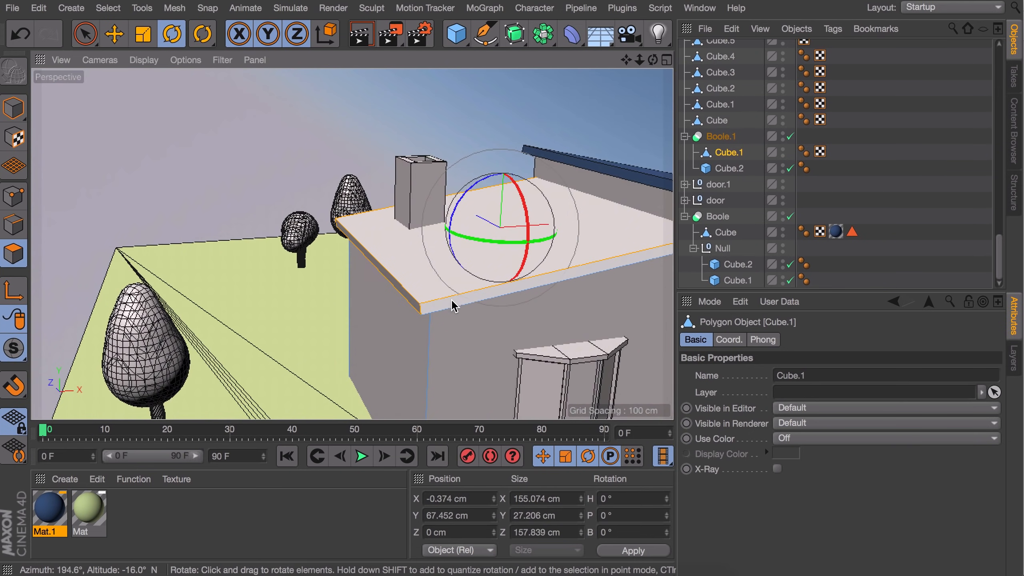
pyautogui.keyDown('shift'); pyautogui.click(451, 300); pyautogui.keyUp('shift')
pyautogui.moveTo(50, 508); pyautogui.dragTo(419, 264)
pyautogui.click(13, 109)
# Step: Create a third material with Reflectance disabled, keeping the default light gray color
pyautogui.scroll(-10, 377, 217)
pyautogui.keyDown('alt'); pyautogui.moveTo(400, 209); pyautogui.dragTo(395, 283); pyautogui.keyUp('alt')
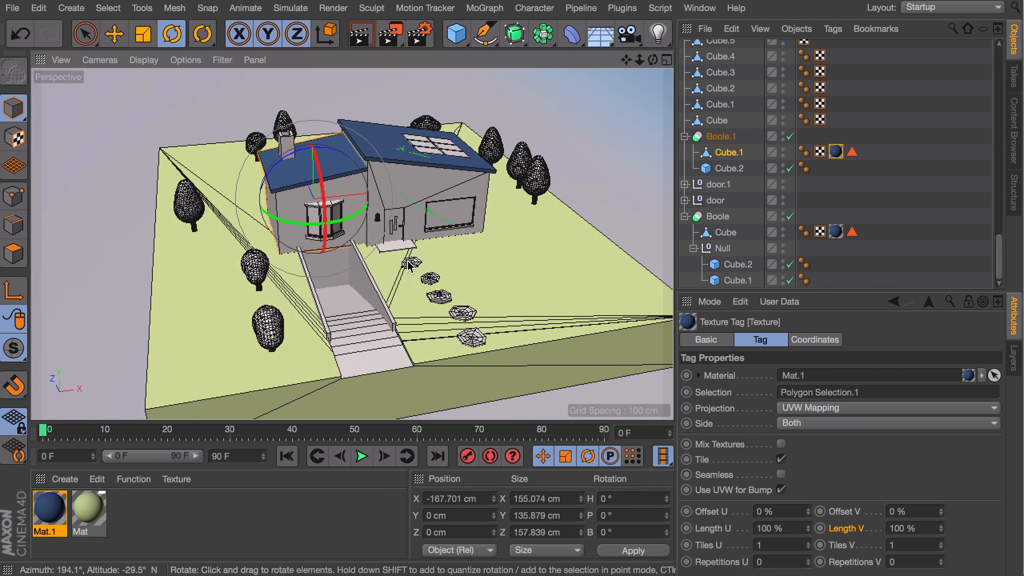
pyautogui.doubleClick(270, 522)
pyautogui.doubleClick(57, 509)
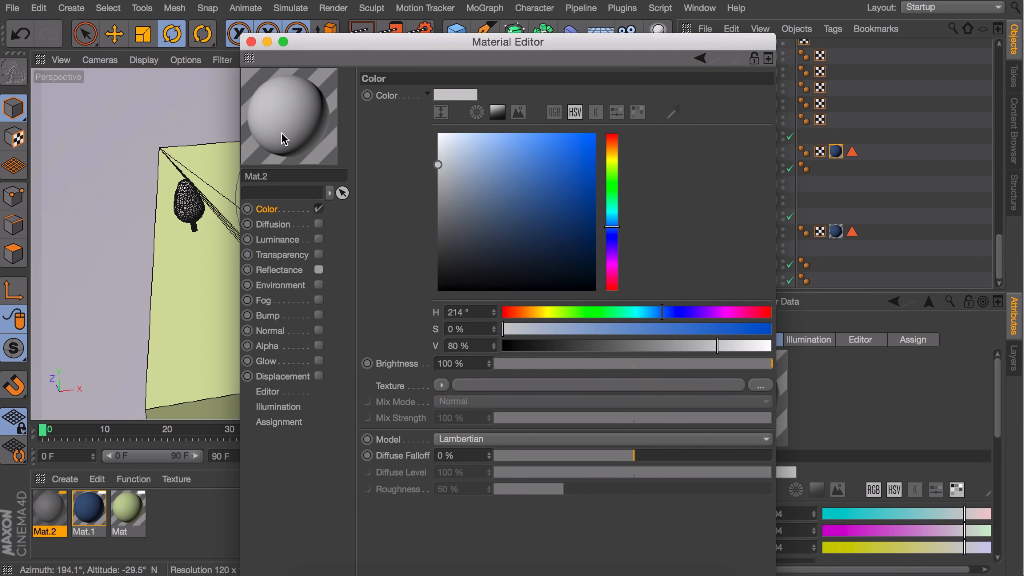
pyautogui.click(251, 42)
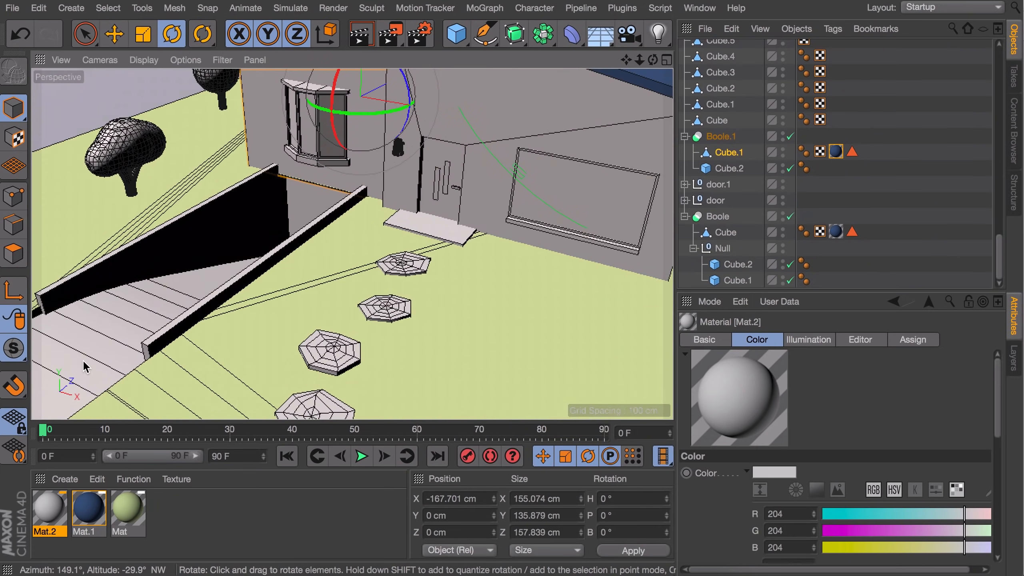
# Step: Apply the gray Mat.2 to the doorstep, the steps group, and the driveway parts with their side walls, and clear the selection
pyautogui.moveTo(49, 508); pyautogui.dragTo(425, 226)
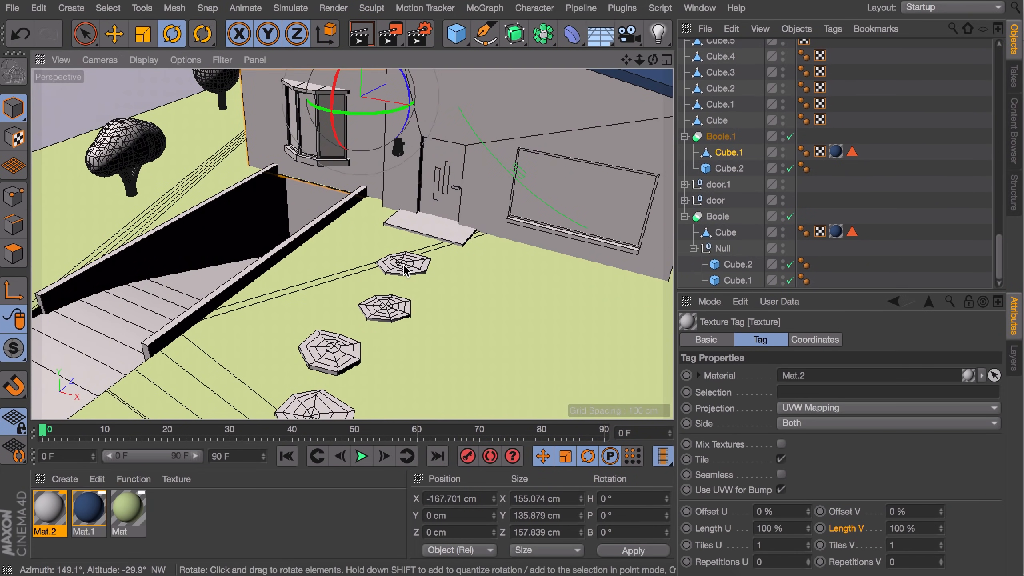
pyautogui.click(405, 265)
pyautogui.scroll(20, 731, 232)
pyautogui.scroll(-20, 885, 186)
pyautogui.scroll(8, 885, 186)
pyautogui.click(717, 180)
pyautogui.moveTo(49, 508); pyautogui.dragTo(721, 182)
pyautogui.scroll(-8, 434, 166)
pyautogui.keyDown('alt'); pyautogui.moveTo(434, 166); pyautogui.dragTo(199, 292); pyautogui.keyUp('alt')
pyautogui.keyDown('alt'); pyautogui.moveTo(198, 292); pyautogui.dragTo(93, 238, button='middle'); pyautogui.keyUp('alt')
pyautogui.moveTo(56, 512); pyautogui.dragTo(417, 225)
pyautogui.click(885, 186)
# Step: Create a fourth material without reflectance and set its color to a teal of H 182°, S 45 %, V 66 %
pyautogui.keyDown('alt'); pyautogui.moveTo(155, 296); pyautogui.dragTo(418, 273); pyautogui.keyUp('alt')
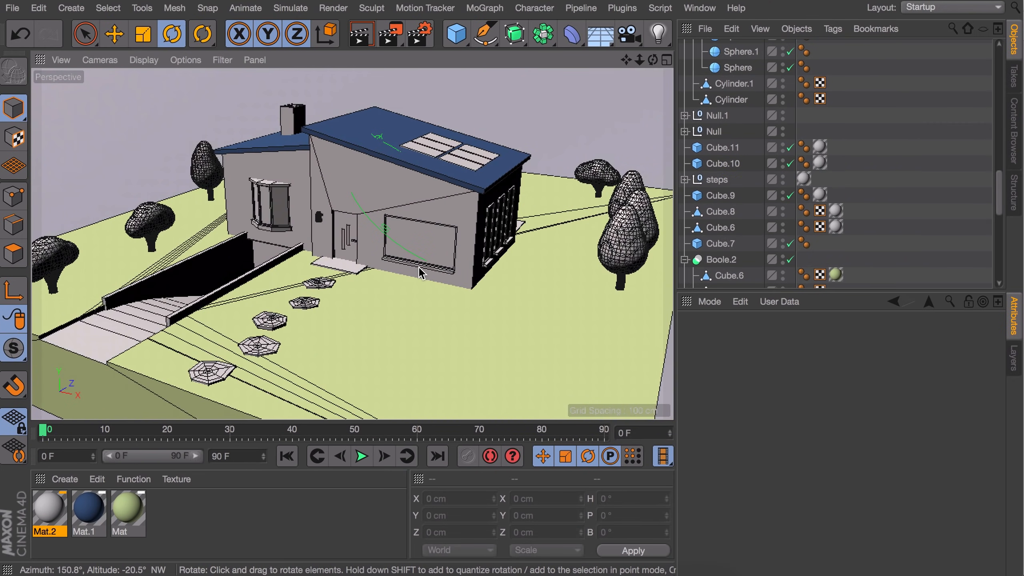
pyautogui.doubleClick(226, 515)
pyautogui.doubleClick(54, 506)
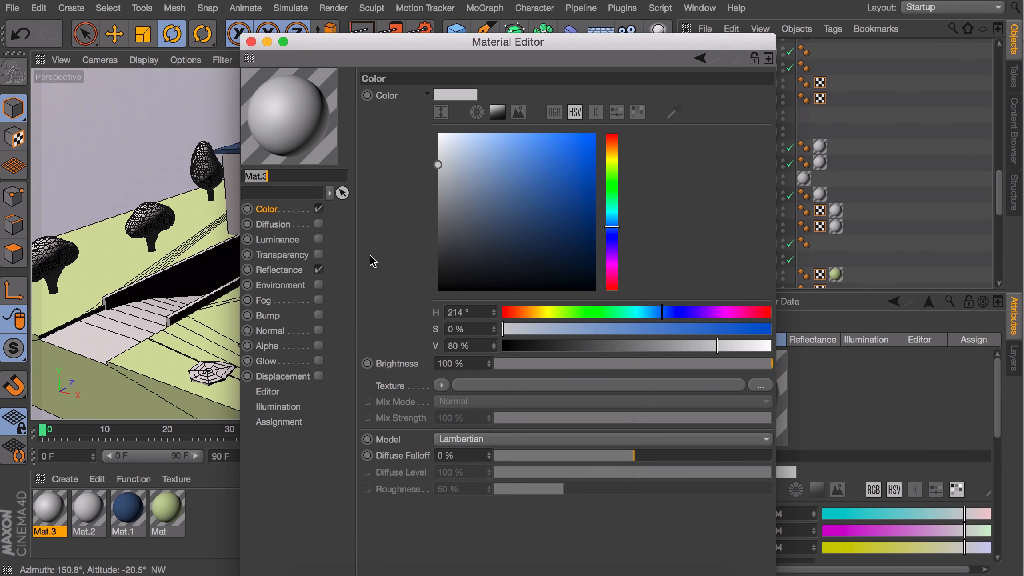
pyautogui.click(638, 313)
pyautogui.click(618, 329)
pyautogui.moveTo(618, 328); pyautogui.dragTo(624, 329)
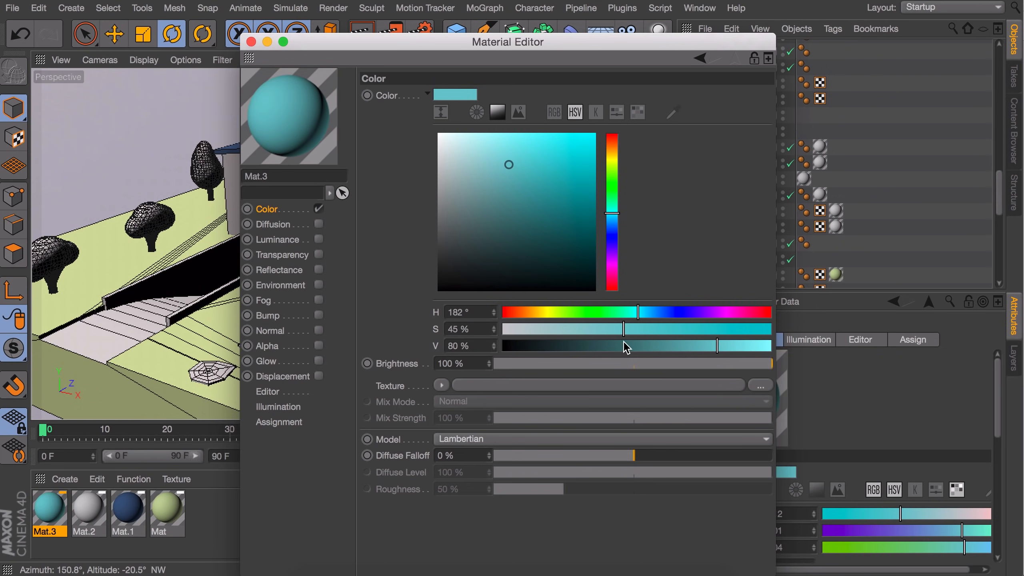
pyautogui.click(679, 346)
# Step: Load a Gradient shader as Mat.3's color texture and change its black starting knot to a medium blue
pyautogui.click(442, 386)
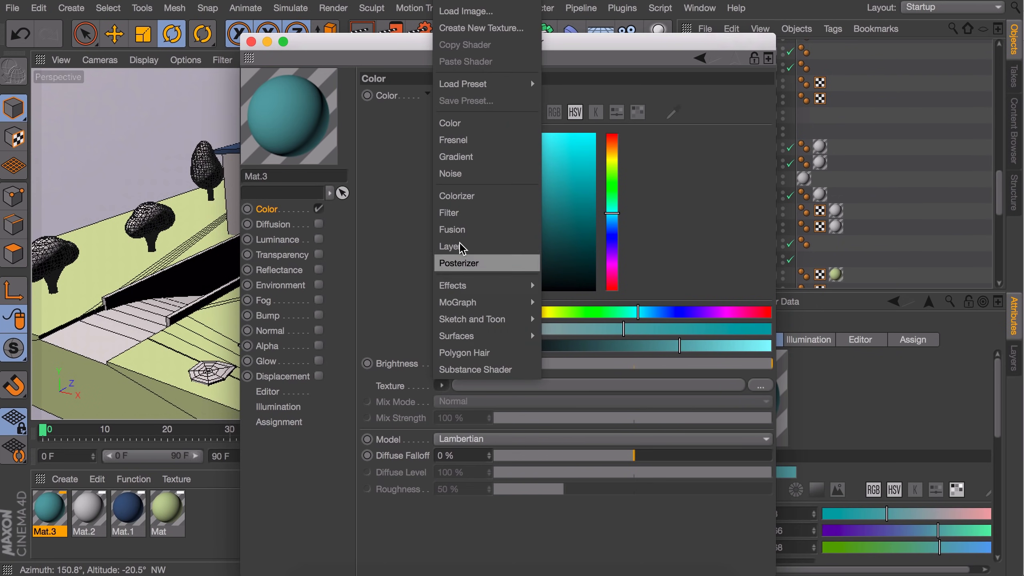
pyautogui.click(462, 157)
pyautogui.click(452, 418)
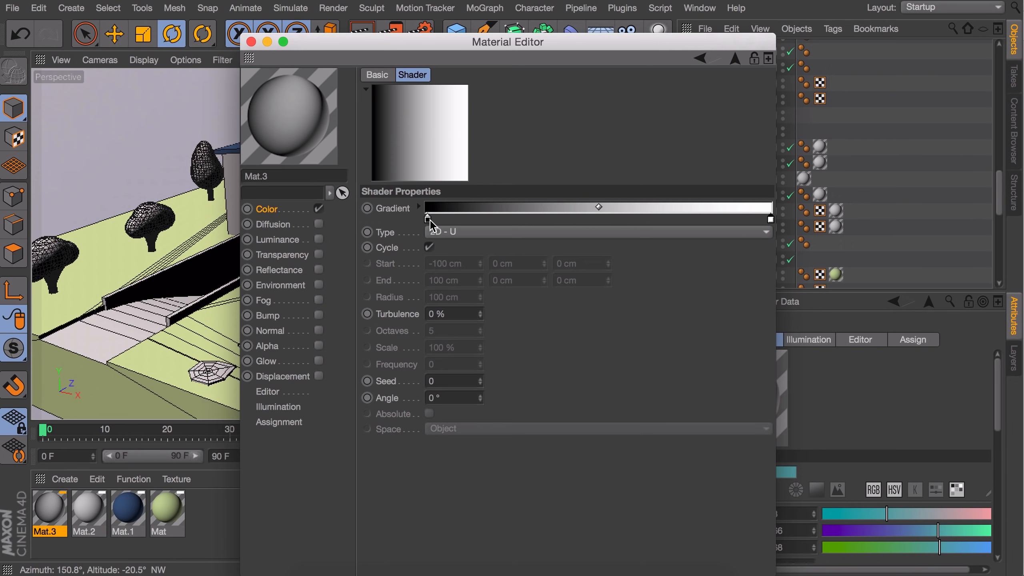
pyautogui.doubleClick(428, 218)
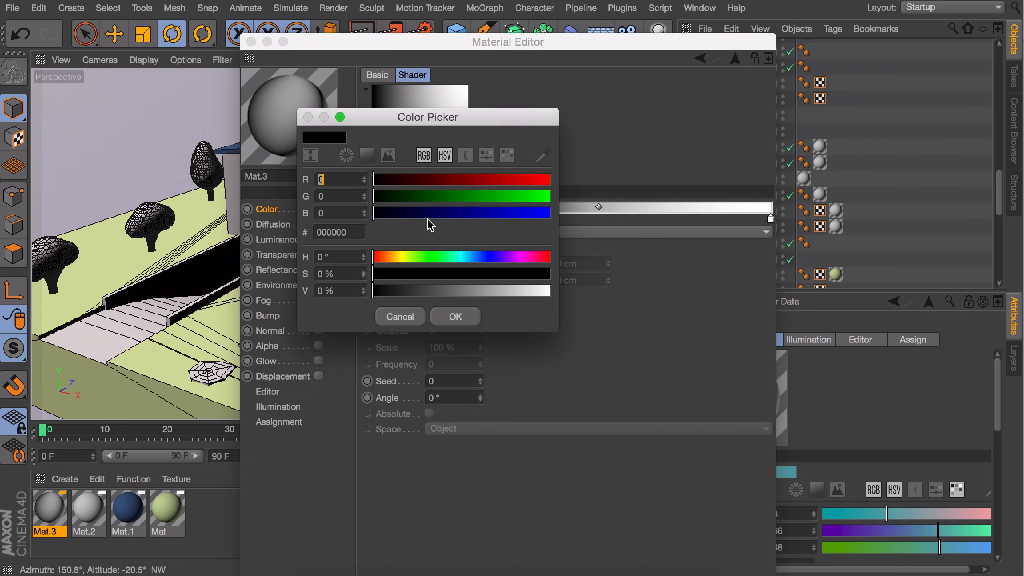
pyautogui.click(479, 257)
pyautogui.click(471, 274)
pyautogui.moveTo(455, 291); pyautogui.dragTo(504, 291)
pyautogui.click(466, 315)
# Step: Change the gradient's white end knot to a light blue and close the Material Editor
pyautogui.doubleClick(770, 219)
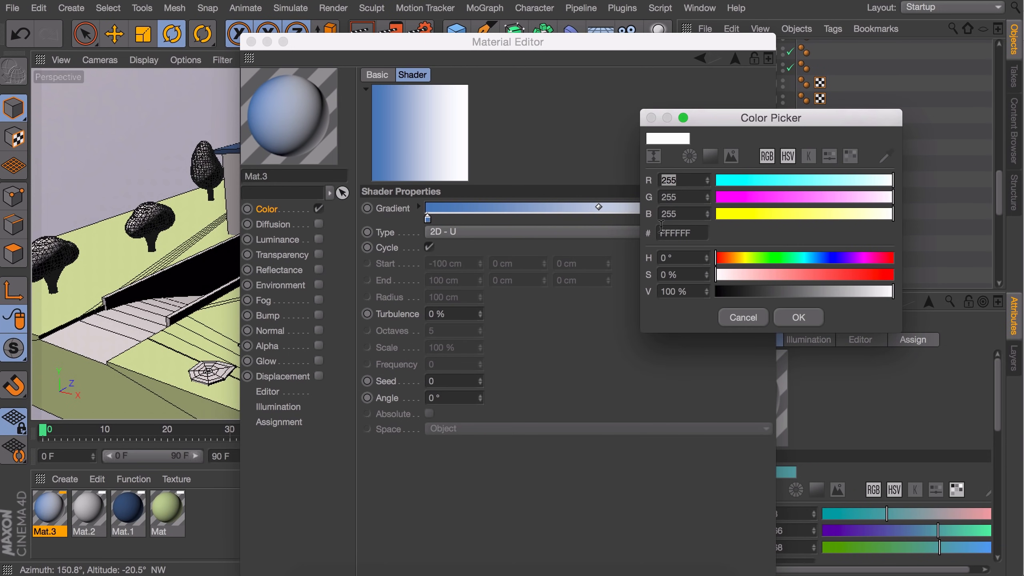
pyautogui.click(822, 258)
pyautogui.moveTo(823, 275); pyautogui.dragTo(863, 291)
pyautogui.click(798, 318)
pyautogui.click(251, 41)
# Step: Select the glass polygon of the large front window, apply the blue gradient Mat.3 to it, and return to model mode
pyautogui.click(450, 248)
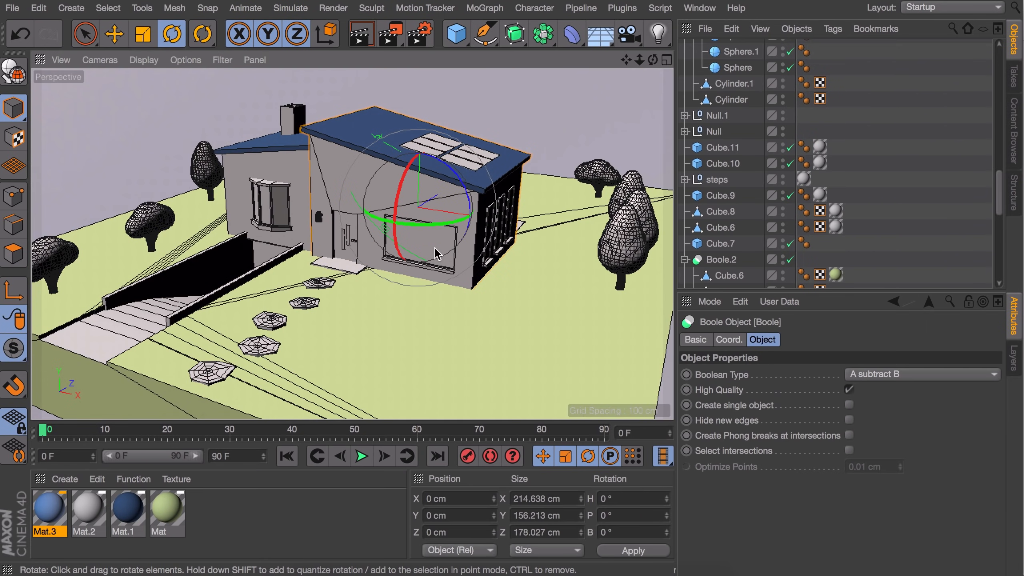
pyautogui.scroll(5, 435, 248)
pyautogui.keyDown('alt'); pyautogui.moveTo(434, 248); pyautogui.dragTo(393, 247); pyautogui.keyUp('alt')
pyautogui.click(393, 246)
pyautogui.click(17, 247)
pyautogui.moveTo(50, 508); pyautogui.dragTo(416, 212)
pyautogui.click(13, 108)
pyautogui.click(114, 34)
pyautogui.scroll(5, 387, 220)
pyautogui.click(14, 253)
pyautogui.click(14, 108)
# Step: Change the viewport's shading mode so the dark side walls are evenly lit with lines still shown
pyautogui.scroll(-8, 357, 225)
pyautogui.moveTo(357, 224)
pyautogui.keyDown('alt'); pyautogui.mouseDown()
pyautogui.moveTo(165, 270)
pyautogui.moveTo(283, 246)
pyautogui.mouseUp(); pyautogui.keyUp('alt')
pyautogui.click(145, 60)
pyautogui.click(160, 135)
# Step: Select the three tall side windows and apply the blue gradient Mat.3 to their glass polygons
pyautogui.click(317, 148)
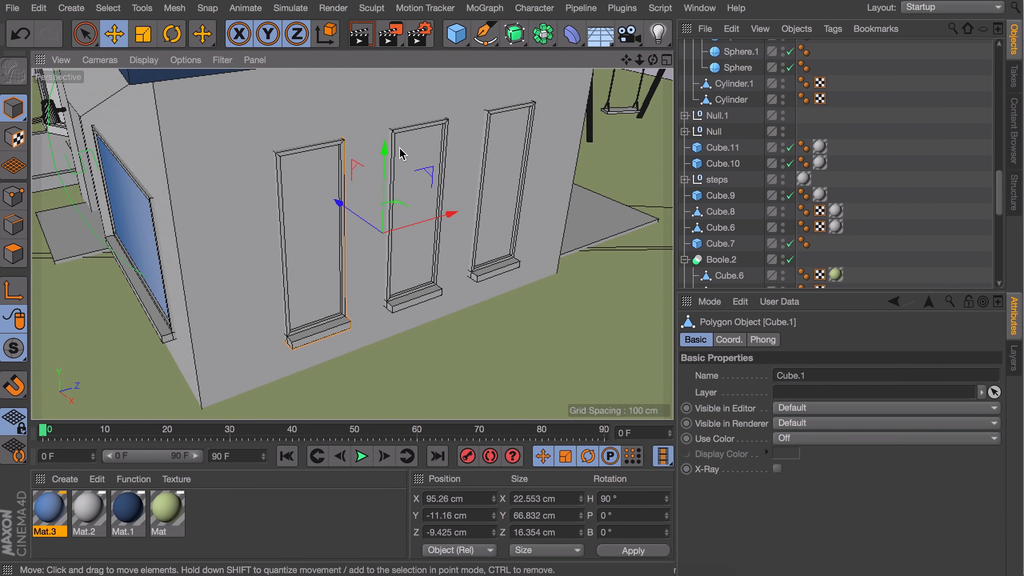
pyautogui.keyDown('shift'); pyautogui.click(440, 126); pyautogui.keyUp('shift')
pyautogui.keyDown('shift'); pyautogui.click(512, 109); pyautogui.keyUp('shift')
pyautogui.click(14, 253)
pyautogui.moveTo(50, 509); pyautogui.dragTo(326, 217)
pyautogui.click(13, 108)
# Step: Render a region covering the house's front and side windows
pyautogui.scroll(-5, 226, 250)
pyautogui.keyDown('alt'); pyautogui.moveTo(182, 290); pyautogui.dragTo(274, 267); pyautogui.keyUp('alt')
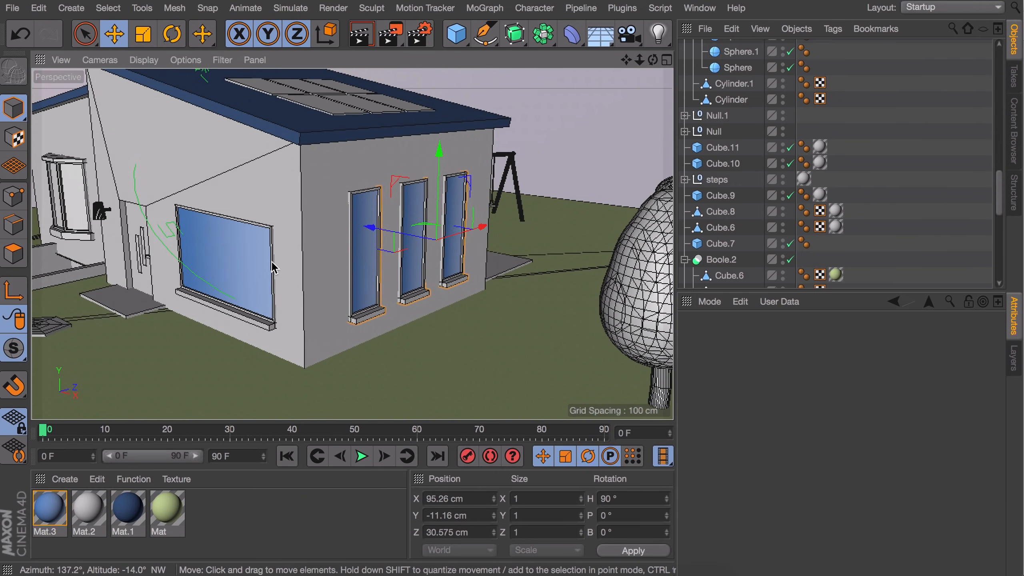
pyautogui.moveTo(390, 34); pyautogui.dragTo(425, 39)
pyautogui.moveTo(91, 144); pyautogui.dragTo(528, 355)
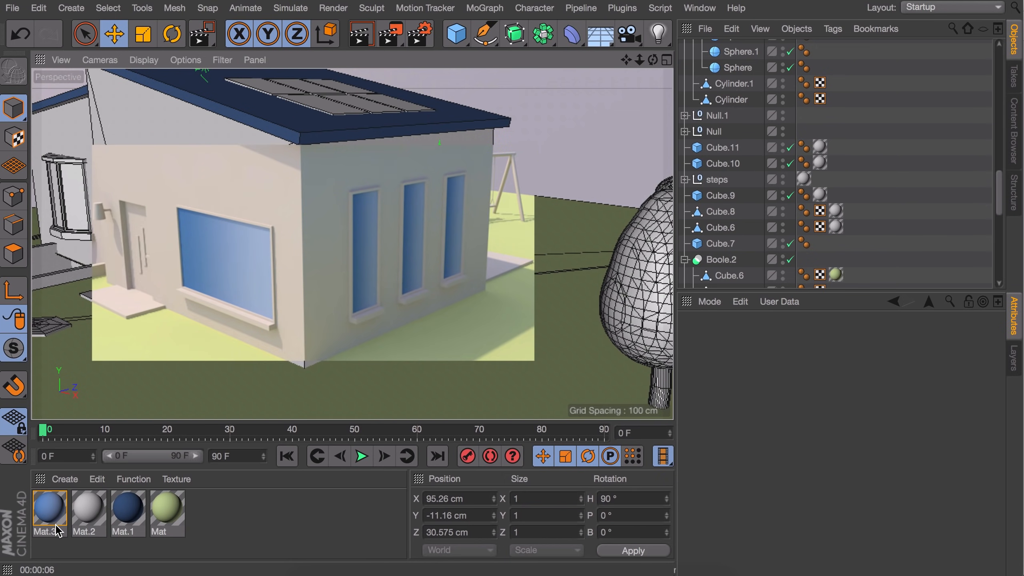
# Step: Set the type of Mat.3's gradient to 2D - Diagonal and close the Material Editor
pyautogui.doubleClick(49, 510)
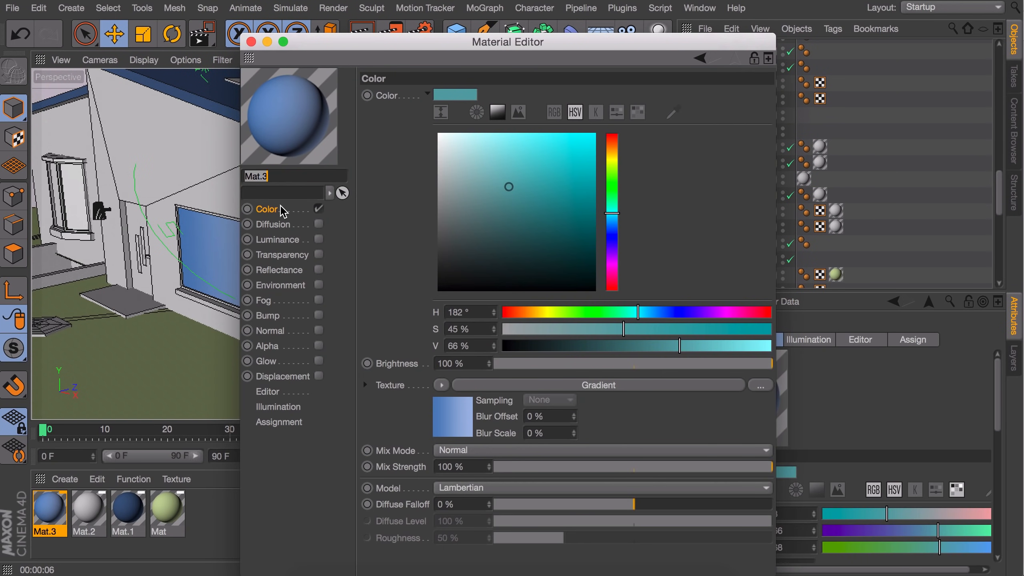
pyautogui.click(460, 436)
pyautogui.click(458, 232)
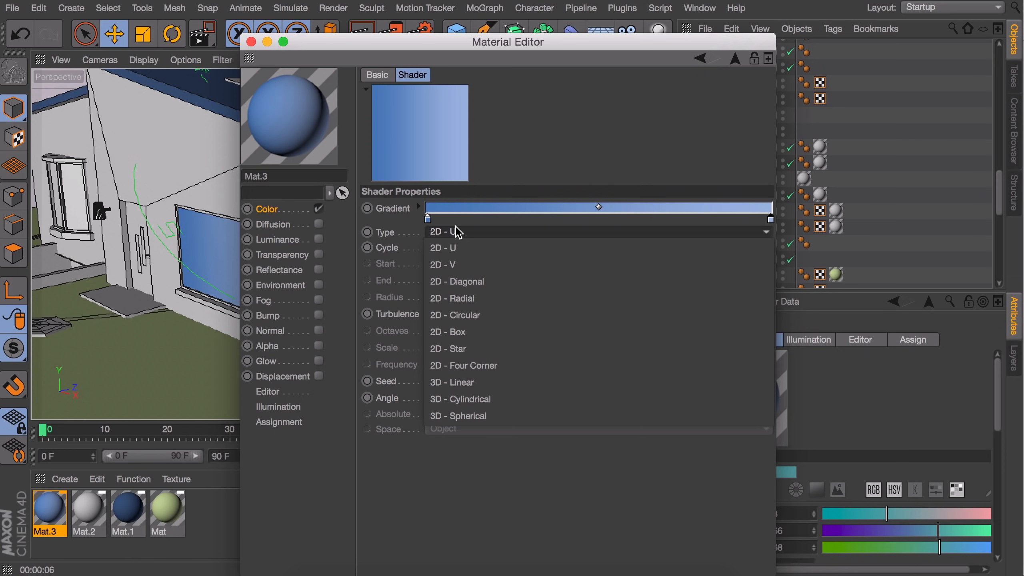
pyautogui.click(457, 231)
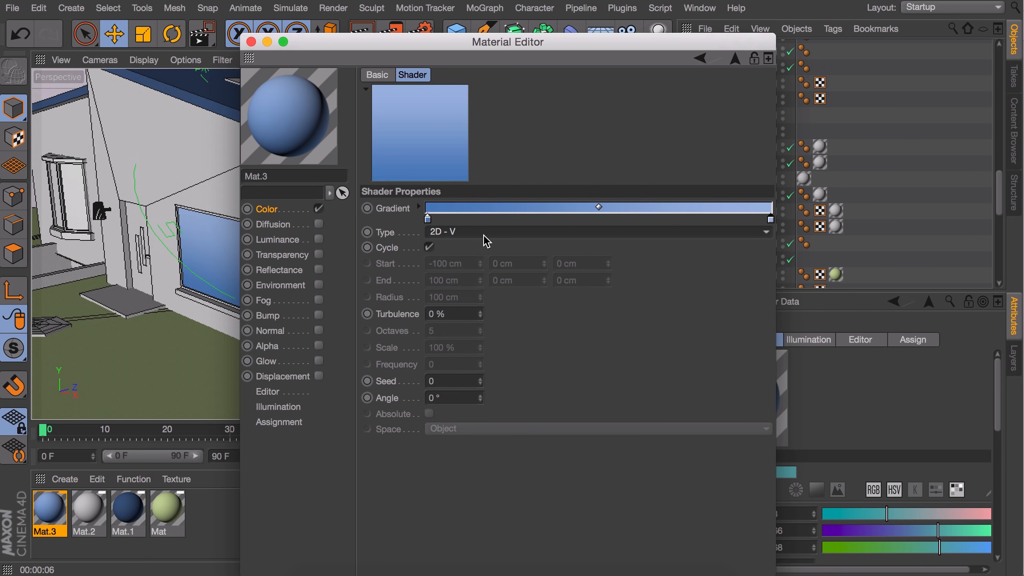
pyautogui.press('Down')
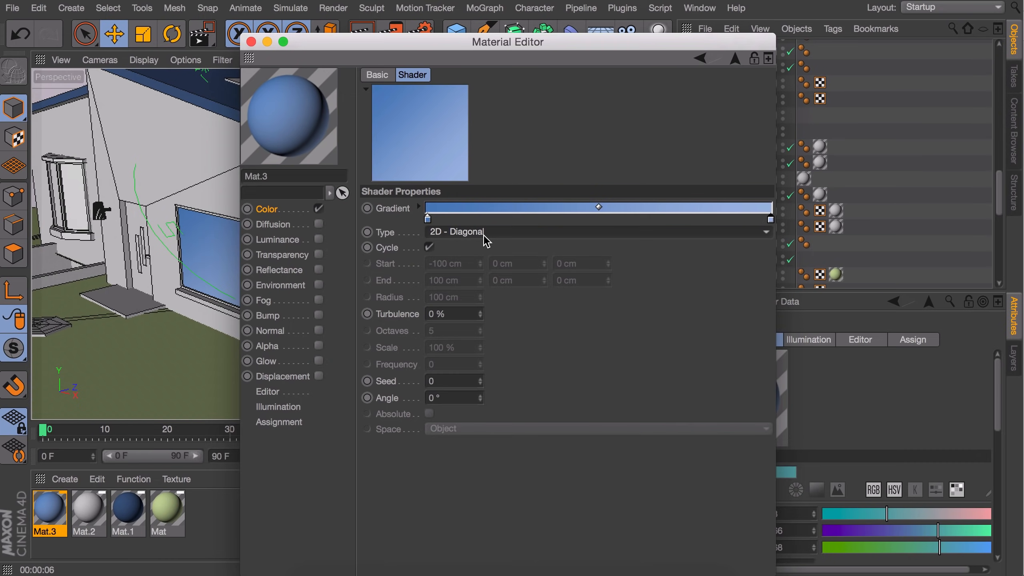
pyautogui.click(250, 42)
# Step: Set Mat.3's gradient type to 2D - V and invert its knots
pyautogui.keyDown('alt'); pyautogui.moveTo(389, 206); pyautogui.dragTo(428, 262); pyautogui.keyUp('alt')
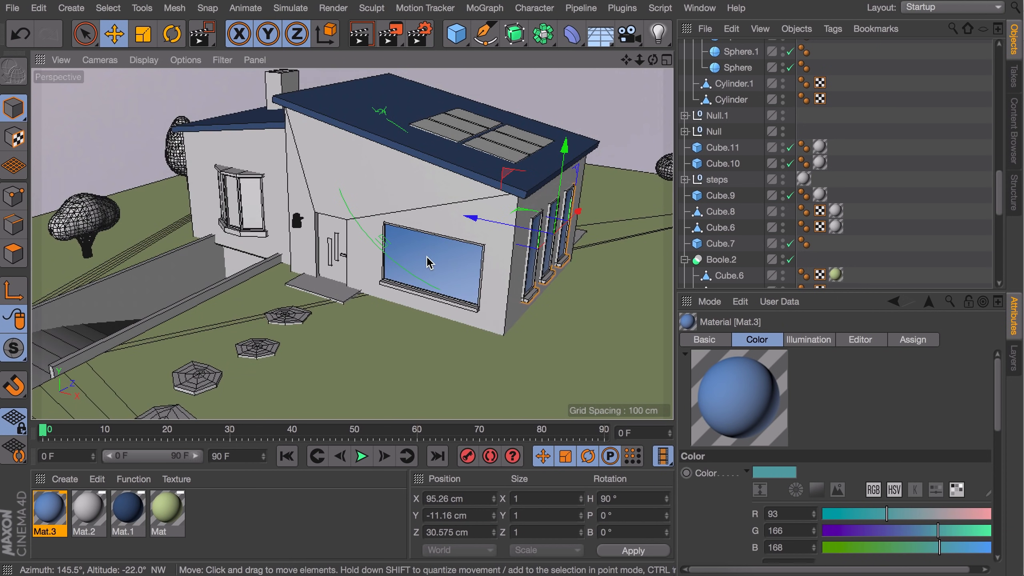
pyautogui.doubleClick(49, 509)
pyautogui.click(436, 407)
pyautogui.click(454, 232)
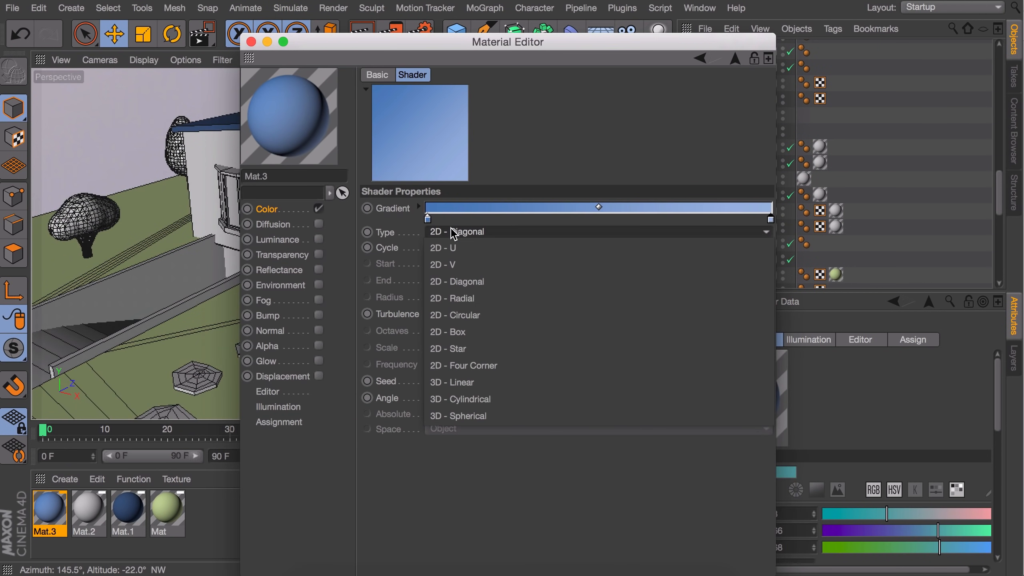
pyautogui.click(452, 262)
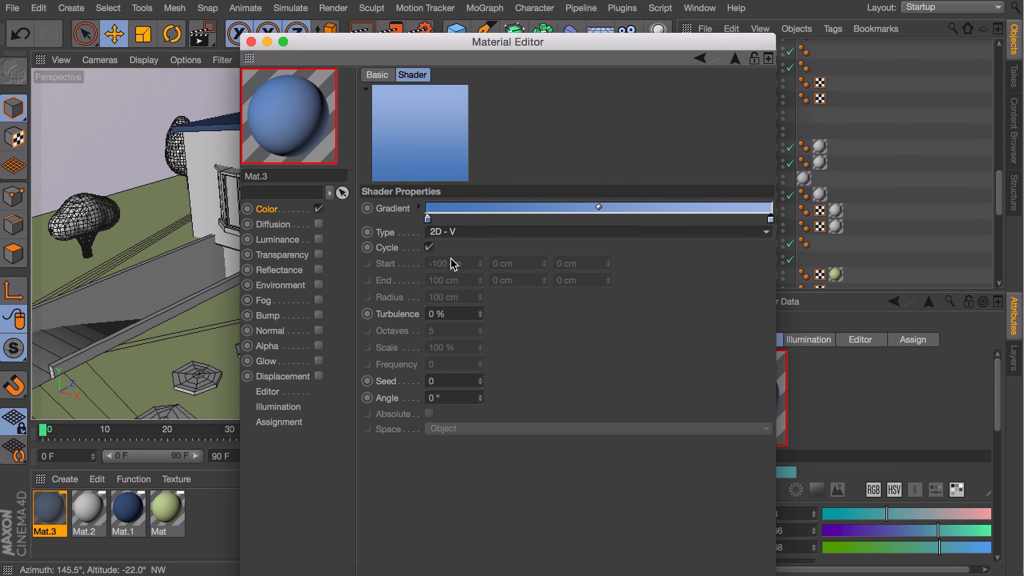
pyautogui.rightClick(523, 208)
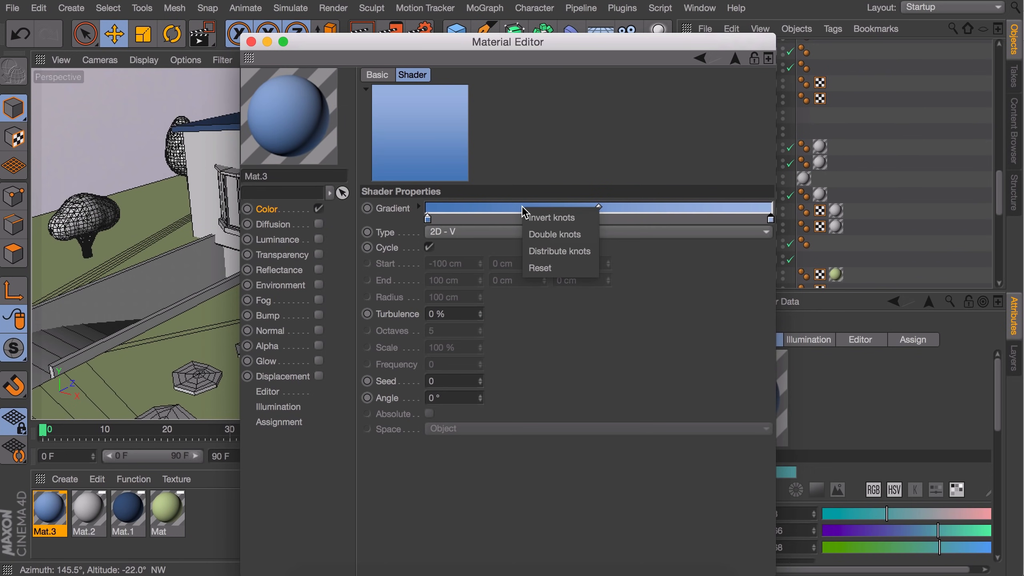
pyautogui.click(542, 218)
pyautogui.click(251, 41)
# Step: Select the three glass panes of the front bay window and apply Mat.3 to them
pyautogui.keyDown('alt'); pyautogui.moveTo(508, 240); pyautogui.dragTo(504, 218); pyautogui.keyUp('alt')
pyautogui.scroll(-10, 370, 278)
pyautogui.keyDown('alt'); pyautogui.moveTo(370, 277); pyautogui.dragTo(367, 319); pyautogui.keyUp('alt')
pyautogui.scroll(10, 250, 162)
pyautogui.click(306, 232)
pyautogui.click(13, 253)
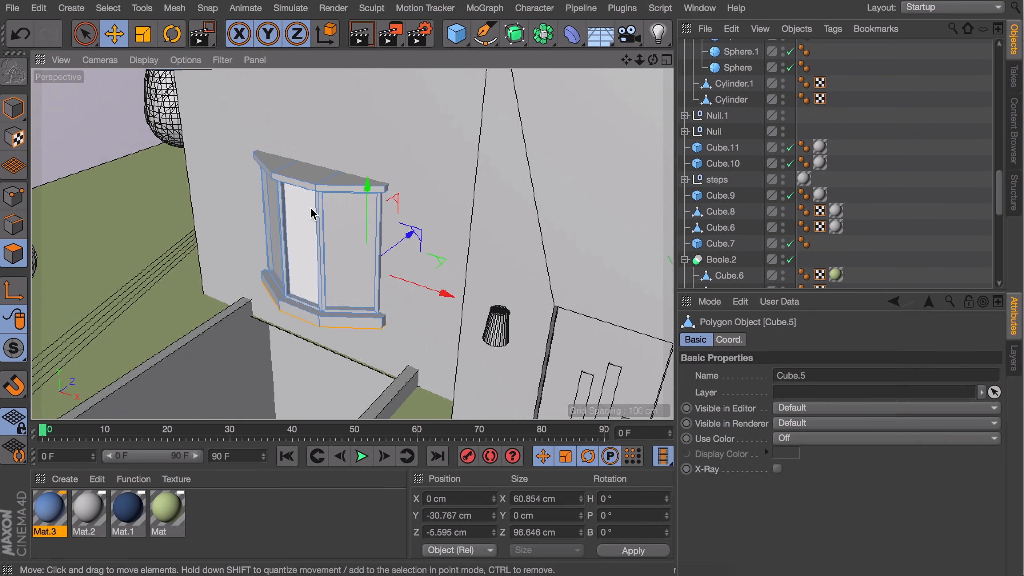
pyautogui.click(310, 211)
pyautogui.keyDown('shift'); pyautogui.click(350, 238); pyautogui.keyUp('shift')
pyautogui.keyDown('alt'); pyautogui.moveTo(349, 238); pyautogui.dragTo(251, 218); pyautogui.keyUp('alt')
pyautogui.keyDown('shift'); pyautogui.click(252, 220); pyautogui.keyUp('shift')
pyautogui.moveTo(49, 508); pyautogui.dragTo(153, 230)
pyautogui.scroll(-5, 379, 272)
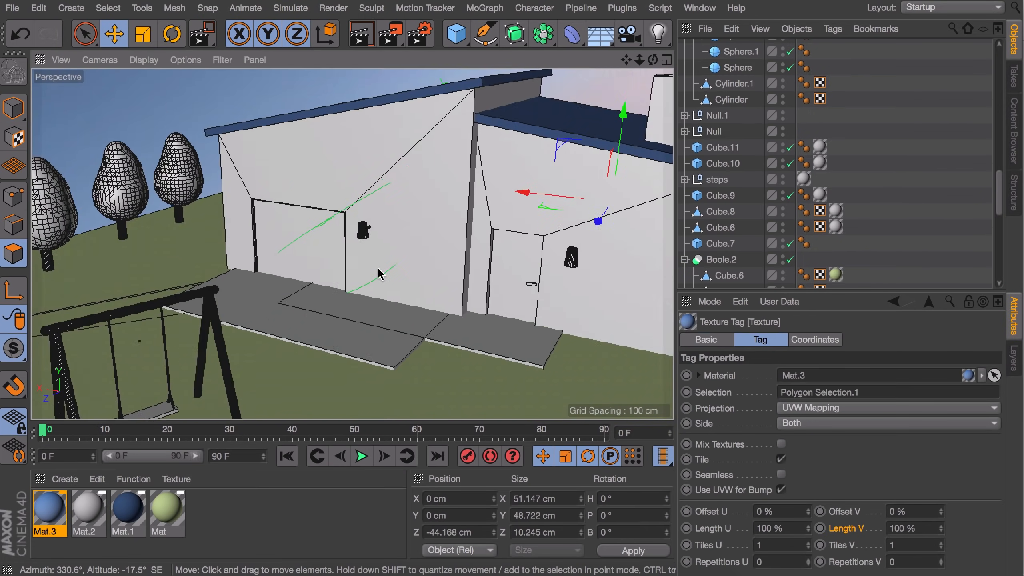
# Step: Select the glass polygon of the large door at the back of the house and apply Mat.3 to it
pyautogui.scroll(10, 343, 260)
pyautogui.click(14, 108)
pyautogui.click(259, 220)
pyautogui.click(14, 254)
pyautogui.click(258, 226)
pyautogui.moveTo(49, 508); pyautogui.dragTo(262, 234)
pyautogui.click(20, 110)
# Step: Apply Mat.3 to the narrow glass inserts of the front door and deselect everything
pyautogui.scroll(-10, 373, 236)
pyautogui.keyDown('alt'); pyautogui.moveTo(373, 236); pyautogui.dragTo(121, 218); pyautogui.keyUp('alt')
pyautogui.scroll(10, 406, 207)
pyautogui.moveTo(50, 509); pyautogui.dragTo(430, 282)
pyautogui.click(869, 156)
pyautogui.scroll(-10, 431, 240)
pyautogui.keyDown('alt'); pyautogui.moveTo(431, 240); pyautogui.dragTo(365, 325); pyautogui.keyUp('alt')
pyautogui.keyDown('alt'); pyautogui.moveTo(368, 331); pyautogui.dragTo(407, 287, button='middle'); pyautogui.keyUp('alt')
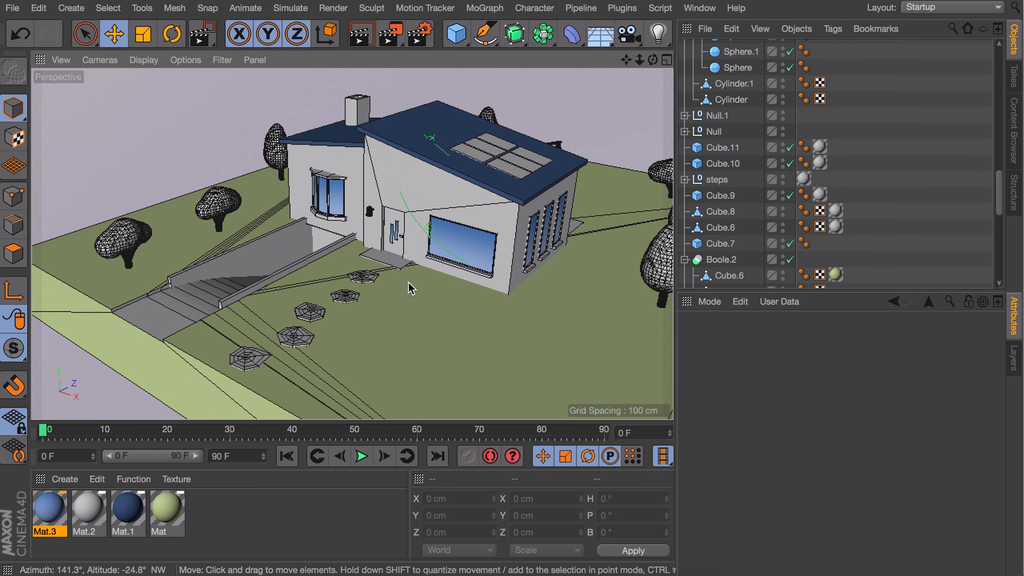
# Step: Create the material Mat.4 and set its color to orange-red with H 12°, S 63 % and V 91 %
pyautogui.doubleClick(273, 520)
pyautogui.doubleClick(57, 507)
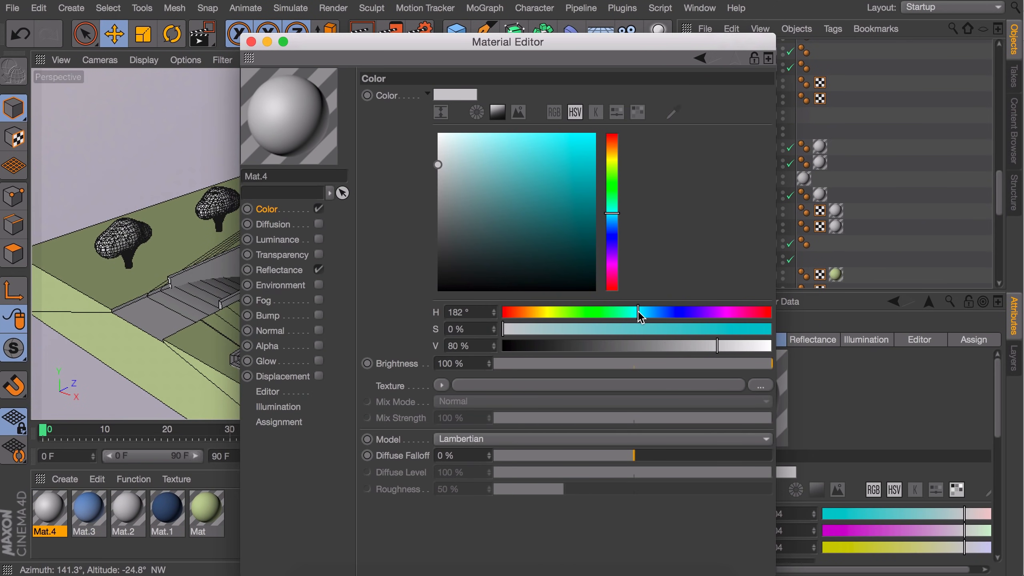
pyautogui.moveTo(639, 314)
pyautogui.mouseDown()
pyautogui.moveTo(505, 316)
pyautogui.moveTo(747, 347)
pyautogui.mouseUp()
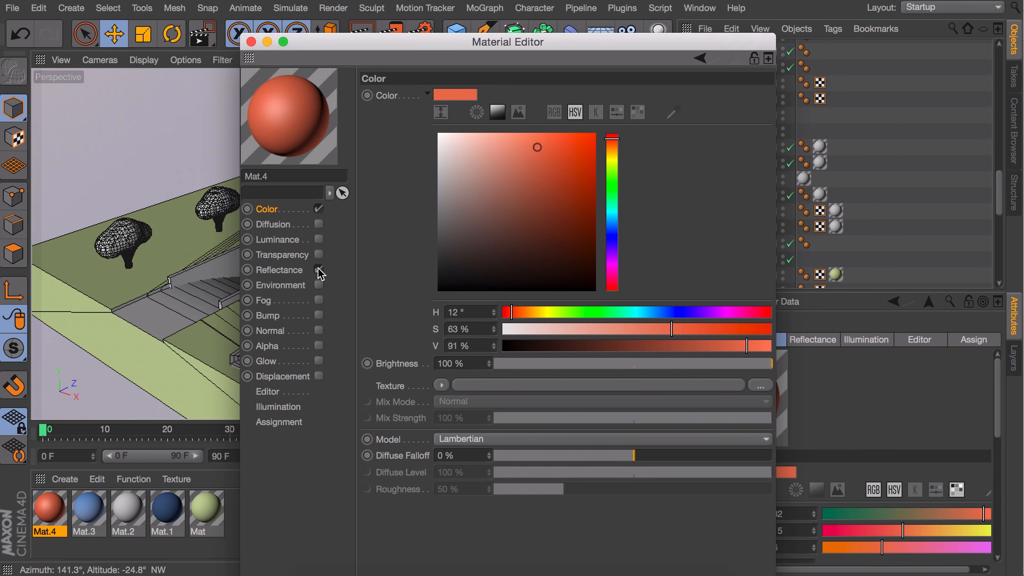
pyautogui.click(251, 42)
# Step: Apply the orange-red Mat.4 to the crowns of the trees around the house
pyautogui.moveTo(49, 510); pyautogui.dragTo(277, 147)
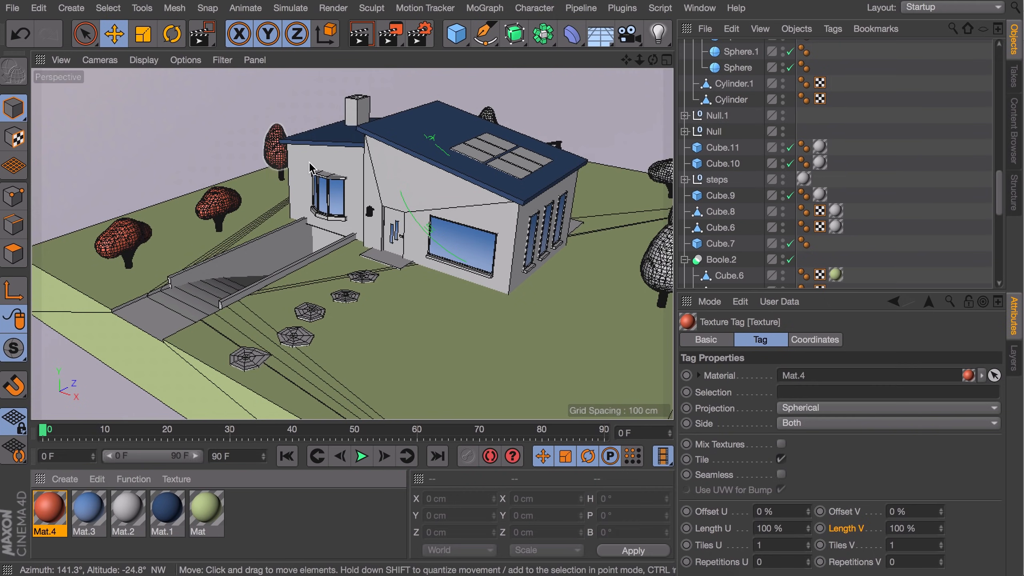
pyautogui.keyDown('alt'); pyautogui.moveTo(282, 190); pyautogui.dragTo(363, 242); pyautogui.keyUp('alt')
pyautogui.moveTo(49, 509); pyautogui.dragTo(455, 135)
pyautogui.moveTo(52, 507); pyautogui.dragTo(214, 316)
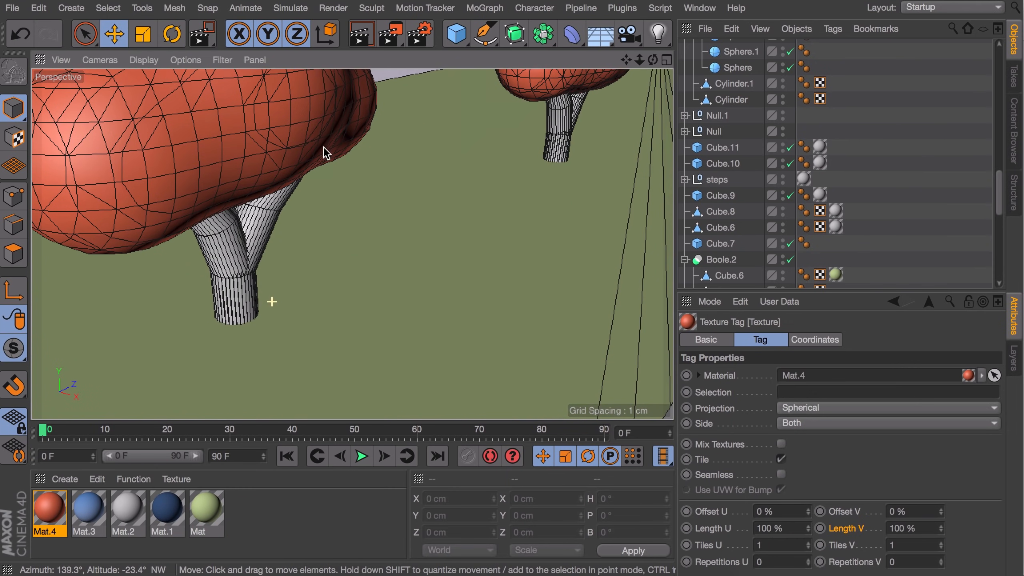
# Step: Create the material Mat.5 with a dark brown color of hue 33° and Reflectance disabled
pyautogui.doubleClick(50, 509)
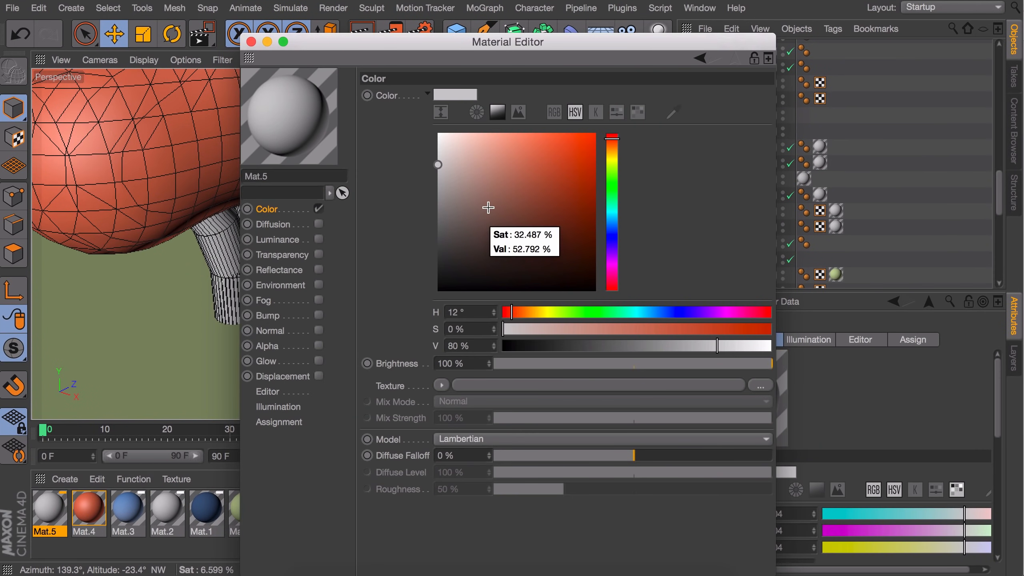
pyautogui.moveTo(512, 313); pyautogui.dragTo(527, 313)
pyautogui.moveTo(576, 330); pyautogui.dragTo(645, 329)
pyautogui.moveTo(717, 346); pyautogui.dragTo(581, 346)
pyautogui.click(251, 42)
# Step: Apply the dark brown Mat.5 to the trunks and branches of the trees all around the house
pyautogui.moveTo(49, 508); pyautogui.dragTo(255, 250)
pyautogui.moveTo(49, 509); pyautogui.dragTo(570, 159)
pyautogui.keyDown('alt'); pyautogui.moveTo(605, 147); pyautogui.dragTo(342, 242, button='middle'); pyautogui.keyUp('alt')
pyautogui.moveTo(49, 508); pyautogui.dragTo(297, 206)
pyautogui.moveTo(50, 509); pyautogui.dragTo(430, 163)
pyautogui.keyDown('alt'); pyautogui.moveTo(556, 178); pyautogui.dragTo(590, 121); pyautogui.keyUp('alt')
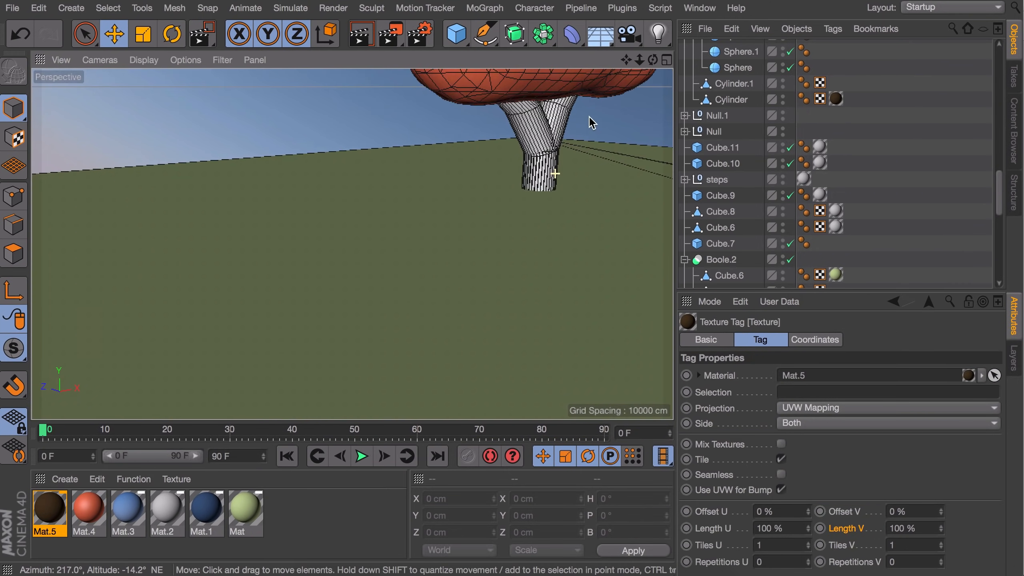
pyautogui.keyDown('alt'); pyautogui.moveTo(590, 122); pyautogui.dragTo(462, 224, button='middle'); pyautogui.keyUp('alt')
pyautogui.moveTo(49, 508); pyautogui.dragTo(415, 273)
pyautogui.keyDown('alt'); pyautogui.moveTo(352, 245); pyautogui.dragTo(299, 319); pyautogui.keyUp('alt')
pyautogui.keyDown('alt'); pyautogui.moveTo(444, 250); pyautogui.dragTo(282, 283, button='middle'); pyautogui.keyUp('alt')
pyautogui.moveTo(49, 509); pyautogui.dragTo(238, 309)
pyautogui.moveTo(49, 509); pyautogui.dragTo(503, 222)
pyautogui.keyDown('alt'); pyautogui.moveTo(389, 245); pyautogui.dragTo(483, 254); pyautogui.keyUp('alt')
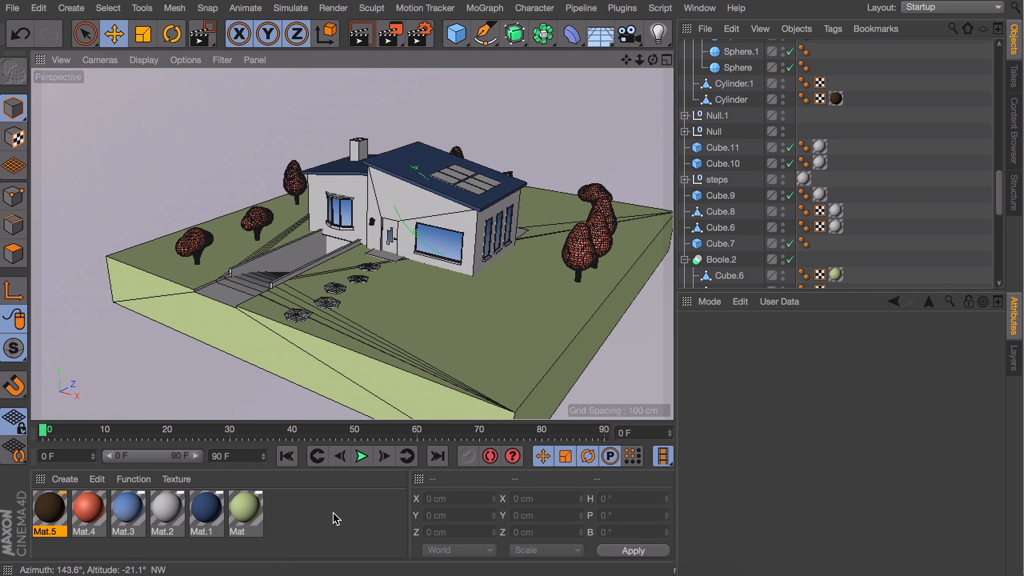
# Step: Create the material Mat.6 with color H 221°, S 27 %, V 39 % and load the Tiles surface shader as its color texture
pyautogui.doubleClick(340, 507)
pyautogui.doubleClick(49, 509)
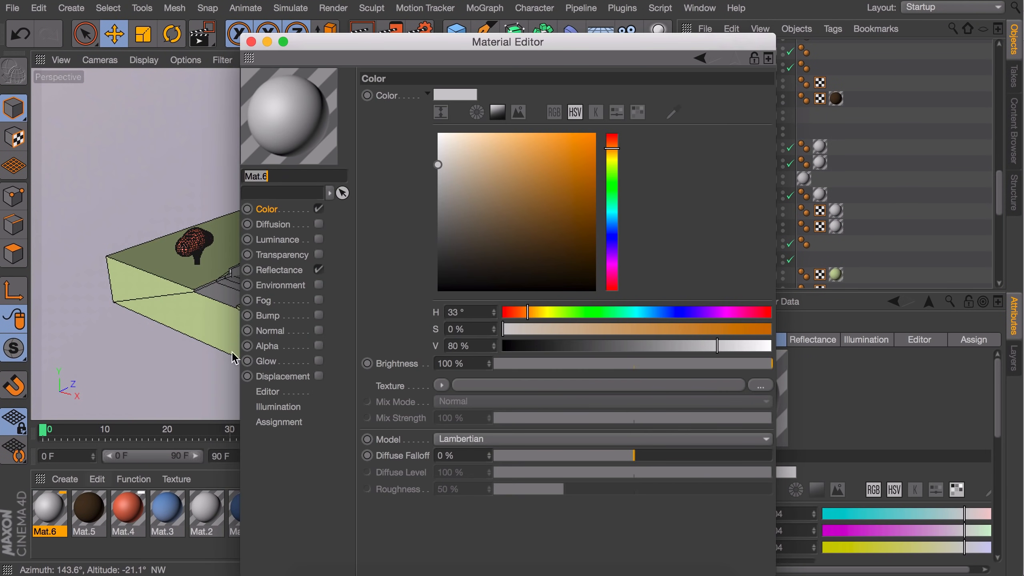
pyautogui.click(278, 210)
pyautogui.moveTo(540, 313); pyautogui.dragTo(670, 314)
pyautogui.moveTo(544, 329); pyautogui.dragTo(603, 348)
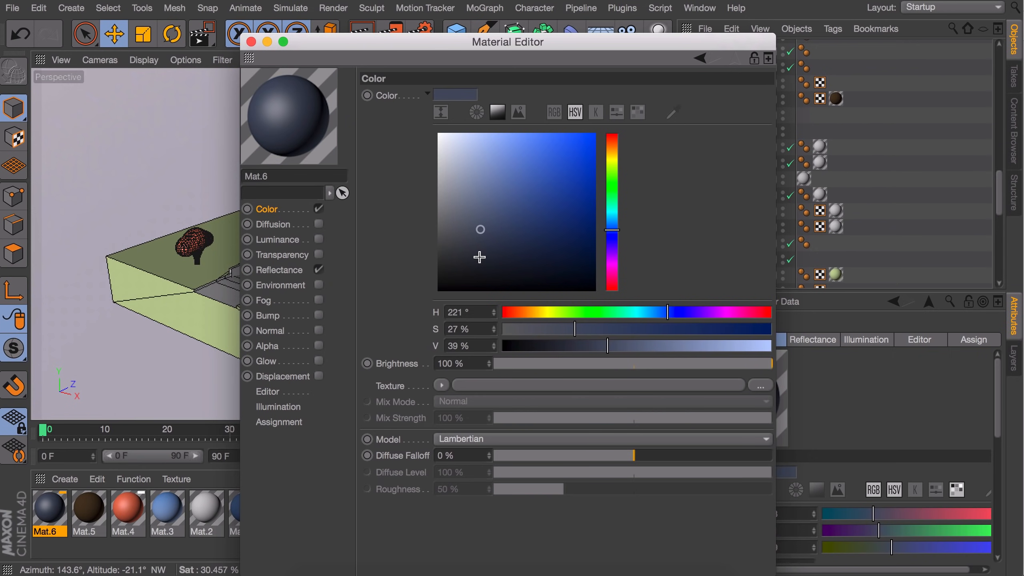
pyautogui.click(442, 386)
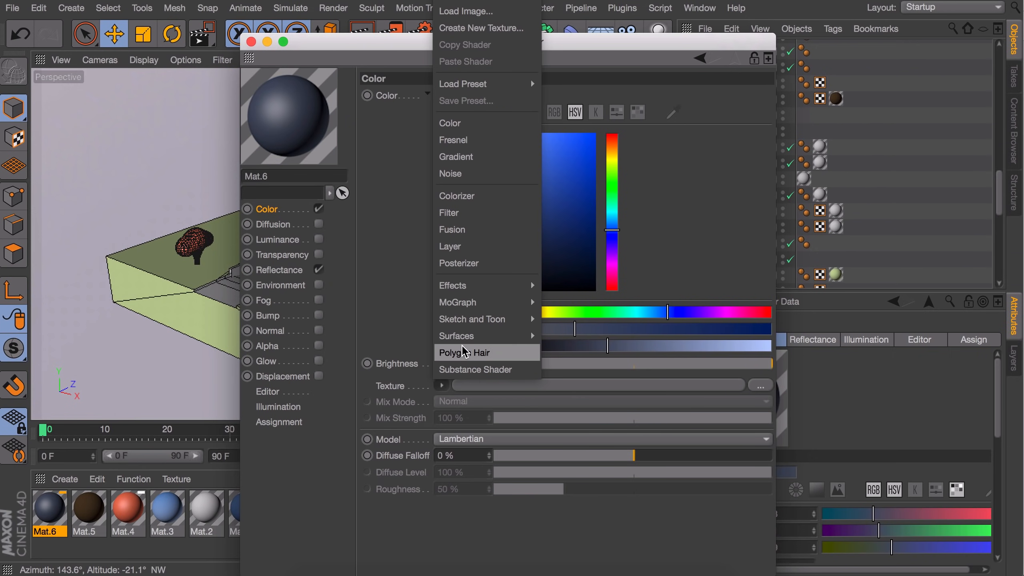
pyautogui.moveTo(464, 342)
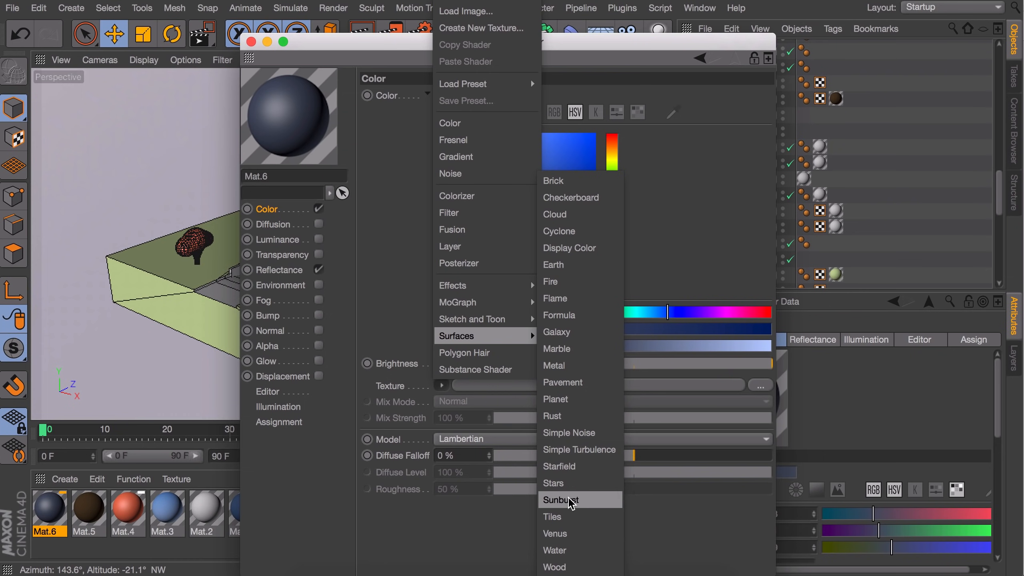
pyautogui.click(569, 517)
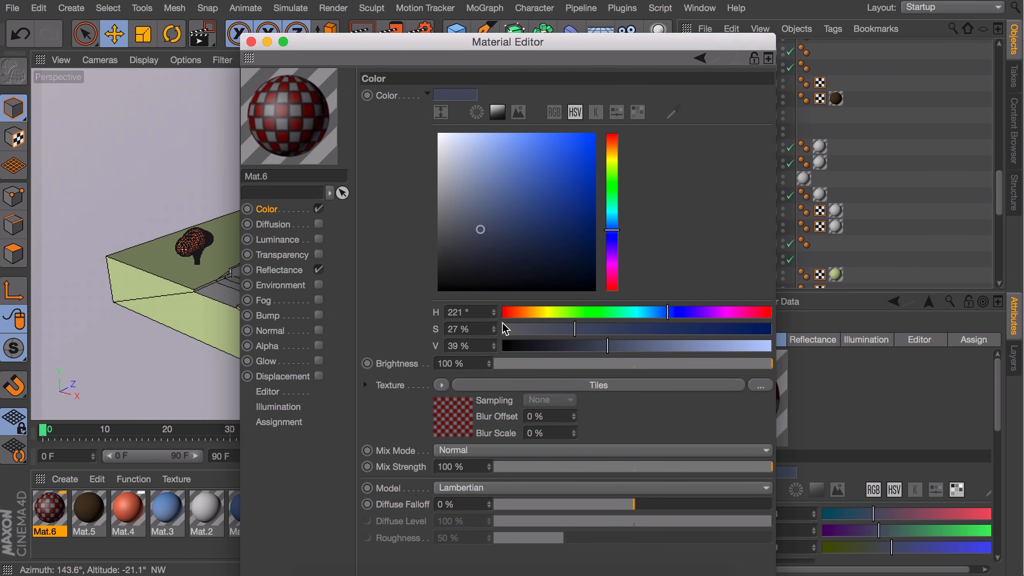
pyautogui.click(444, 414)
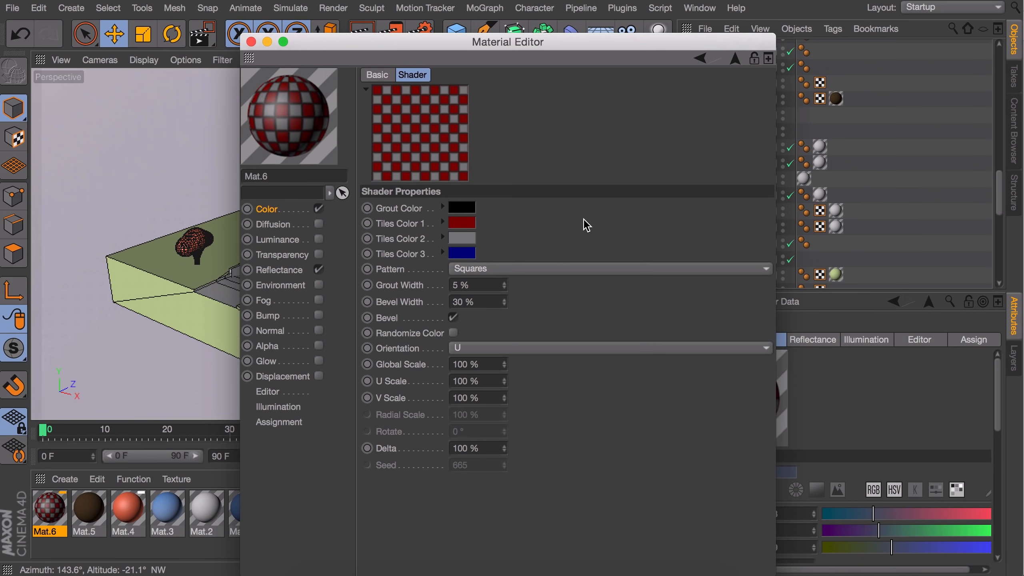
# Step: Set the Grout Color of the Tiles shader to a light blue with H 199° and V 77 %
pyautogui.click(474, 207)
pyautogui.click(516, 258)
pyautogui.click(517, 244)
pyautogui.click(555, 274)
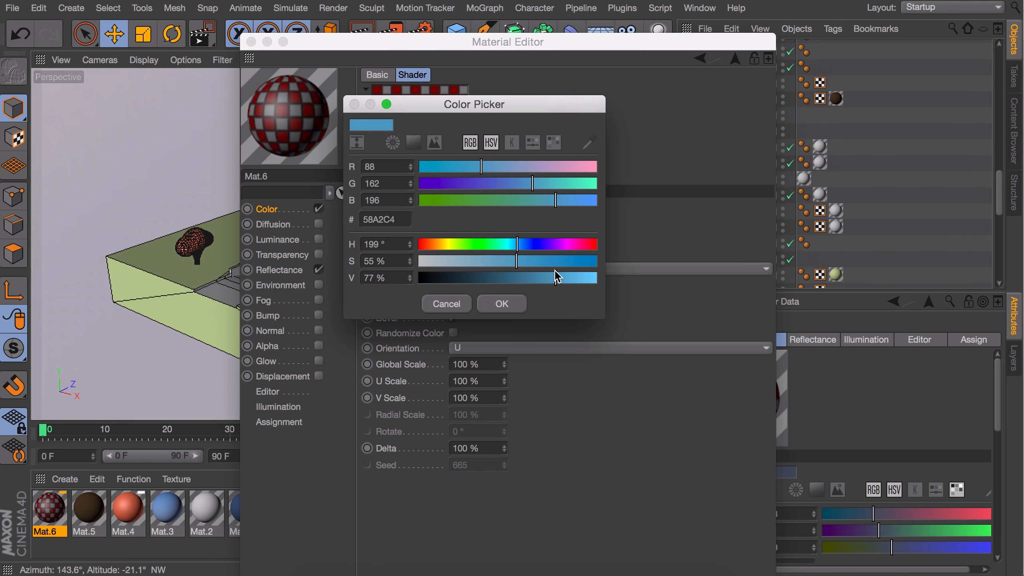
pyautogui.click(486, 261)
pyautogui.click(517, 306)
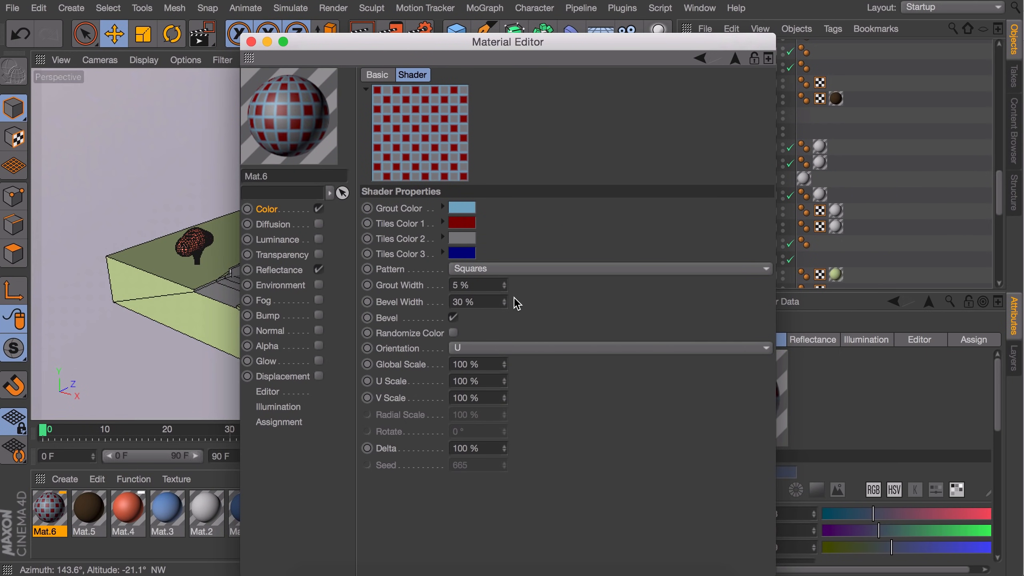
# Step: Set Tiles Color 1 of the Tiles shader to a muted dark blue
pyautogui.click(466, 223)
pyautogui.click(511, 259)
pyautogui.click(505, 275)
pyautogui.moveTo(484, 290); pyautogui.dragTo(474, 289)
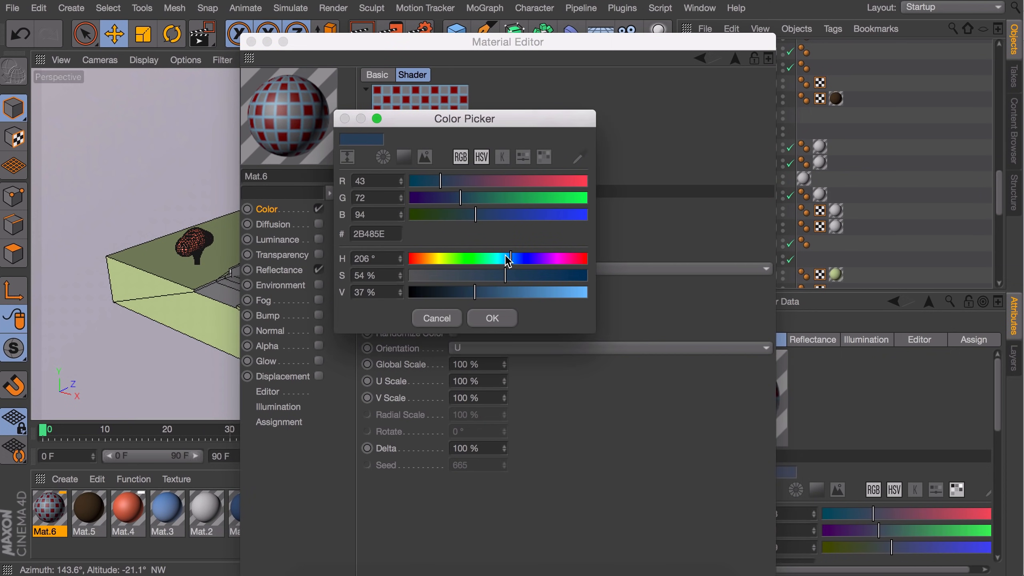
pyautogui.click(523, 259)
pyautogui.click(467, 276)
pyautogui.click(490, 318)
# Step: Match Tiles Color 2 and Tiles Color 3 to the dark blue of Tiles Color 1 and set the Global Scale to 120 %
pyautogui.click(460, 238)
pyautogui.moveTo(469, 135); pyautogui.dragTo(707, 158)
pyautogui.click(463, 223)
pyautogui.click(724, 354)
pyautogui.click(461, 253)
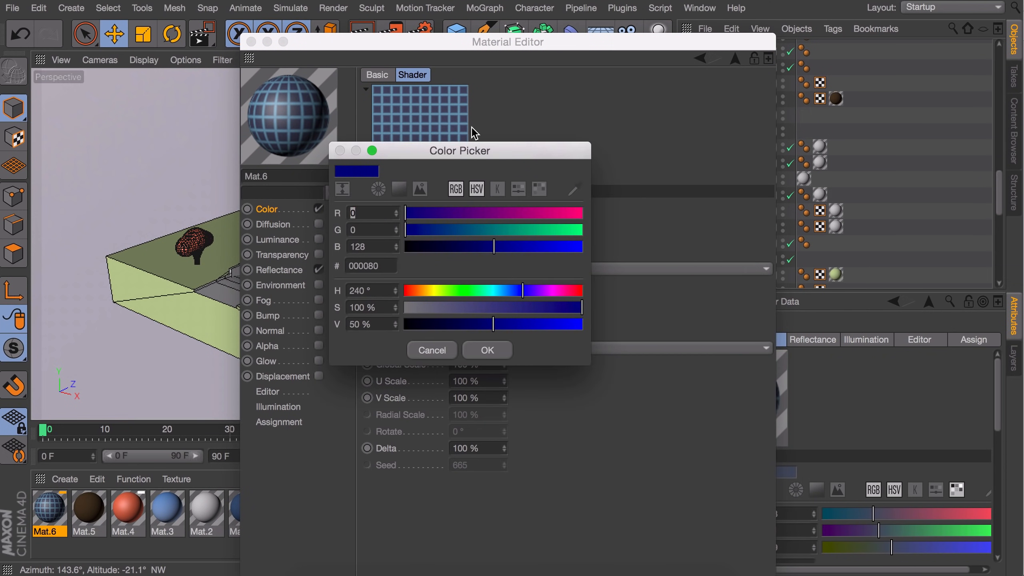
pyautogui.moveTo(474, 150); pyautogui.dragTo(641, 288)
pyautogui.click(741, 327)
pyautogui.click(462, 238)
pyautogui.click(654, 488)
pyautogui.moveTo(505, 365); pyautogui.dragTo(504, 364)
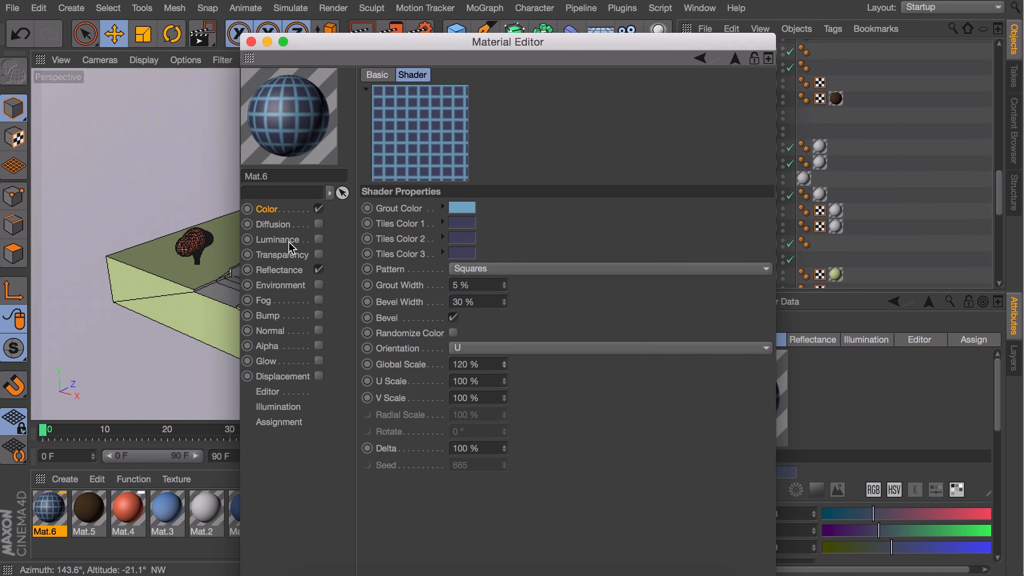
# Step: Add a Beckmann reflectance layer to Mat.6 with 15 % roughness and 22 % layer strength
pyautogui.click(292, 271)
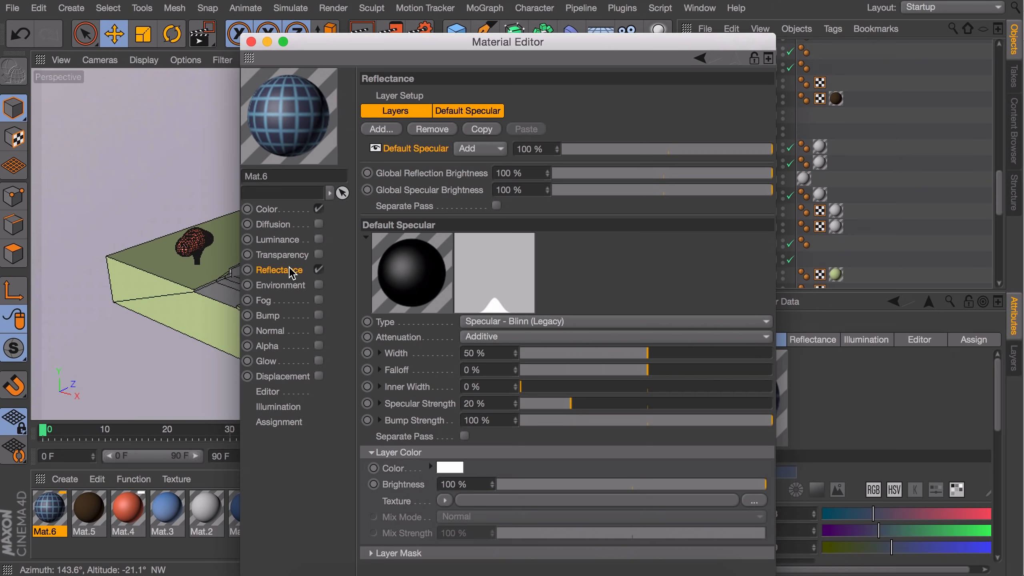
pyautogui.click(396, 130)
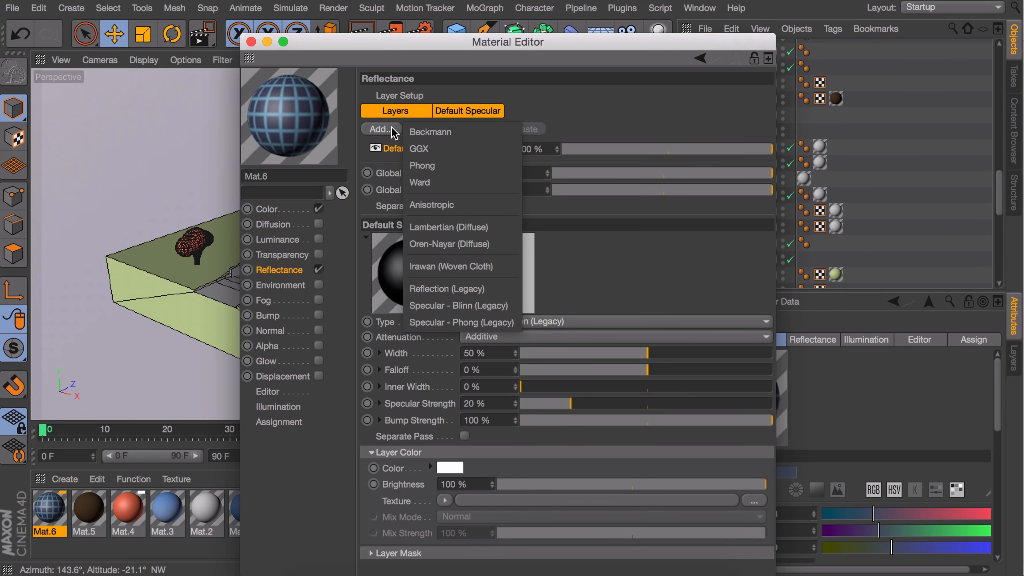
pyautogui.click(436, 133)
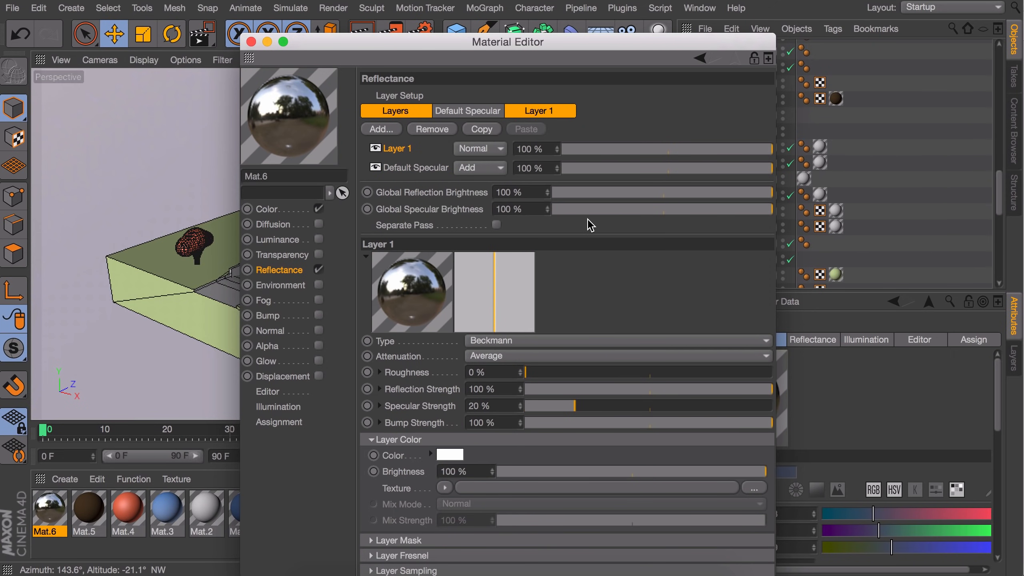
pyautogui.moveTo(537, 372); pyautogui.dragTo(563, 372)
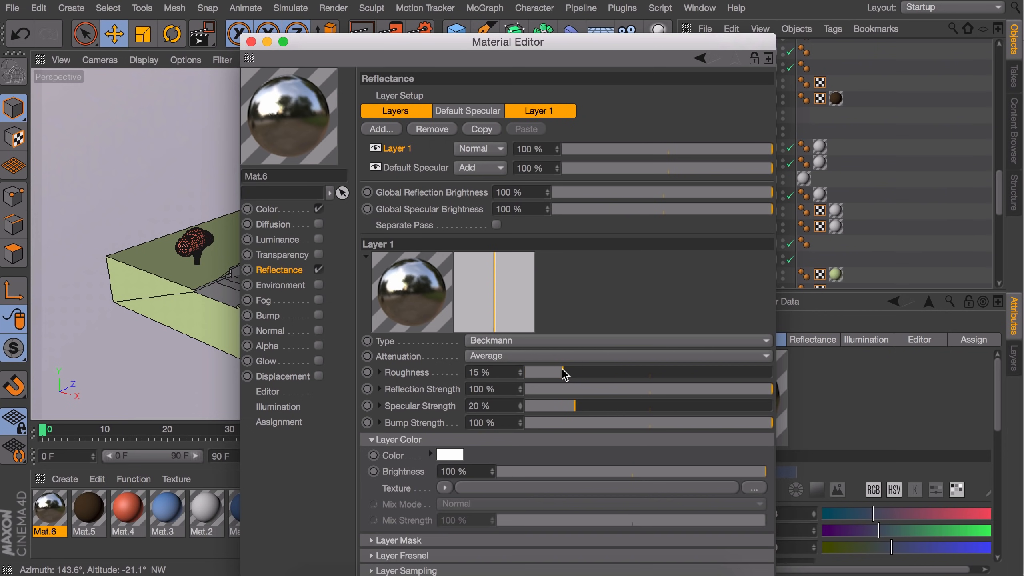
pyautogui.moveTo(596, 149); pyautogui.dragTo(610, 150)
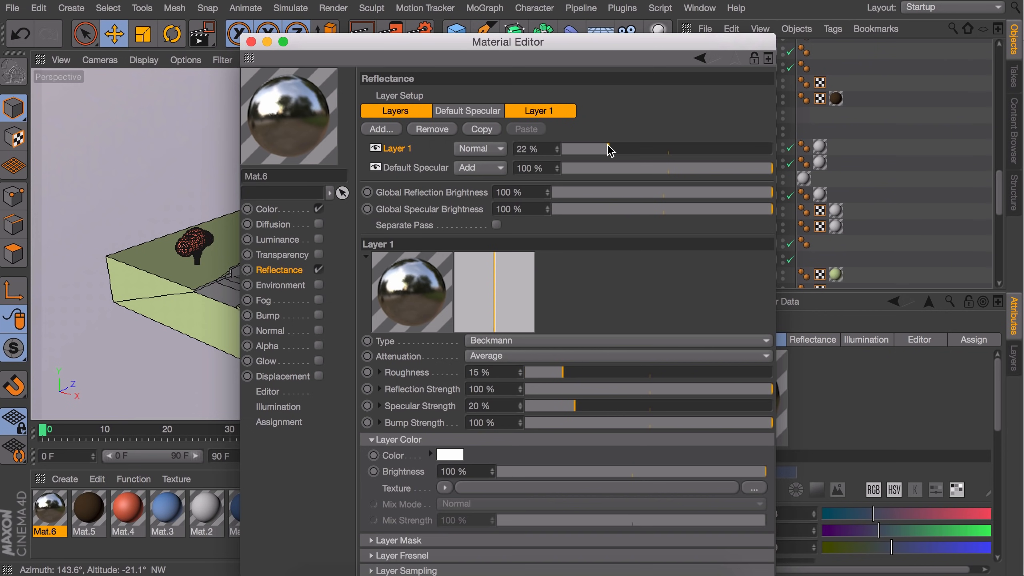
pyautogui.click(252, 42)
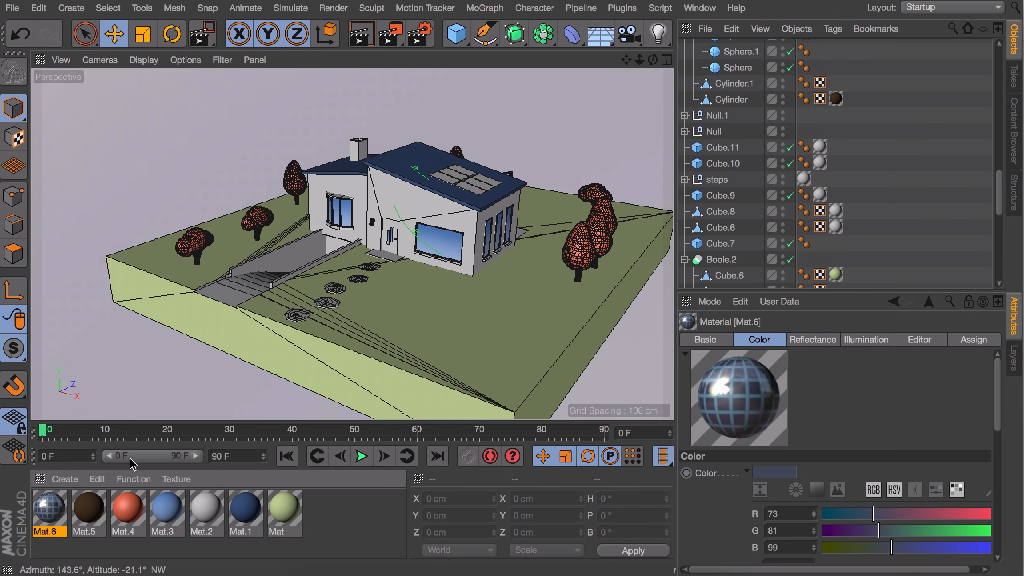
# Step: Set the Mix Mode of Mat.6's color texture to Add with 70 % Mix Strength and close the Material Editor
pyautogui.doubleClick(57, 509)
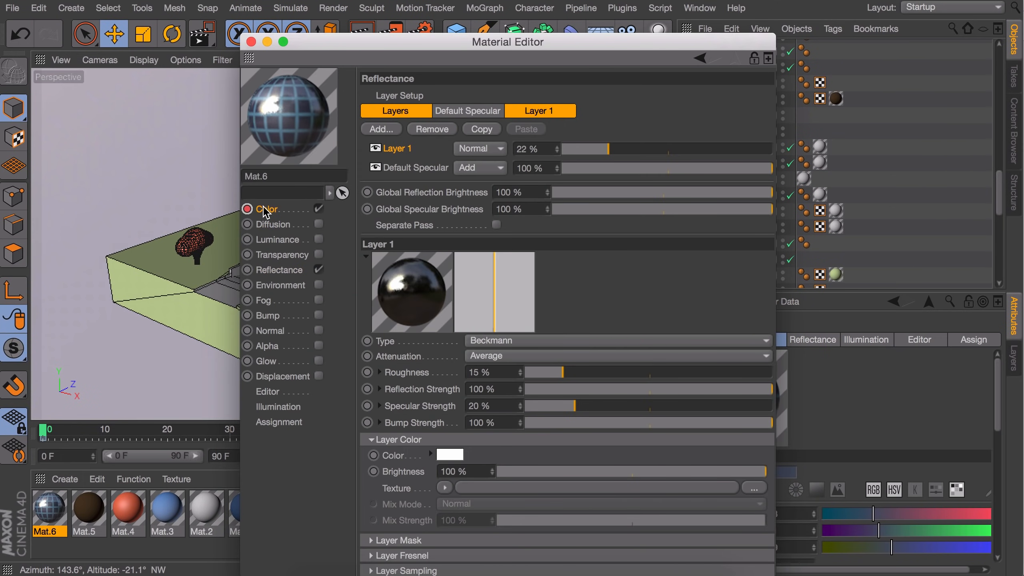
pyautogui.click(258, 210)
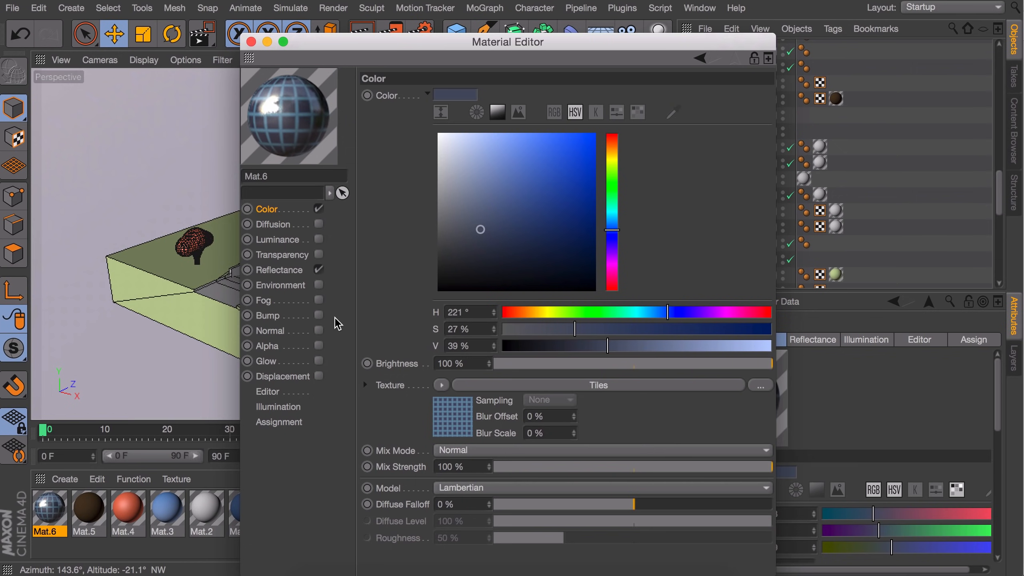
pyautogui.click(480, 450)
pyautogui.click(467, 484)
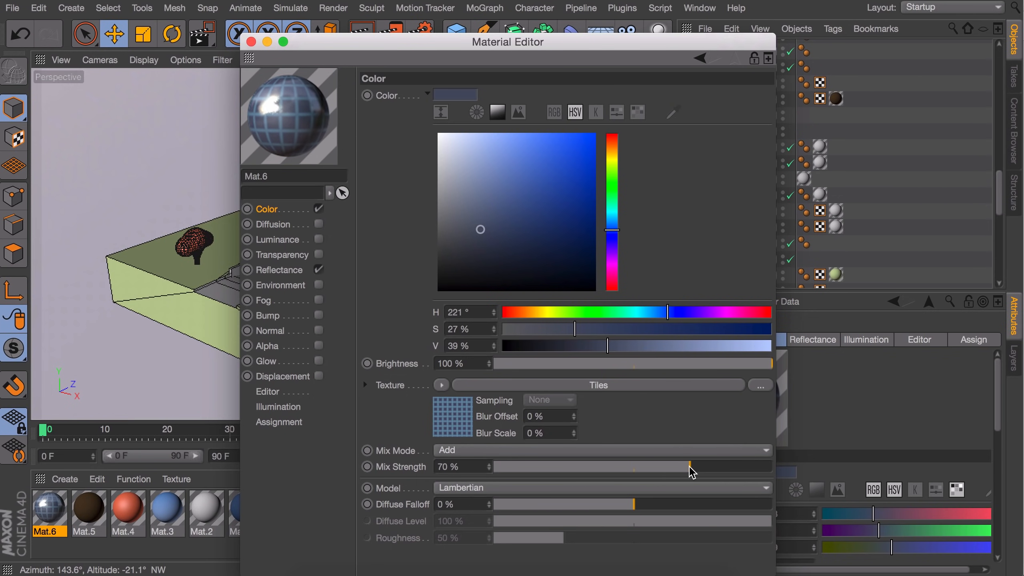
pyautogui.click(251, 42)
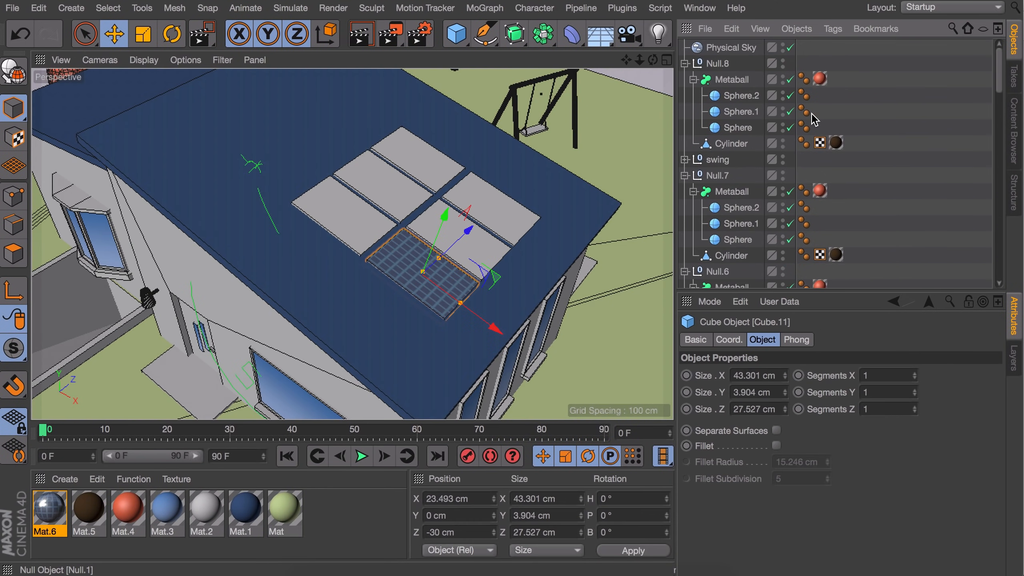
# Step: Apply Mat.6 to the whole solar panels group and set its color texture's Mix Strength to 20 %
pyautogui.click(339, 222)
pyautogui.hotkey('ctrl', 'r')
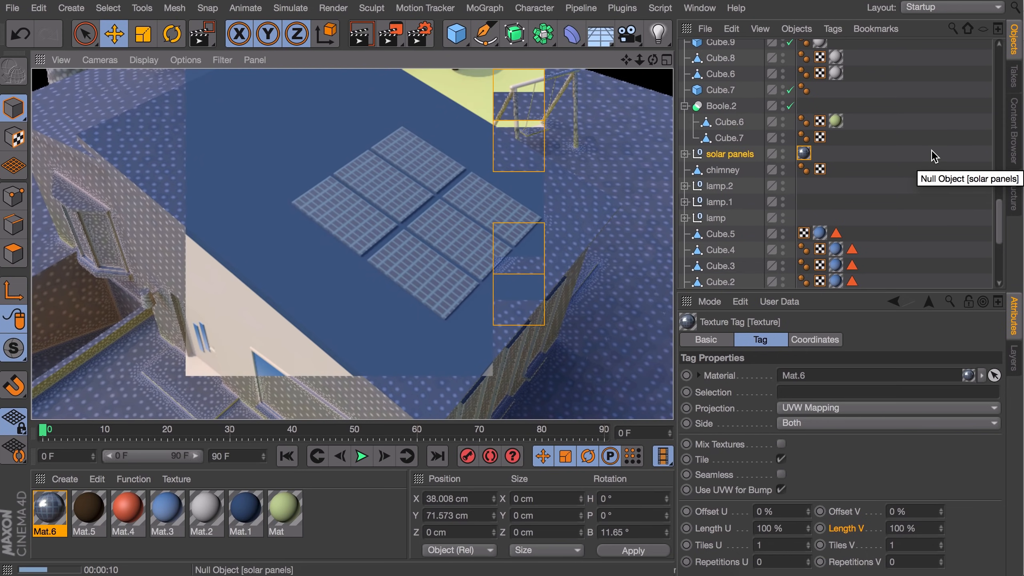
pyautogui.doubleClick(50, 510)
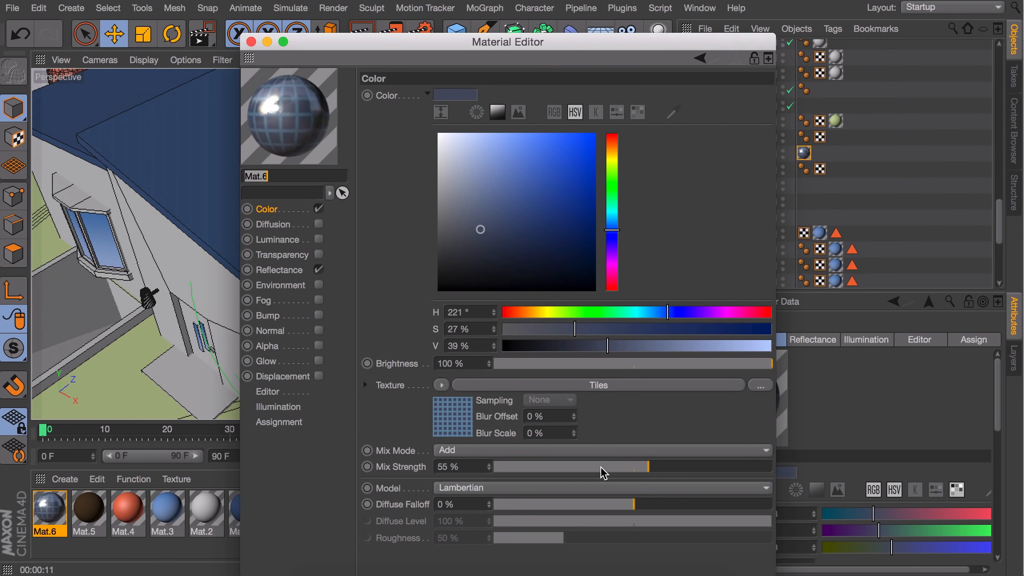
pyautogui.moveTo(603, 474); pyautogui.dragTo(551, 474)
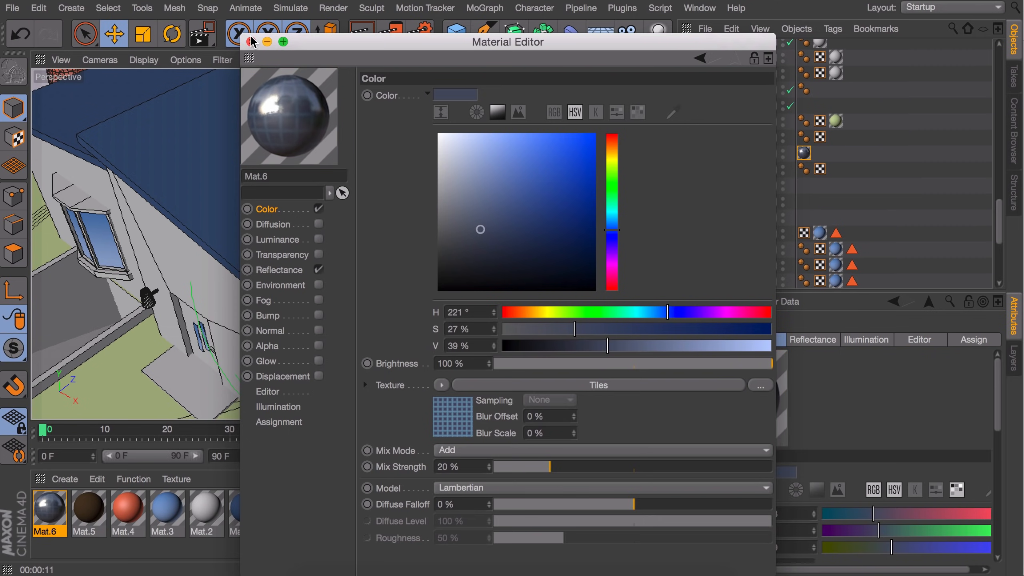
pyautogui.click(250, 39)
# Step: Create a new material with Reflectance disabled and the Brick surface shader as its color texture
pyautogui.keyDown('alt'); pyautogui.moveTo(308, 265); pyautogui.dragTo(336, 218); pyautogui.keyUp('alt')
pyautogui.scroll(-6, 336, 219)
pyautogui.keyDown('alt'); pyautogui.moveTo(320, 265); pyautogui.dragTo(341, 238); pyautogui.keyUp('alt')
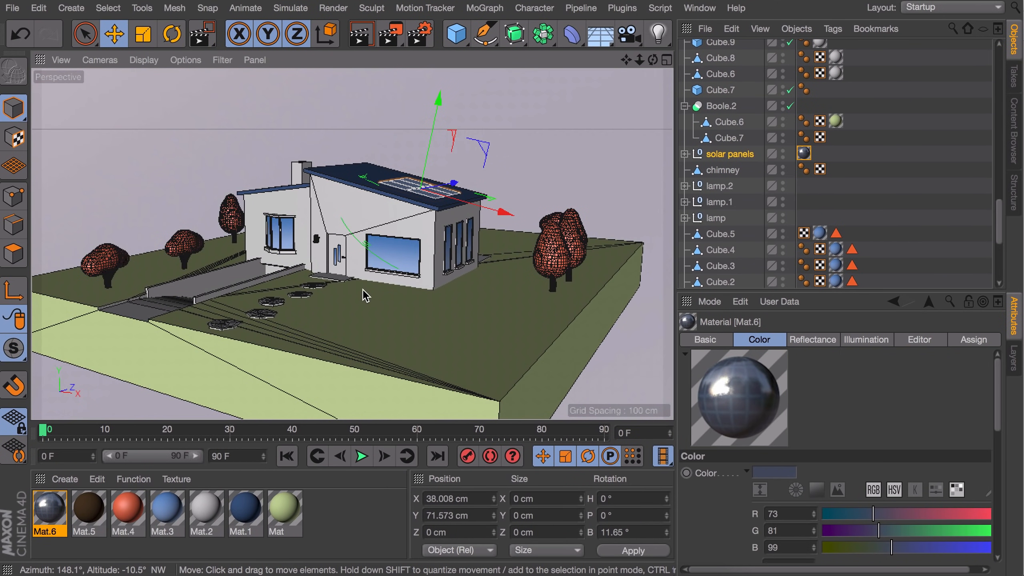
pyautogui.doubleClick(324, 512)
pyautogui.doubleClick(55, 509)
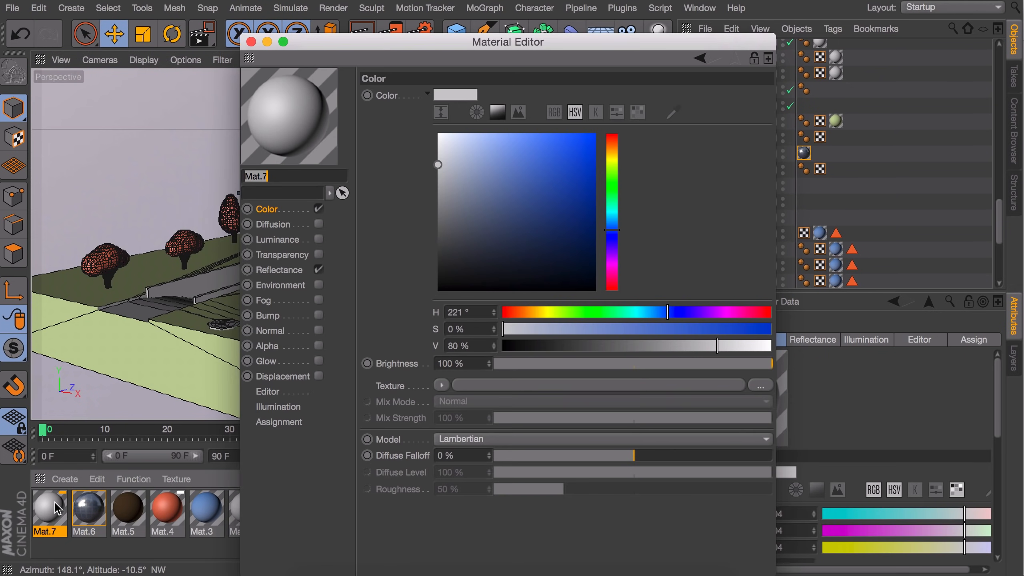
pyautogui.click(319, 269)
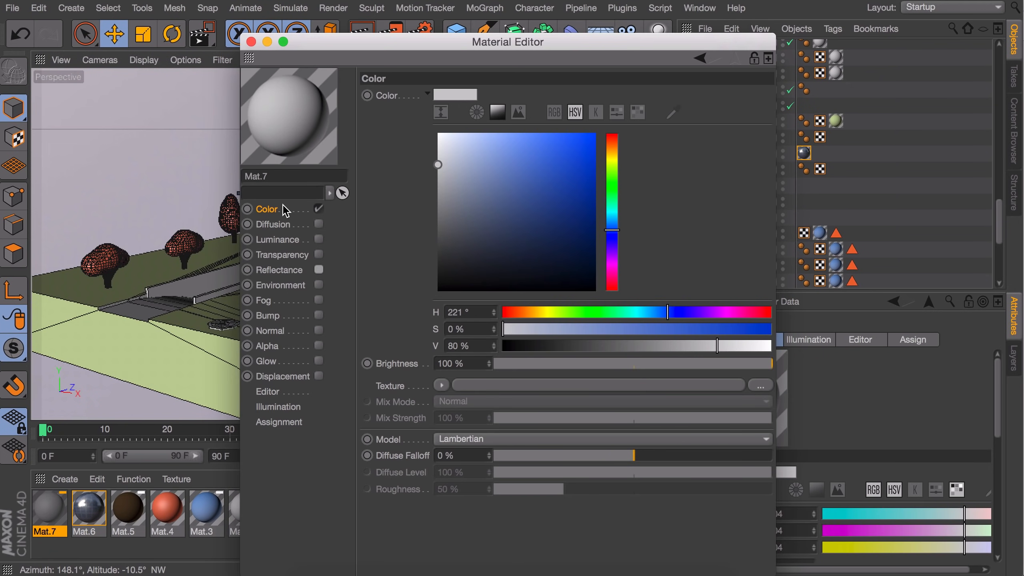
pyautogui.click(442, 385)
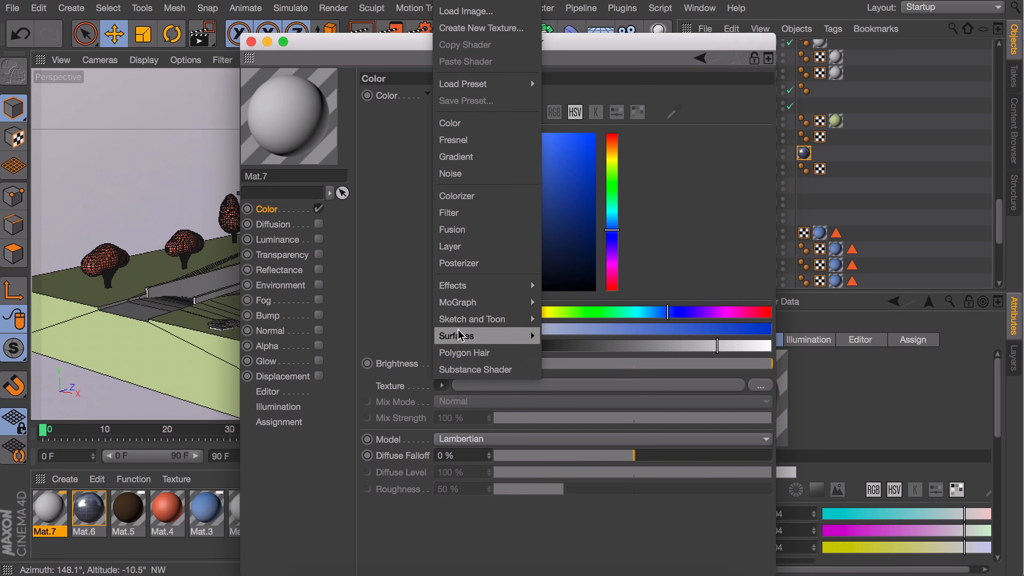
pyautogui.moveTo(460, 336)
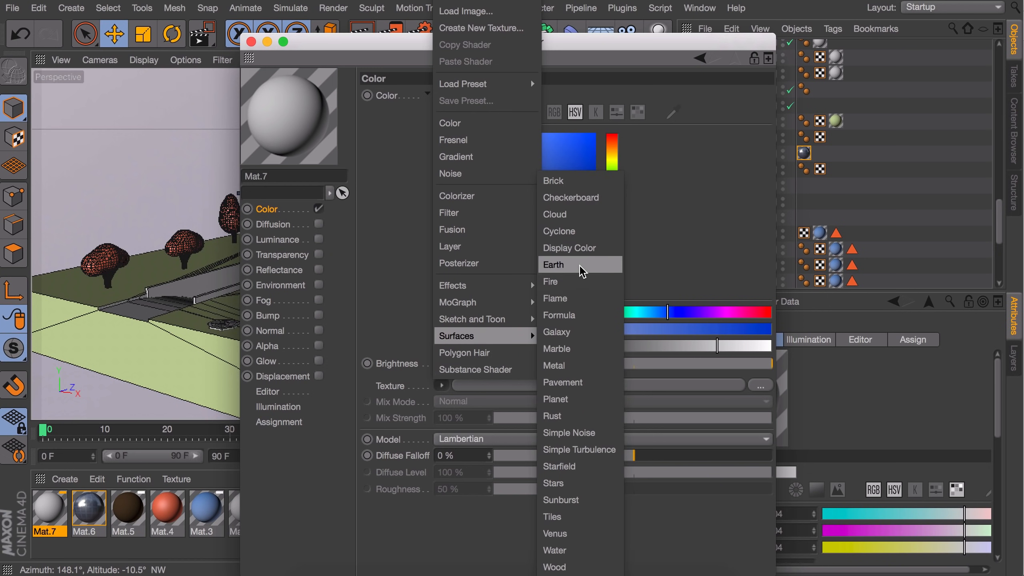
pyautogui.click(558, 181)
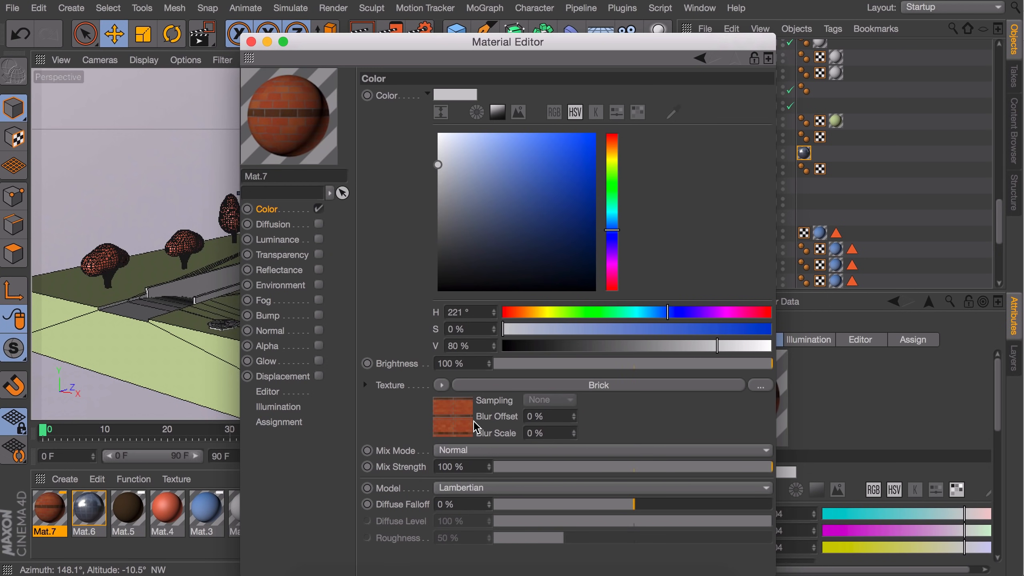
# Step: Open the brick shader's settings and apply Mat.7 to the main house body
pyautogui.click(465, 424)
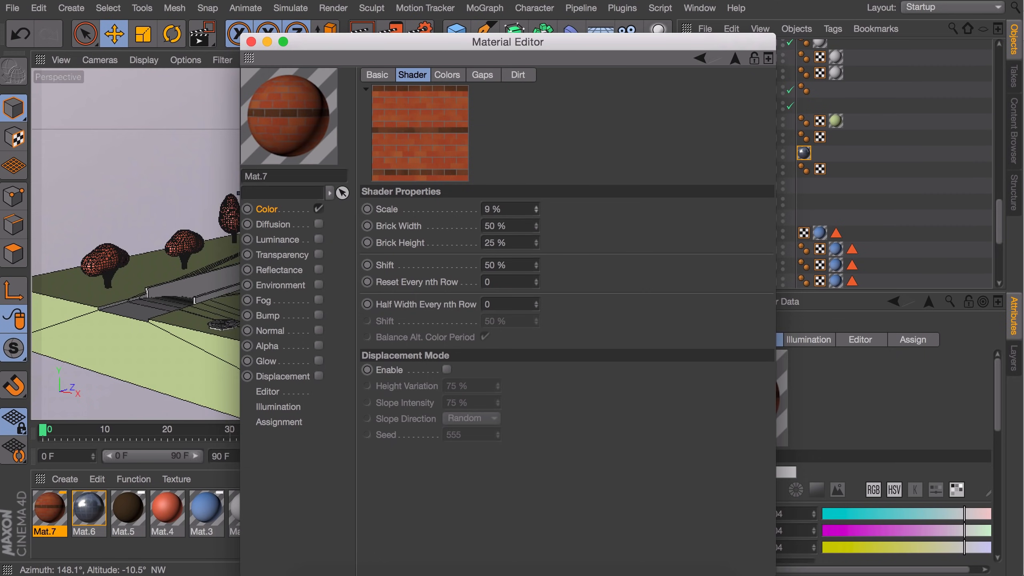
pyautogui.moveTo(371, 42); pyautogui.dragTo(644, 85)
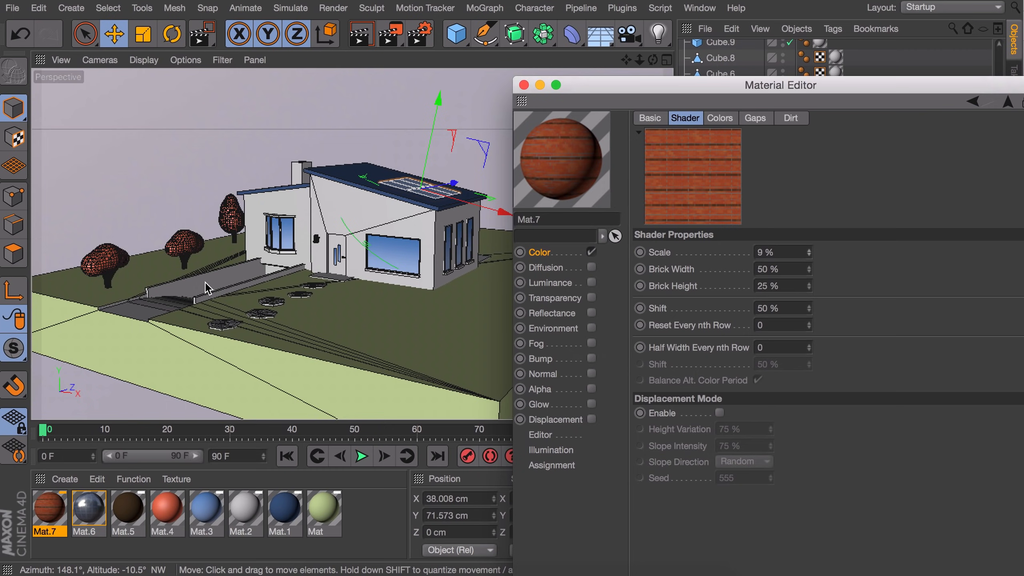
pyautogui.moveTo(45, 511); pyautogui.dragTo(347, 213)
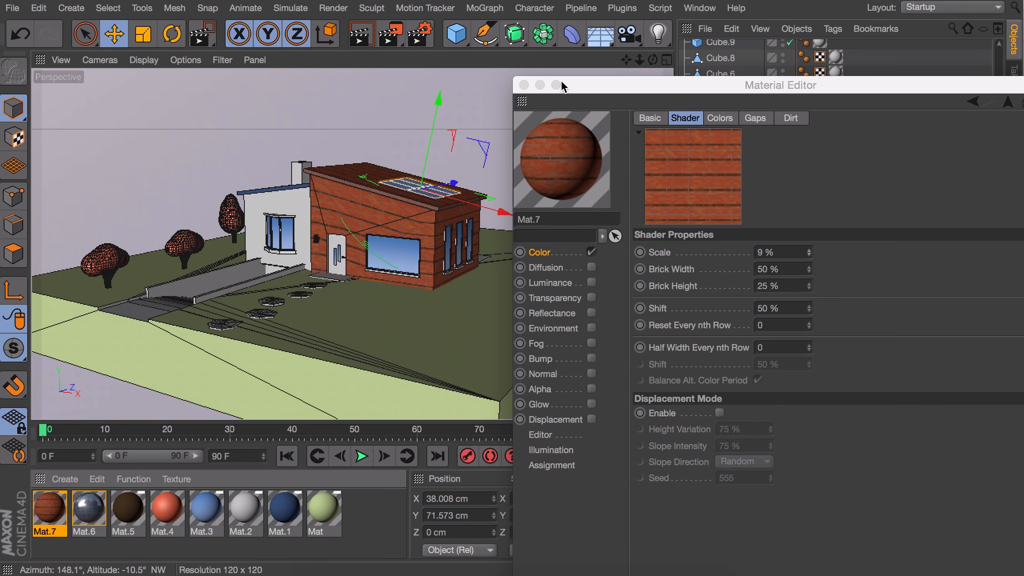
pyautogui.click(524, 85)
# Step: Place the Mat.7 tag before the dark blue material tag on the main house Cube so the roof keeps its blue color
pyautogui.keyDown('alt'); pyautogui.moveTo(355, 220); pyautogui.dragTo(388, 132, button='right'); pyautogui.keyUp('alt')
pyautogui.keyDown('alt'); pyautogui.moveTo(386, 217); pyautogui.dragTo(430, 229); pyautogui.keyUp('alt')
pyautogui.scroll(-4, 857, 250)
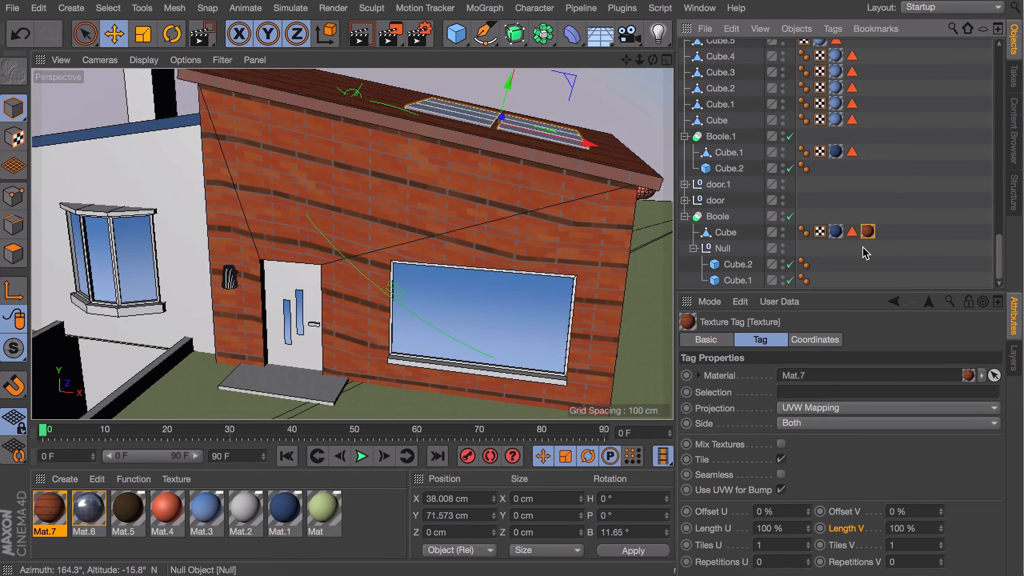
pyautogui.keyDown('alt'); pyautogui.moveTo(606, 167); pyautogui.dragTo(487, 283); pyautogui.keyUp('alt')
pyautogui.moveTo(867, 233); pyautogui.dragTo(831, 235)
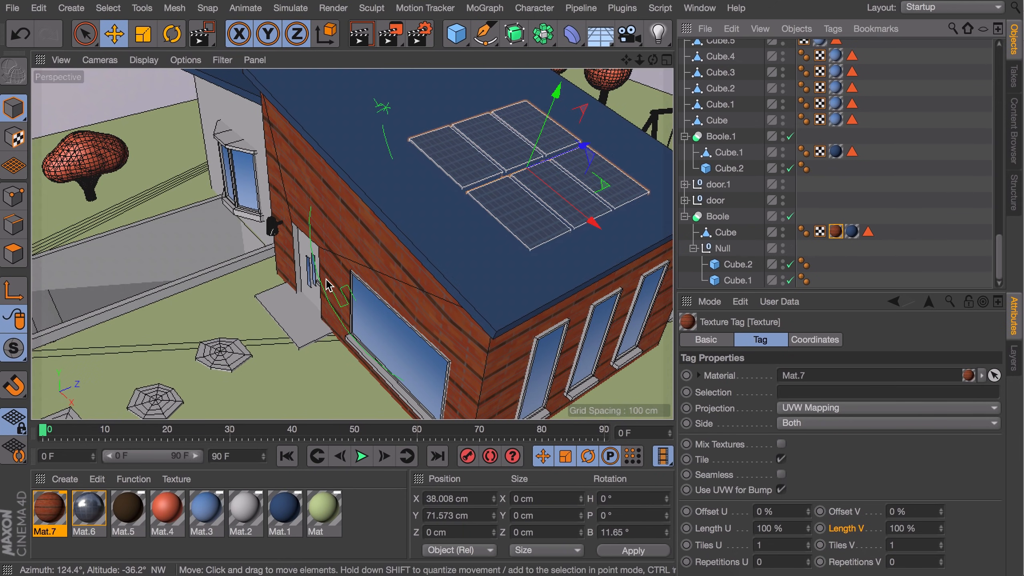
# Step: Set the projection of the Mat.7 tag on the main house to Cubic
pyautogui.keyDown('alt'); pyautogui.moveTo(383, 283); pyautogui.dragTo(447, 253); pyautogui.keyUp('alt')
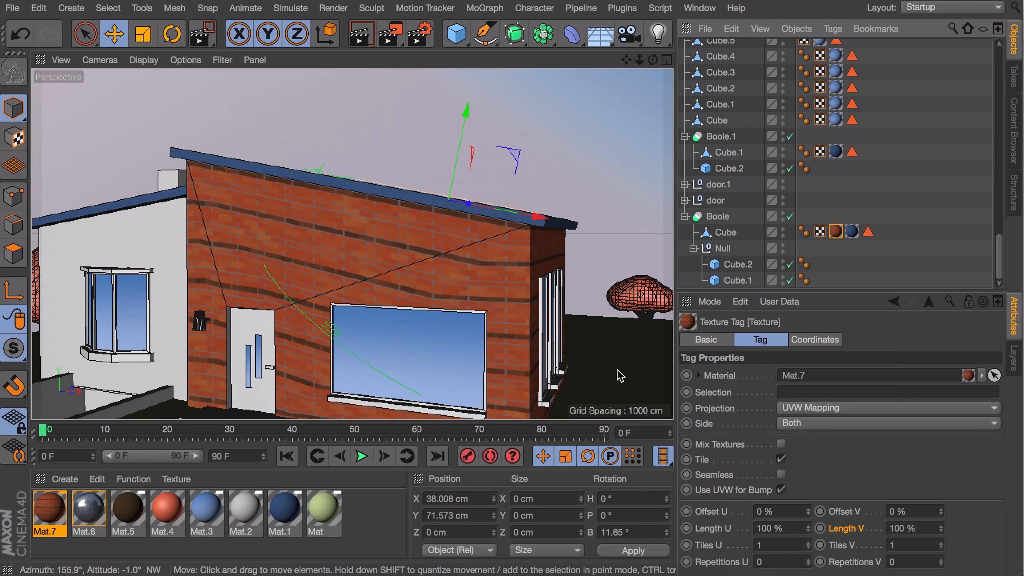
pyautogui.click(819, 409)
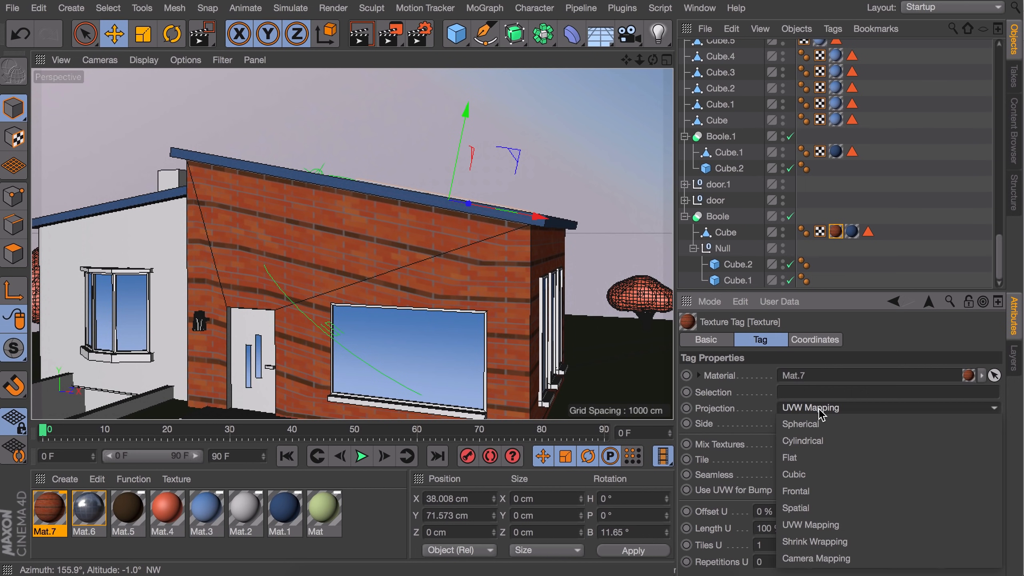
pyautogui.click(820, 475)
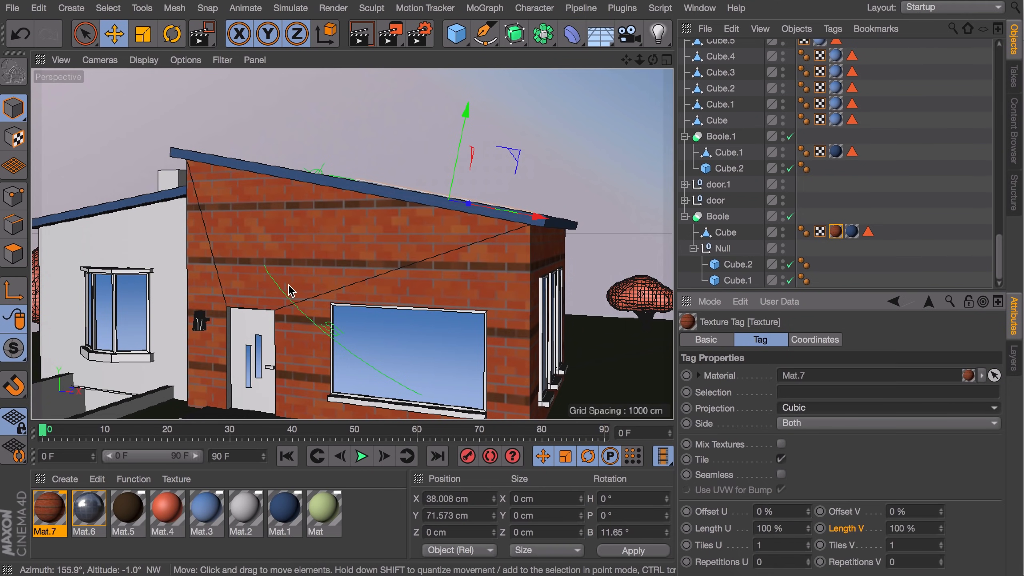
pyautogui.keyDown('alt'); pyautogui.moveTo(289, 289); pyautogui.dragTo(457, 313); pyautogui.keyUp('alt')
pyautogui.keyDown('alt'); pyautogui.moveTo(292, 310); pyautogui.dragTo(663, 228); pyautogui.keyUp('alt')
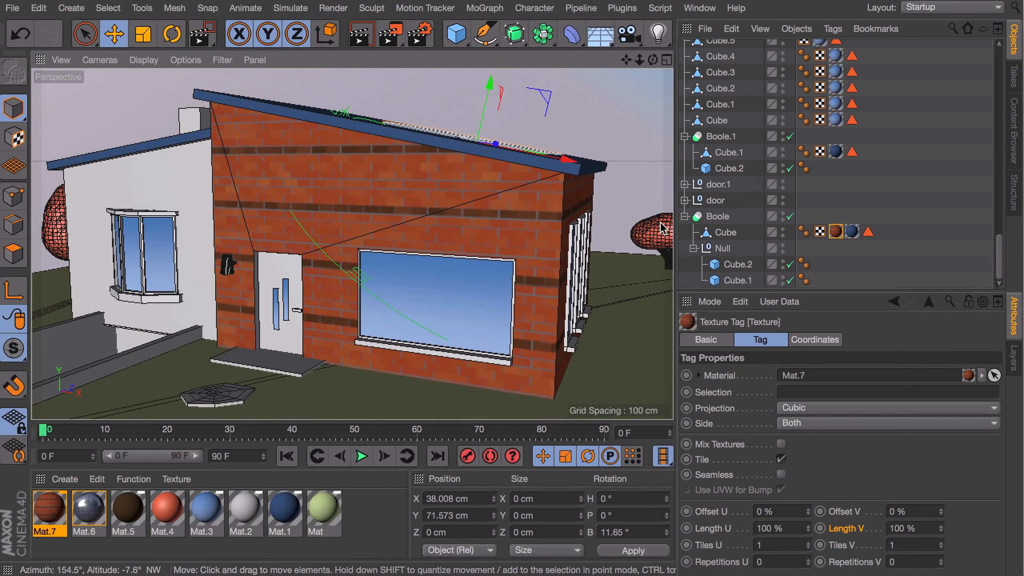
# Step: Set the brick shader's Brick Width to 90.2 % and Reset Every nth Row to 2
pyautogui.doubleClick(55, 509)
pyautogui.click(638, 405)
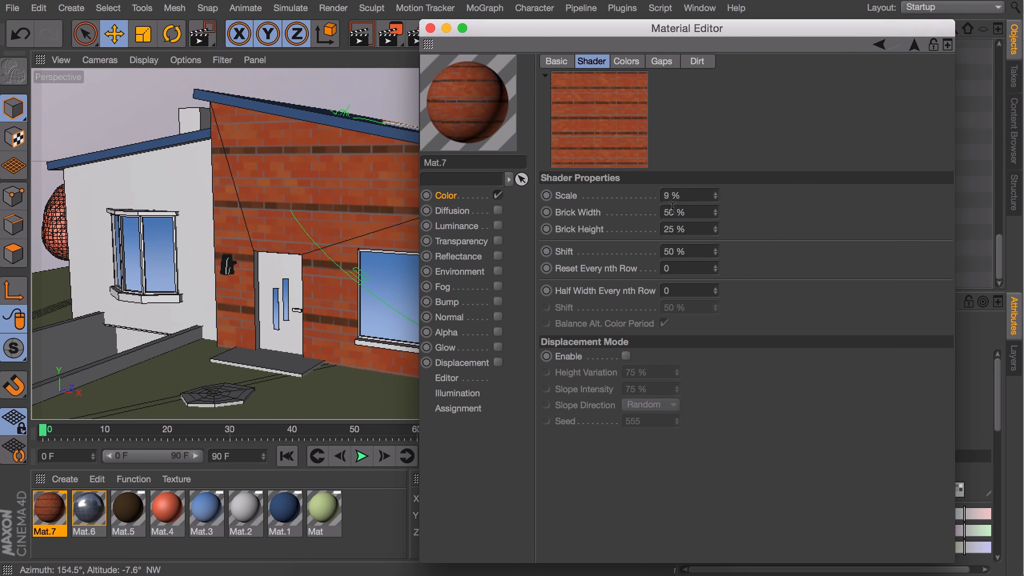
pyautogui.moveTo(716, 195); pyautogui.dragTo(716, 217)
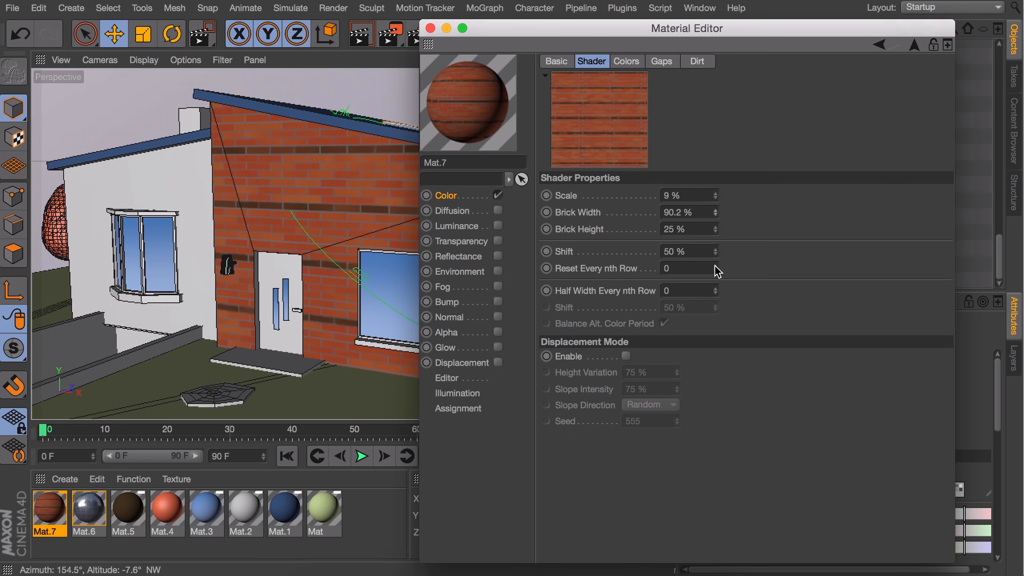
pyautogui.click(716, 266)
pyautogui.click(716, 267)
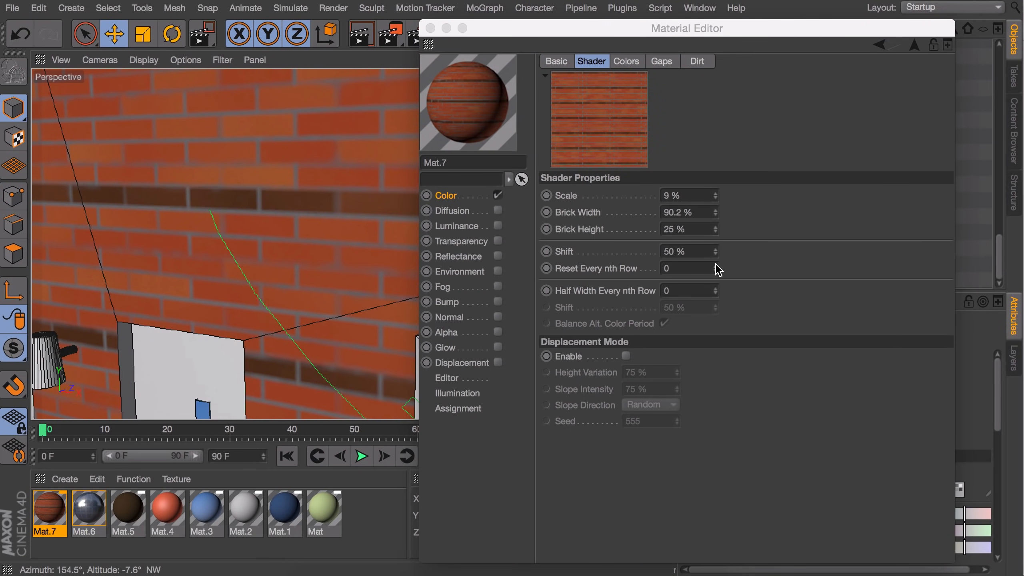
pyautogui.click(716, 267)
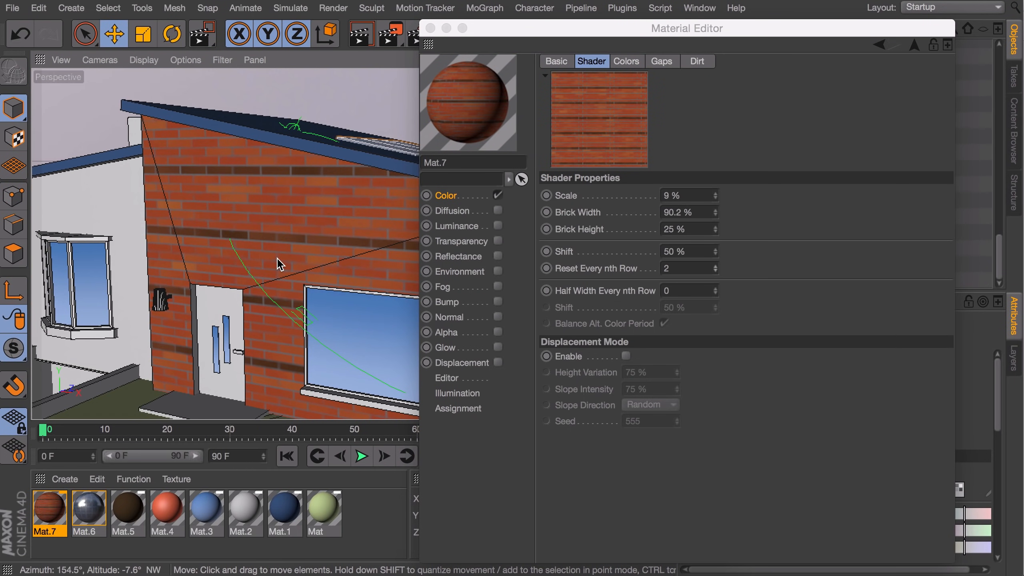
# Step: Change the Brick Color gradient to a single near-white color by recoloring the first knot and removing the second
pyautogui.click(631, 61)
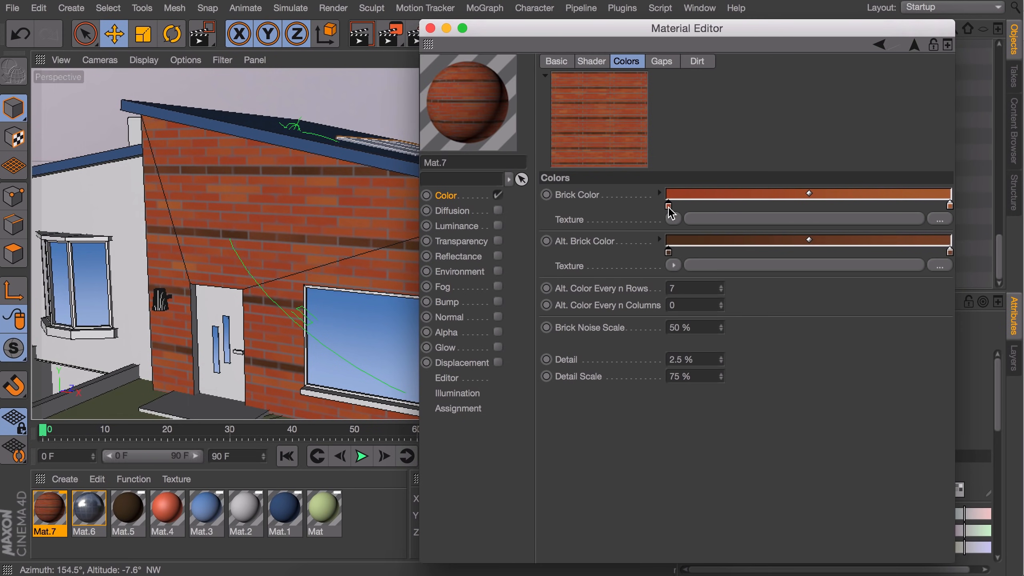
pyautogui.doubleClick(668, 206)
pyautogui.moveTo(769, 239)
pyautogui.mouseDown()
pyautogui.moveTo(750, 237)
pyautogui.moveTo(740, 267)
pyautogui.mouseUp()
pyautogui.click(708, 299)
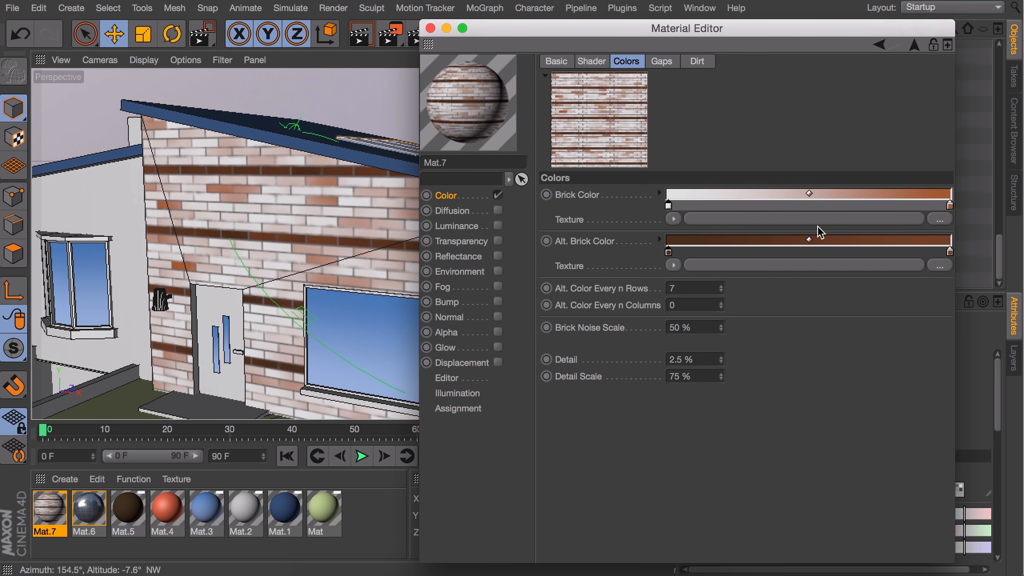
pyautogui.moveTo(950, 206); pyautogui.dragTo(945, 238)
# Step: Change the Alt. Brick Color gradient to a single light grey of 88 % value, removing its second knot
pyautogui.doubleClick(669, 252)
pyautogui.moveTo(741, 281); pyautogui.dragTo(741, 293)
pyautogui.moveTo(741, 298)
pyautogui.mouseDown()
pyautogui.moveTo(742, 324)
pyautogui.moveTo(742, 305)
pyautogui.mouseUp()
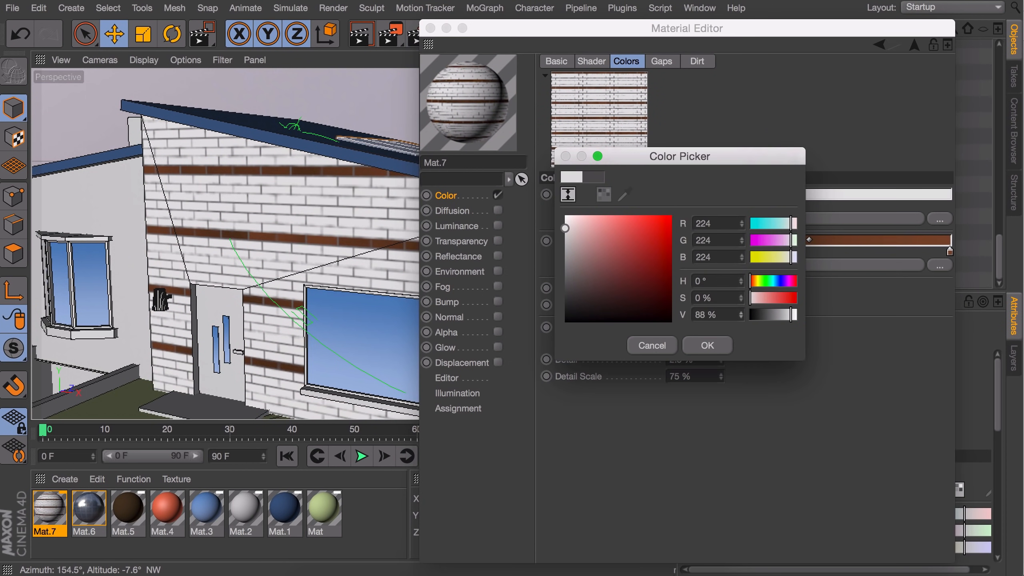
pyautogui.click(709, 345)
pyautogui.moveTo(950, 252); pyautogui.dragTo(784, 326)
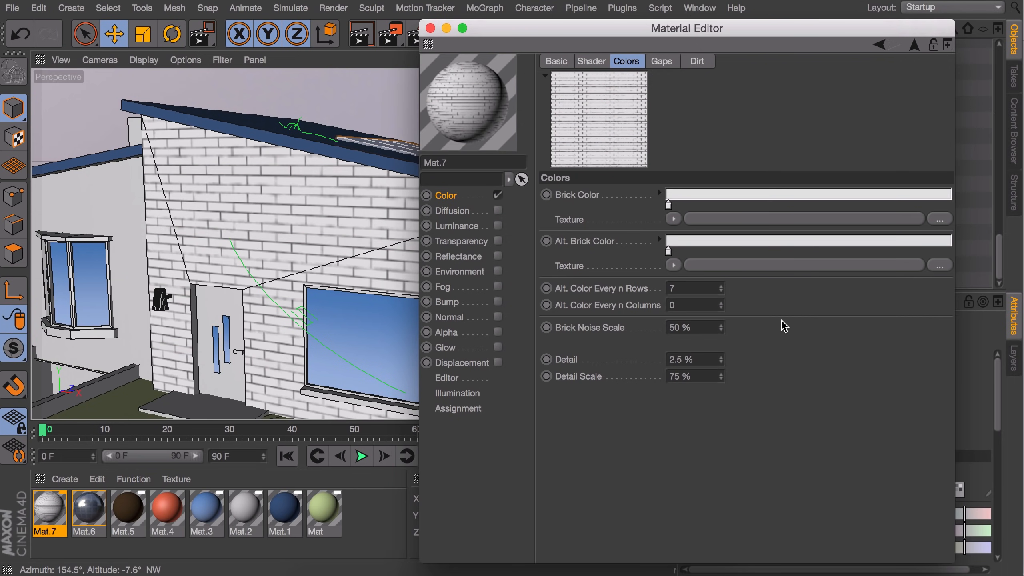
# Step: Set the first knot of the Gap Color gradient to a light grey of 83 % value and close the Material Editor
pyautogui.click(663, 61)
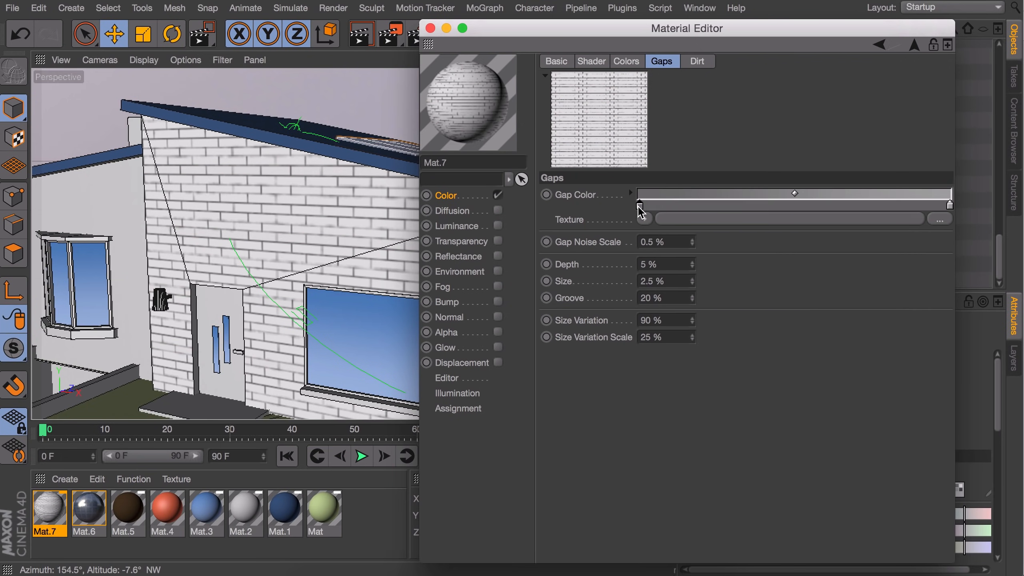
pyautogui.doubleClick(639, 206)
pyautogui.moveTo(739, 267); pyautogui.dragTo(759, 267)
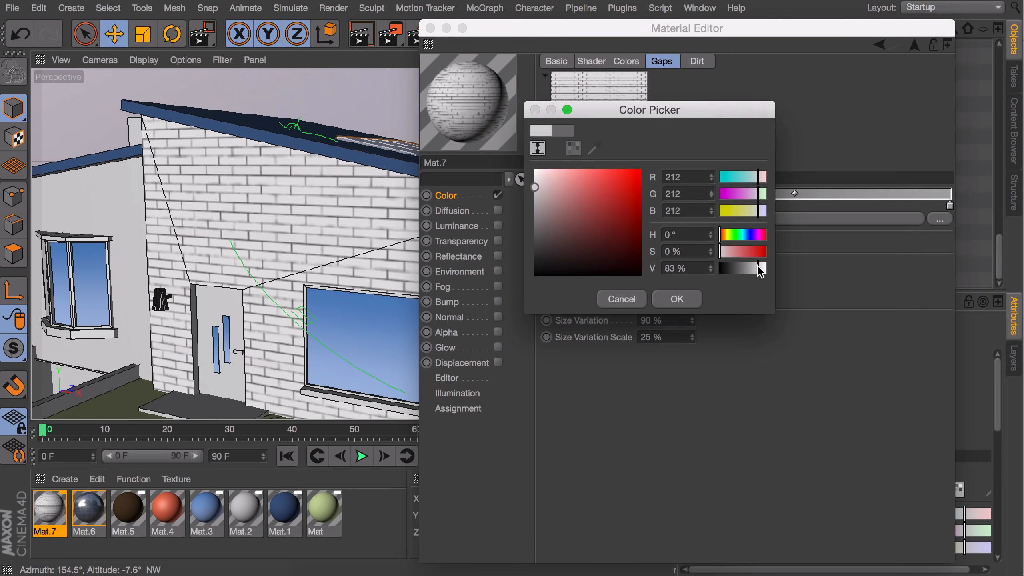
pyautogui.click(682, 300)
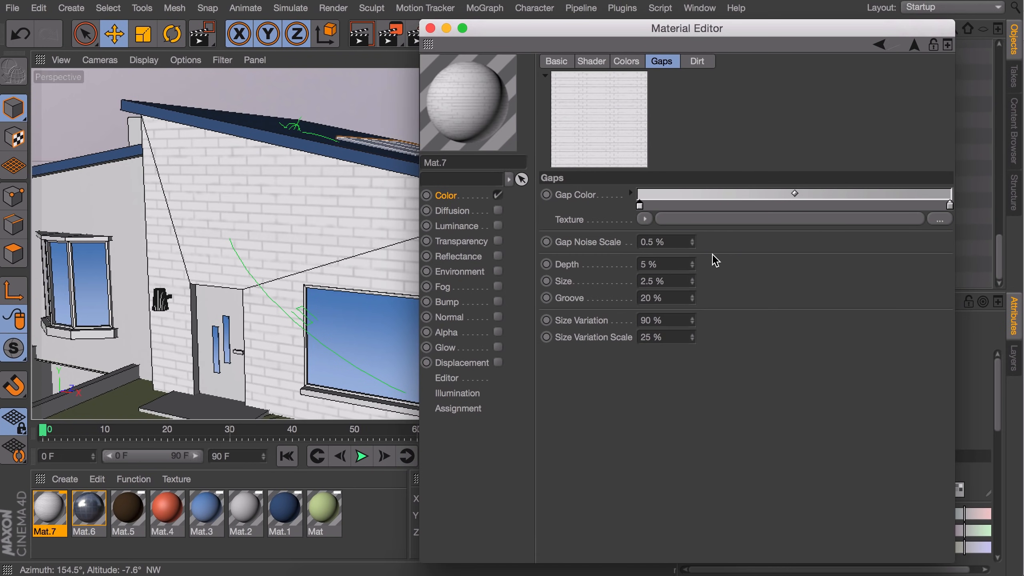
pyautogui.click(430, 28)
# Step: Apply Mat.7 to the side building and the chimney, placing the side building's Mat.7 tag before its dark blue roof material
pyautogui.keyDown('alt'); pyautogui.moveTo(107, 217); pyautogui.dragTo(250, 214, button='middle'); pyautogui.keyUp('alt')
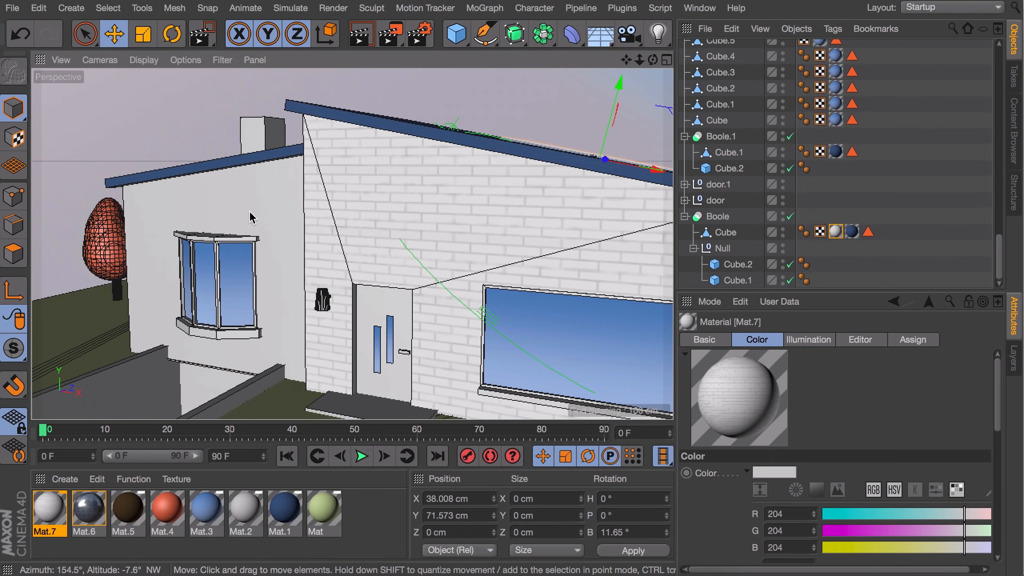
pyautogui.click(250, 214)
pyautogui.keyDown('alt'); pyautogui.moveTo(250, 214); pyautogui.dragTo(379, 233); pyautogui.keyUp('alt')
pyautogui.keyDown('alt'); pyautogui.moveTo(161, 229); pyautogui.dragTo(286, 228); pyautogui.keyUp('alt')
pyautogui.scroll(2, 290, 233)
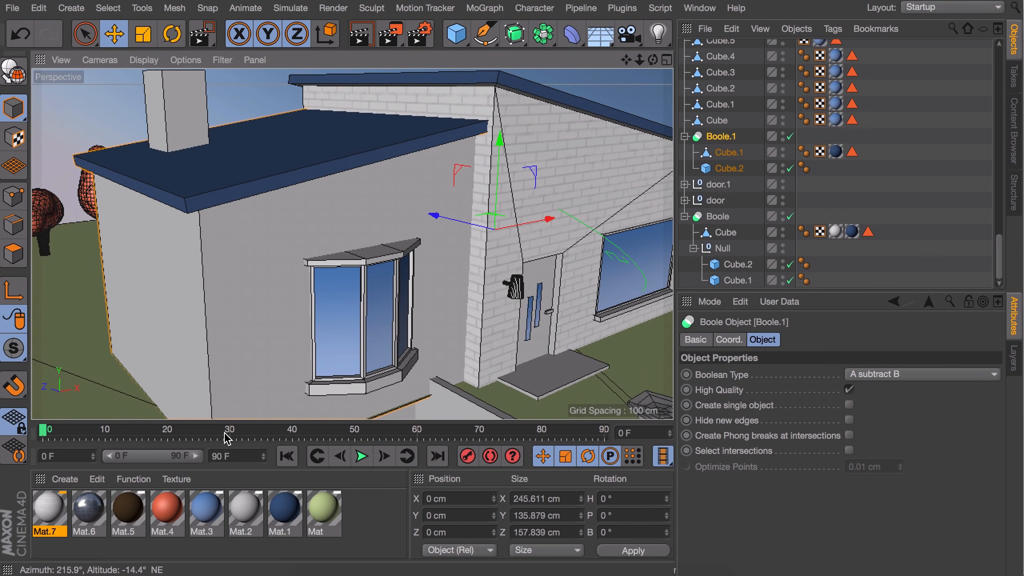
pyautogui.moveTo(60, 511); pyautogui.dragTo(232, 299)
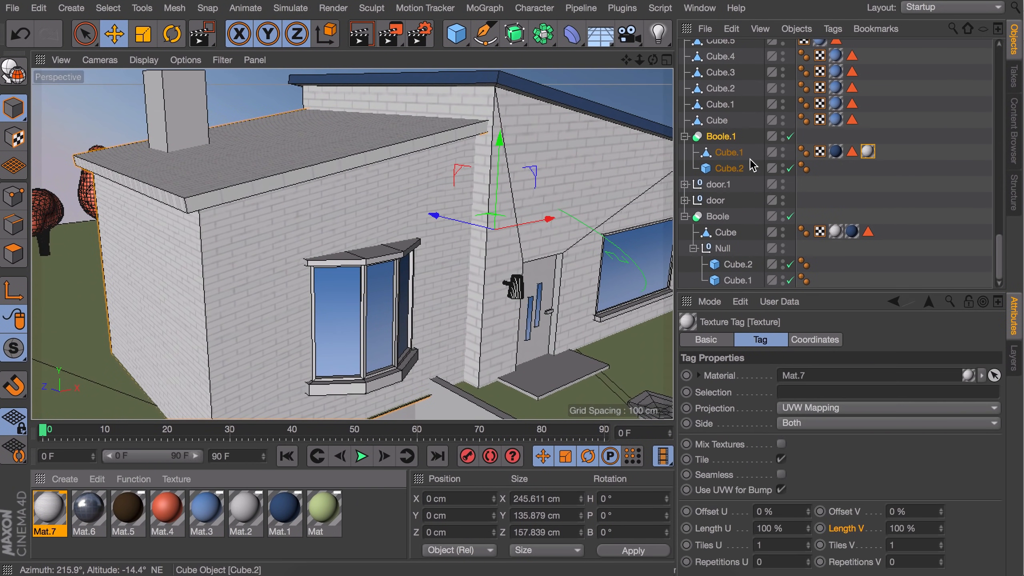
pyautogui.moveTo(834, 157); pyautogui.dragTo(834, 155)
pyautogui.moveTo(45, 510); pyautogui.dragTo(183, 122)
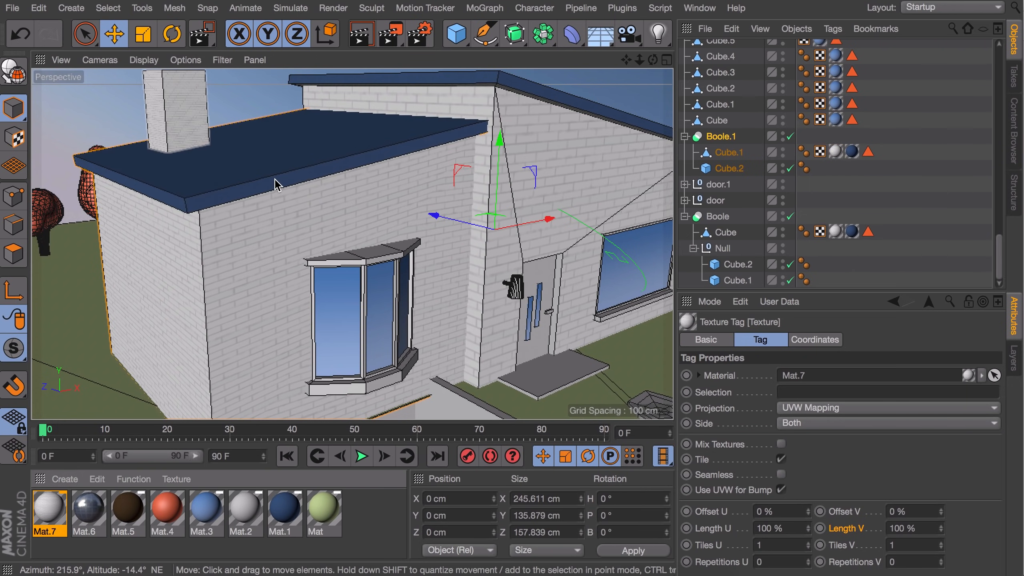
# Step: Set the projection of the Mat.7 tag on the side building to Cubic
pyautogui.keyDown('alt'); pyautogui.moveTo(389, 205); pyautogui.dragTo(285, 208); pyautogui.keyUp('alt')
pyautogui.click(286, 210)
pyautogui.click(835, 151)
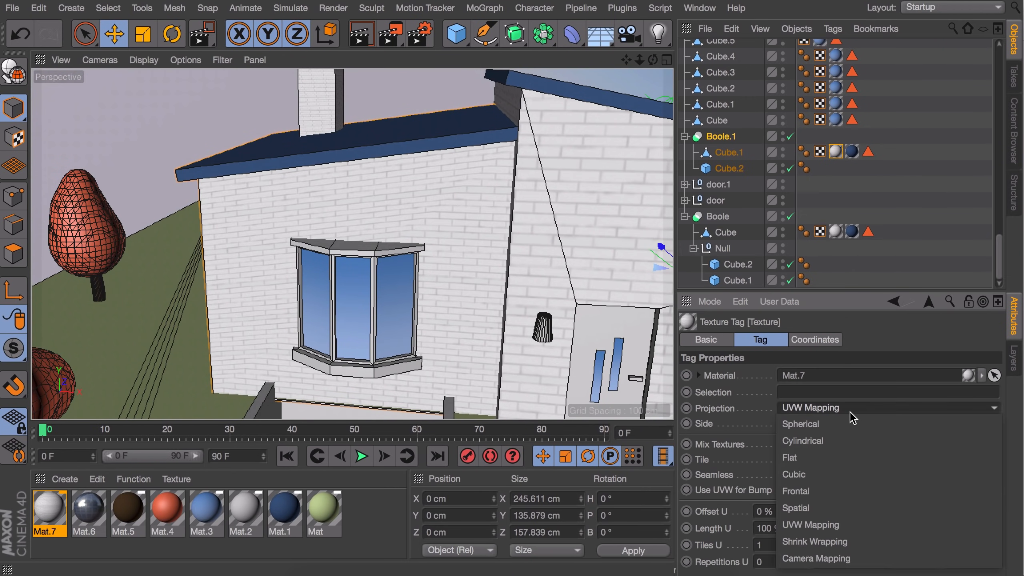
# Step: Set the projection of the chimney's Mat.7 texture tag to Cubic
pyautogui.click(321, 105)
pyautogui.scroll(5, 793, 228)
pyautogui.click(836, 250)
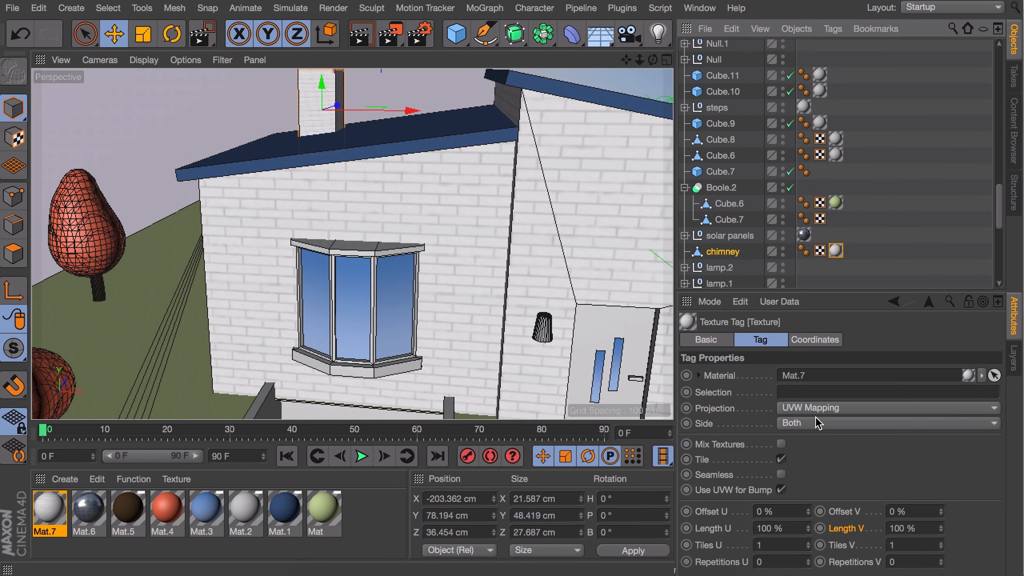
pyautogui.click(815, 409)
pyautogui.click(816, 476)
# Step: Create a new material with reflectance disabled and a neutral grey colour of RGB 153 for the driveway
pyautogui.click(472, 94)
pyautogui.scroll(-5, 484, 210)
pyautogui.keyDown('alt'); pyautogui.moveTo(463, 241); pyautogui.dragTo(387, 267); pyautogui.keyUp('alt')
pyautogui.keyDown('alt'); pyautogui.moveTo(449, 242); pyautogui.dragTo(466, 182, button='middle'); pyautogui.keyUp('alt')
pyautogui.doubleClick(365, 502)
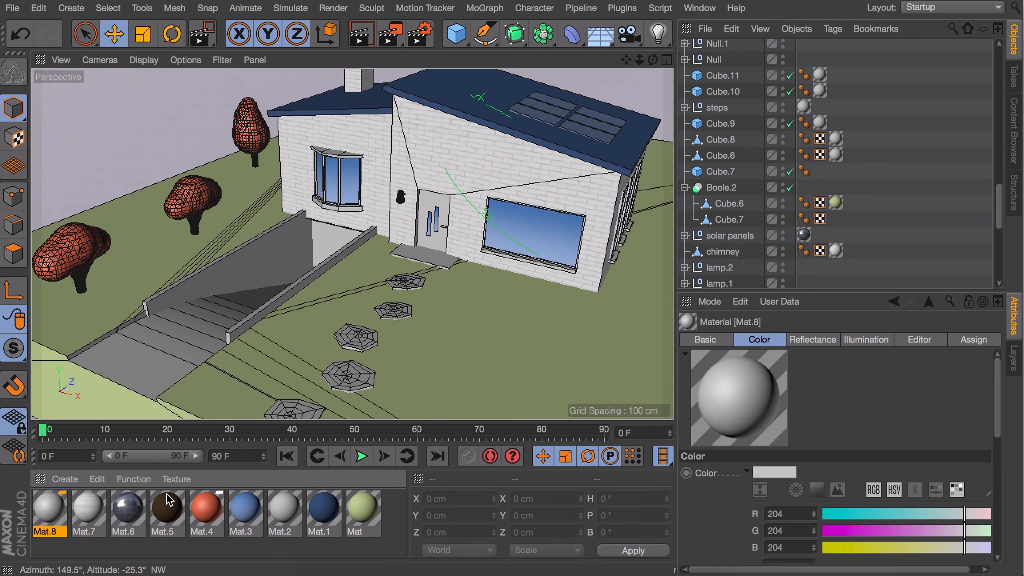
pyautogui.doubleClick(50, 509)
pyautogui.moveTo(745, 347); pyautogui.dragTo(650, 355)
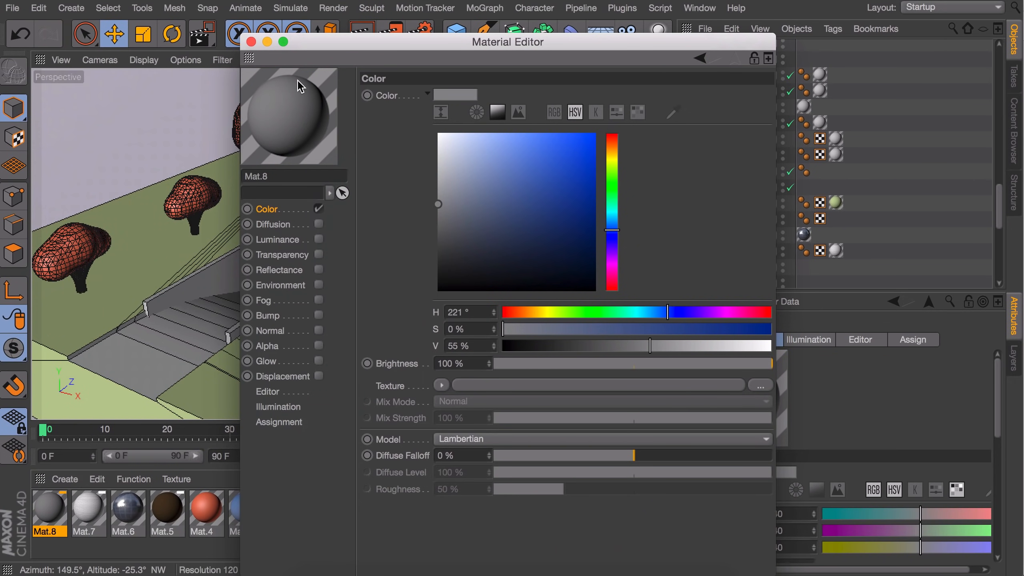
pyautogui.click(251, 41)
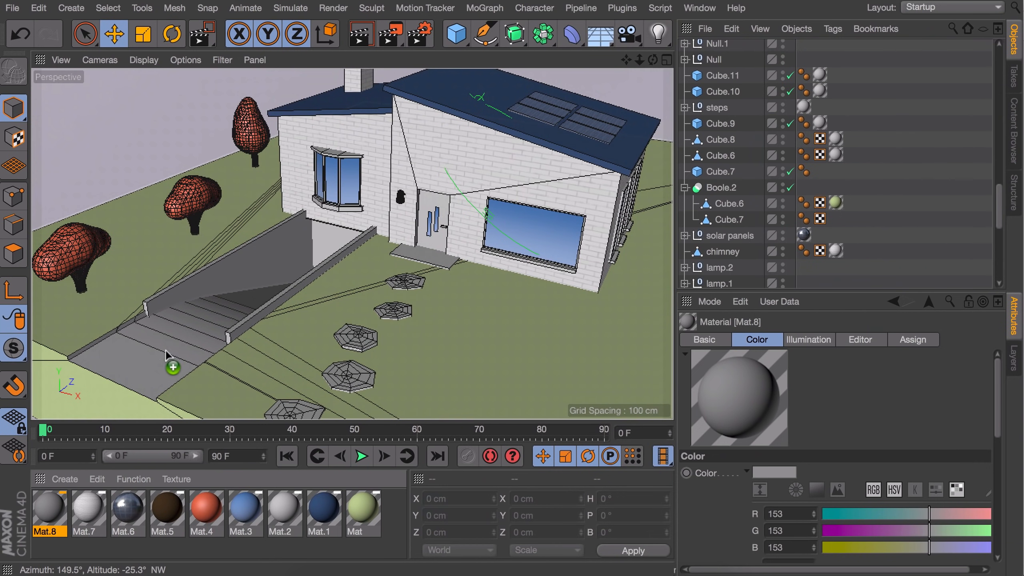
# Step: Apply the grey Mat.8 to Cube.7, the object inside Boole.2 that cuts the driveway out of the ground
pyautogui.moveTo(166, 350); pyautogui.dragTo(167, 353)
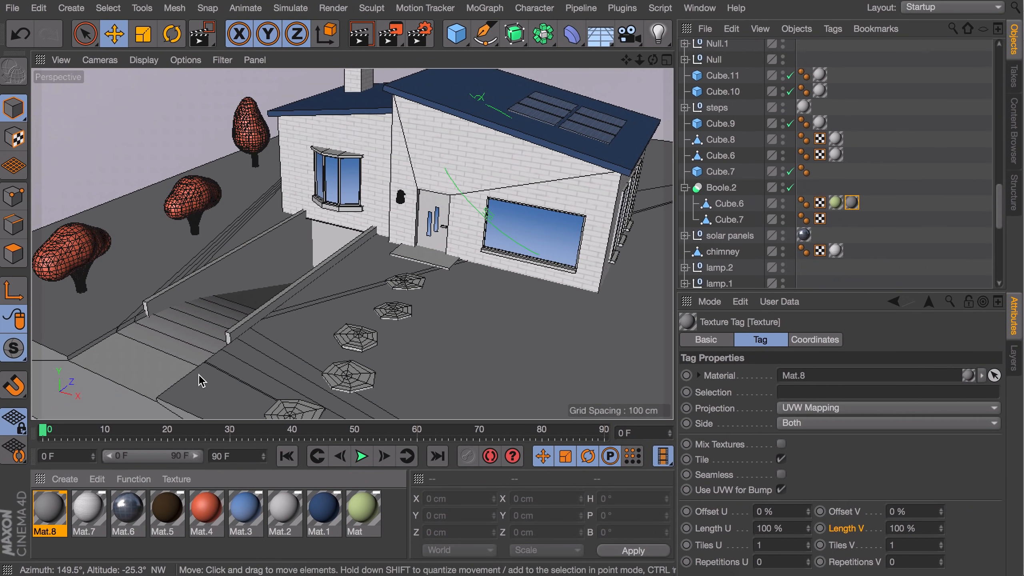
pyautogui.click(194, 314)
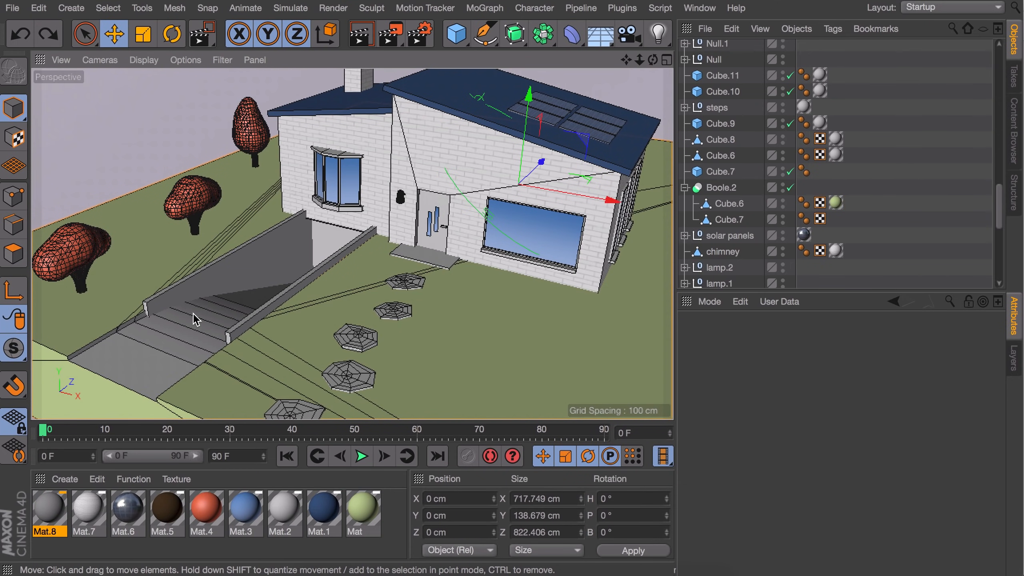
pyautogui.scroll(-5, 794, 212)
pyautogui.scroll(5, 793, 213)
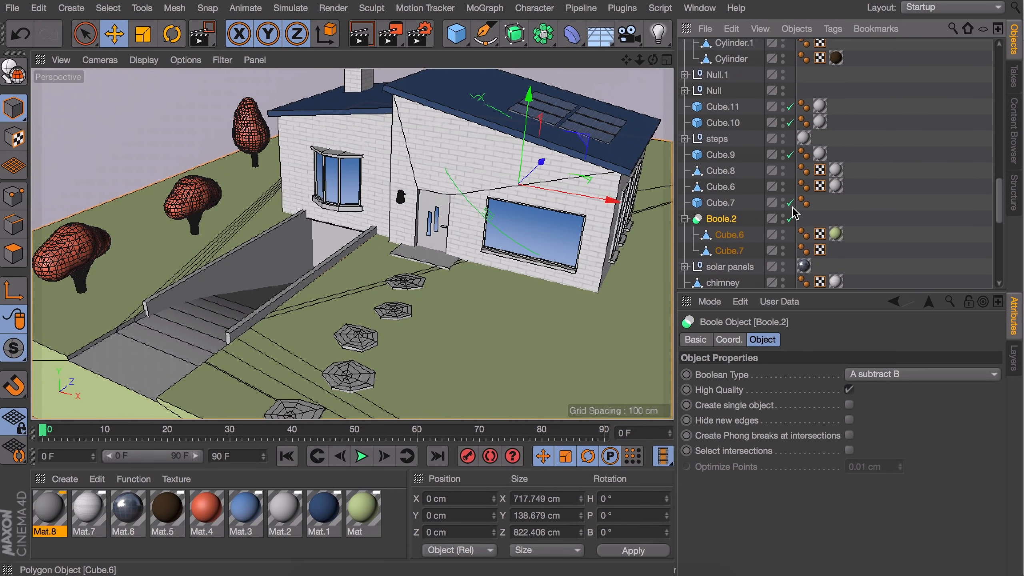
pyautogui.click(728, 235)
pyautogui.click(728, 251)
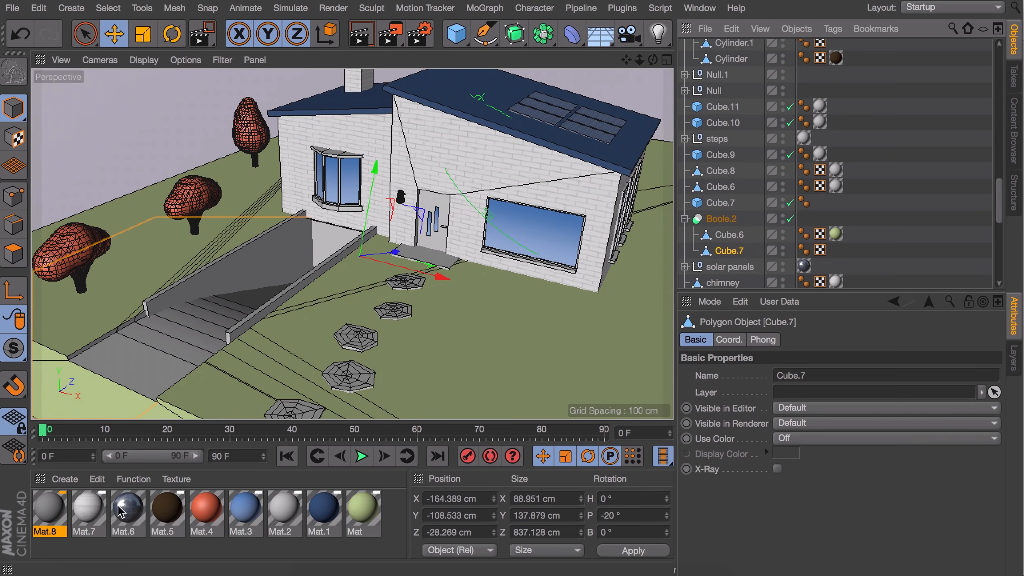
pyautogui.moveTo(49, 512); pyautogui.dragTo(737, 253)
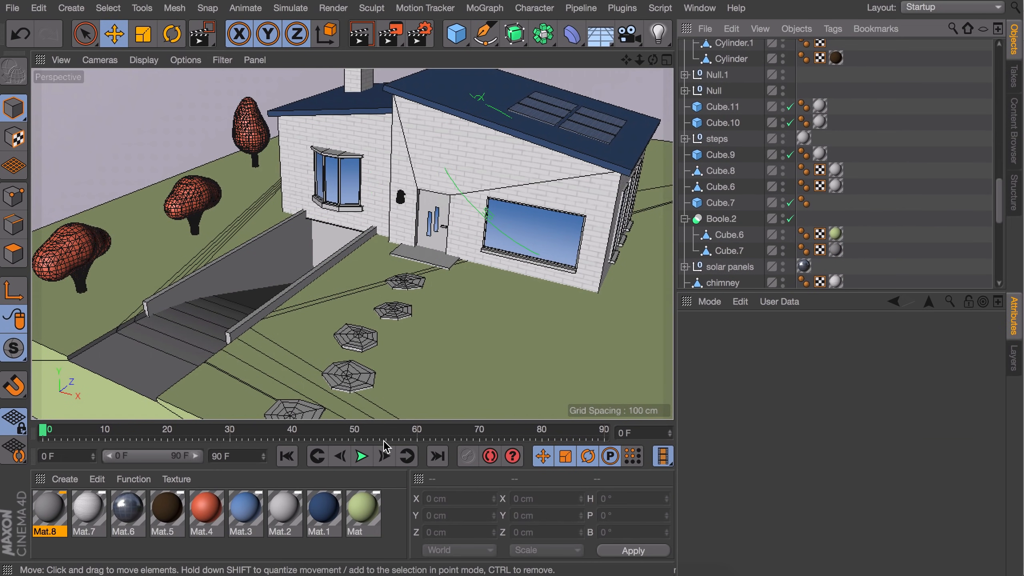
# Step: Apply the dark blue Mat.1 to the front door and the back door of the house
pyautogui.moveTo(323, 508); pyautogui.dragTo(442, 207)
pyautogui.click(926, 131)
pyautogui.keyDown('alt'); pyautogui.moveTo(493, 262); pyautogui.dragTo(460, 281, button='middle'); pyautogui.keyUp('alt')
pyautogui.keyDown('alt'); pyautogui.moveTo(460, 282); pyautogui.dragTo(375, 226); pyautogui.keyUp('alt')
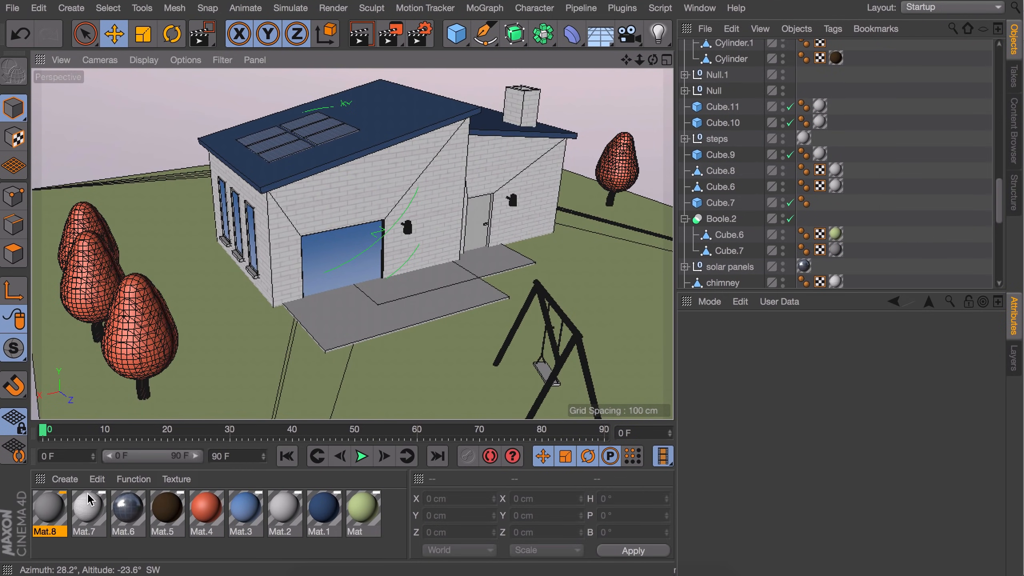
pyautogui.moveTo(324, 509); pyautogui.dragTo(372, 246)
# Step: Apply the dark blue Mat.1 to the three wall lamps: lamp, lamp.1 and lamp.2
pyautogui.scroll(5, 475, 208)
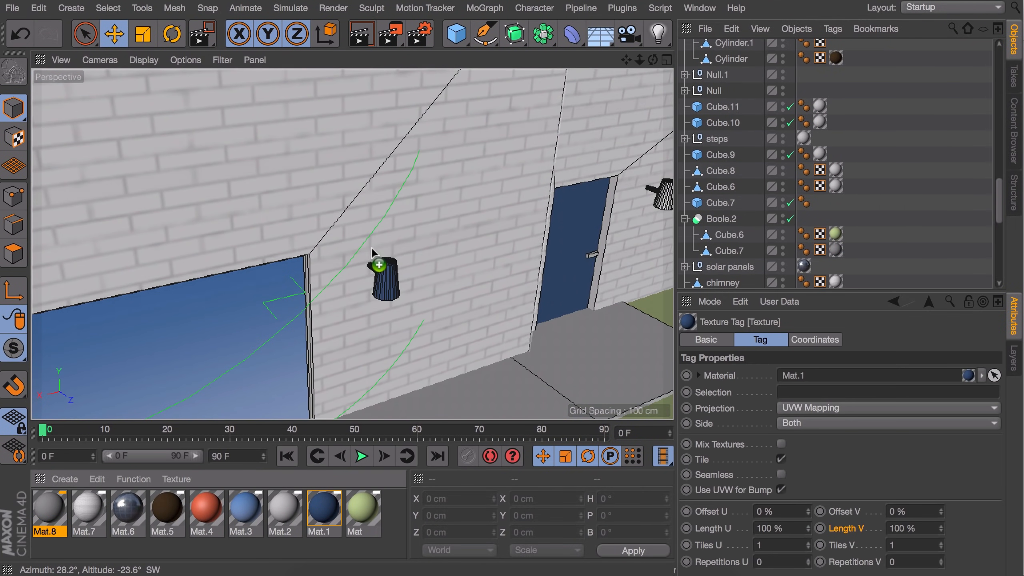
pyautogui.keyDown('alt'); pyautogui.moveTo(642, 200); pyautogui.dragTo(494, 232, button='middle'); pyautogui.keyUp('alt')
pyautogui.click(511, 230)
pyautogui.scroll(-5, 821, 190)
pyautogui.moveTo(323, 509); pyautogui.dragTo(714, 191)
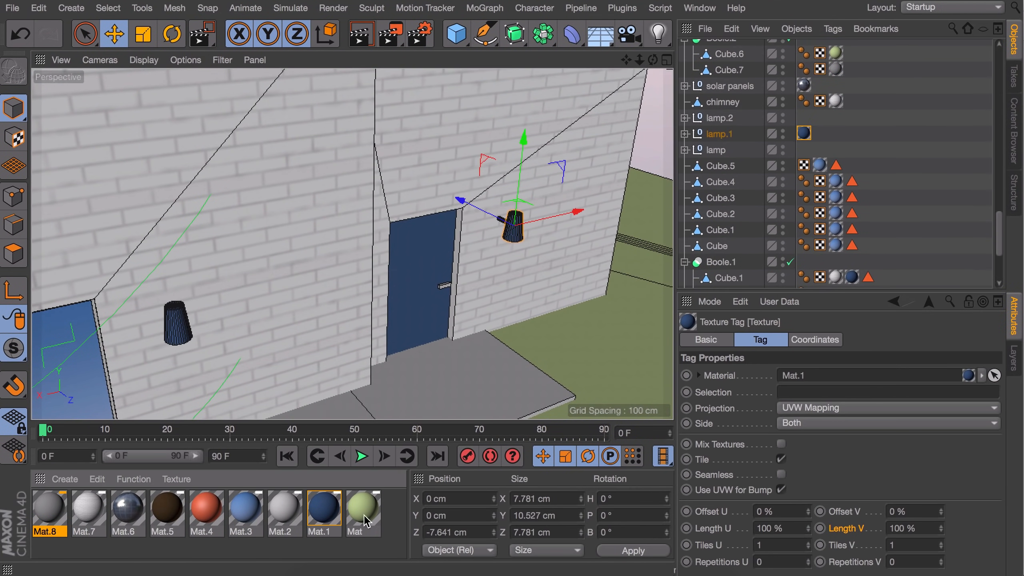
pyautogui.keyDown('alt'); pyautogui.moveTo(520, 227); pyautogui.dragTo(676, 151); pyautogui.keyUp('alt')
pyautogui.scroll(-10, 368, 246)
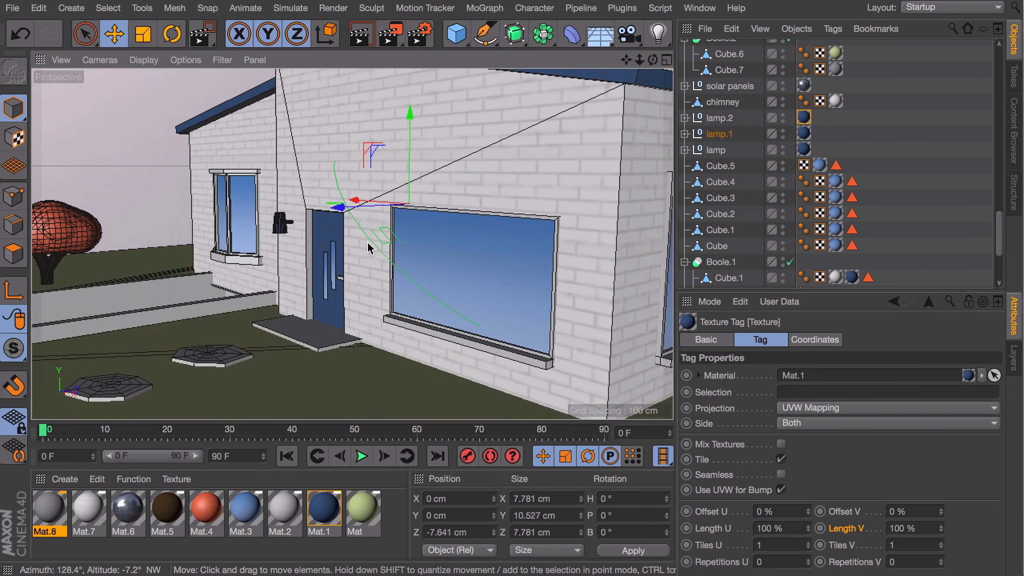
# Step: Create a new material with a neutral grey colour of RGB 152 for the swing
pyautogui.keyDown('alt'); pyautogui.moveTo(490, 161); pyautogui.dragTo(440, 252); pyautogui.keyUp('alt')
pyautogui.scroll(6, 494, 181)
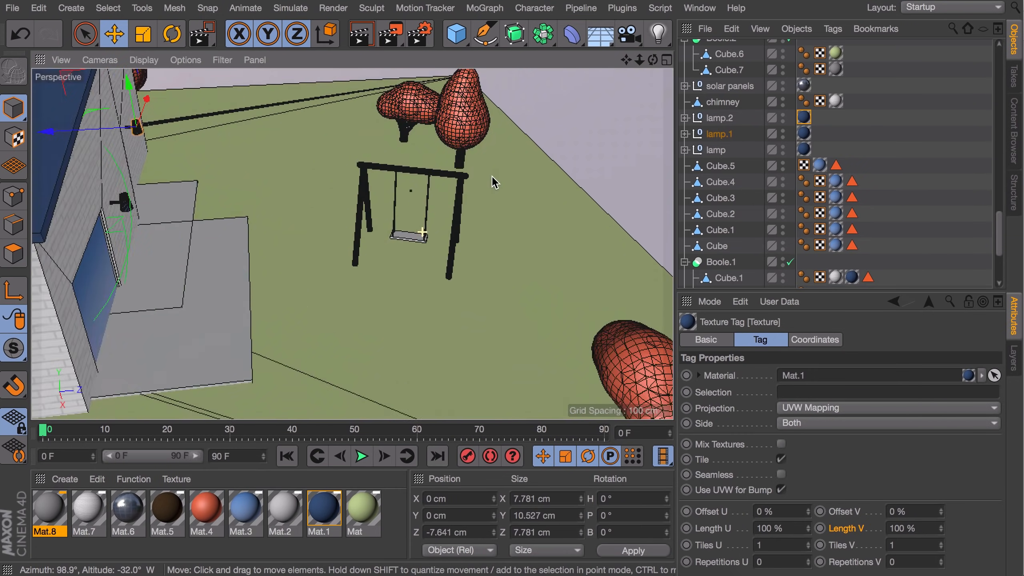
pyautogui.keyDown('alt'); pyautogui.moveTo(494, 181); pyautogui.dragTo(490, 149); pyautogui.keyUp('alt')
pyautogui.scroll(4, 382, 252)
pyautogui.keyDown('alt'); pyautogui.moveTo(382, 252); pyautogui.dragTo(337, 334, button='middle'); pyautogui.keyUp('alt')
pyautogui.click(65, 479)
pyautogui.click(80, 488)
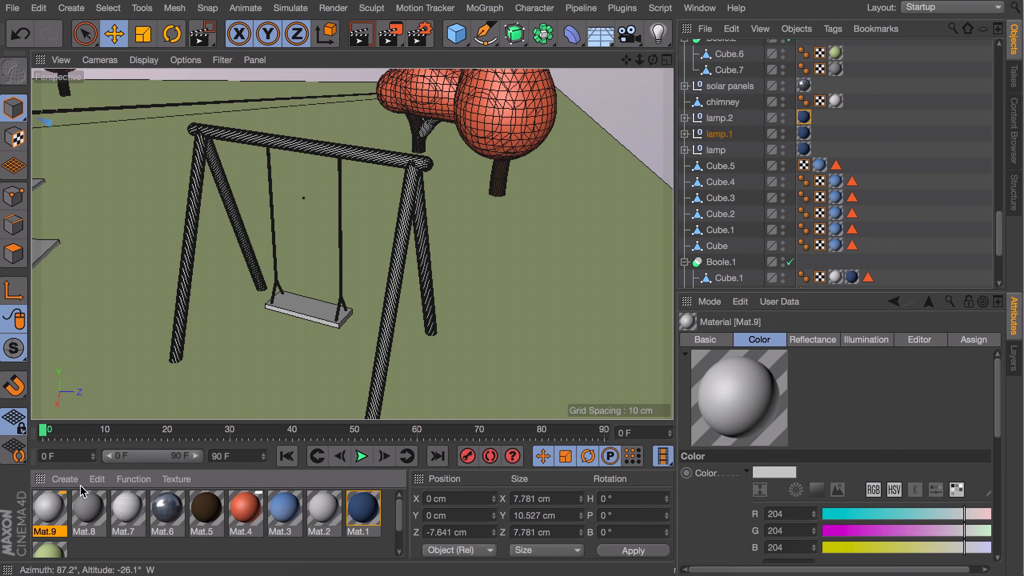
pyautogui.doubleClick(49, 507)
pyautogui.click(268, 210)
pyautogui.moveTo(450, 201); pyautogui.dragTo(438, 197)
pyautogui.click(251, 42)
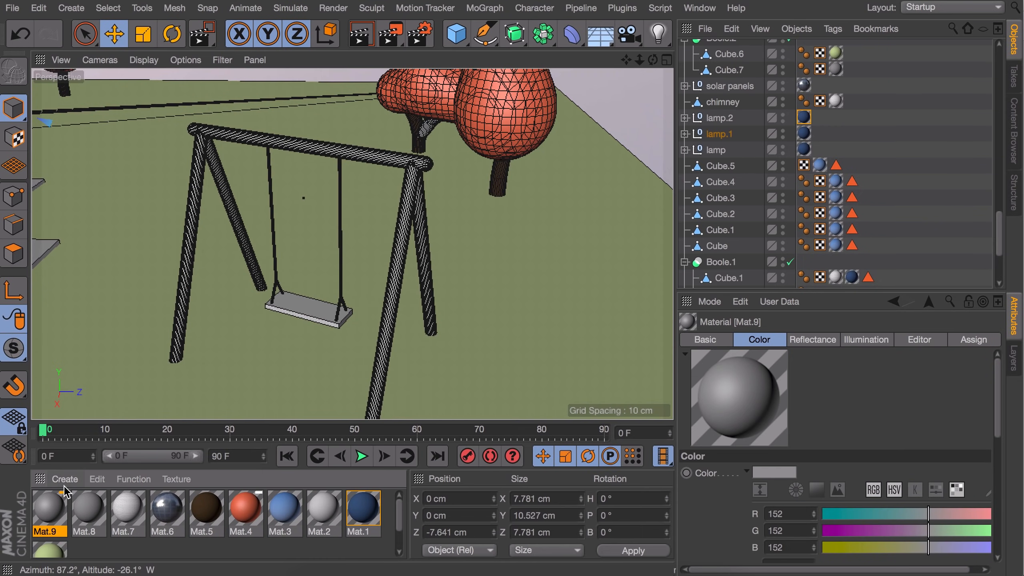
# Step: Apply the grey Mat.9 to the whole swing group
pyautogui.click(310, 146)
pyautogui.scroll(20, 765, 148)
pyautogui.moveTo(49, 507); pyautogui.dragTo(726, 160)
pyautogui.click(875, 170)
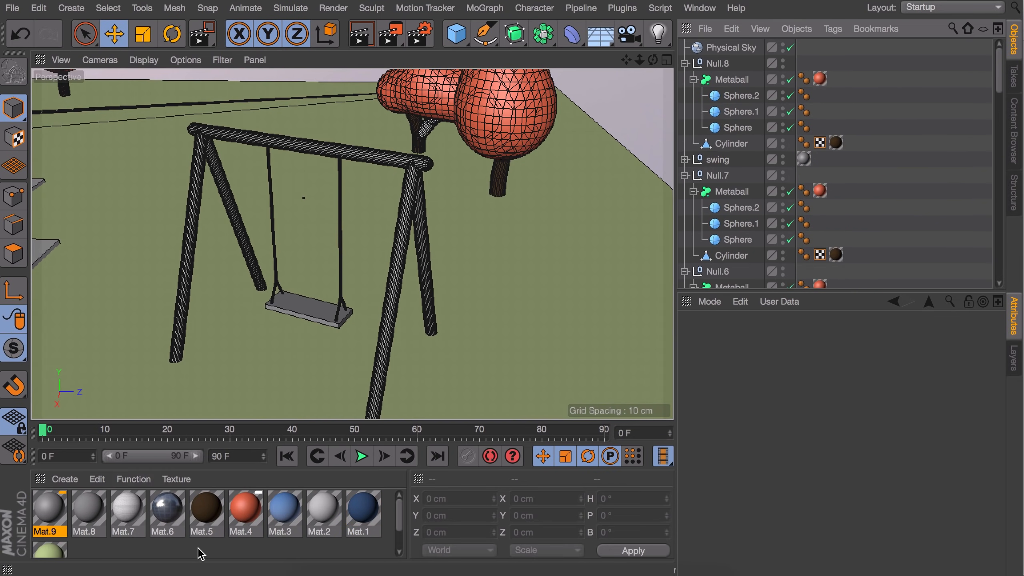
# Step: Create a new material with a medium brown colour and apply it to the swing's seat
pyautogui.doubleClick(200, 553)
pyautogui.doubleClick(49, 507)
pyautogui.click(517, 312)
pyautogui.click(592, 329)
pyautogui.click(637, 346)
pyautogui.moveTo(653, 330); pyautogui.dragTo(605, 331)
pyautogui.click(520, 313)
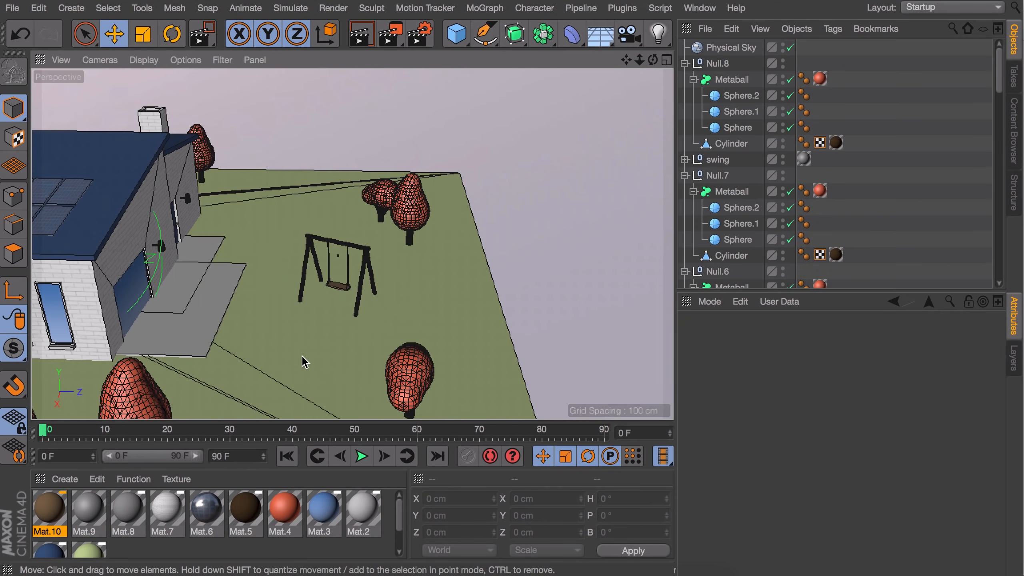
# Step: Set the Mix Mode of the gradient texture in the window material Mat.3 to Add and select the middle stepping stone
pyautogui.keyDown('alt'); pyautogui.moveTo(301, 354); pyautogui.dragTo(182, 350); pyautogui.keyUp('alt')
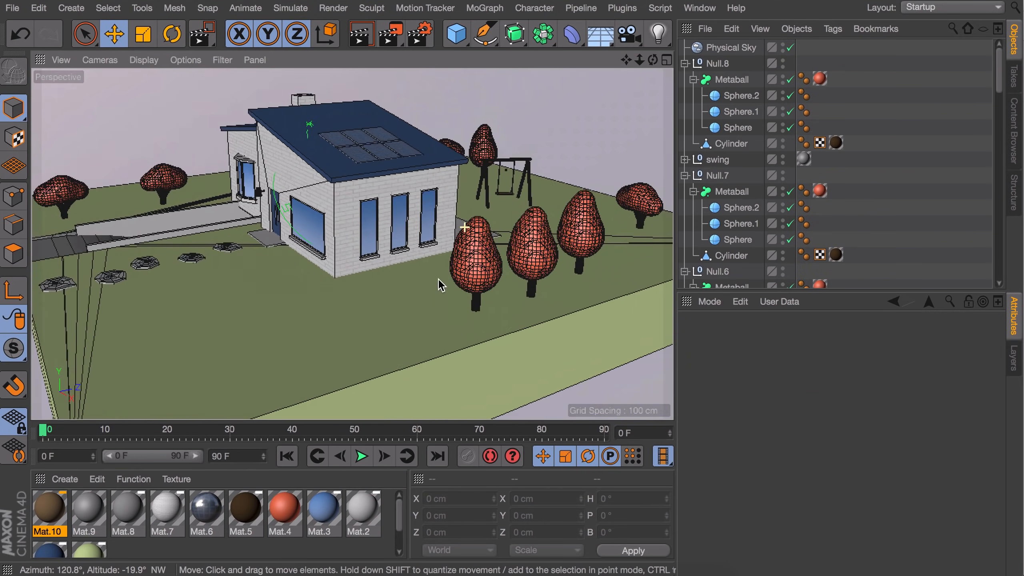
pyautogui.keyDown('alt'); pyautogui.moveTo(439, 284); pyautogui.dragTo(383, 305); pyautogui.keyUp('alt')
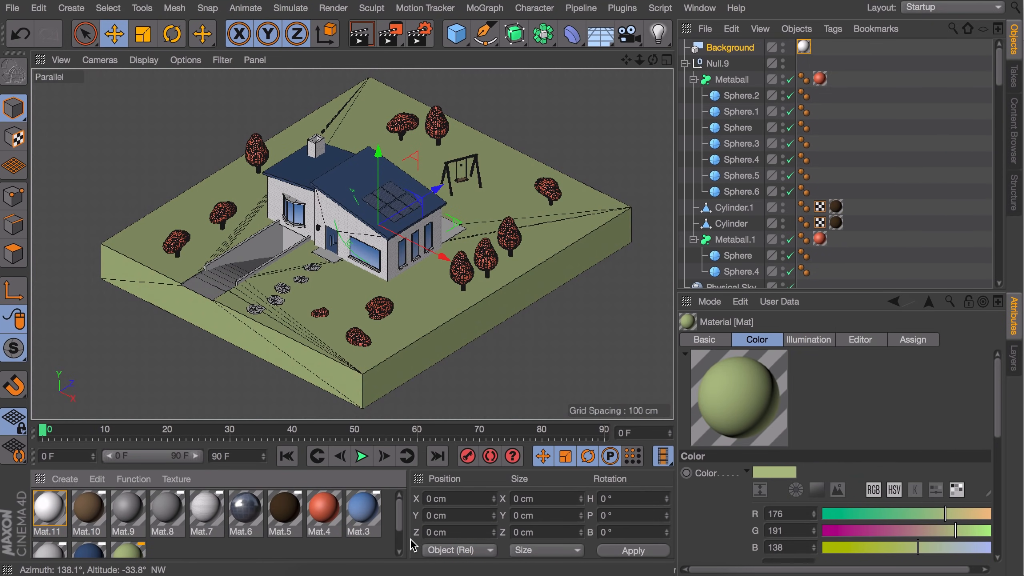
pyautogui.doubleClick(352, 516)
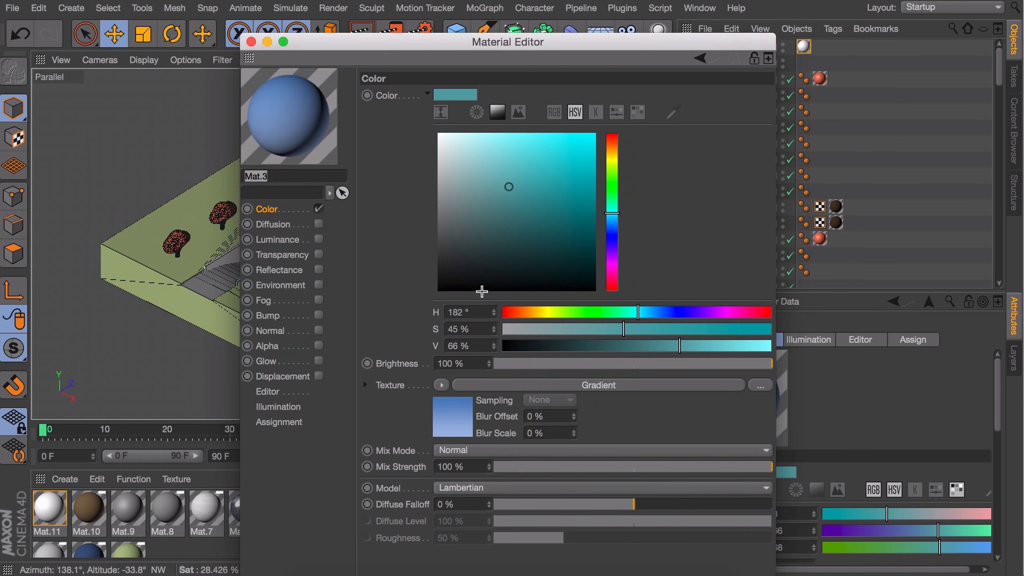
pyautogui.click(475, 452)
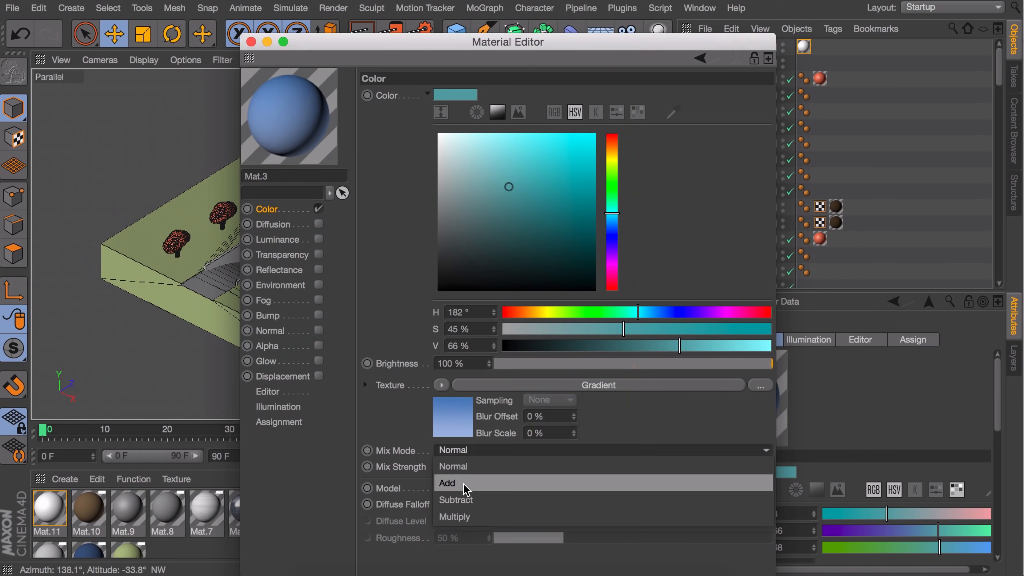
pyautogui.click(467, 486)
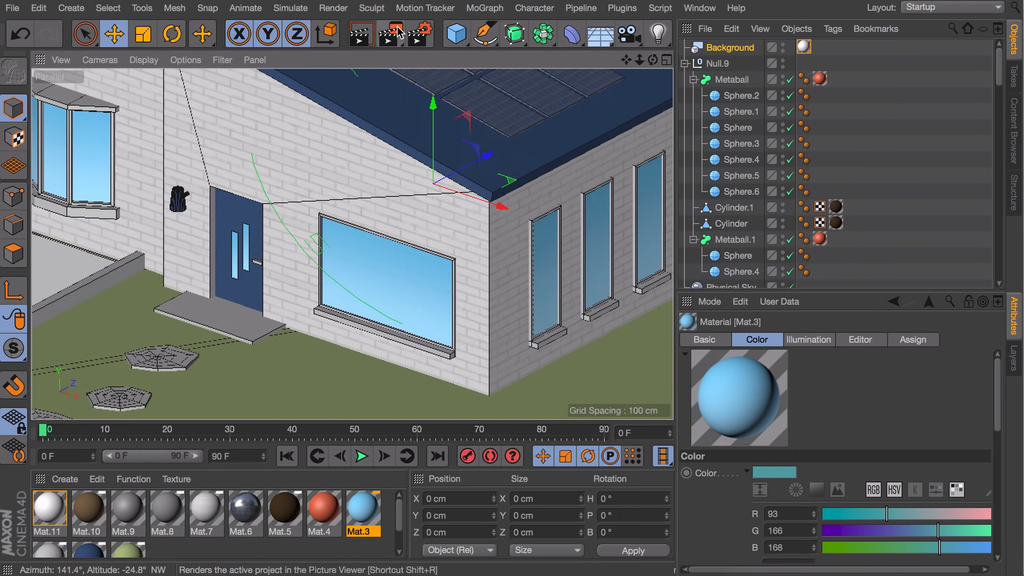
pyautogui.click(290, 367)
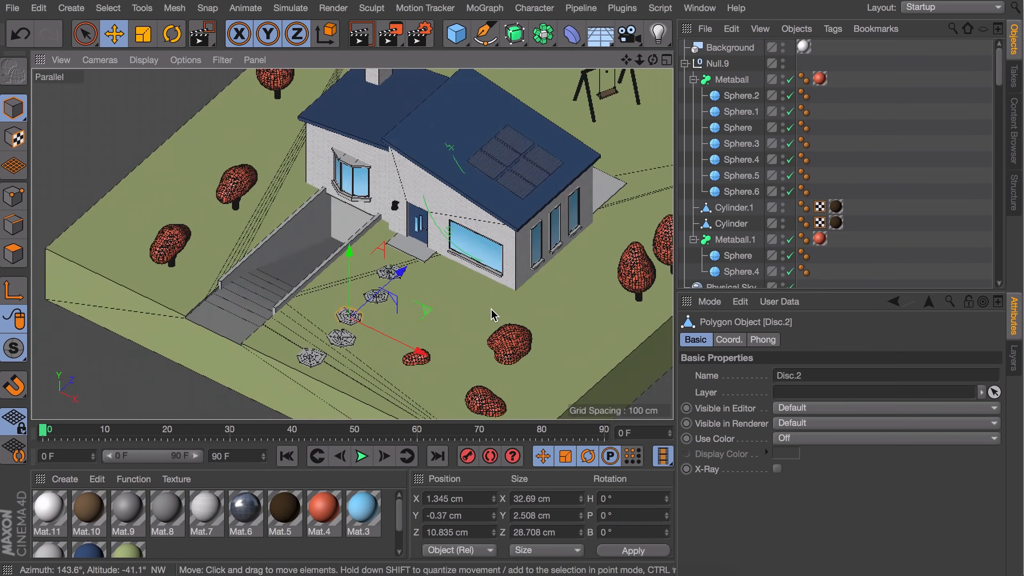